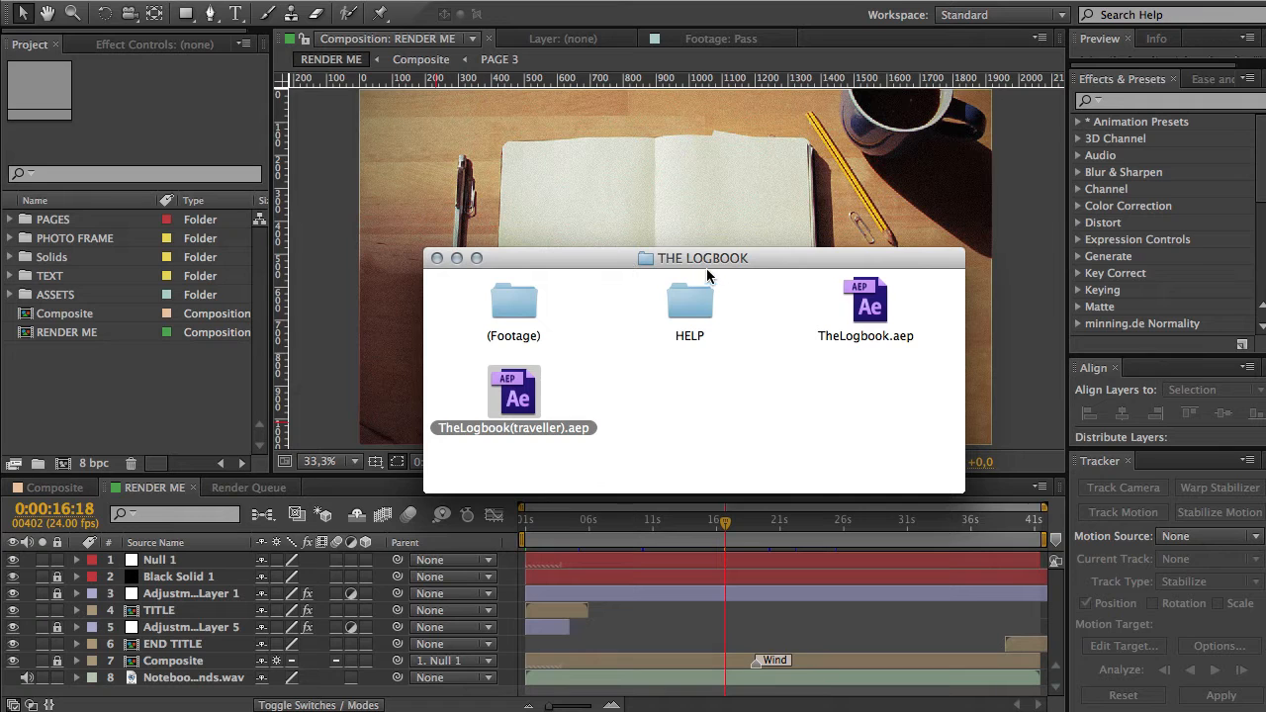
# - Look over the (Footage) and HELP folders and both project files in THE LOGBOOK folder, and move its window out of view
pyautogui.click(505, 315)
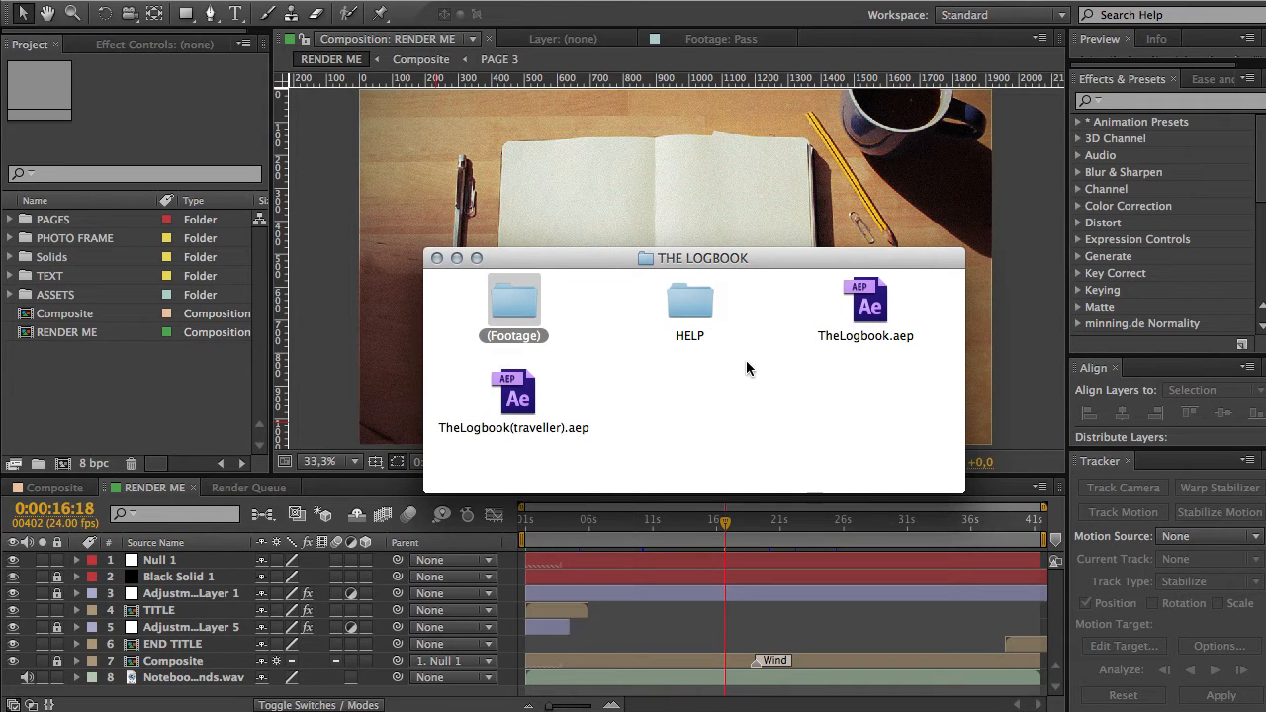
pyautogui.click(696, 314)
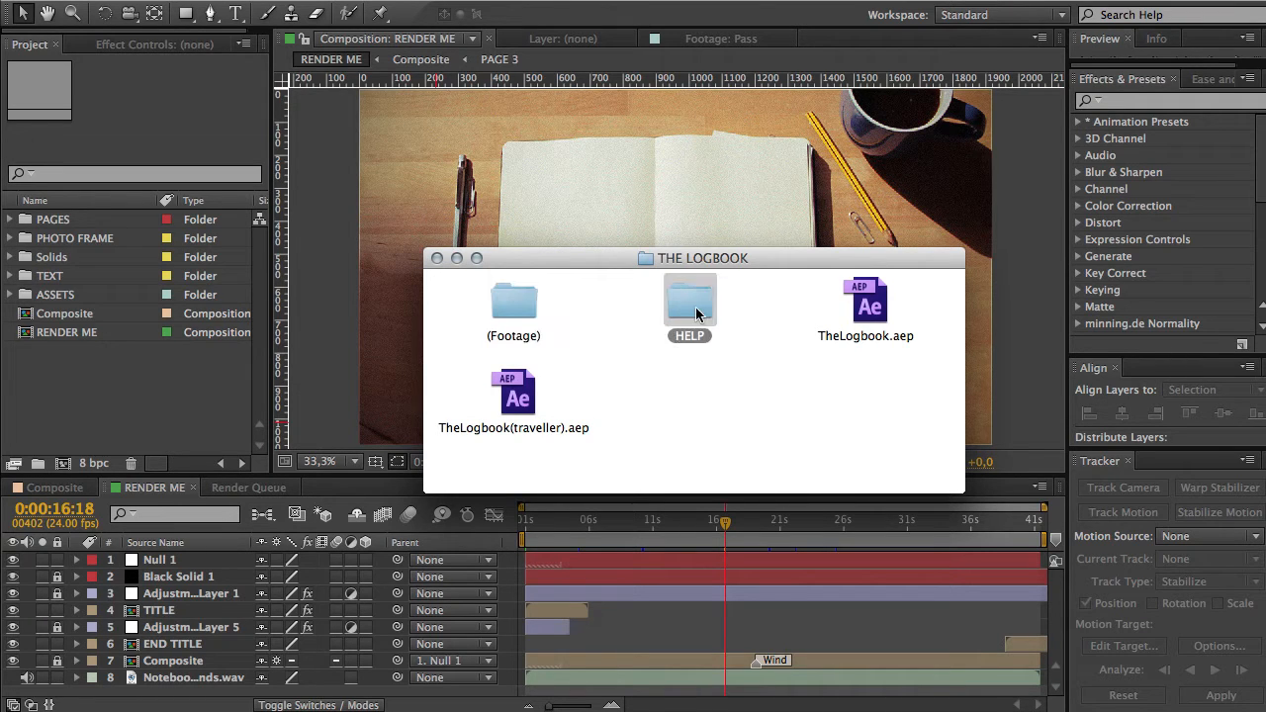
pyautogui.click(876, 331)
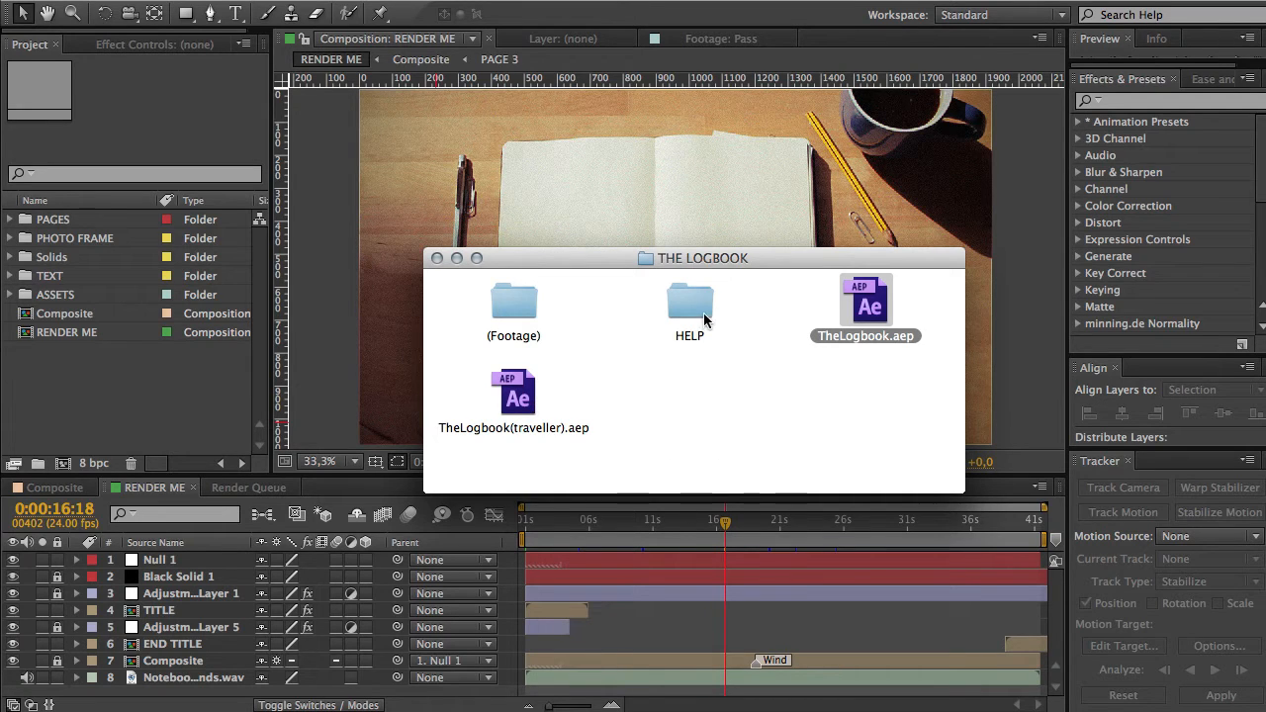
pyautogui.moveTo(758, 256); pyautogui.dragTo(776, 320)
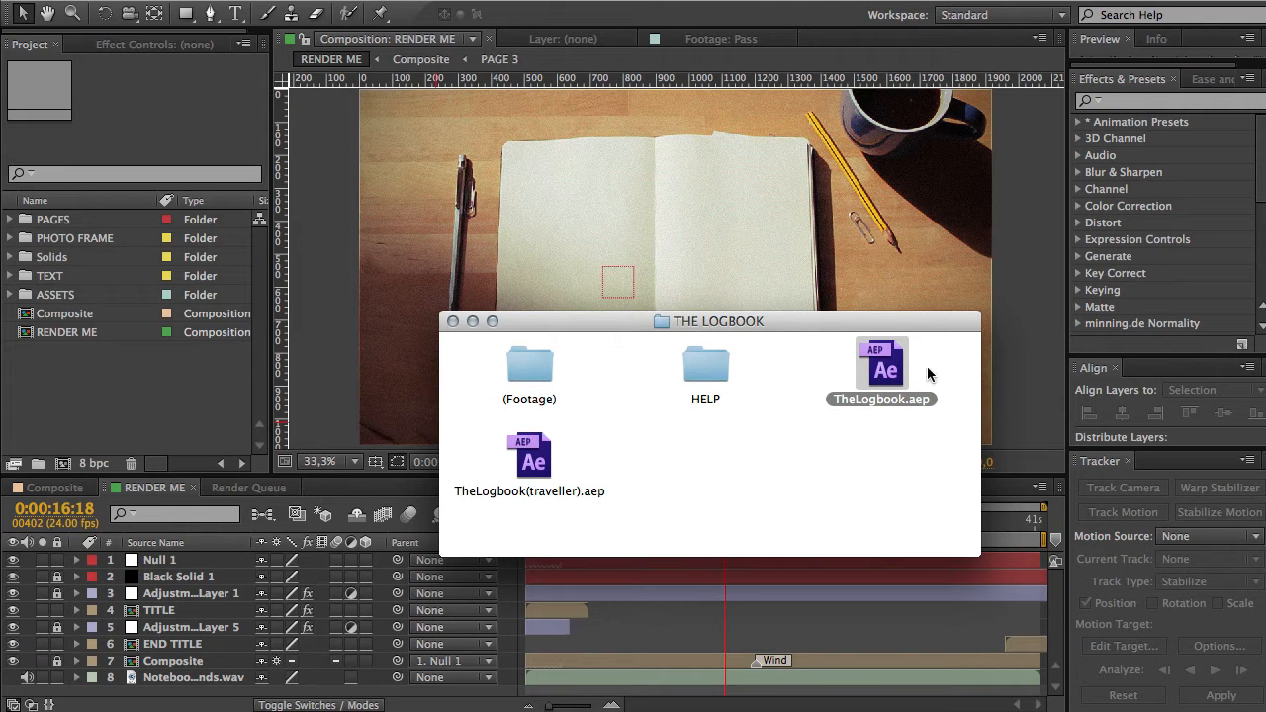
pyautogui.moveTo(808, 322); pyautogui.dragTo(780, 345)
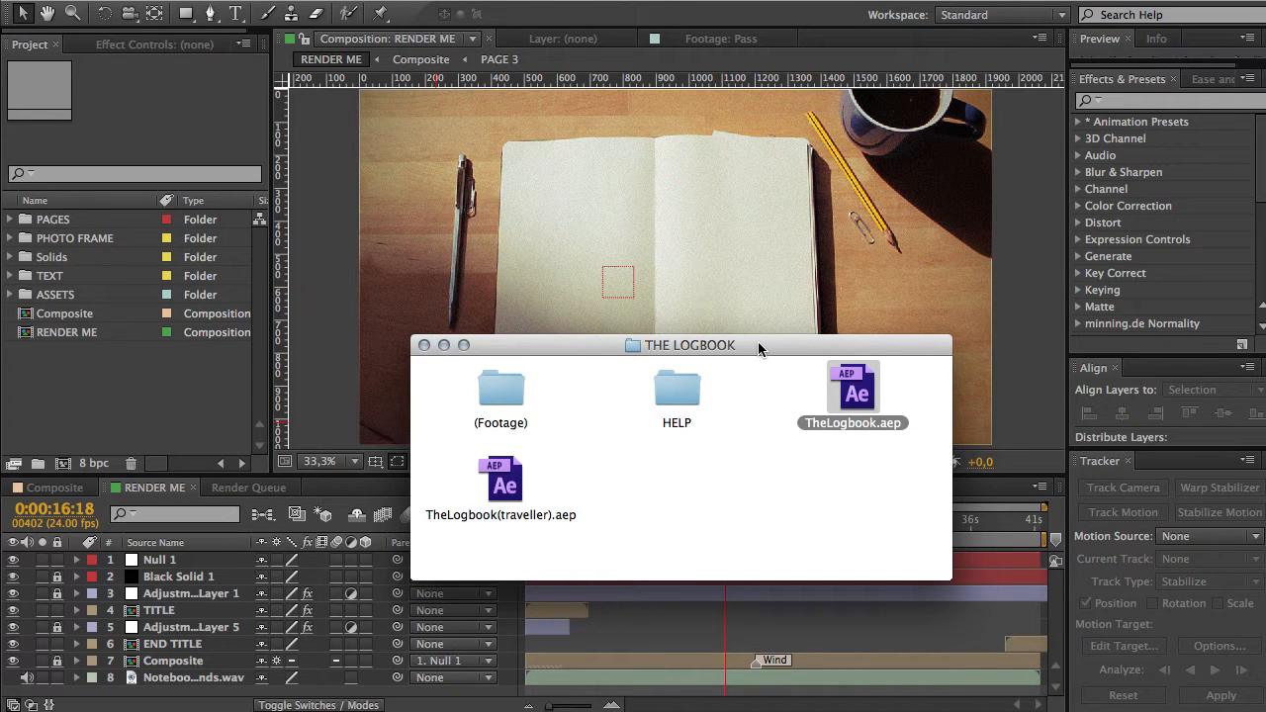
pyautogui.moveTo(758, 341); pyautogui.dragTo(747, 364)
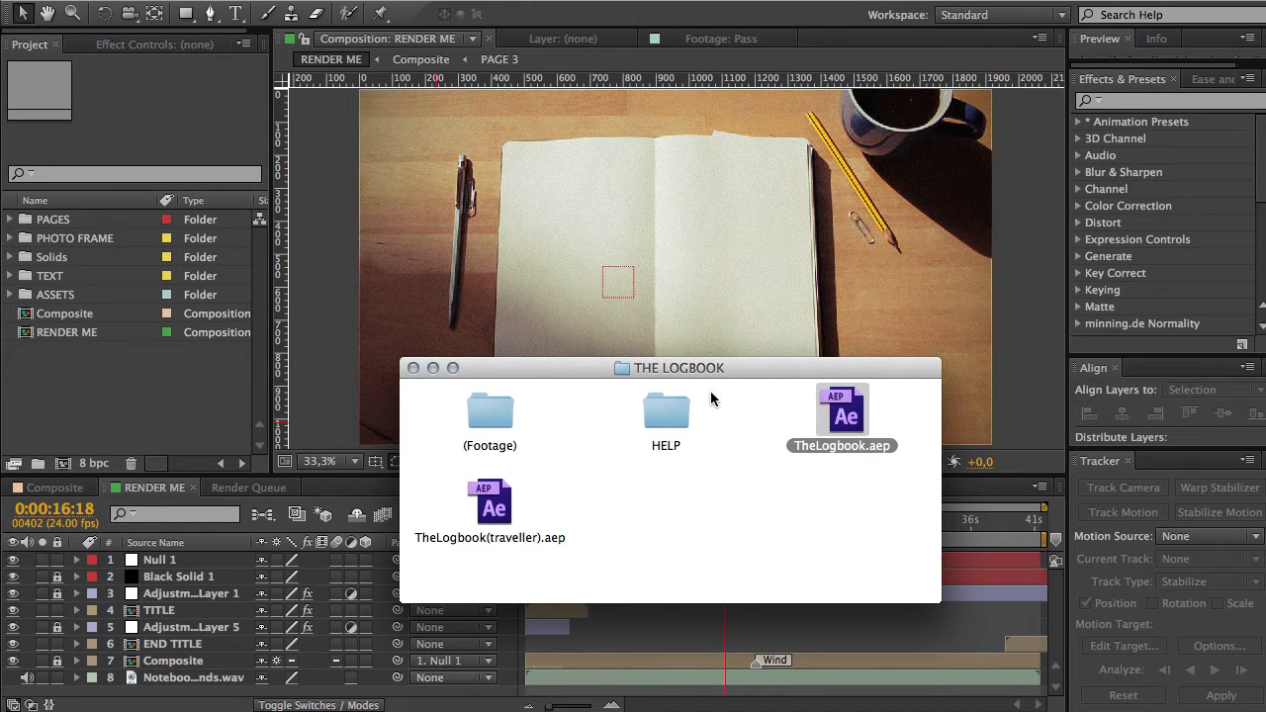
pyautogui.moveTo(710, 370); pyautogui.dragTo(735, 366)
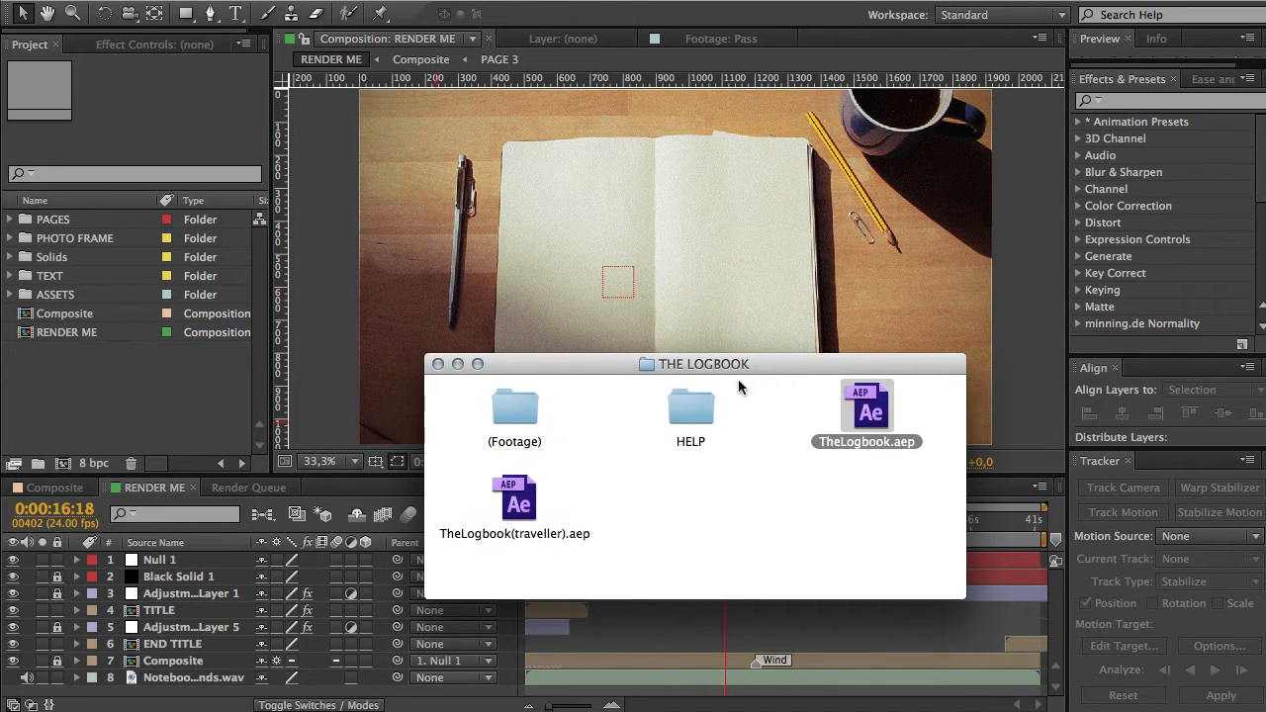
pyautogui.click(523, 506)
pyautogui.click(730, 511)
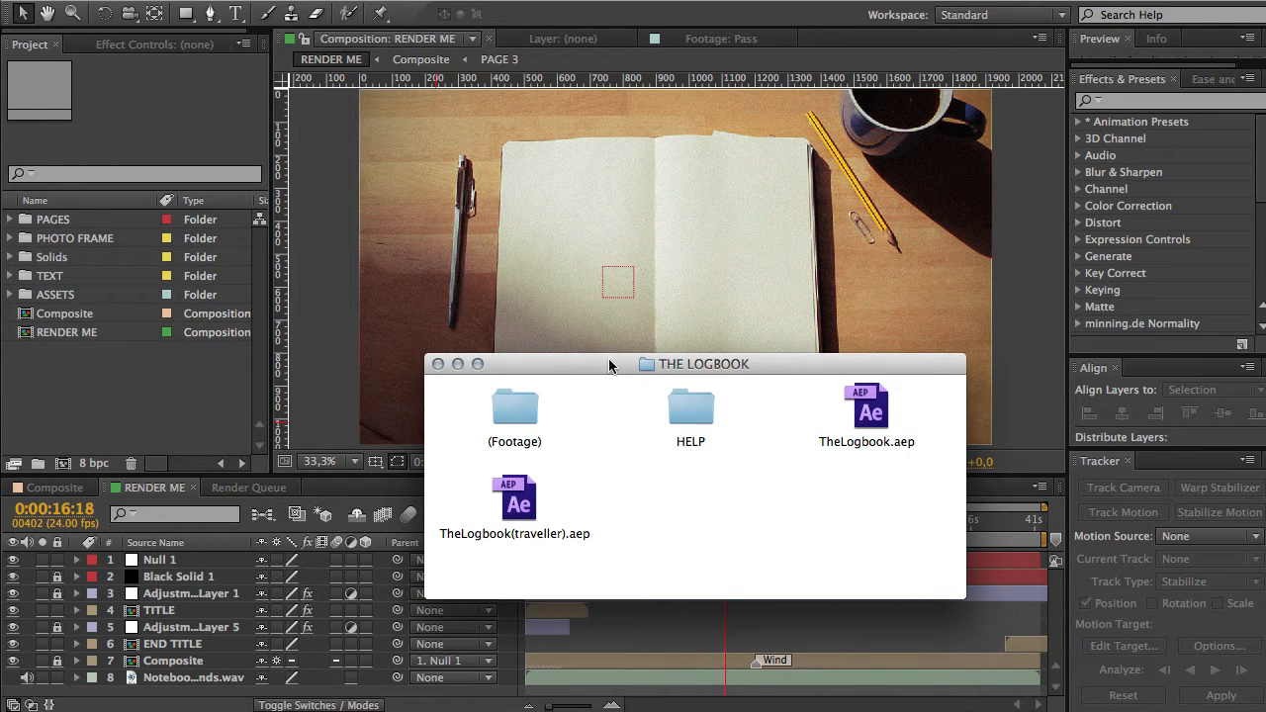
pyautogui.moveTo(606, 363); pyautogui.dragTo(633, 707)
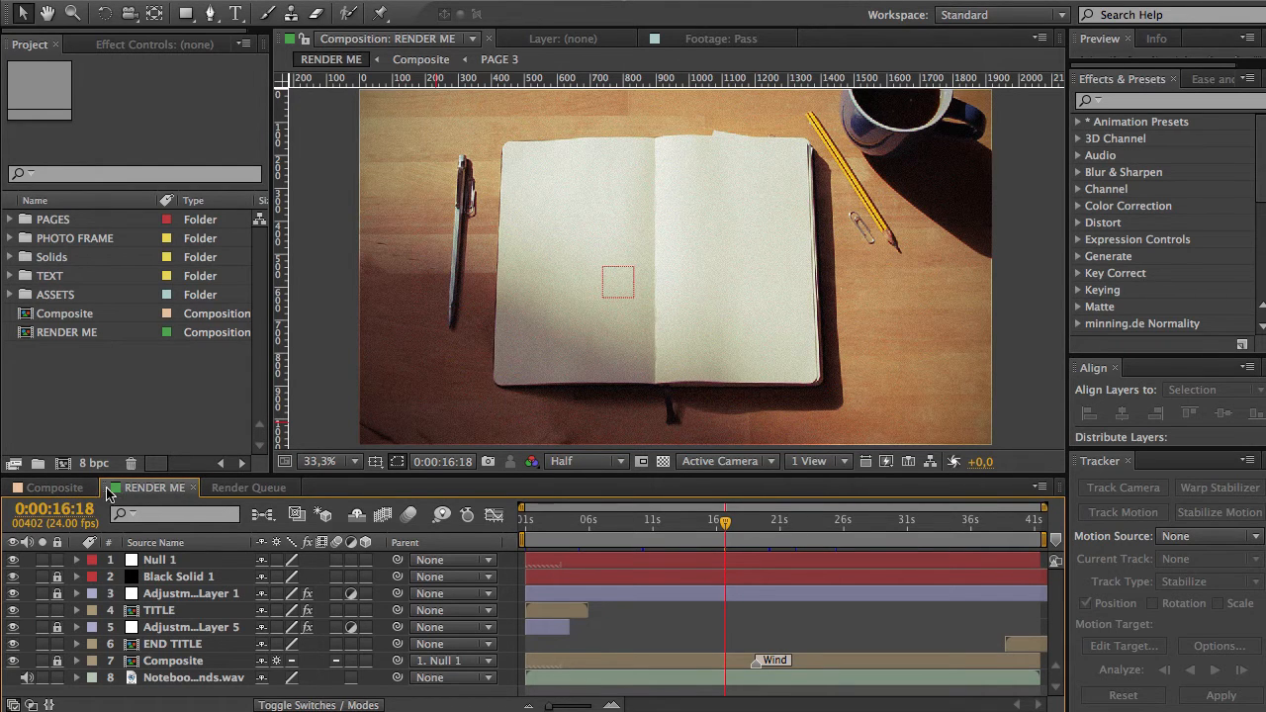
# - Show layer names instead of source names in the RENDER ME timeline and expand the CONTROL layer's transform properties
pyautogui.click(180, 561)
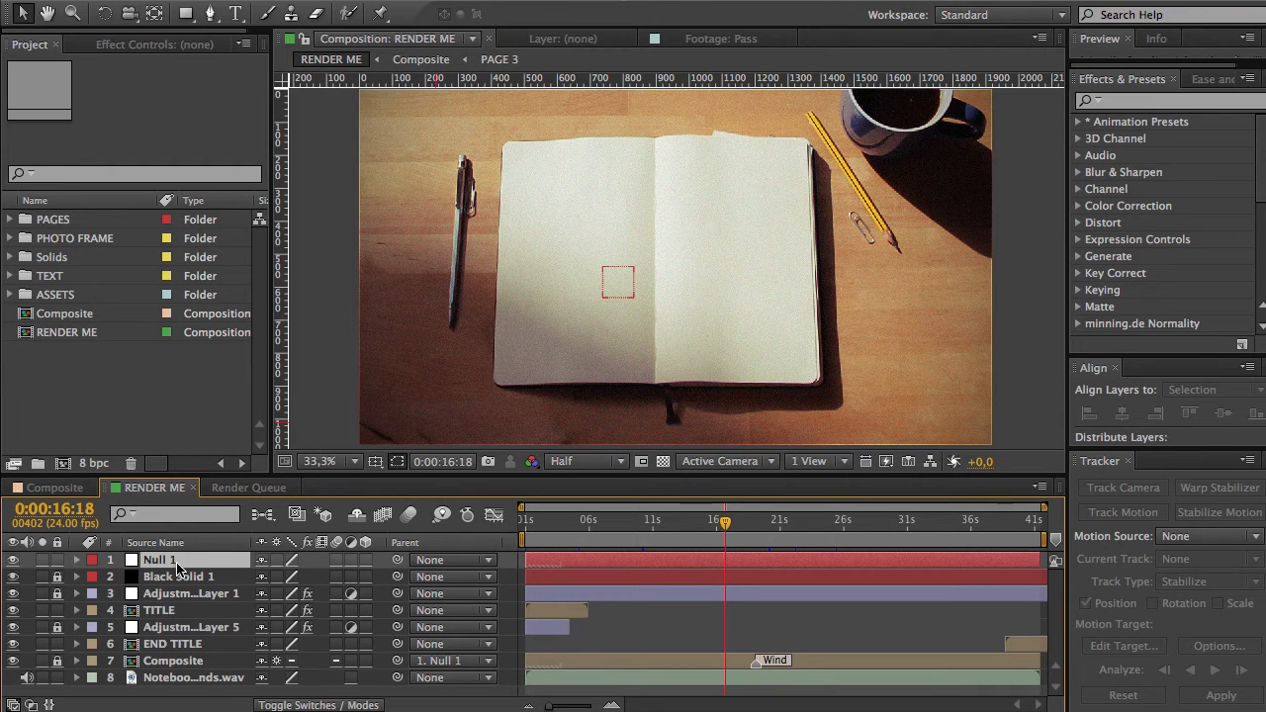
pyautogui.click(193, 542)
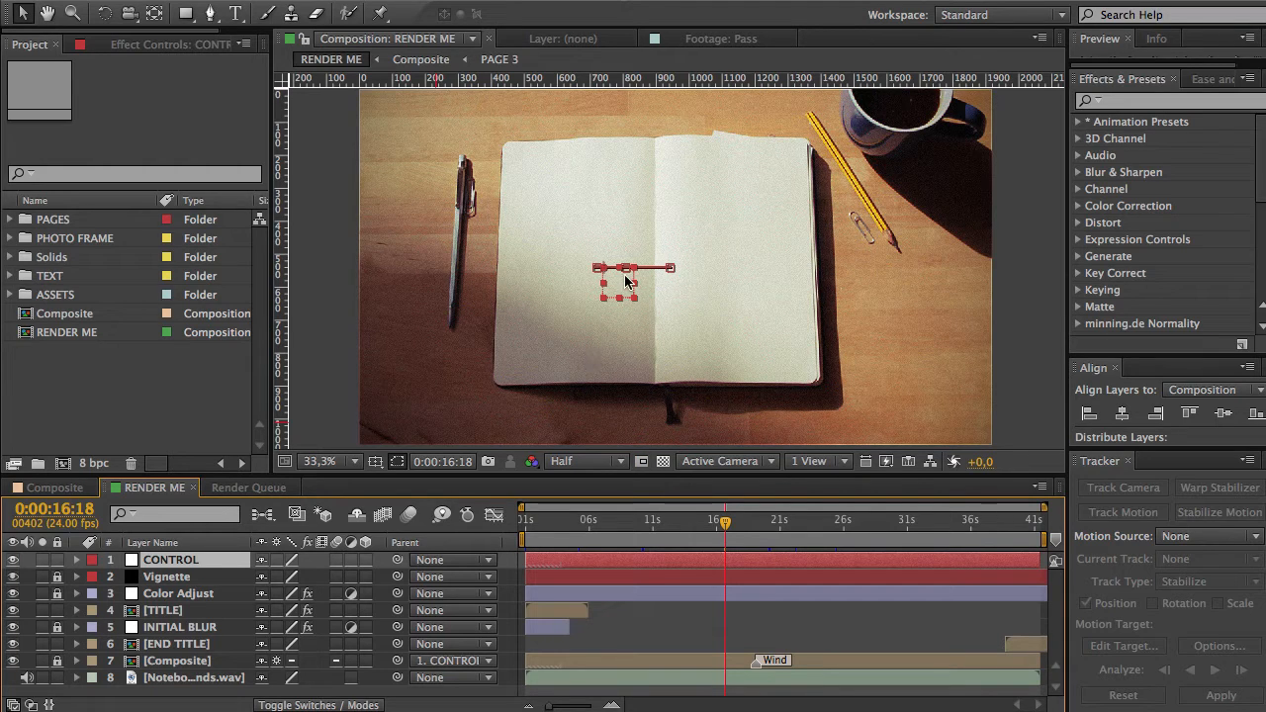
pyautogui.click(79, 561)
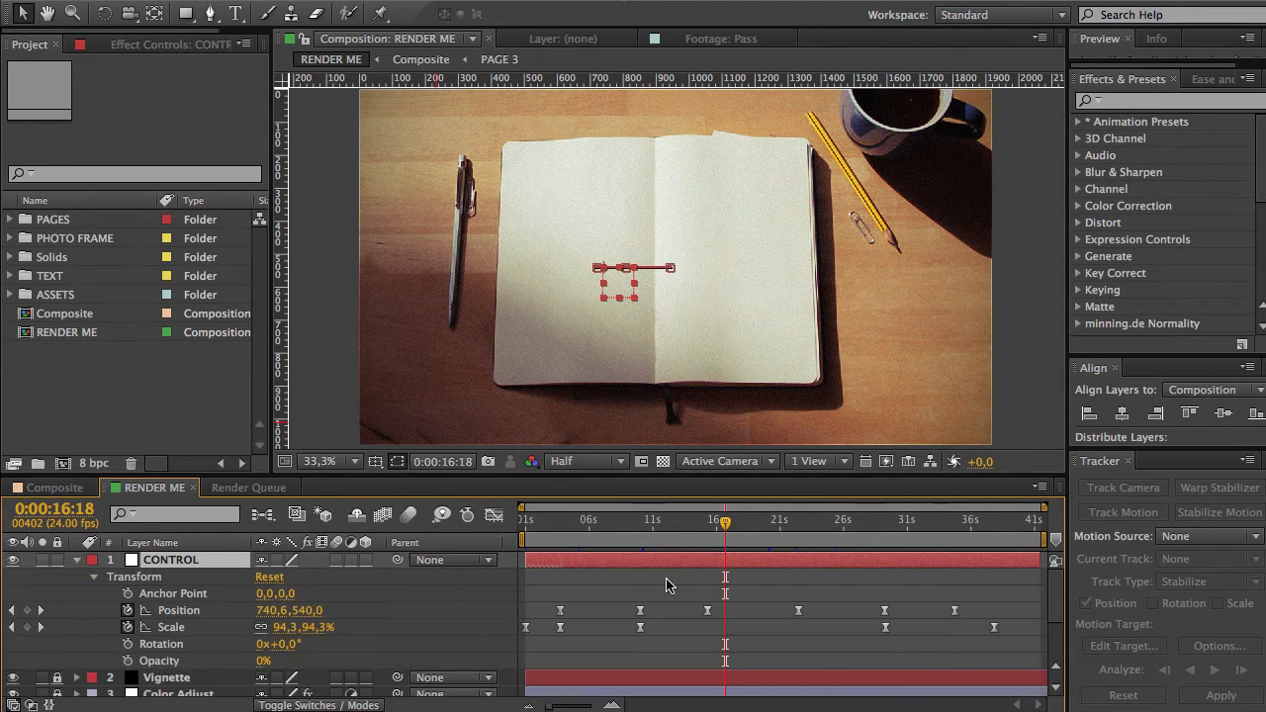
# - Go to the start of the composition and remove all Scale and Position keyframes from the CONTROL layer
pyautogui.click(565, 545)
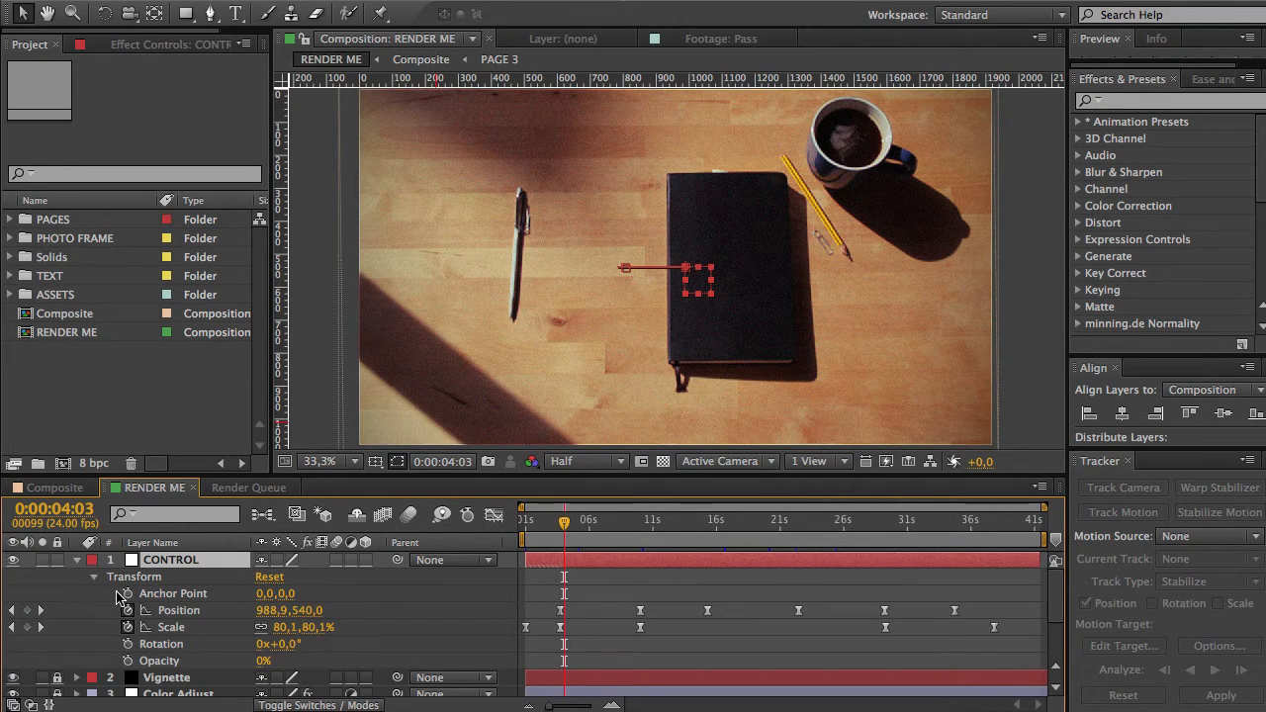
pyautogui.press('Home')
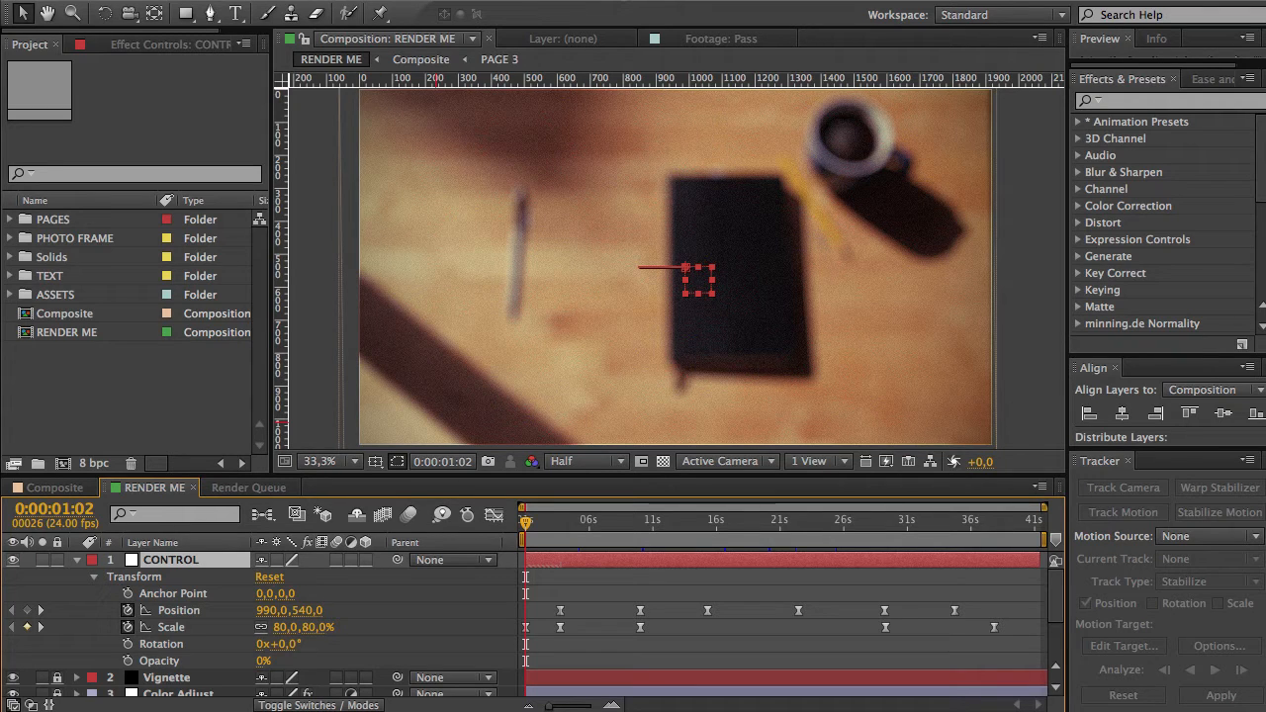
pyautogui.click(128, 627)
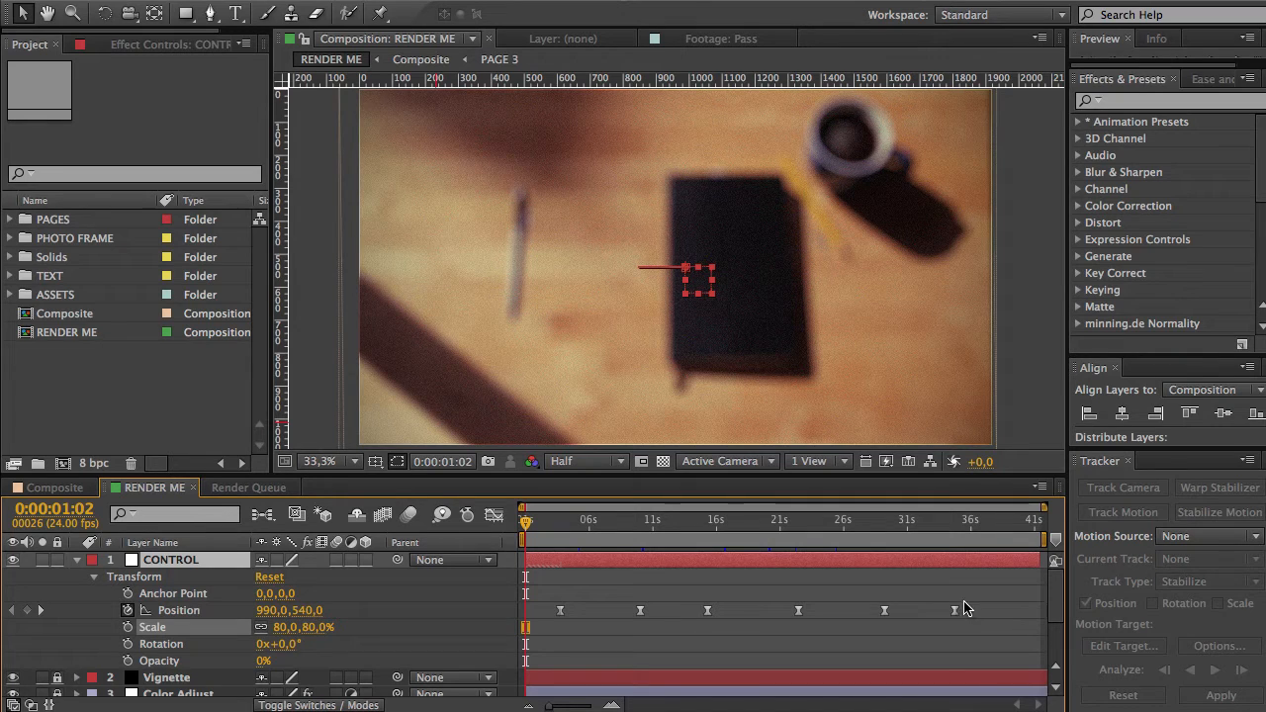
pyautogui.click(127, 610)
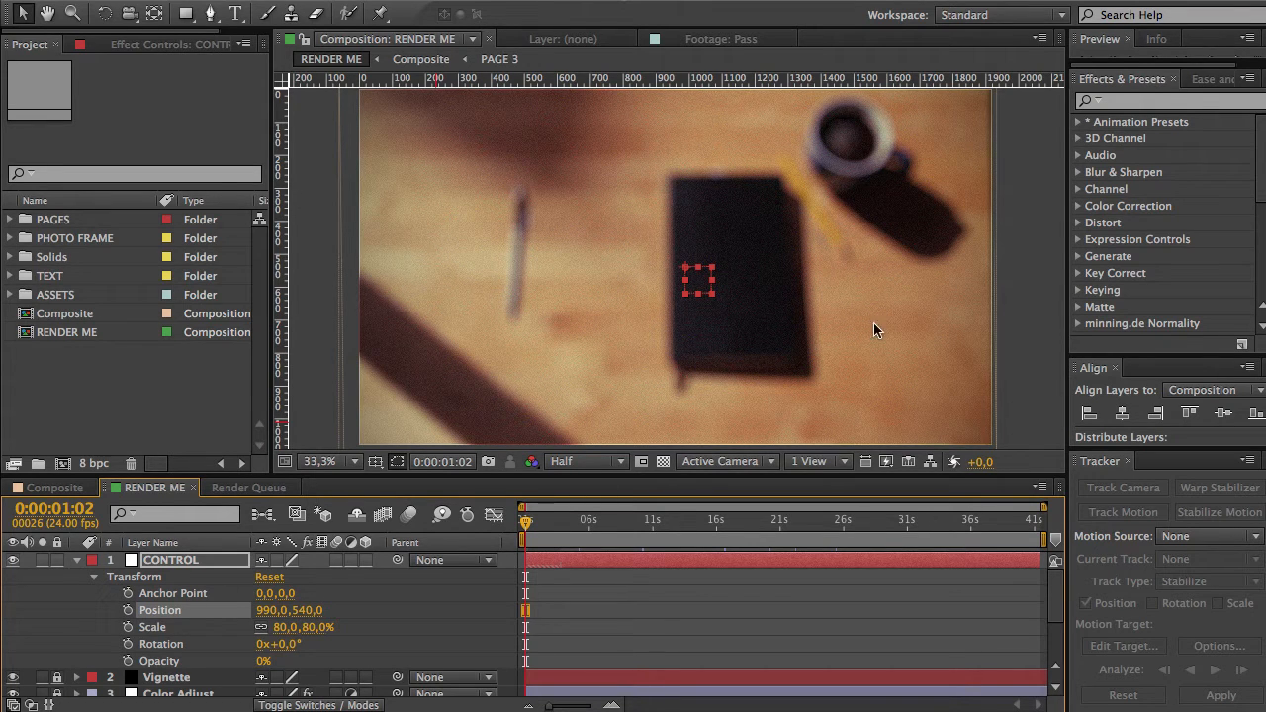
pyautogui.hotkey('shift', 'F2')
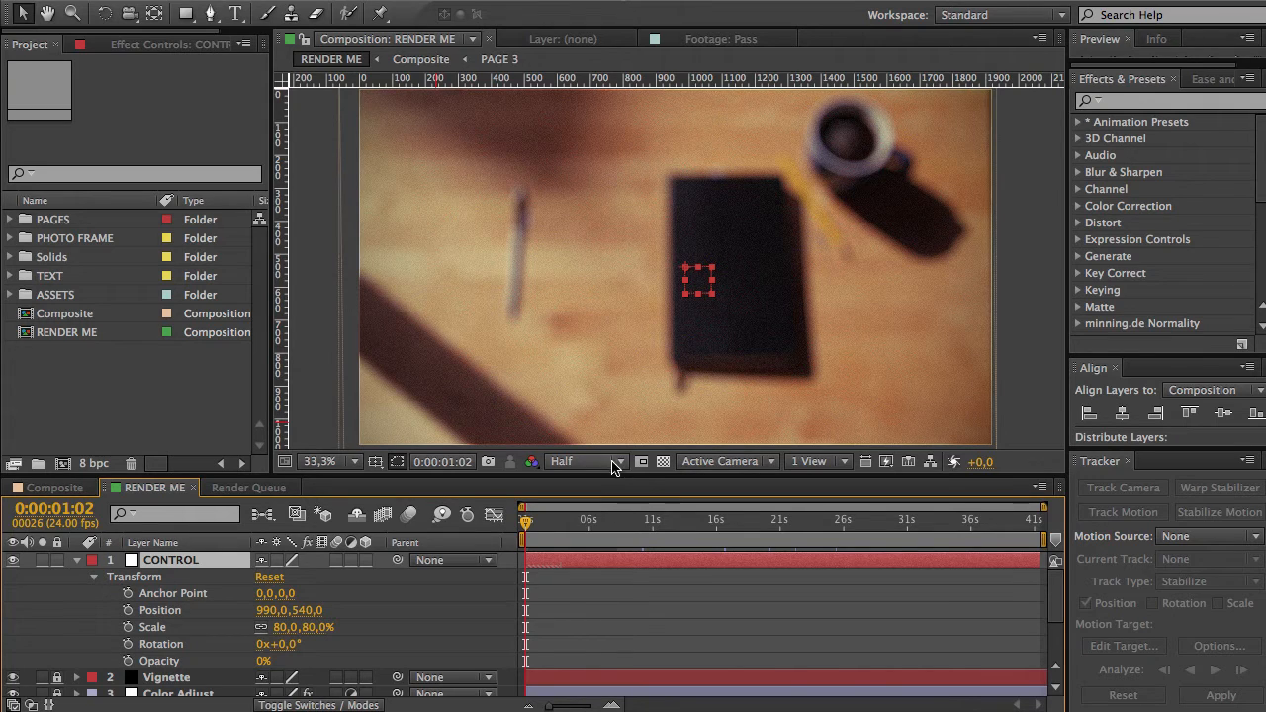
# - Set the preview resolution to Quarter and add Position and Scale keyframes to the CONTROL layer at the start
pyautogui.click(607, 461)
pyautogui.click(605, 568)
pyautogui.hotkey('alt', 'shift', 'p')
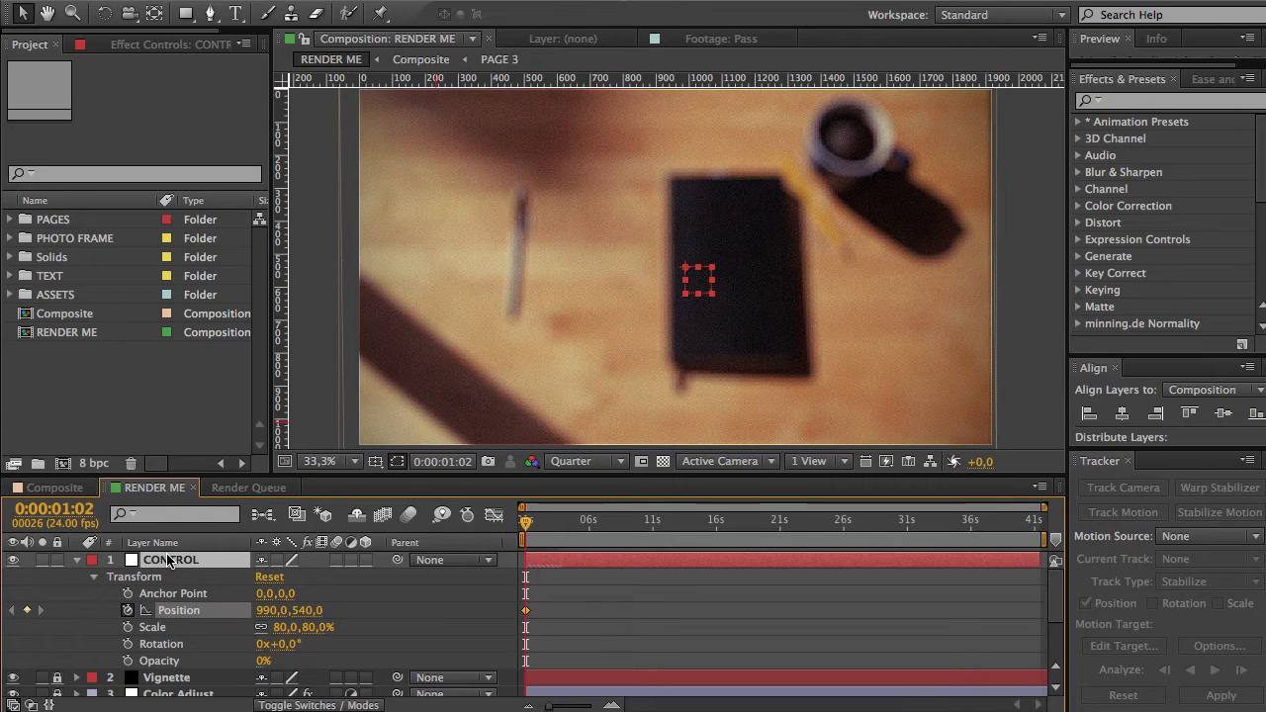
pyautogui.click(129, 630)
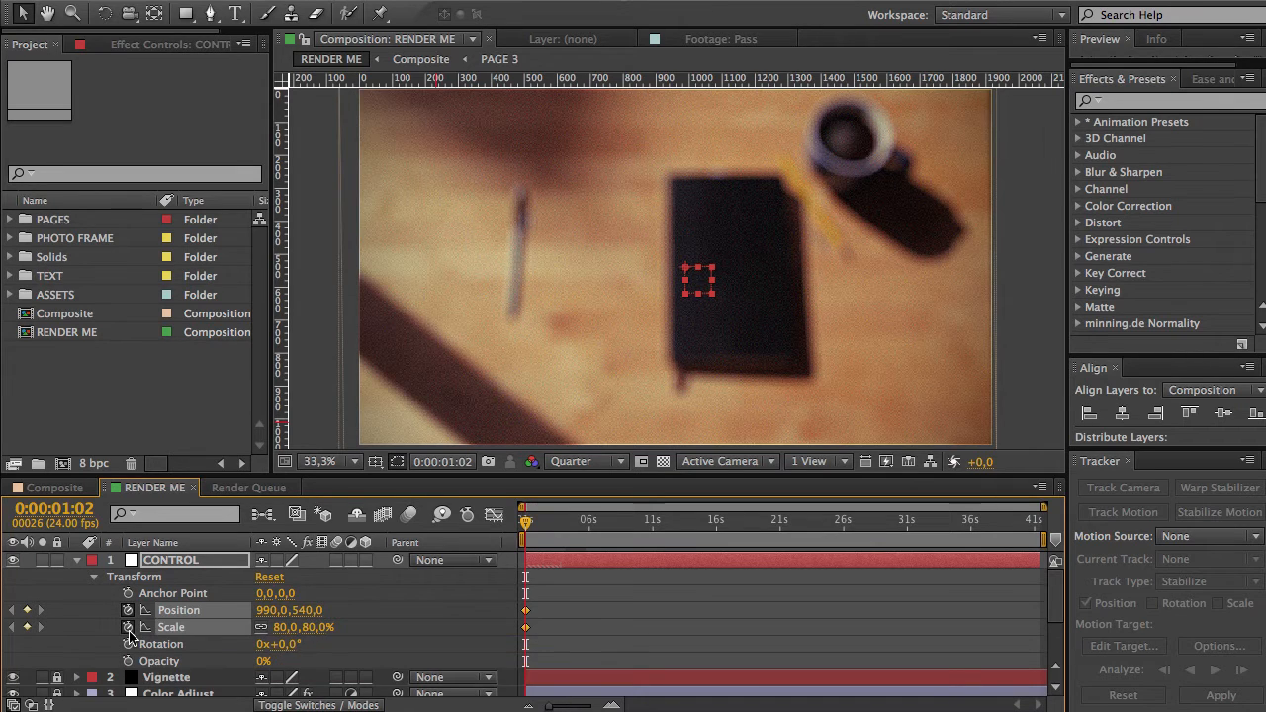
# - Add a Scale keyframe of 114% to the CONTROL layer at 0:00:18:12
pyautogui.click(747, 527)
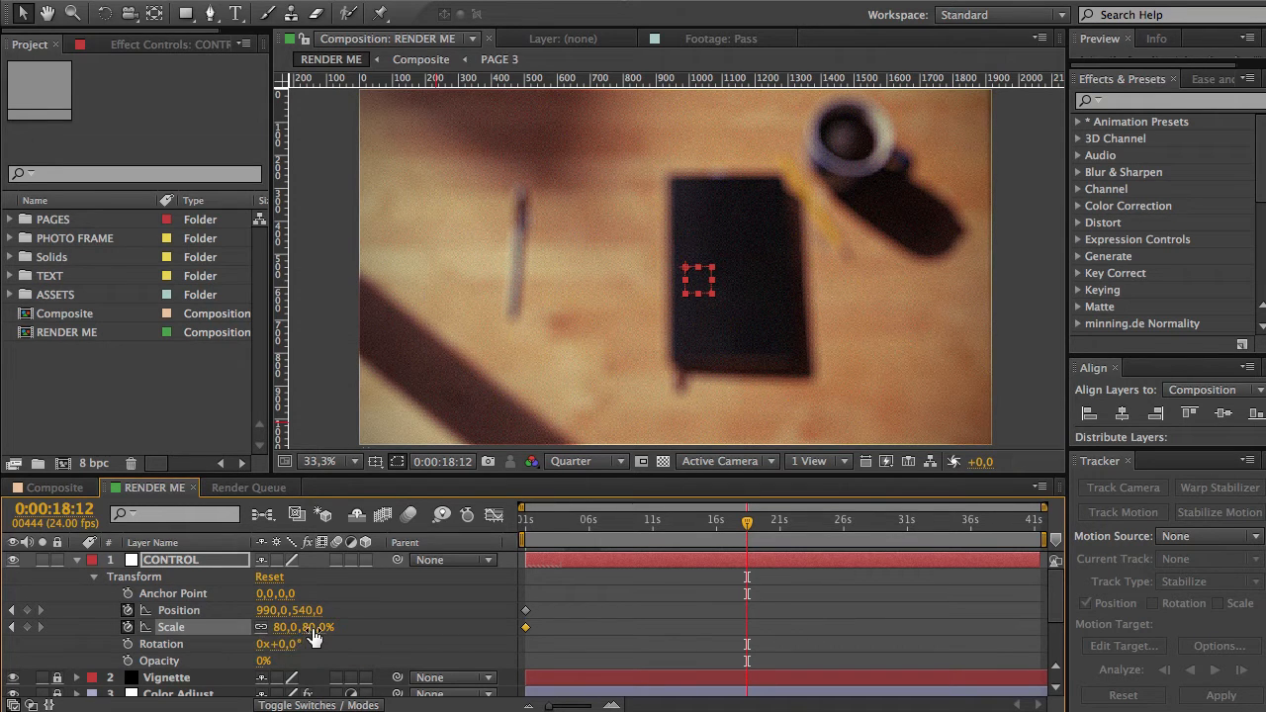
pyautogui.hotkey('alt', 'shift', 's')
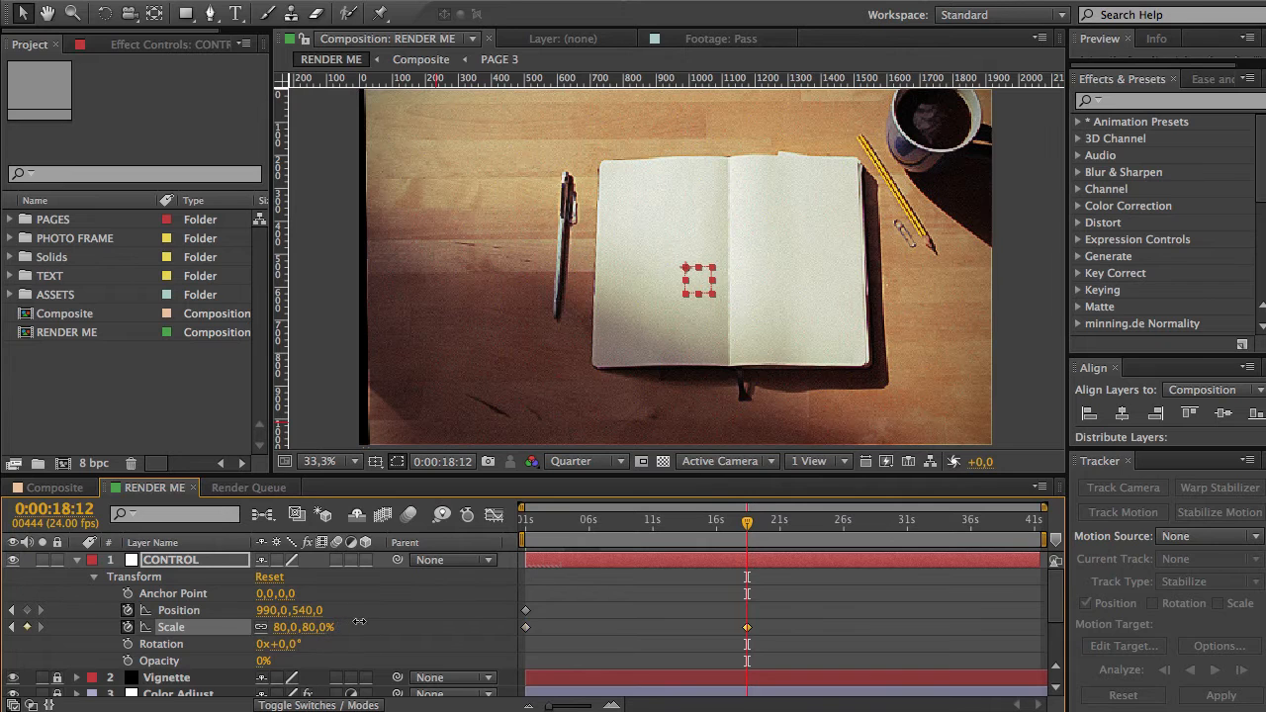
pyautogui.moveTo(373, 619); pyautogui.dragTo(386, 618)
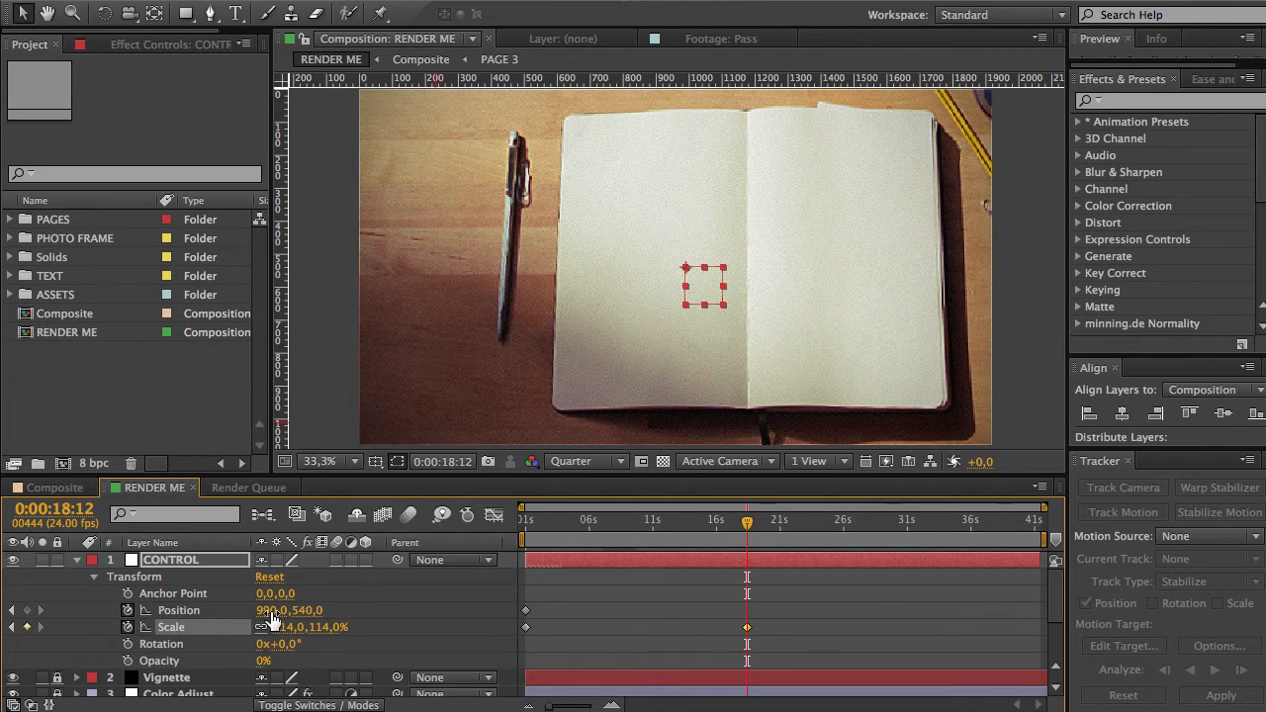
# - Keyframe the CONTROL layer's Position at 771, 540 at 0:00:18:12 and check the notebook's fold against the frame center using the title/action safe guides
pyautogui.hotkey('alt', 'shift', 'p')
pyautogui.moveTo(245, 610); pyautogui.dragTo(220, 614)
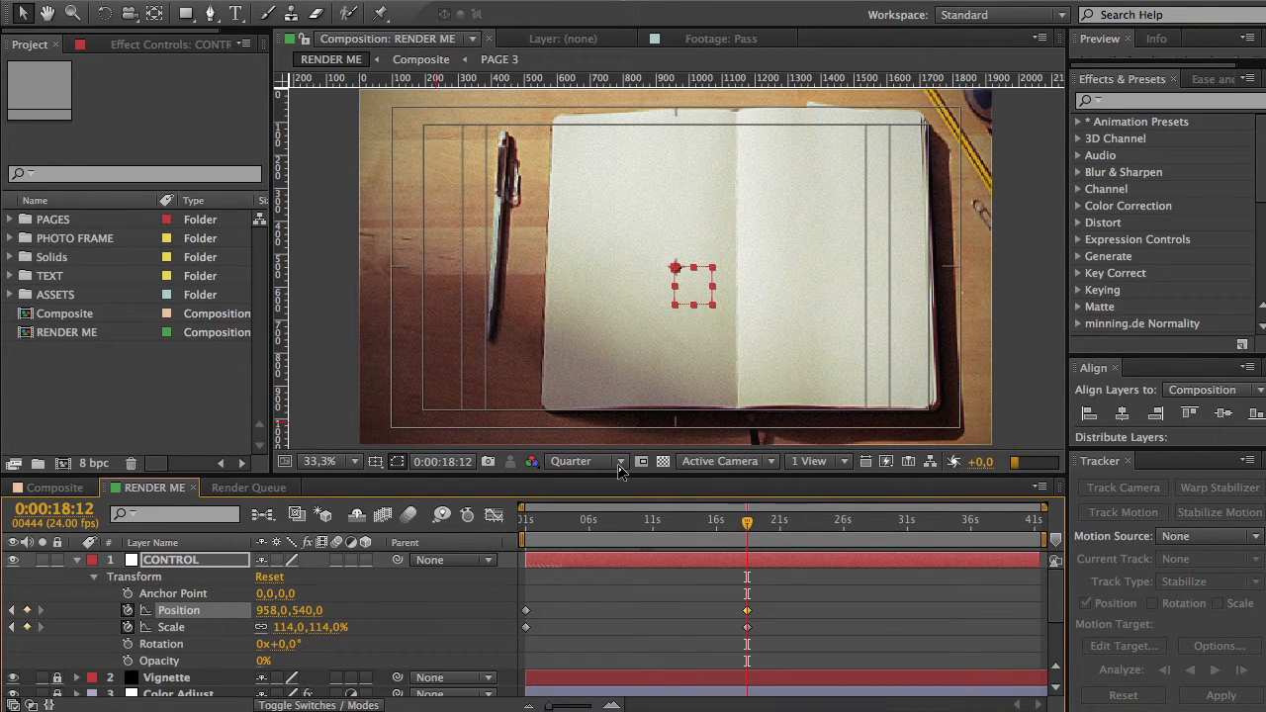
pyautogui.click(376, 461)
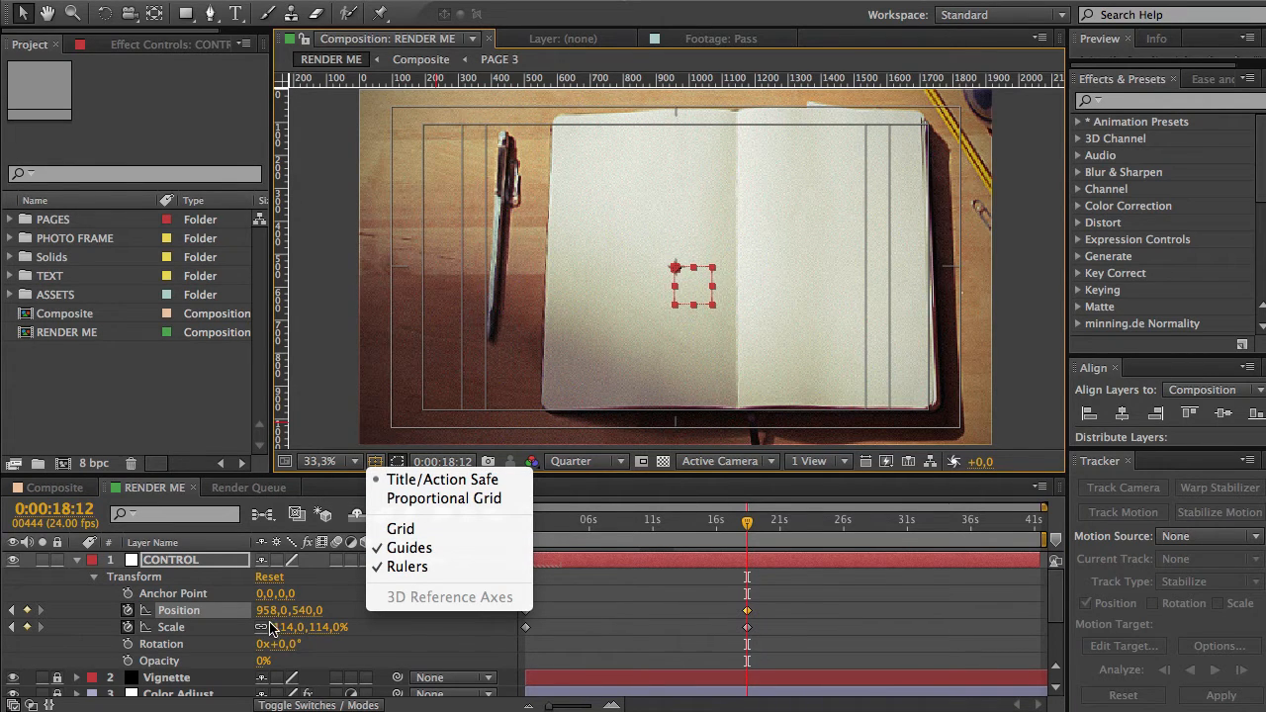
pyautogui.click(234, 616)
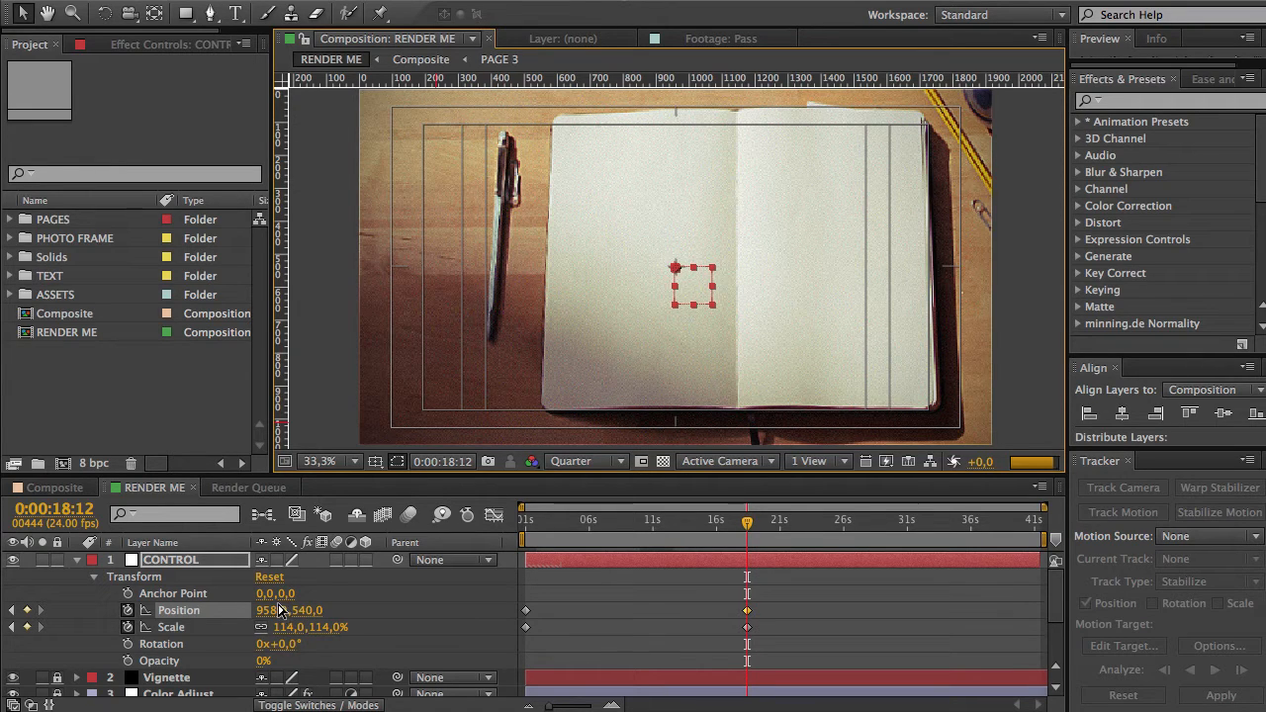
pyautogui.moveTo(269, 619); pyautogui.dragTo(201, 613)
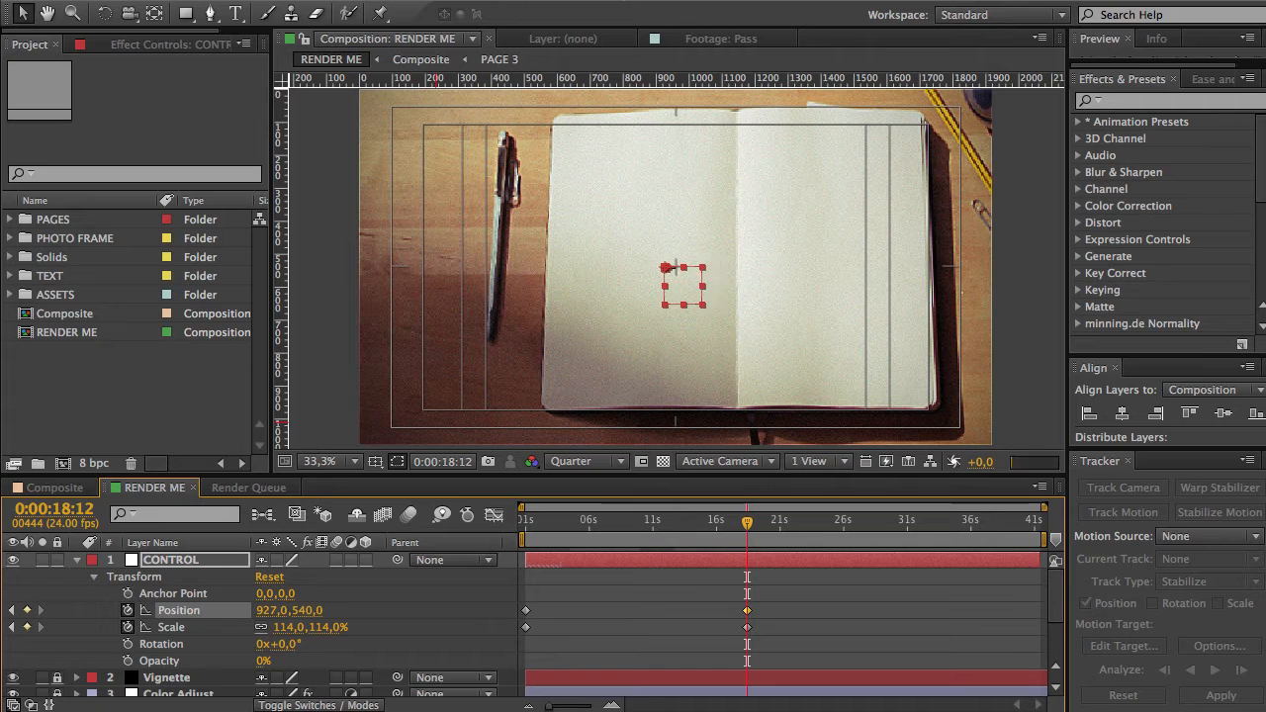
pyautogui.click(1224, 1)
pyautogui.click(1262, 24)
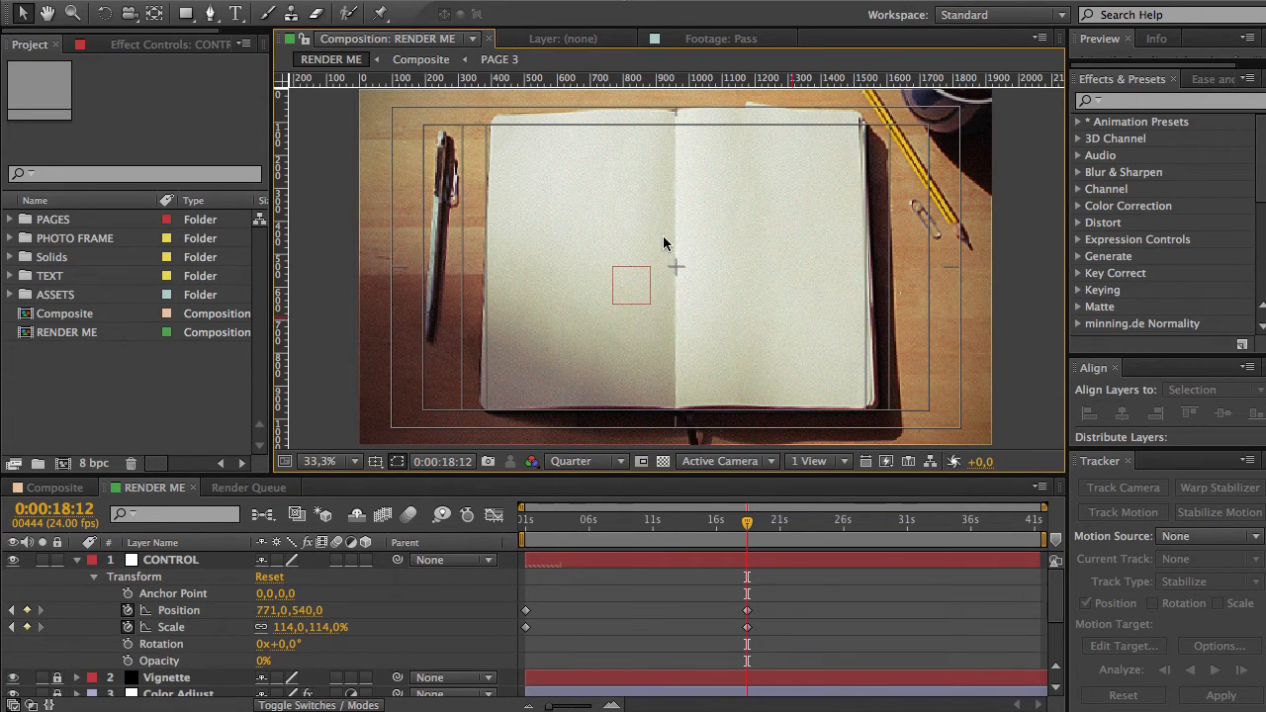
pyautogui.scroll(2, 656, 230)
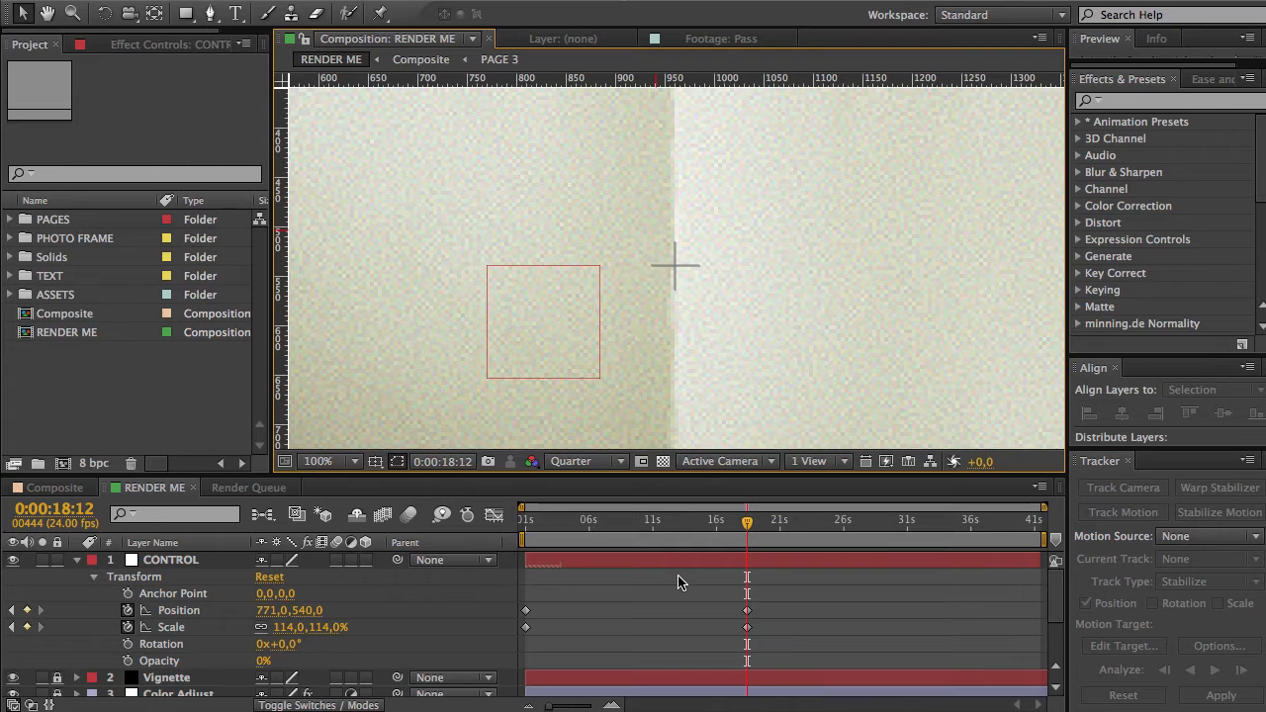
pyautogui.press(',')
pyautogui.click(355, 461)
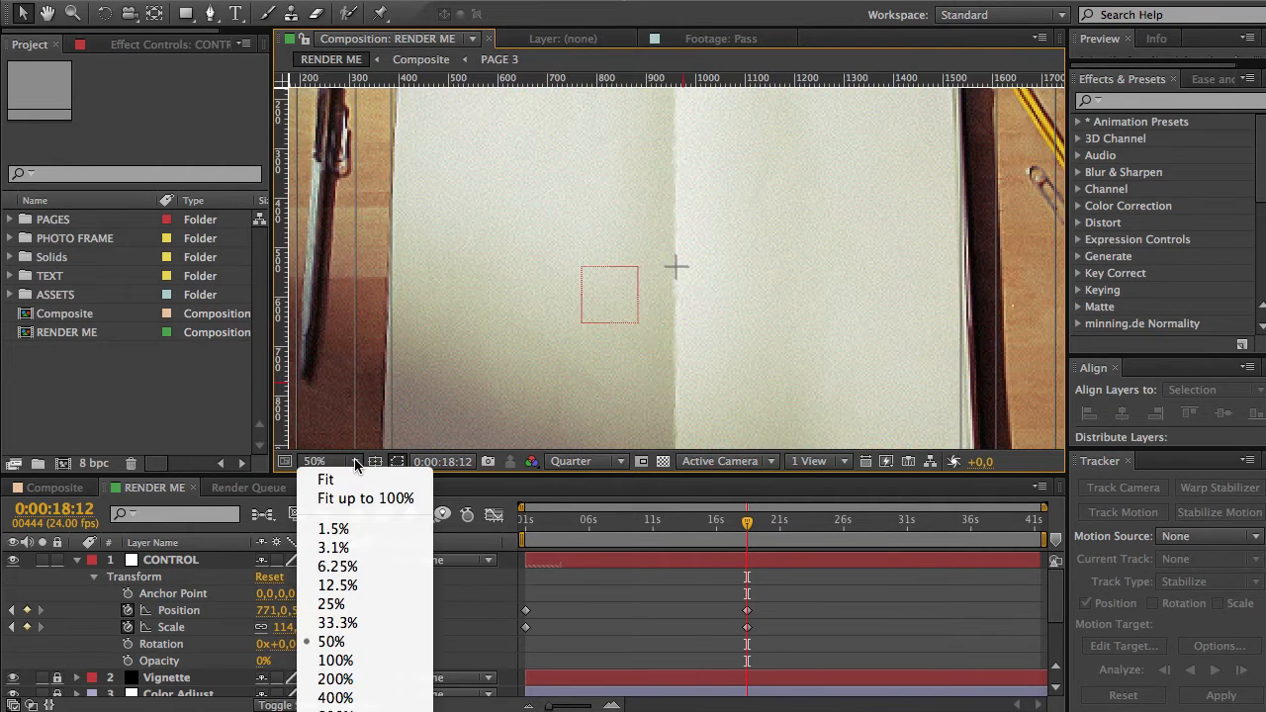
pyautogui.click(366, 639)
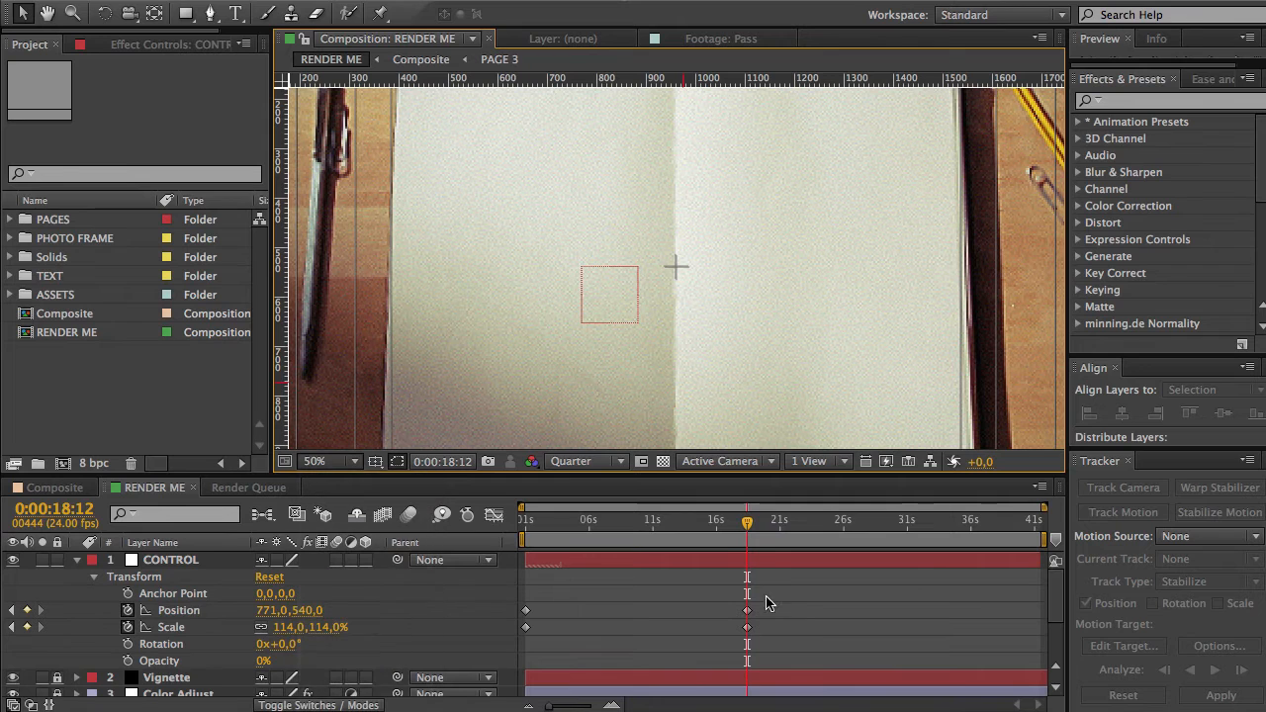
pyautogui.press(',')
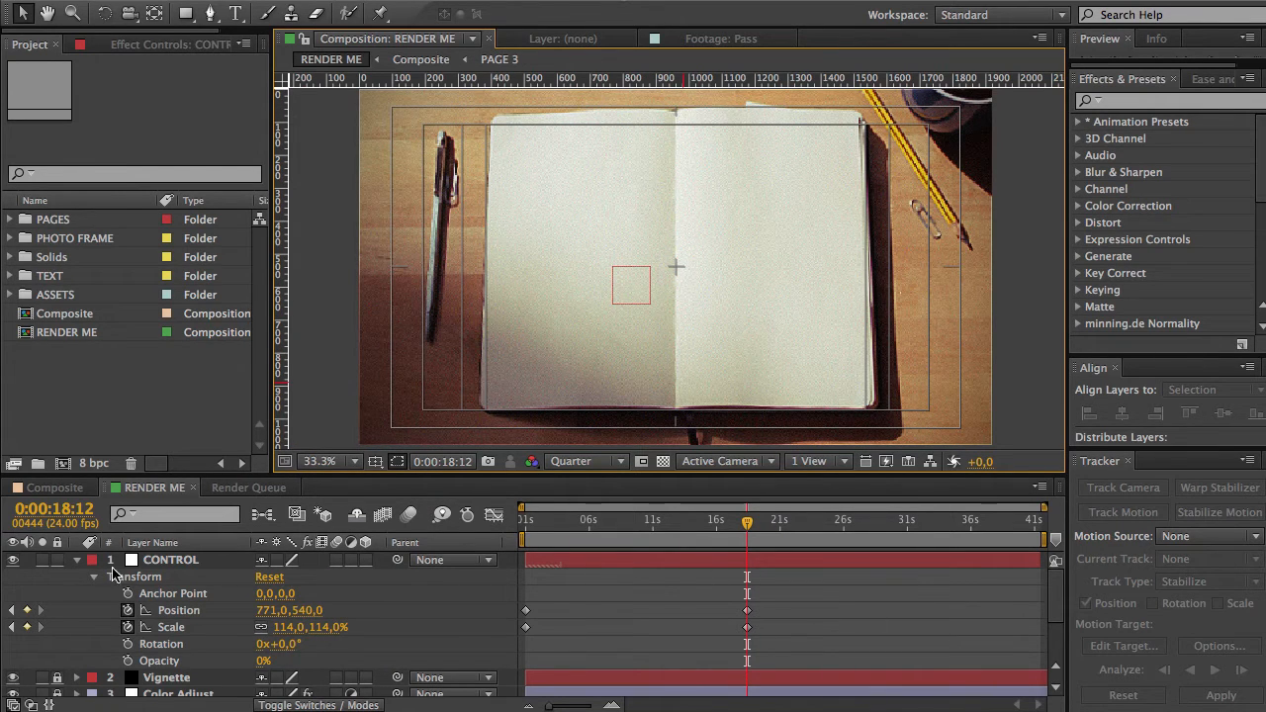
# - Collapse the CONTROL layer's properties and compare the frame with the Vignette layer hidden and shown
pyautogui.click(76, 560)
pyautogui.click(178, 579)
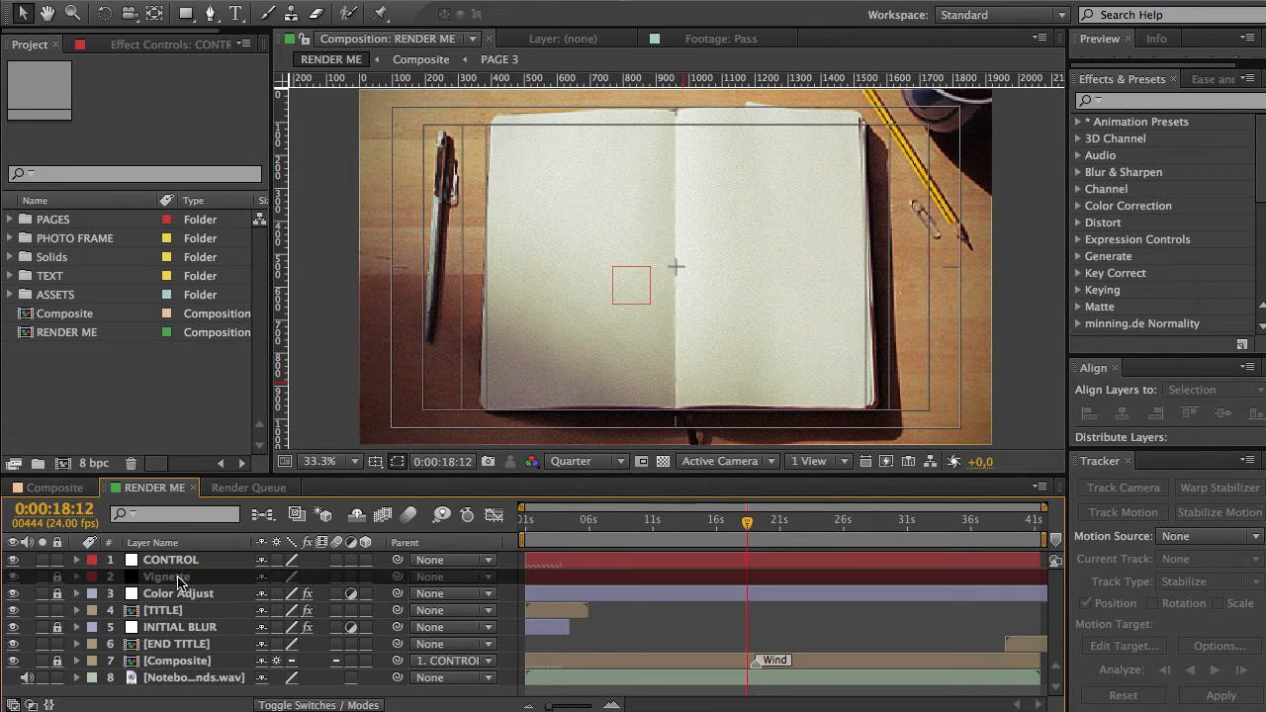
pyautogui.click(15, 580)
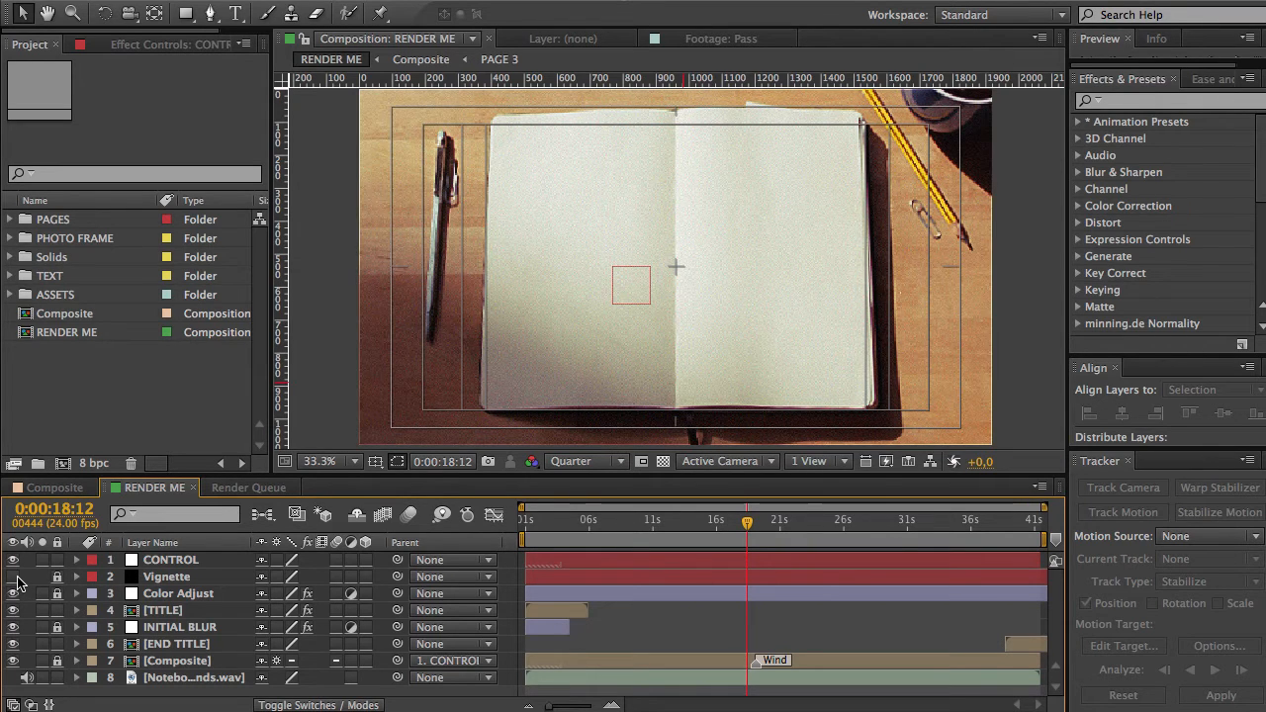
pyautogui.click(15, 578)
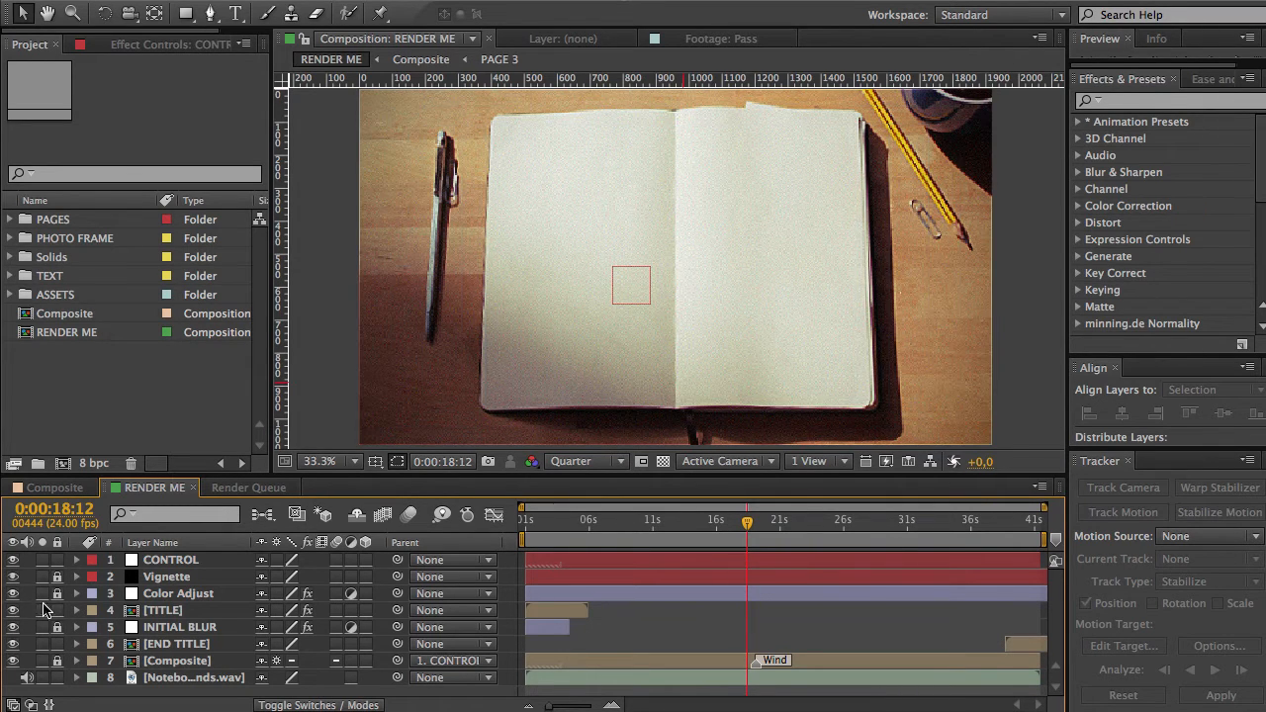
# - Compare the frame with the Color Adjust layer hidden and shown, and unlock that layer for editing
pyautogui.click(13, 593)
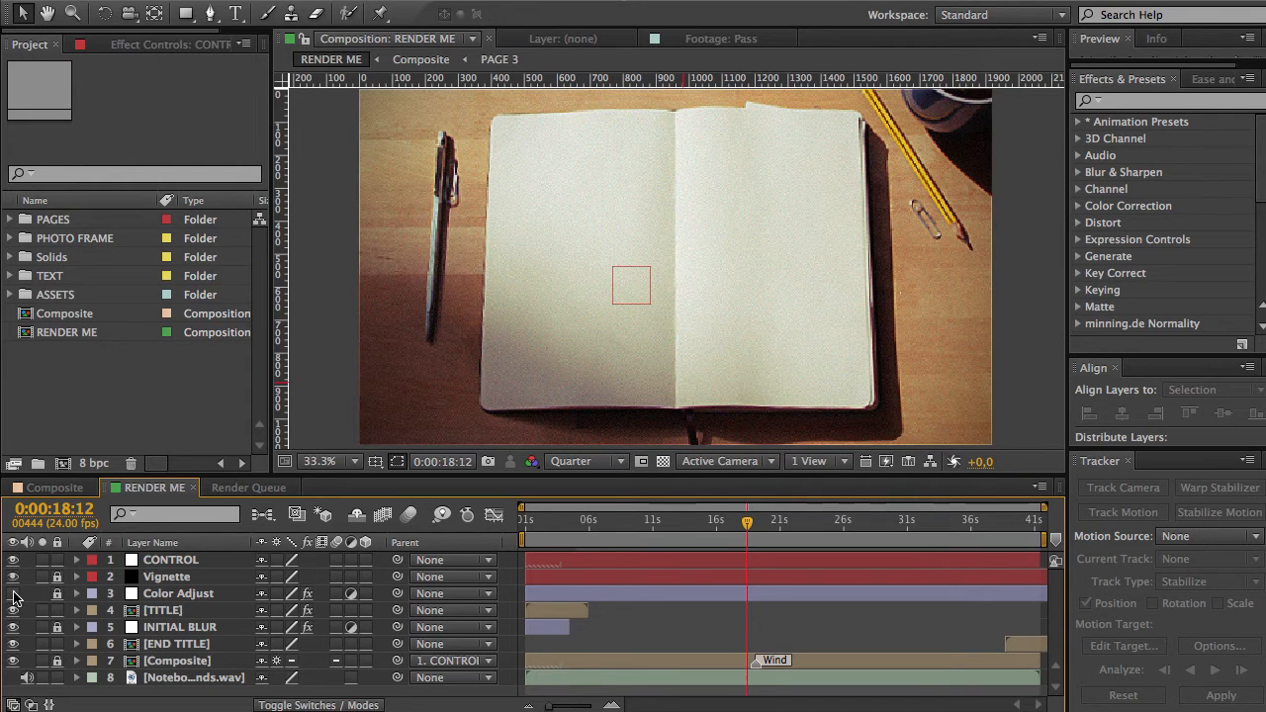
pyautogui.click(14, 593)
pyautogui.click(14, 594)
pyautogui.click(14, 593)
pyautogui.click(12, 593)
pyautogui.click(13, 594)
pyautogui.click(58, 593)
# - Review the [TITLE], [END TITLE] and notebook sound layers of RENDER ME by selecting each in turn
pyautogui.click(156, 611)
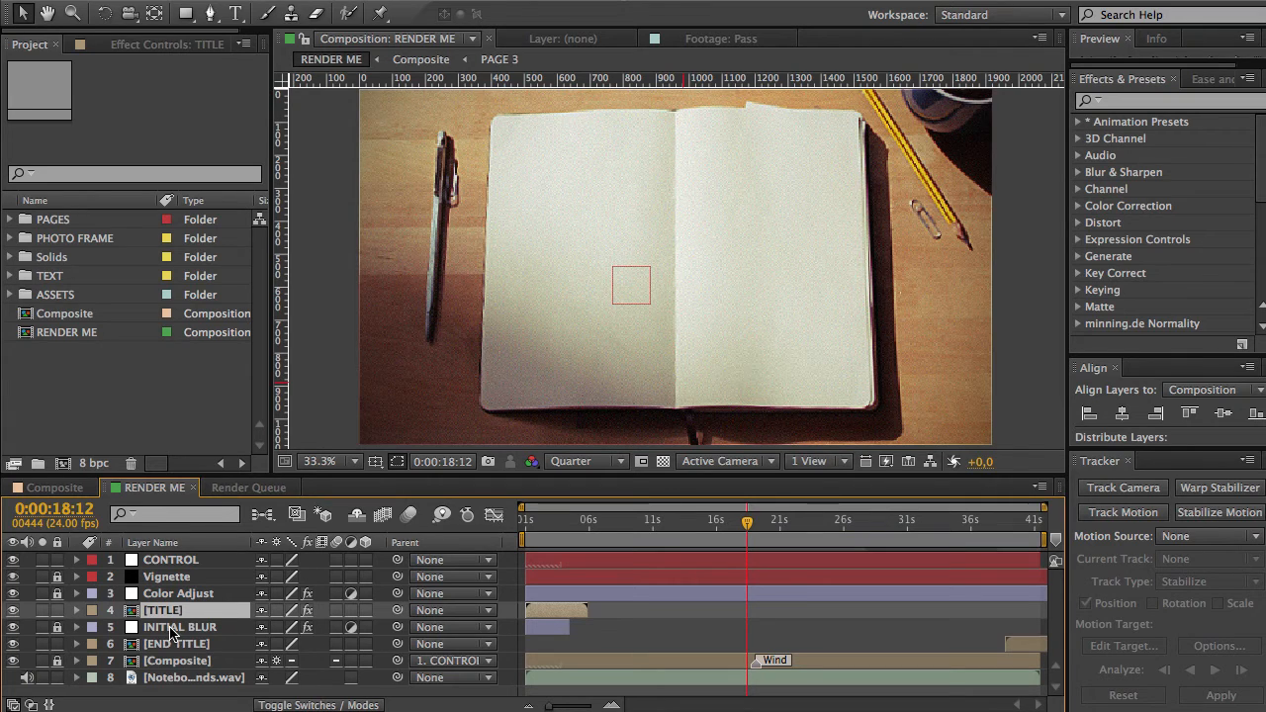
pyautogui.click(198, 644)
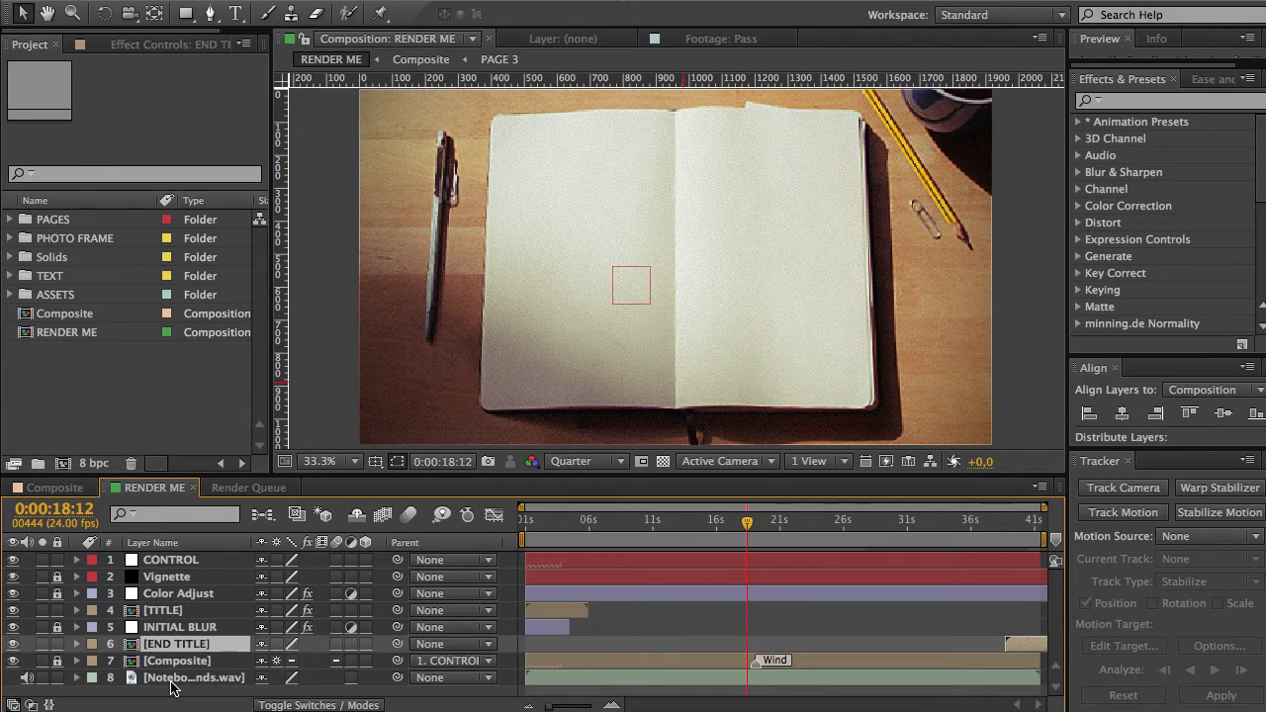
pyautogui.click(170, 682)
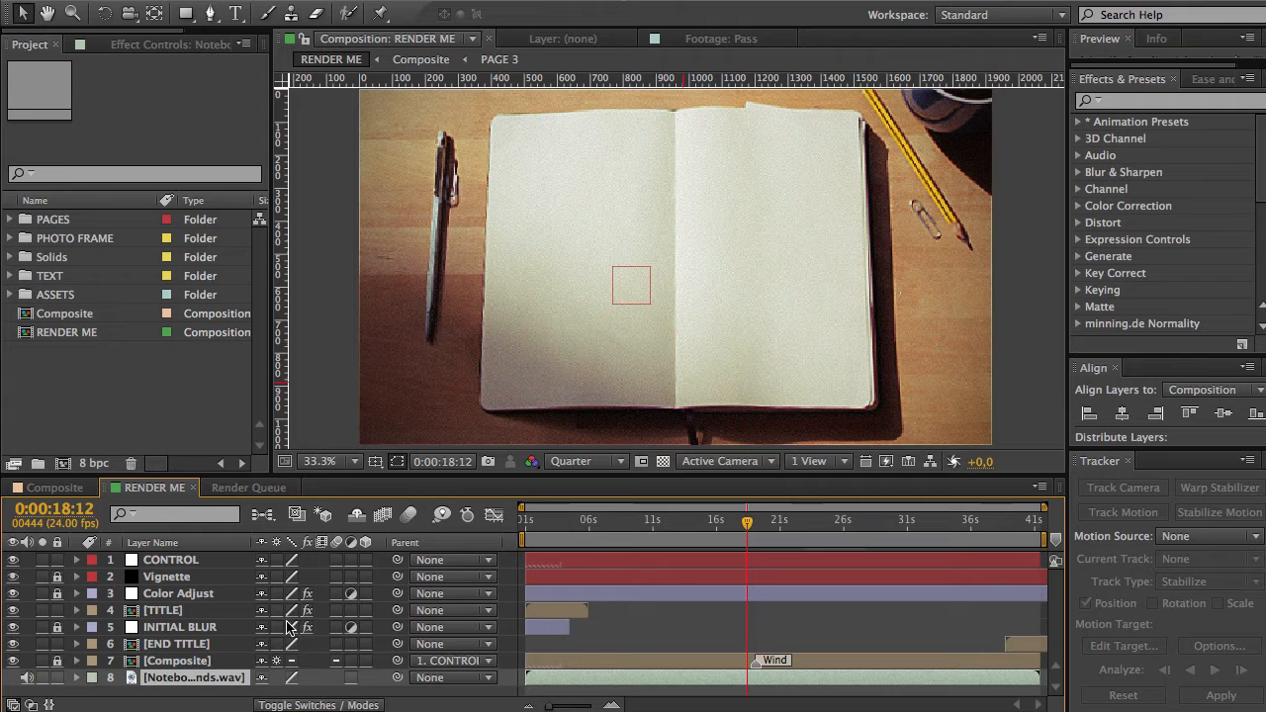
# - Open the Composite timeline, look through its layers down to Time Remap, and view the closed cover at 0:00:01:13
pyautogui.click(66, 491)
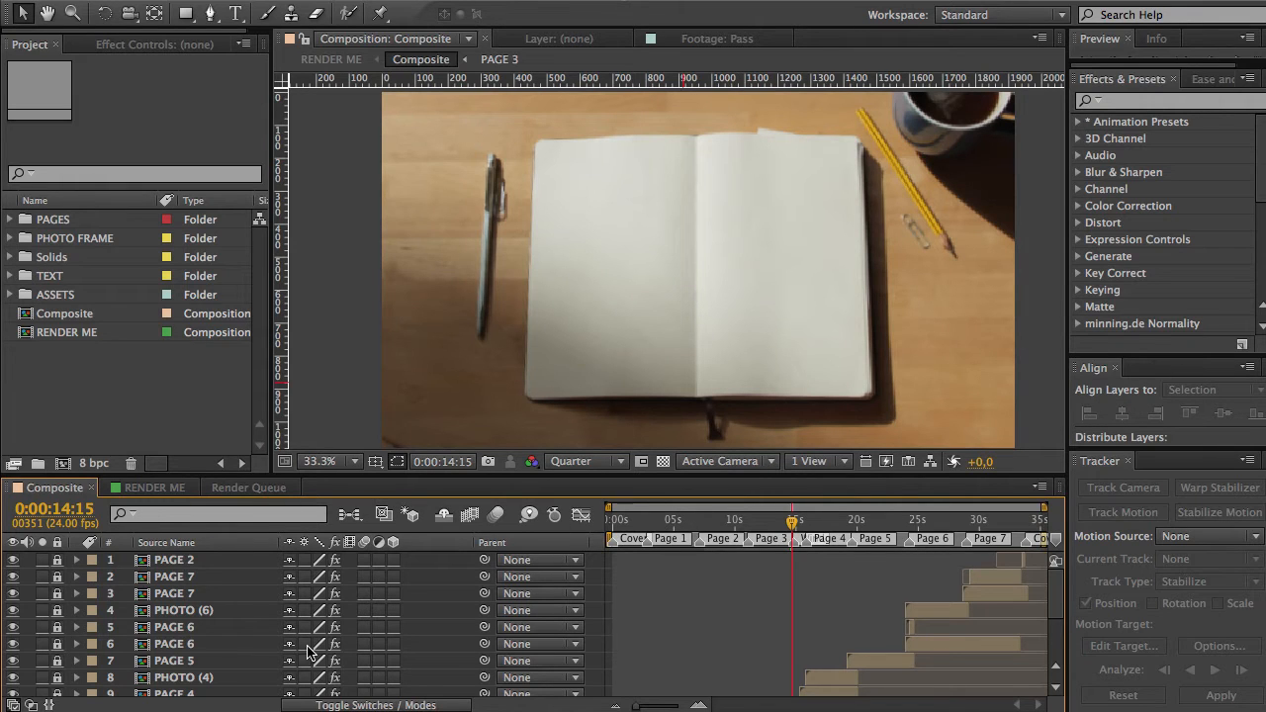
pyautogui.scroll(-3, 307, 650)
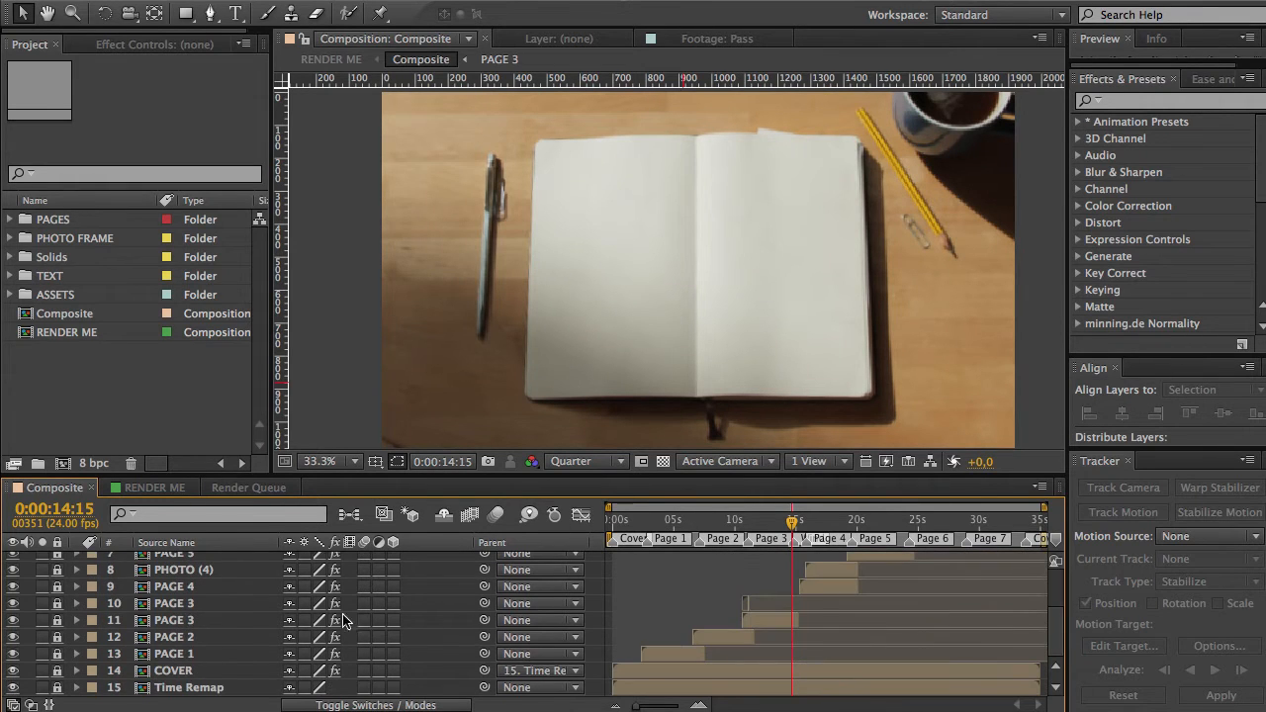
pyautogui.scroll(3, 241, 654)
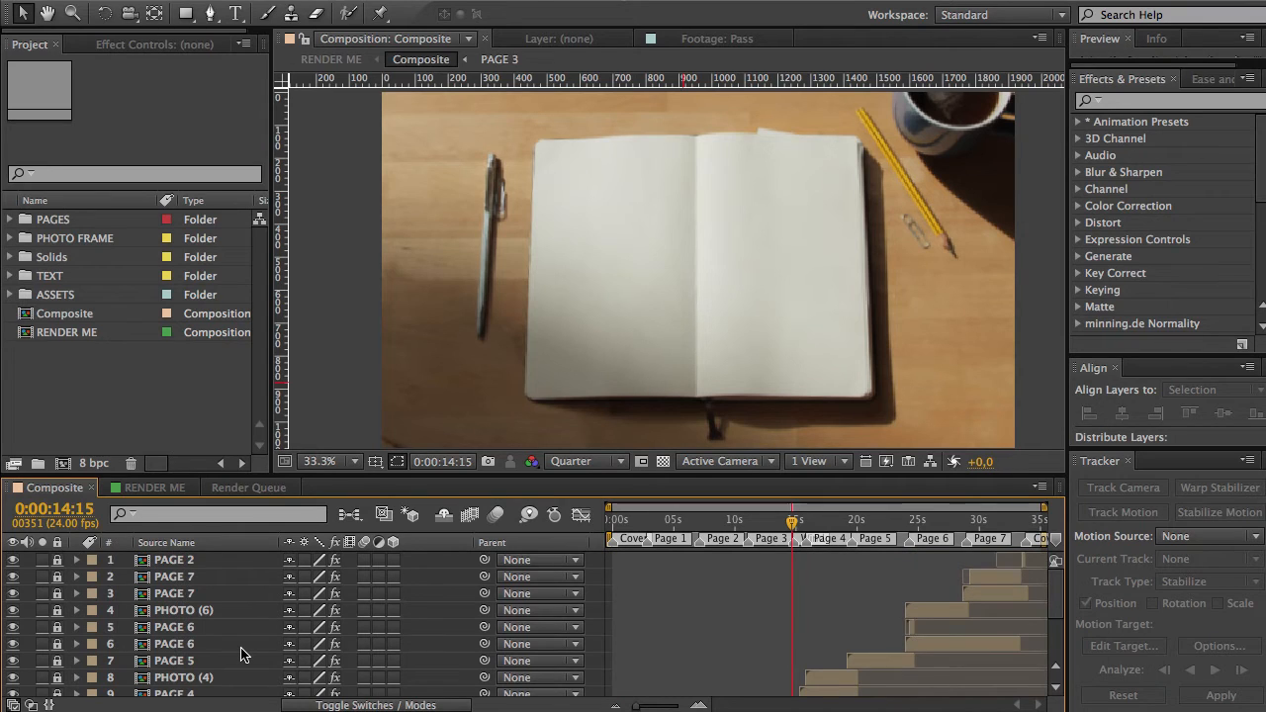
pyautogui.scroll(-3, 240, 654)
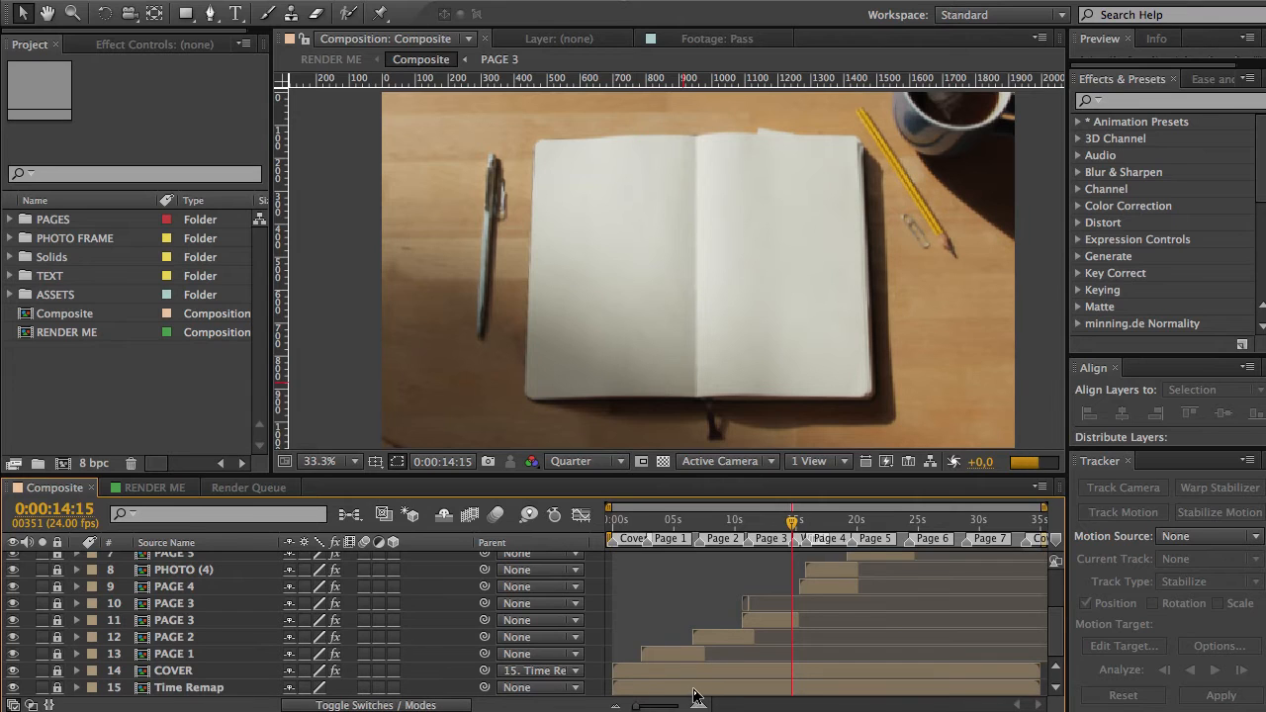
pyautogui.click(14, 686)
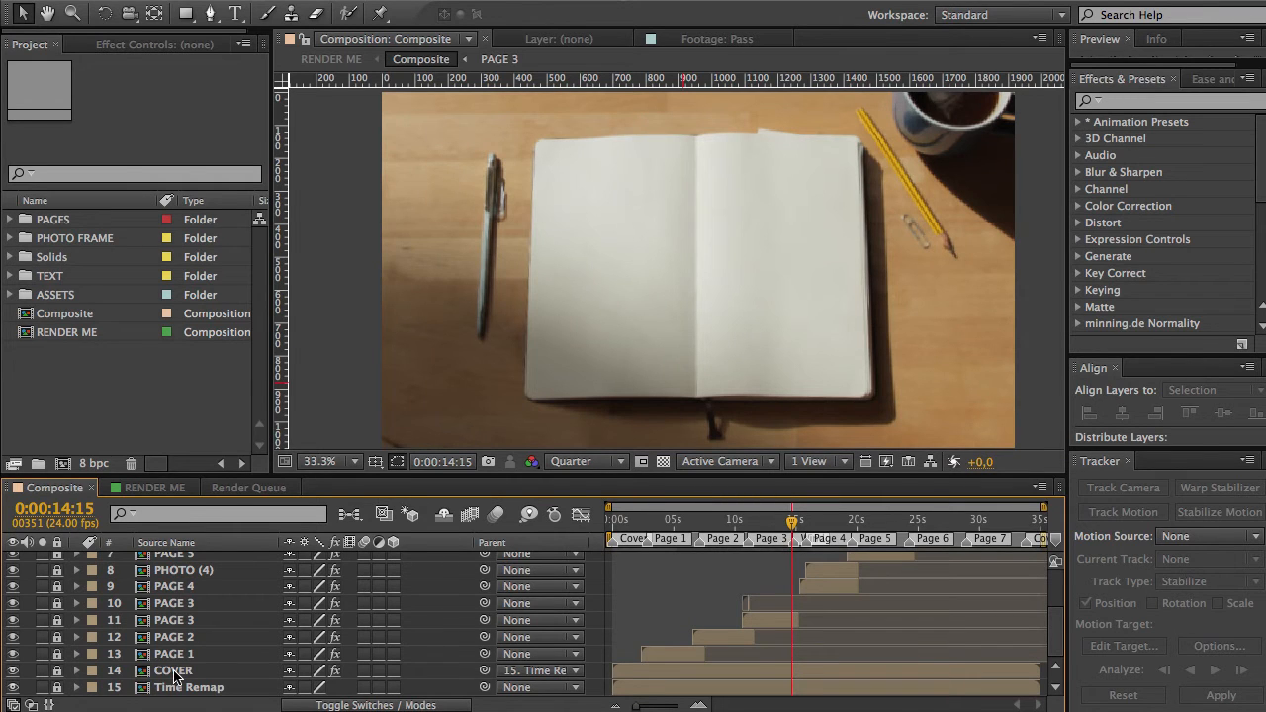
pyautogui.click(631, 521)
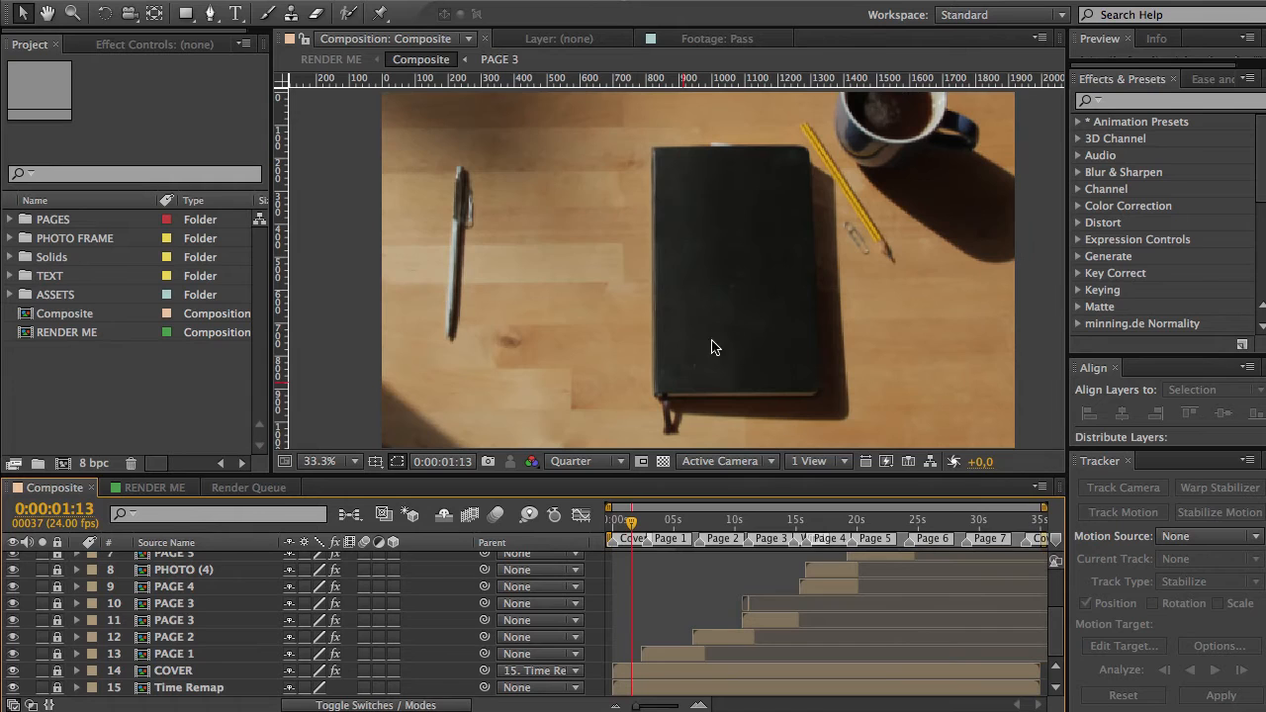
# - Examine the order and timing of the PAGE, PHOTO and COVER layers in the Composite timeline
pyautogui.scroll(3, 167, 641)
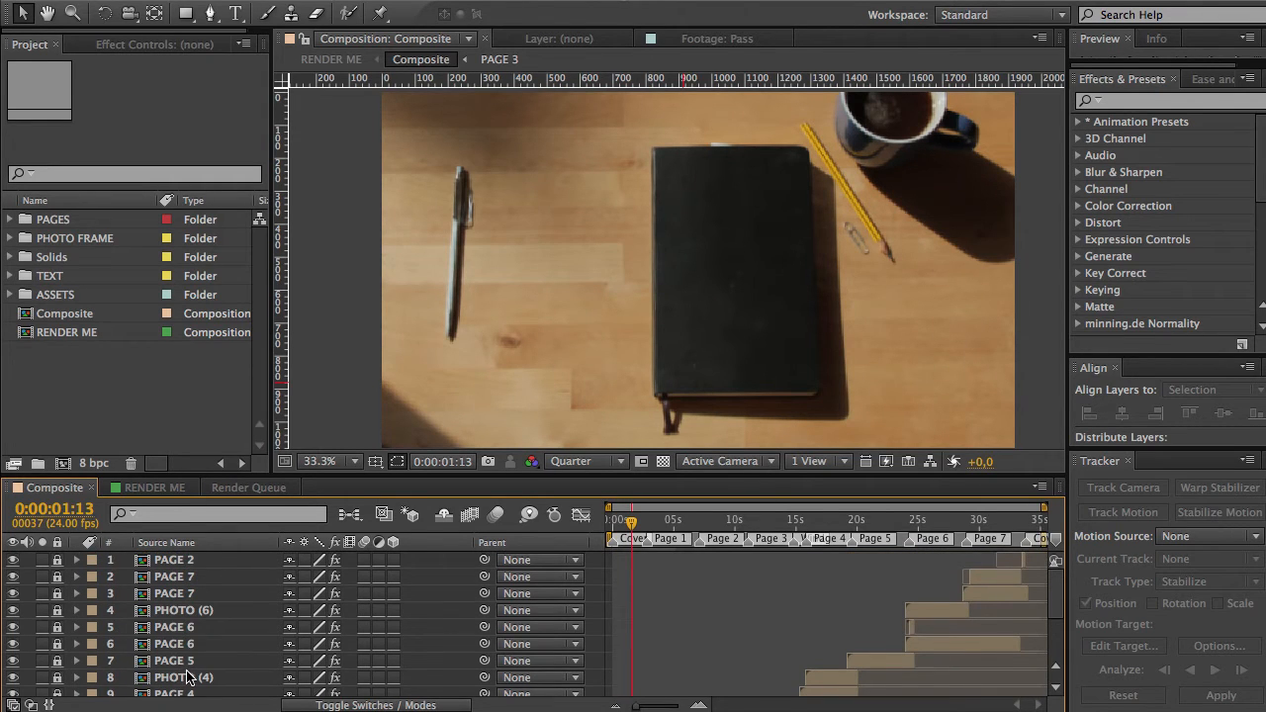
pyautogui.scroll(-1, 183, 683)
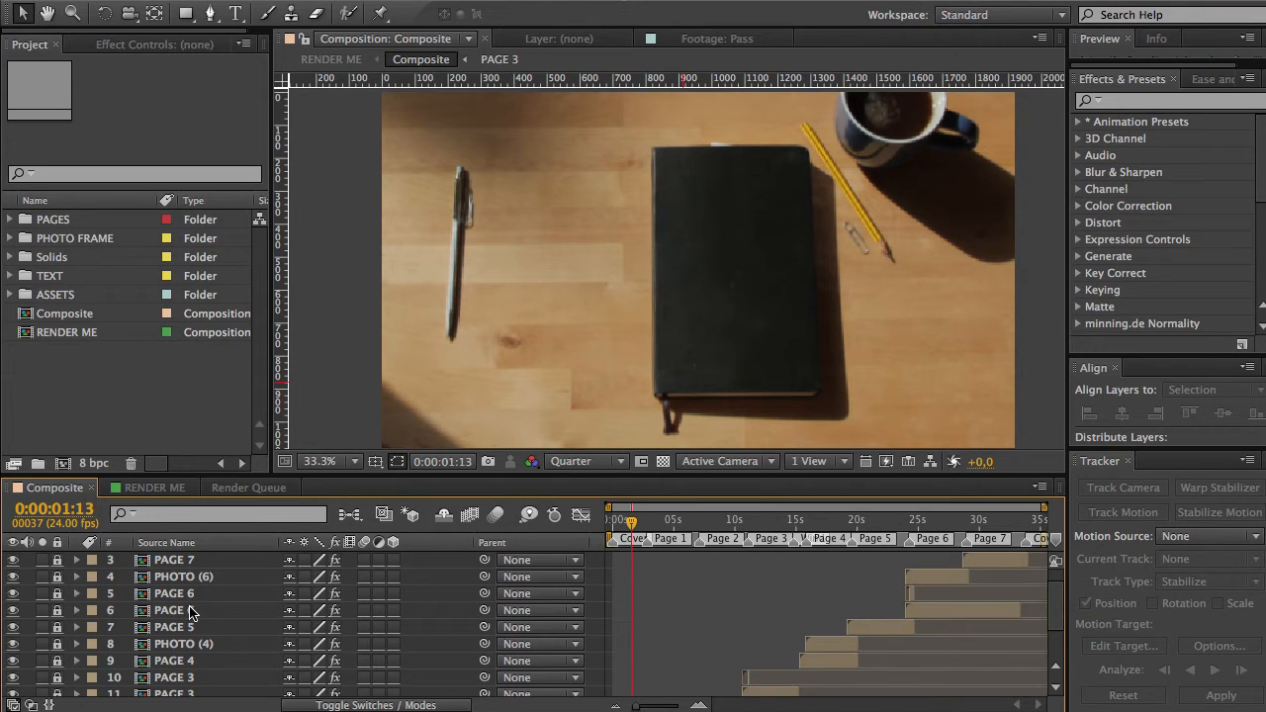
pyautogui.scroll(1, 189, 609)
pyautogui.scroll(-4, 191, 615)
pyautogui.scroll(4, 190, 611)
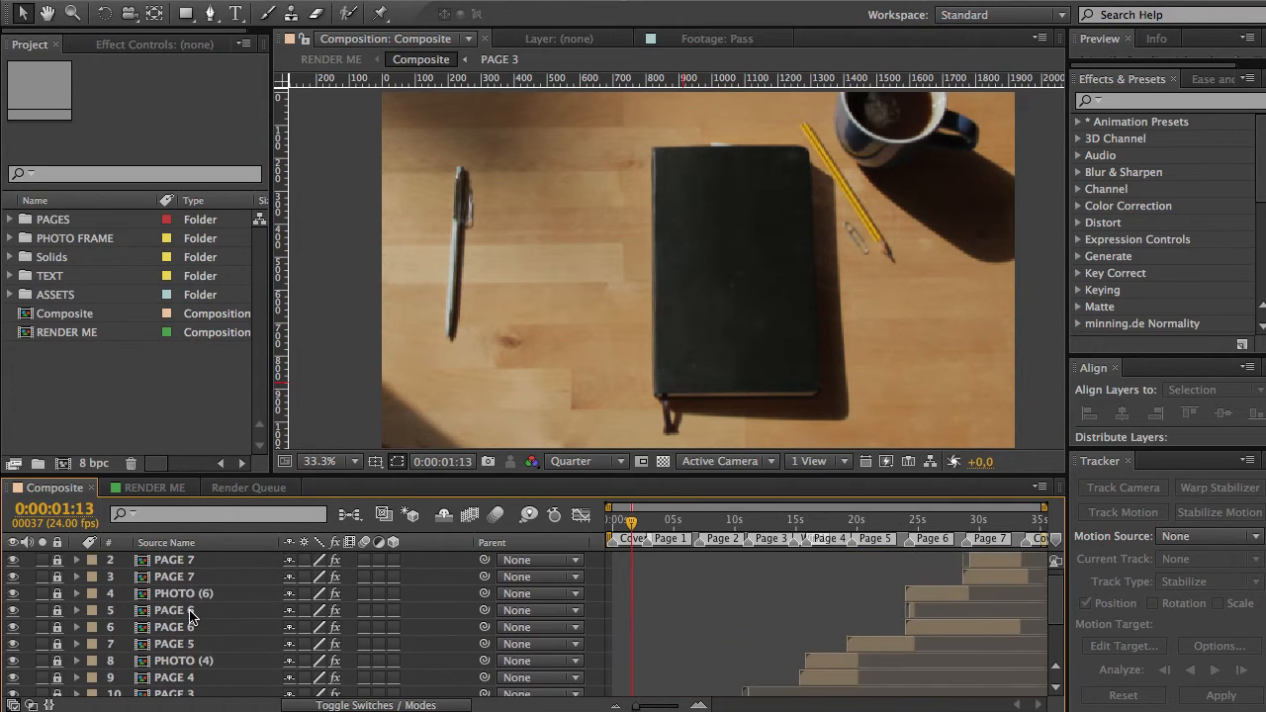
pyautogui.scroll(1, 190, 613)
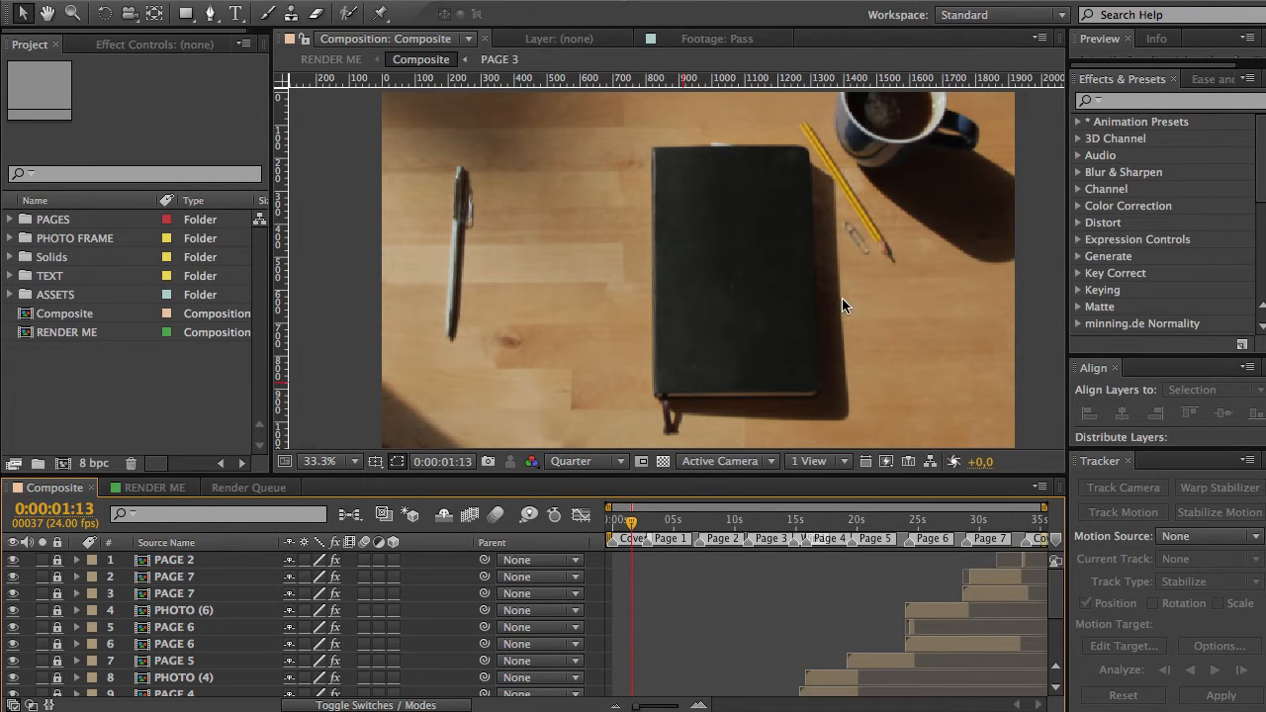
pyautogui.scroll(-2, 693, 633)
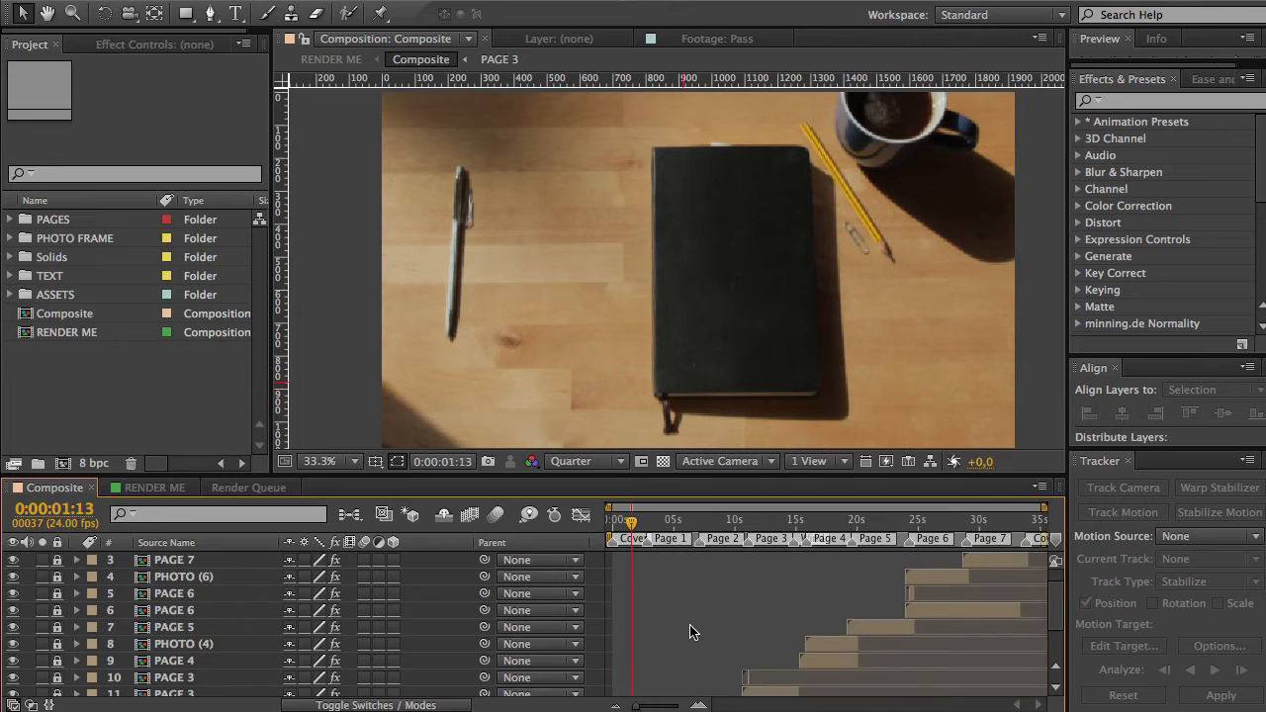
pyautogui.scroll(2, 194, 613)
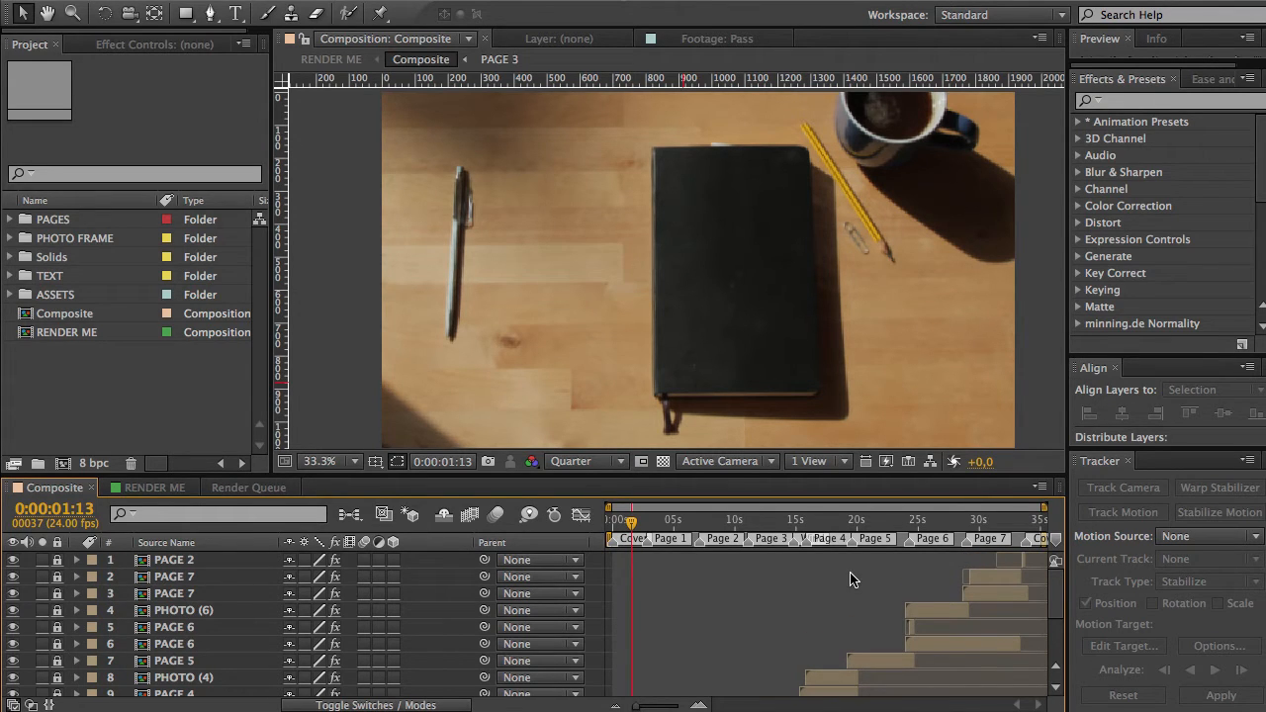
pyautogui.scroll(-6, 849, 581)
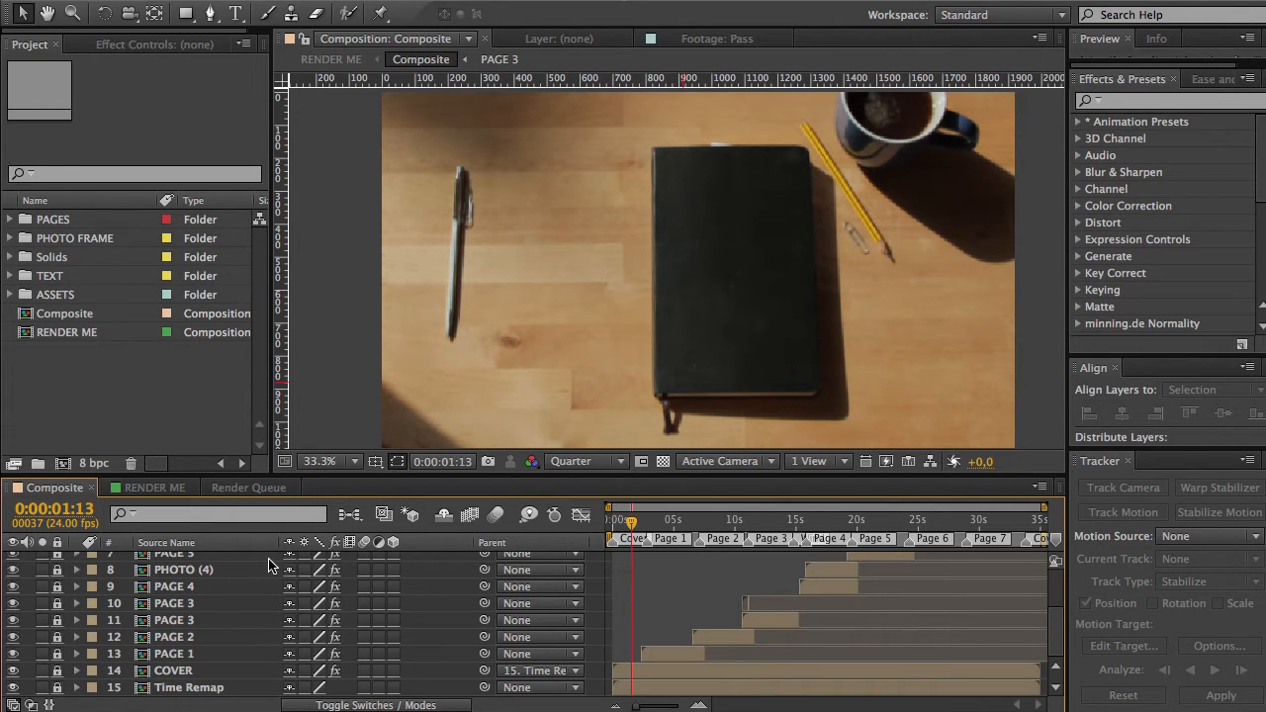
# - Expand the PAGES folder in the project, open the COVER composition and go to its start
pyautogui.click(39, 228)
pyautogui.click(46, 222)
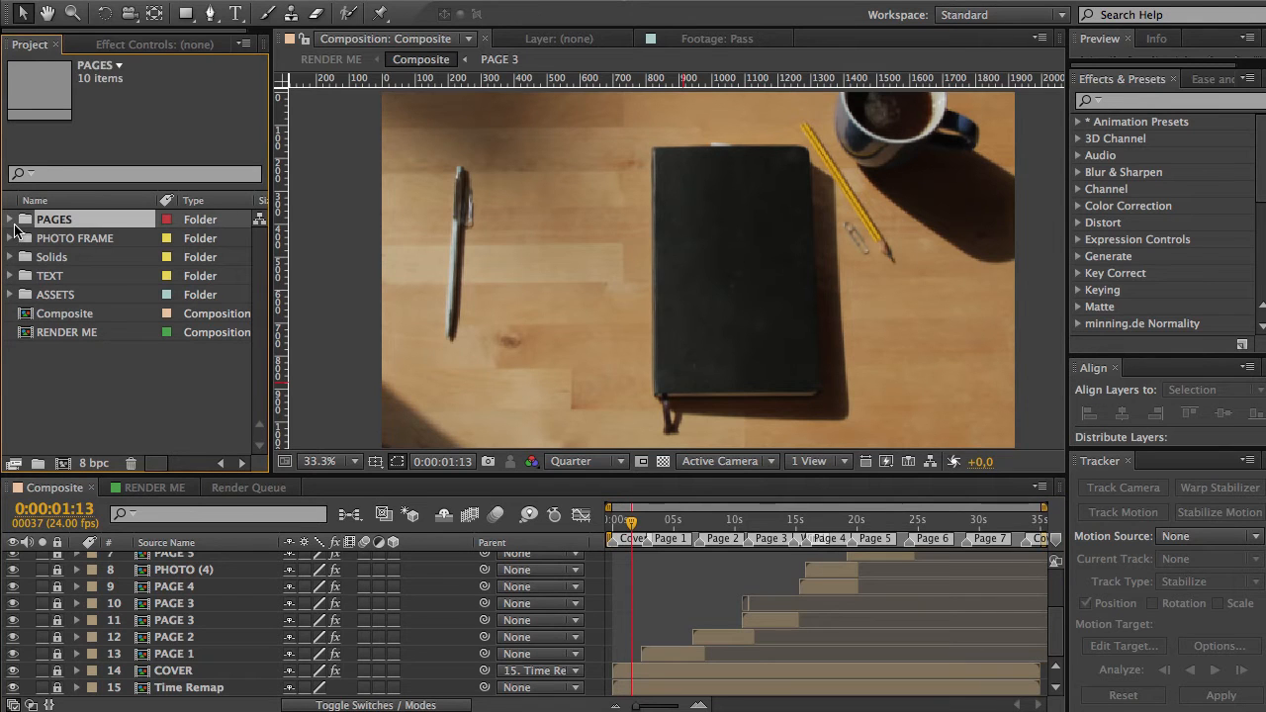
pyautogui.click(10, 220)
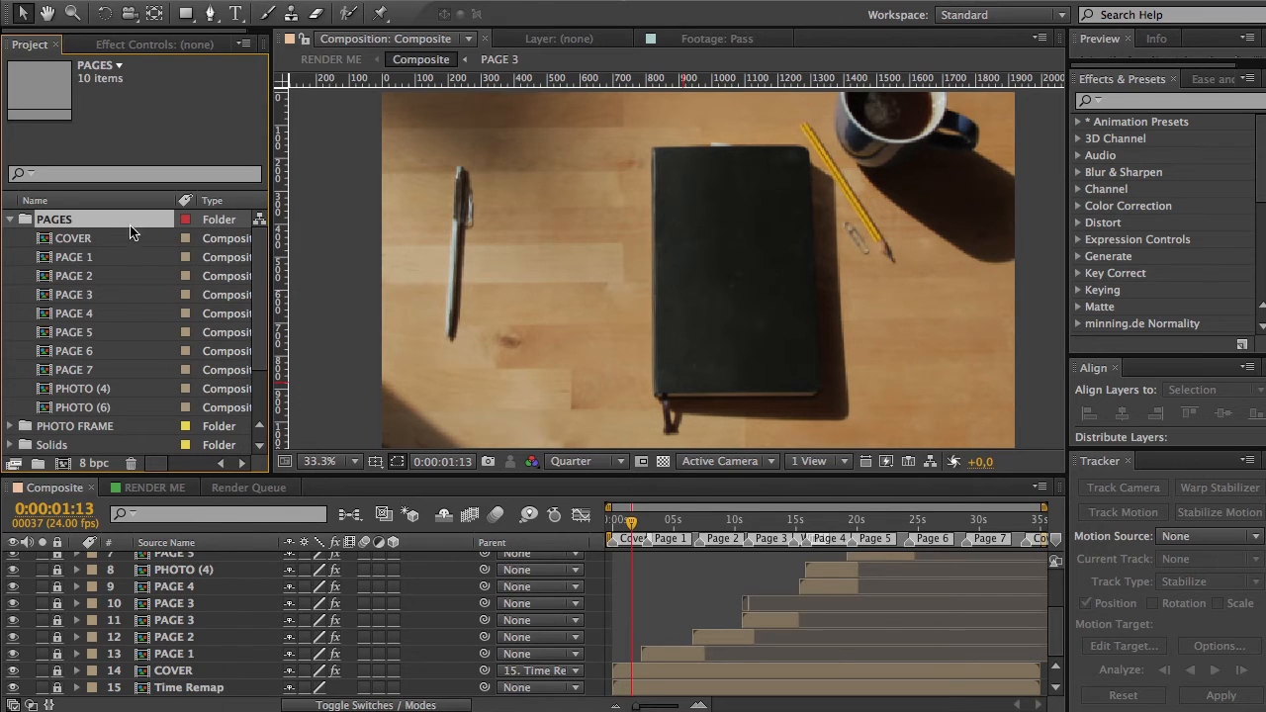
pyautogui.click(83, 239)
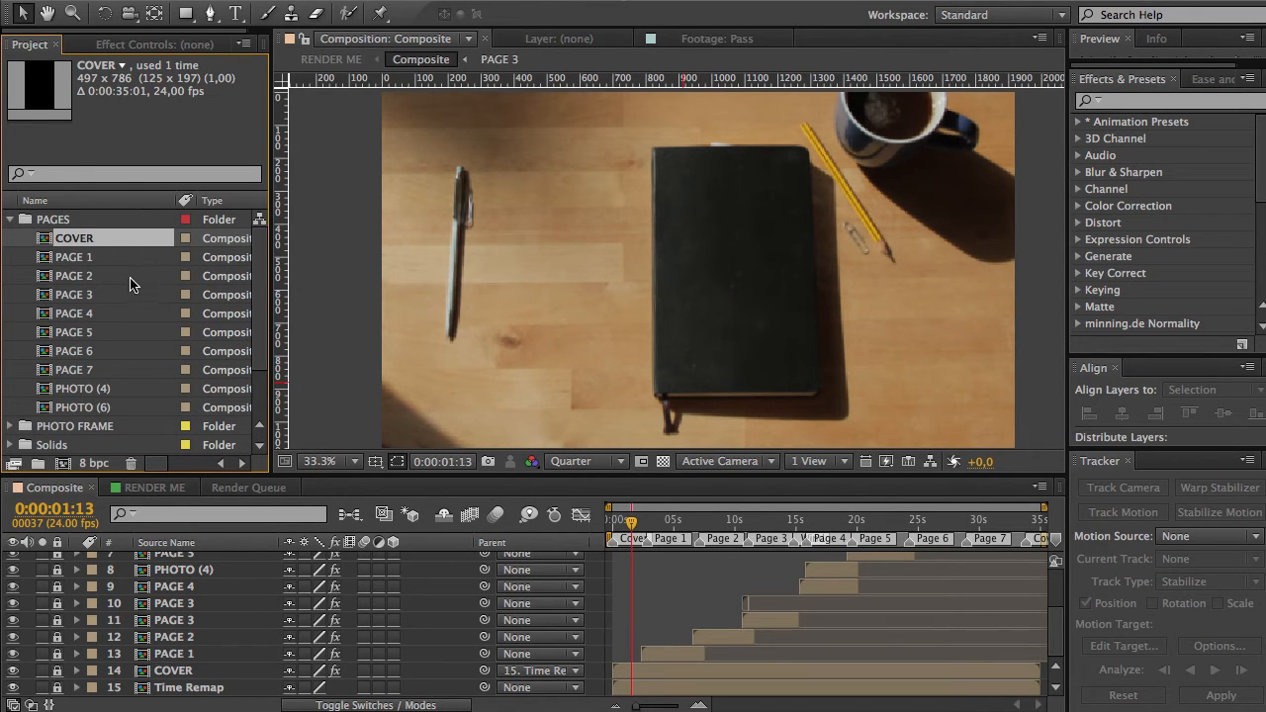
pyautogui.doubleClick(87, 240)
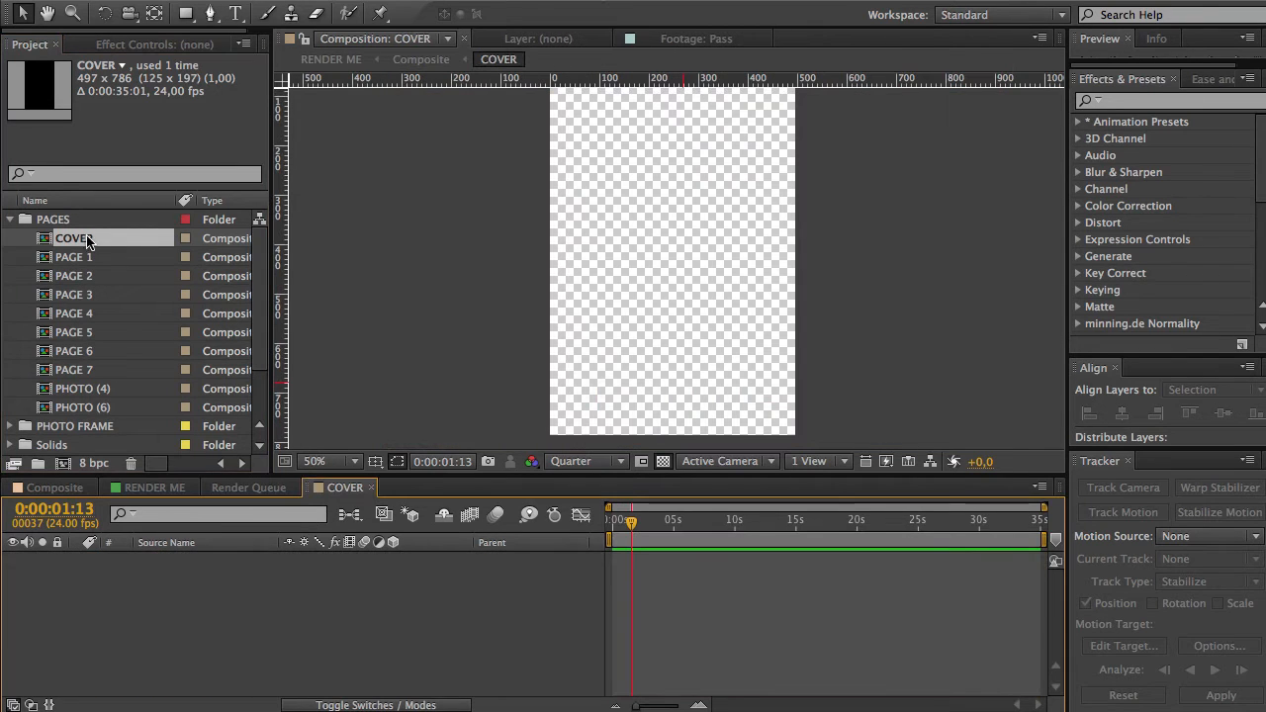
pyautogui.press('Home')
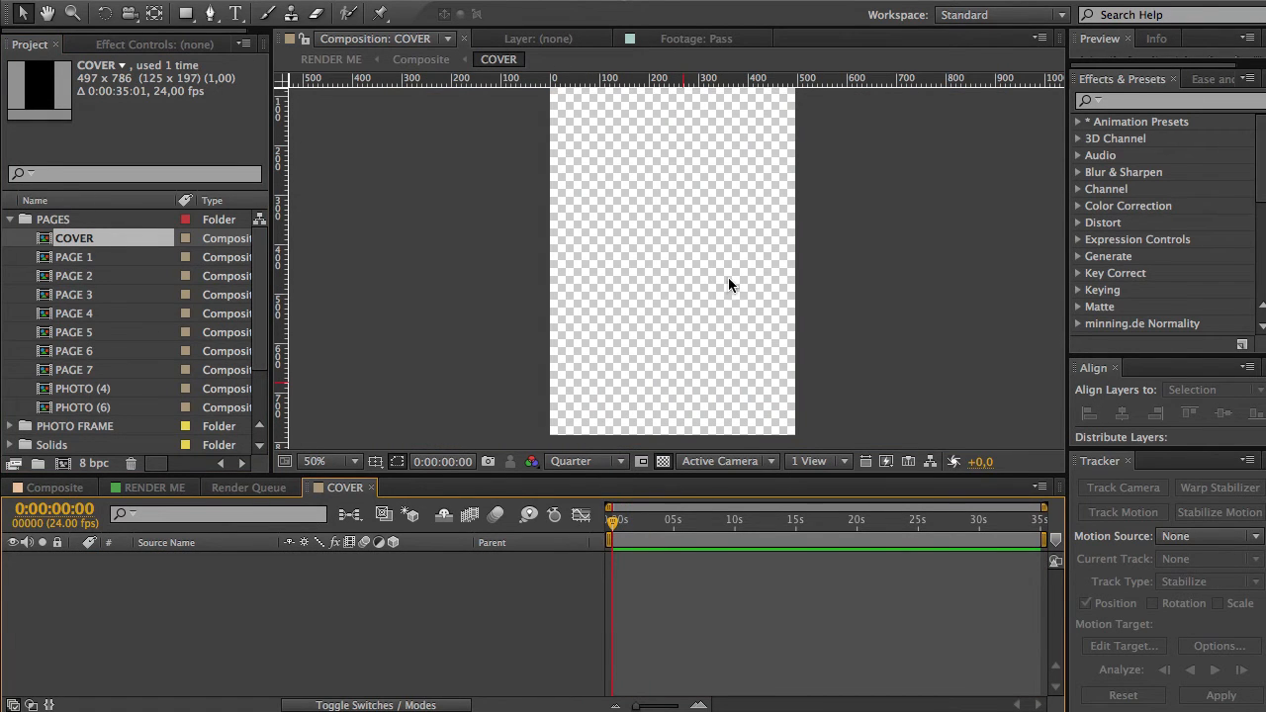
# - Add a text layer reading LOGBOOK TITLE on two lines to the COVER composition
pyautogui.press(',')
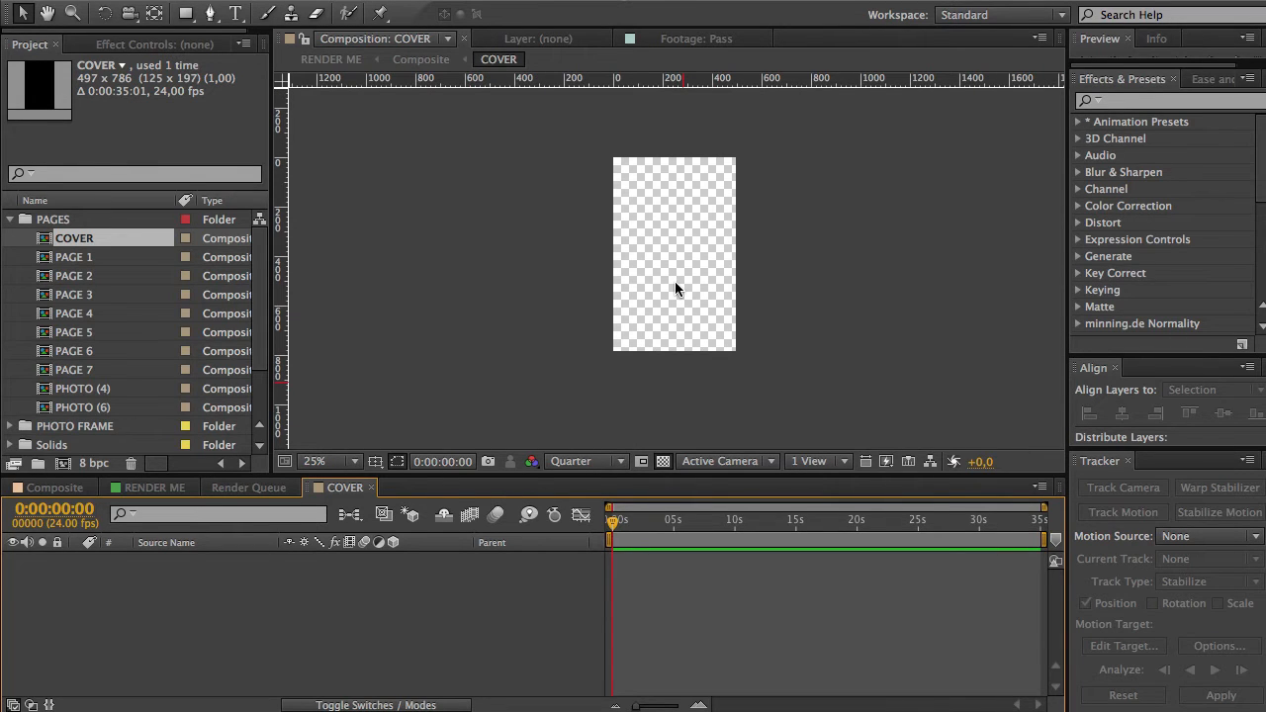
pyautogui.moveTo(675, 276); pyautogui.dragTo(681, 305)
pyautogui.rightClick(327, 590)
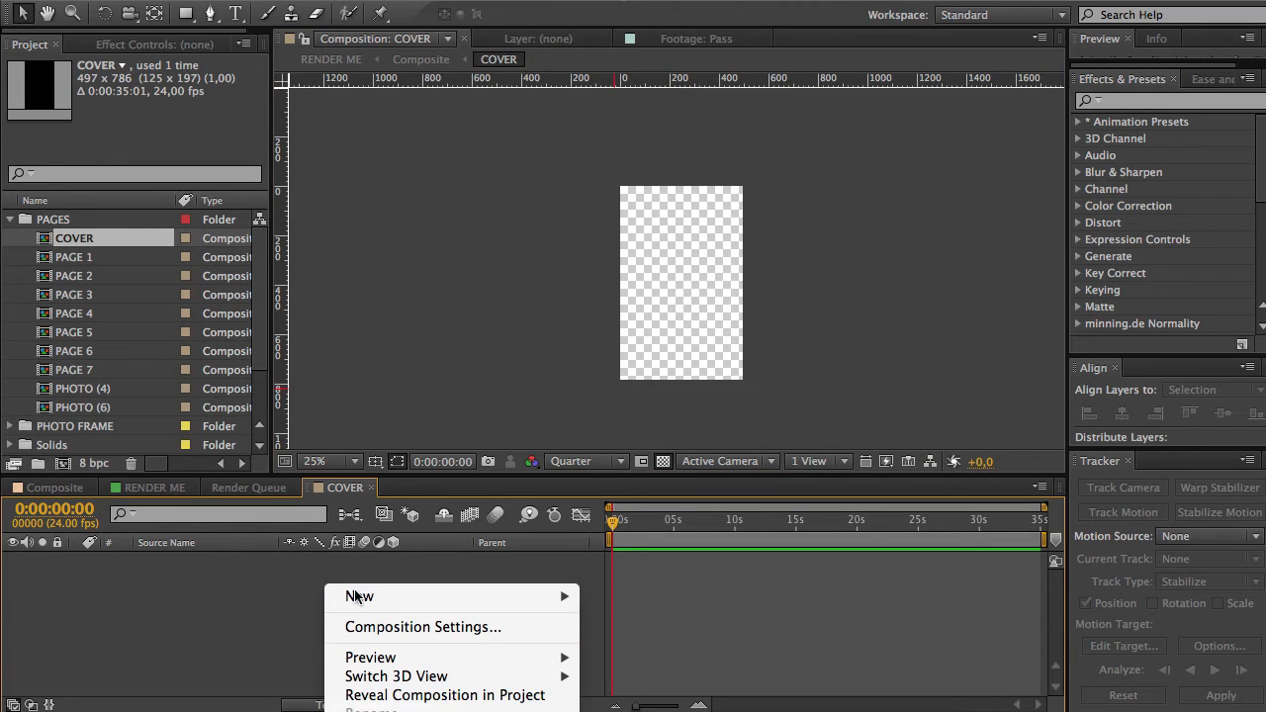
pyautogui.moveTo(498, 596)
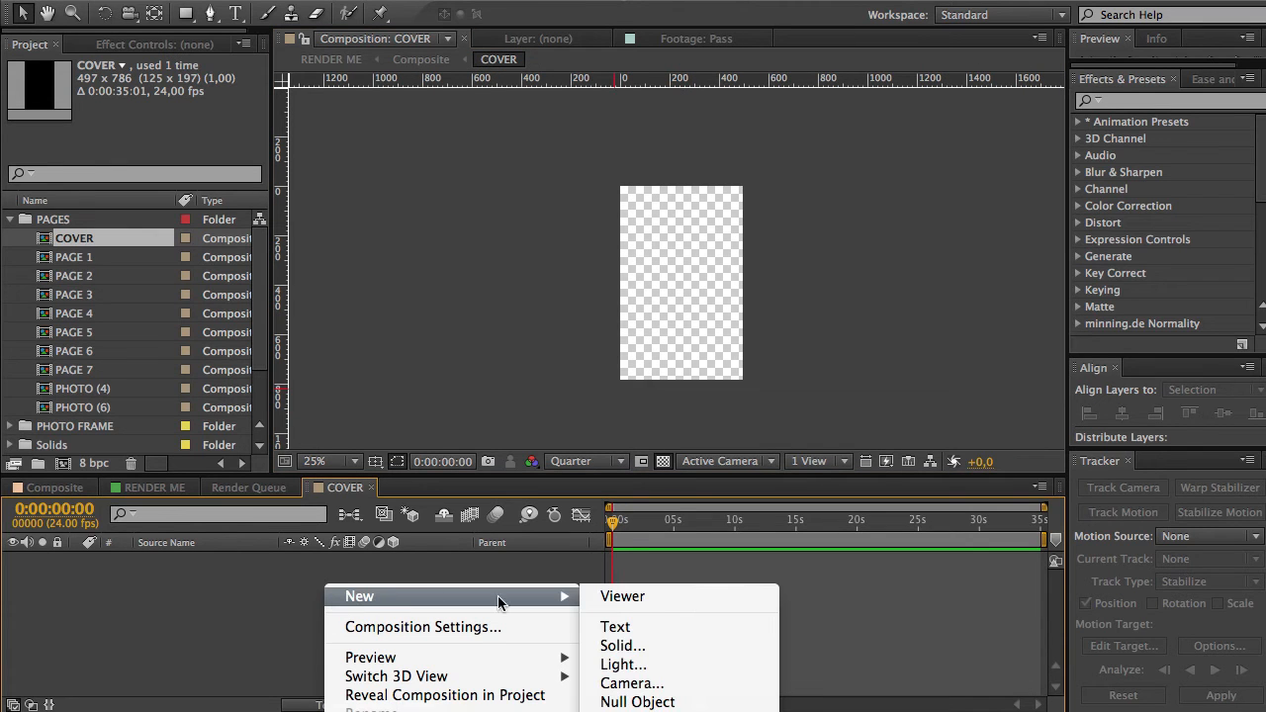
pyautogui.click(655, 629)
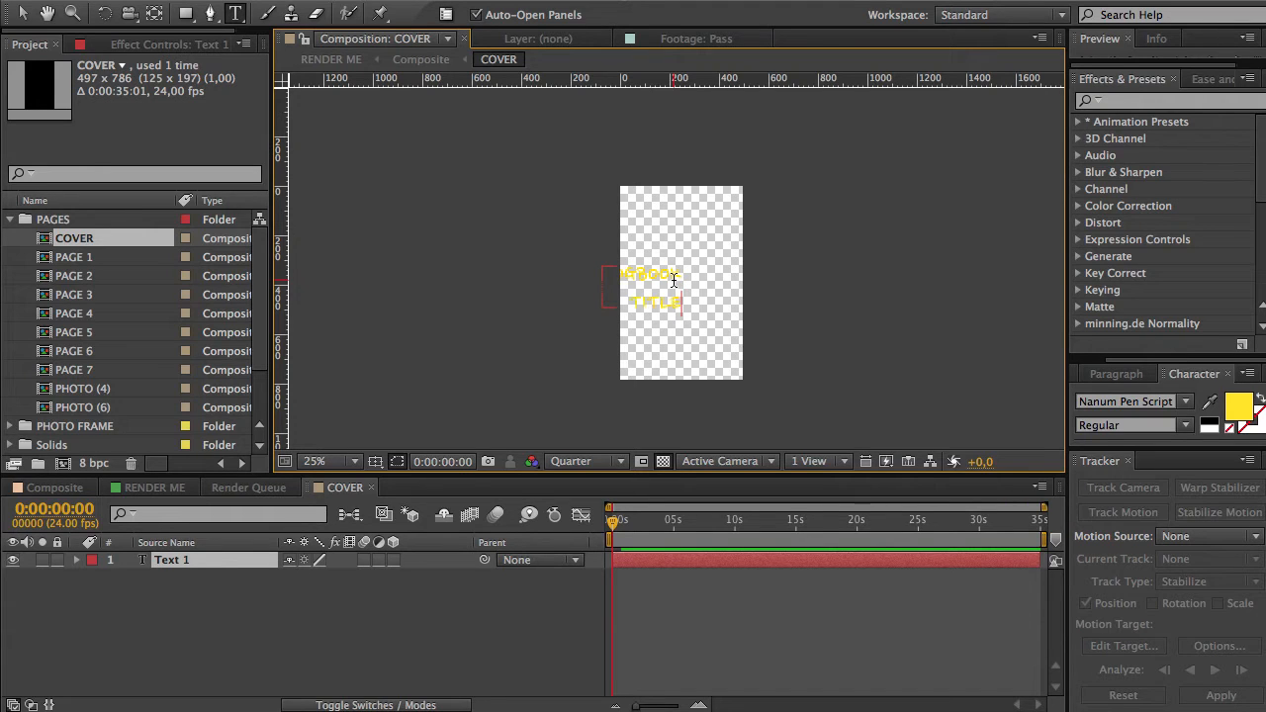
pyautogui.click(21, 13)
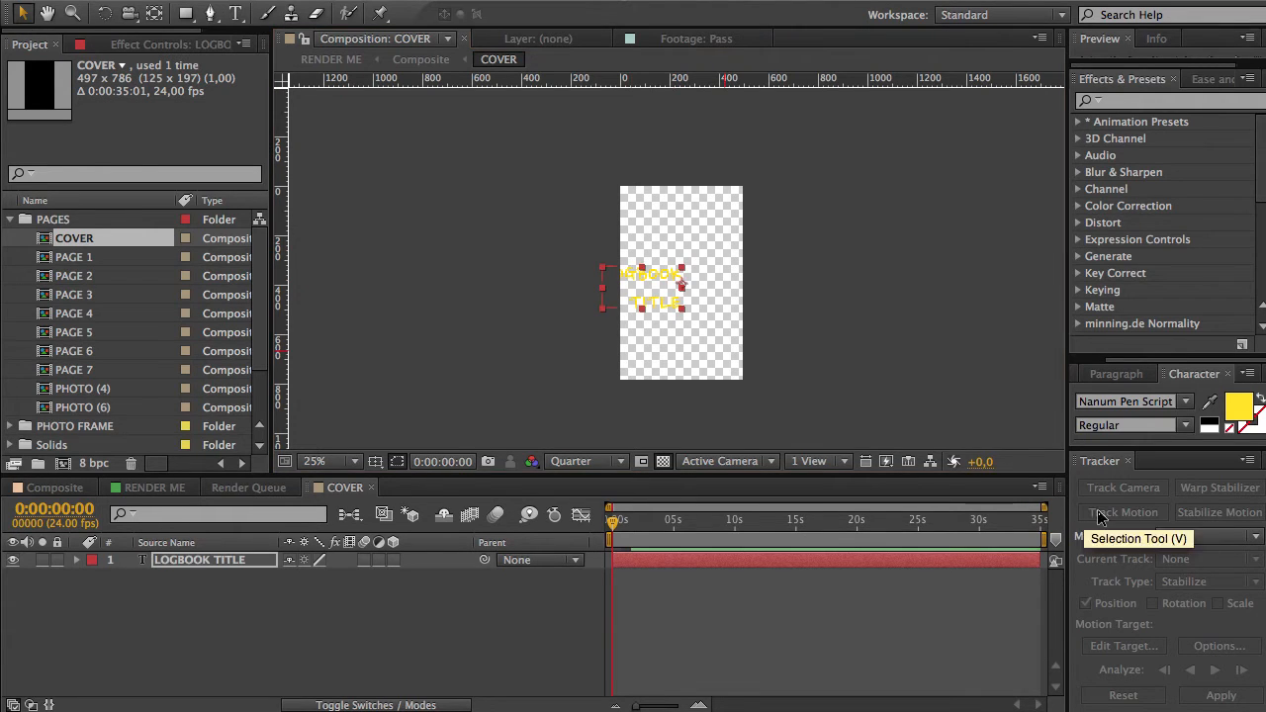
# - Set the LOGBOOK TITLE text's font to Bebas Neue and its fill color to black
pyautogui.click(1130, 405)
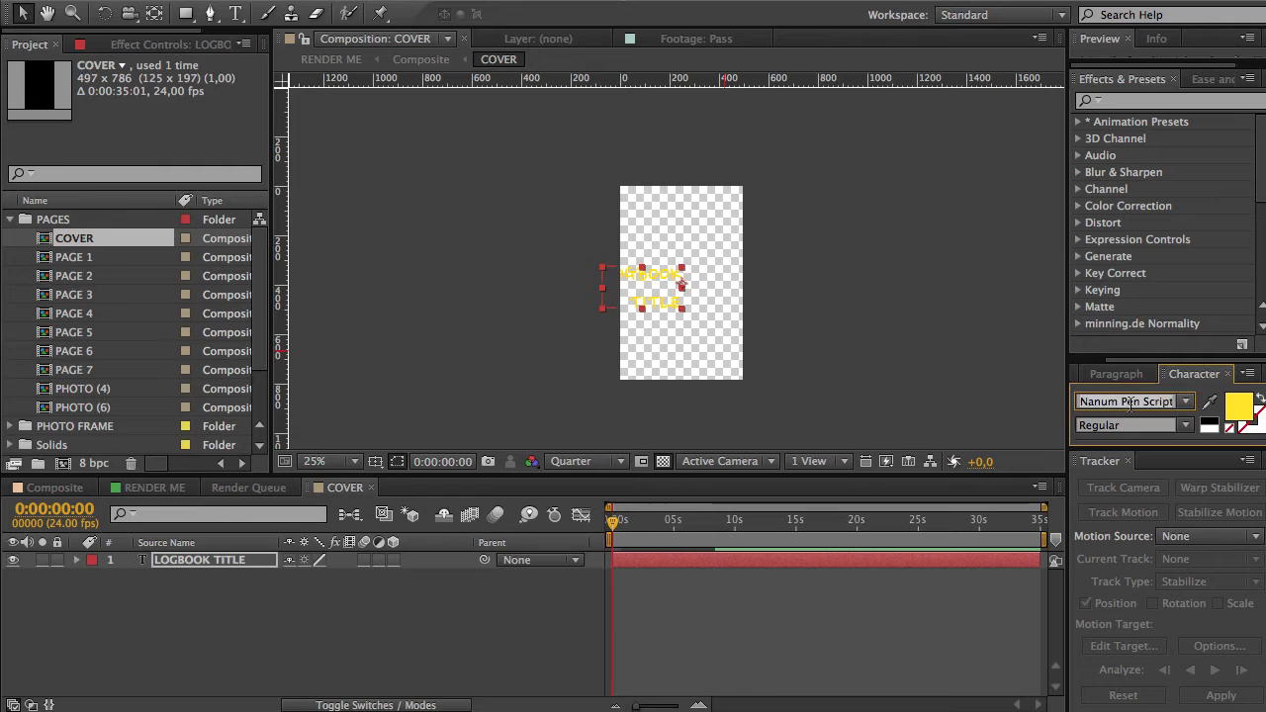
pyautogui.write('Bebas Neue')
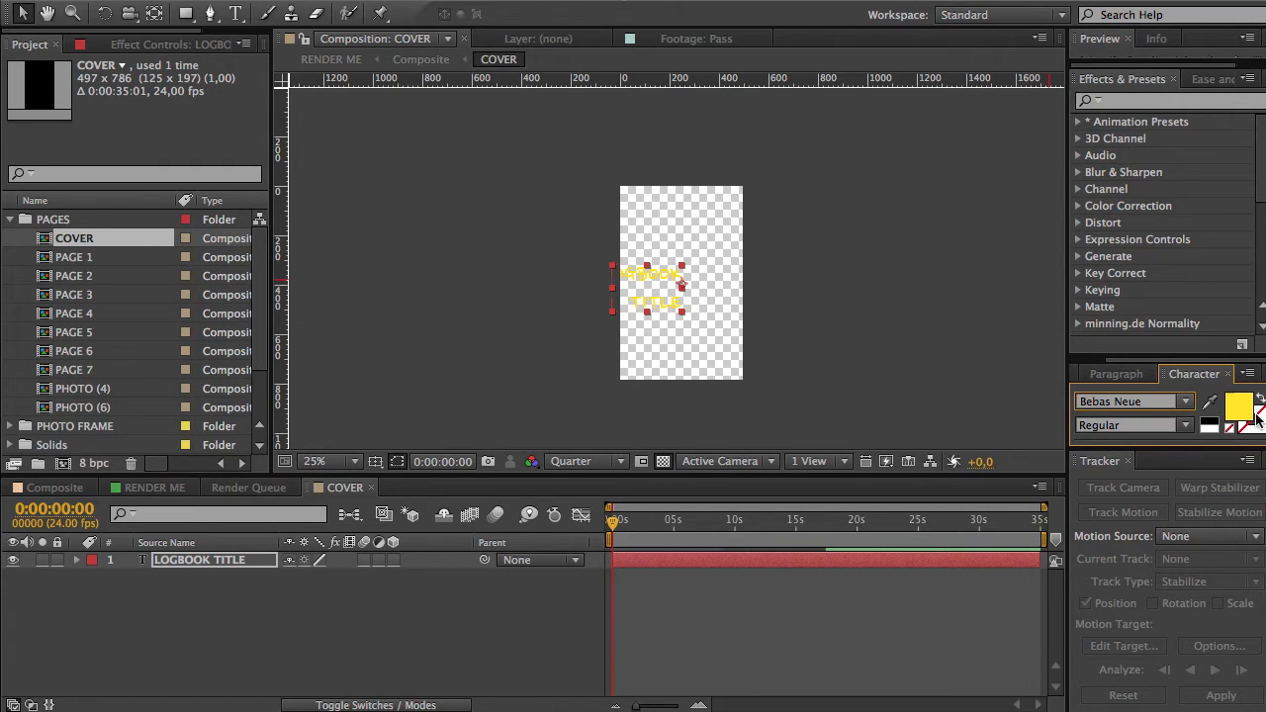
pyautogui.click(1212, 420)
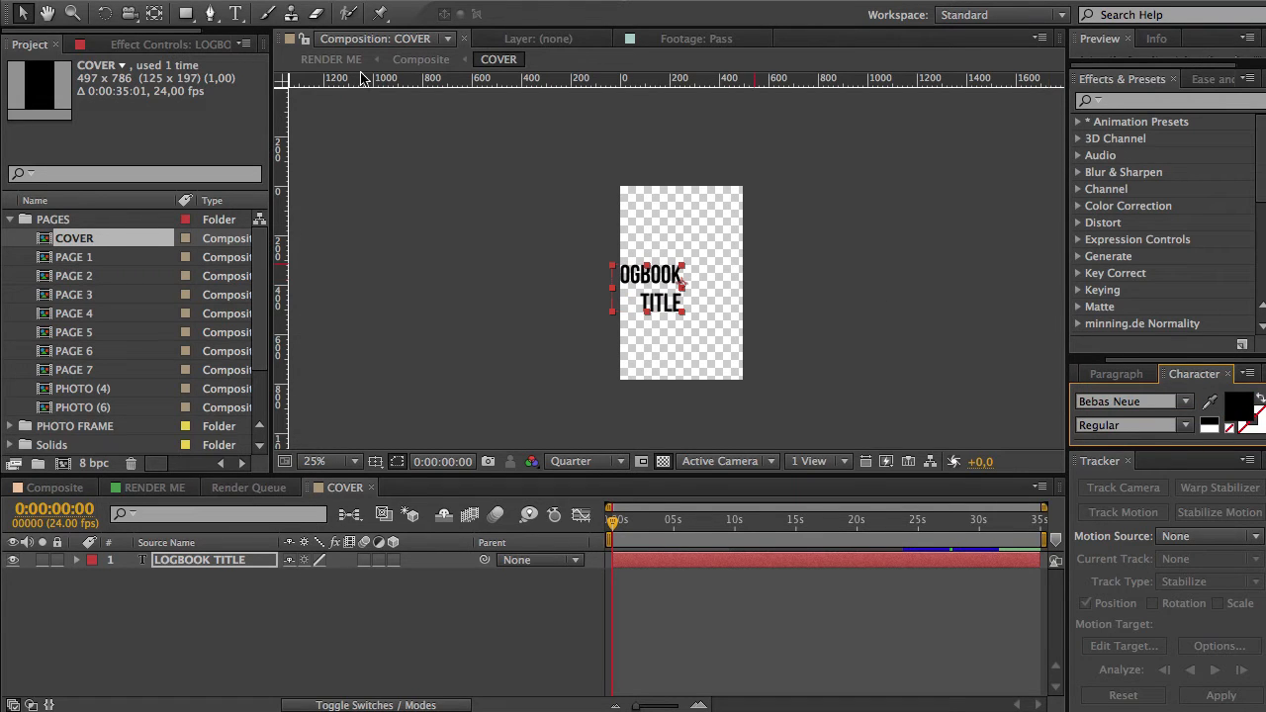
# - Move the LOGBOOK TITLE text fully inside the cover area and set its paragraph alignment to centered
pyautogui.moveTo(665, 283)
pyautogui.mouseDown()
pyautogui.moveTo(716, 287)
pyautogui.moveTo(678, 285)
pyautogui.mouseUp()
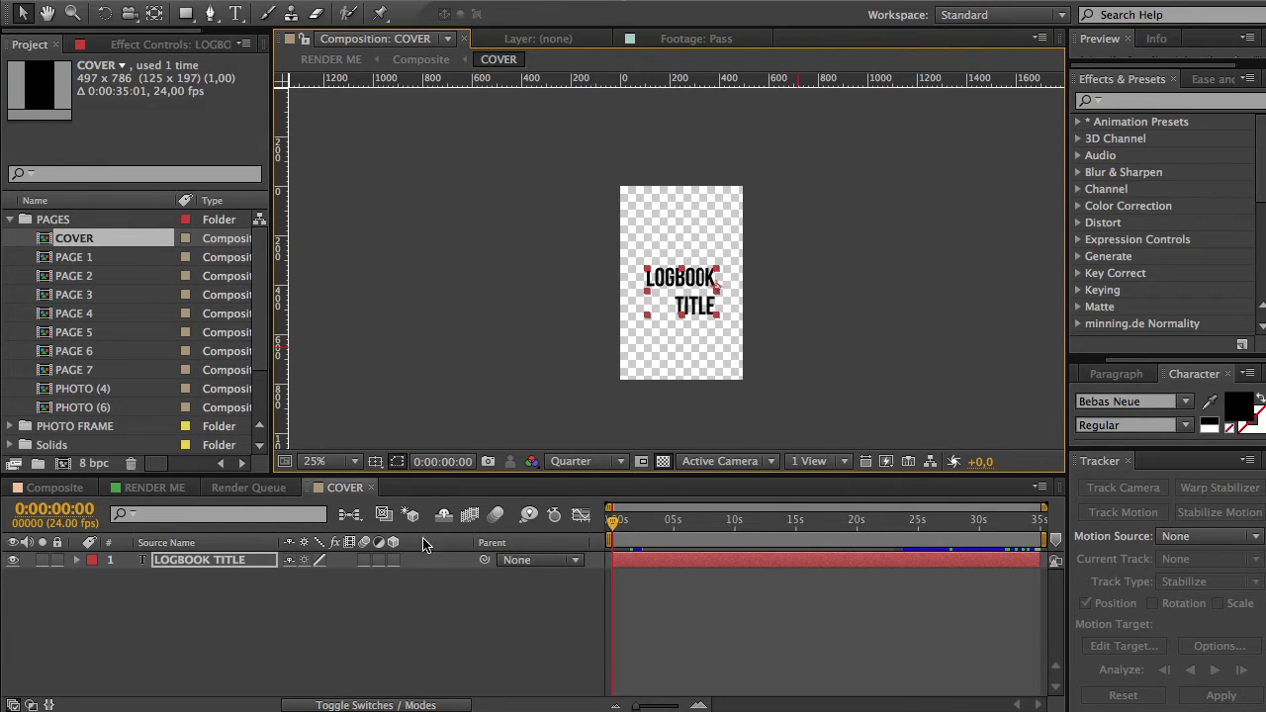
pyautogui.click(1116, 375)
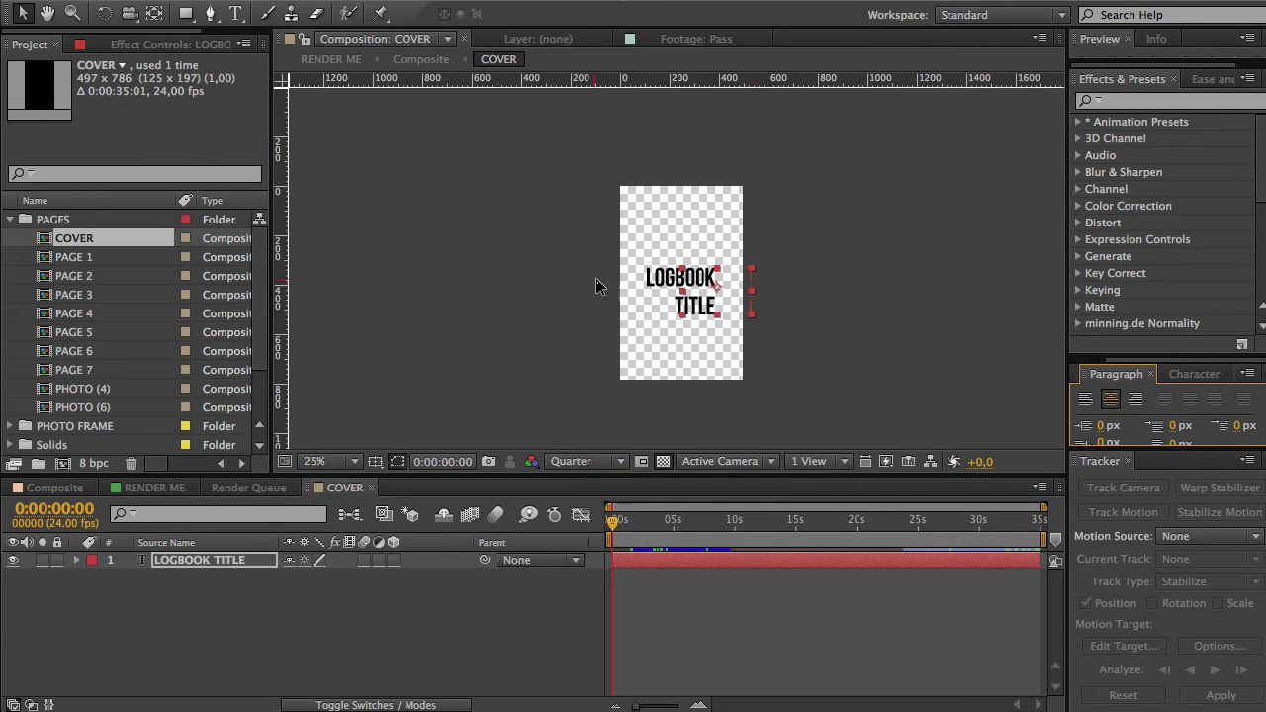
# - Set the LOGBOOK TITLE text's font size to 147 px and center the title horizontally on the cover
pyautogui.click(1110, 400)
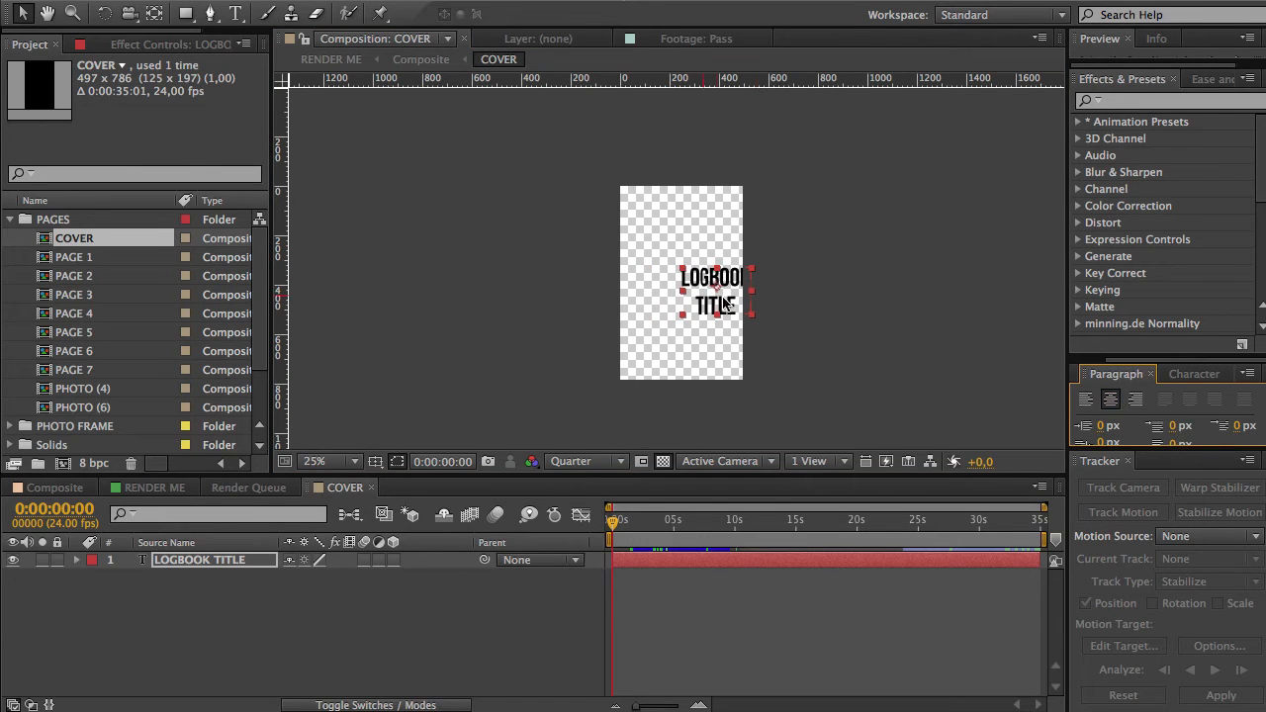
pyautogui.click(1191, 375)
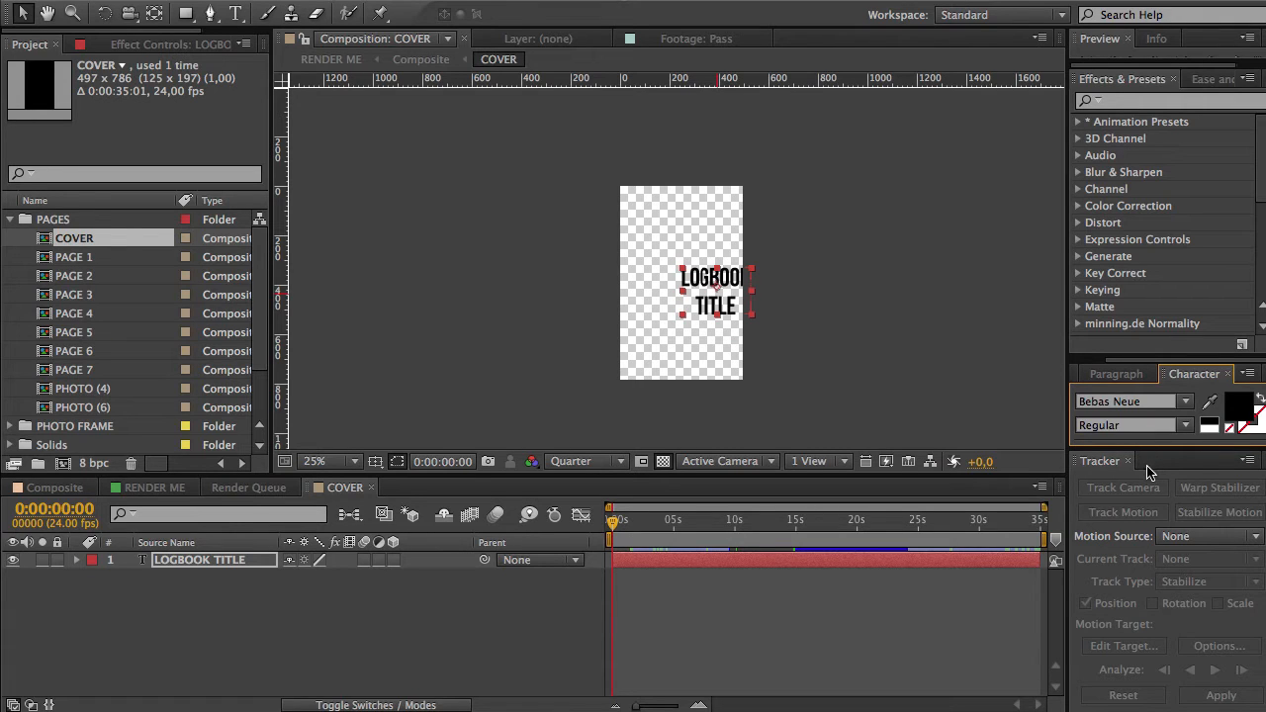
pyautogui.click(1142, 445)
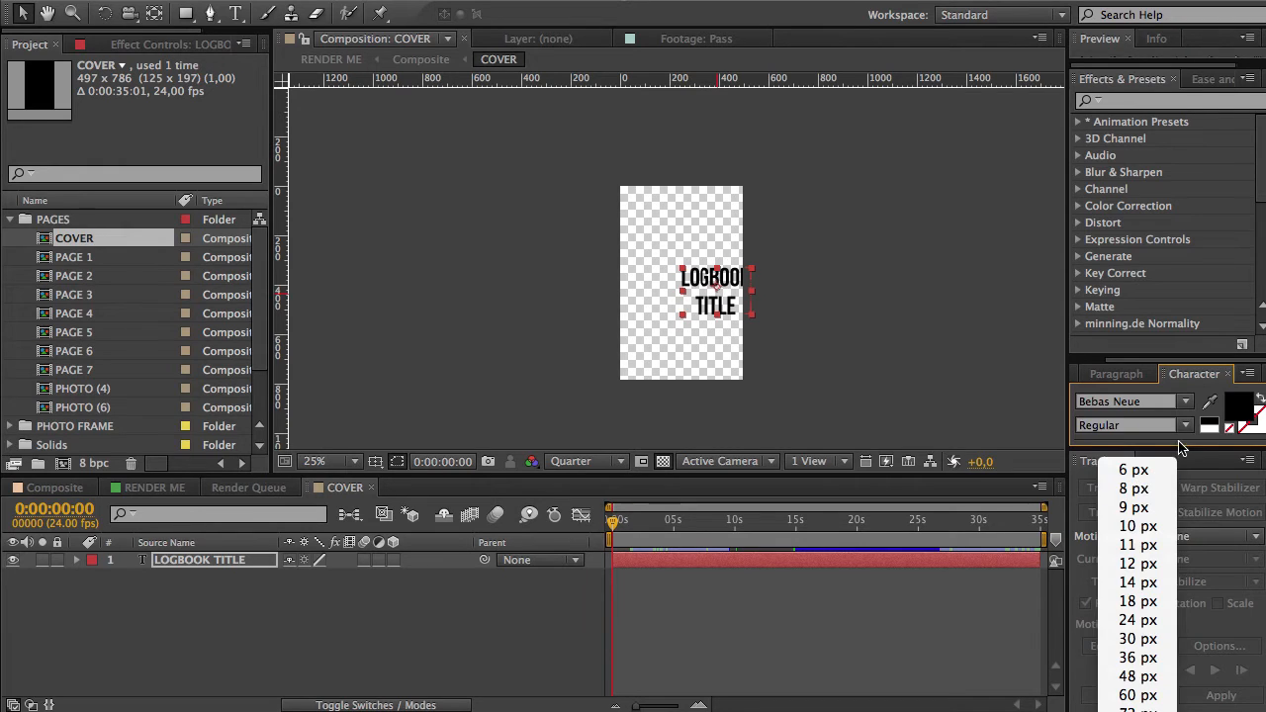
pyautogui.click(1179, 447)
pyautogui.moveTo(1167, 359); pyautogui.dragTo(1152, 242)
pyautogui.moveTo(1106, 343); pyautogui.dragTo(877, 249)
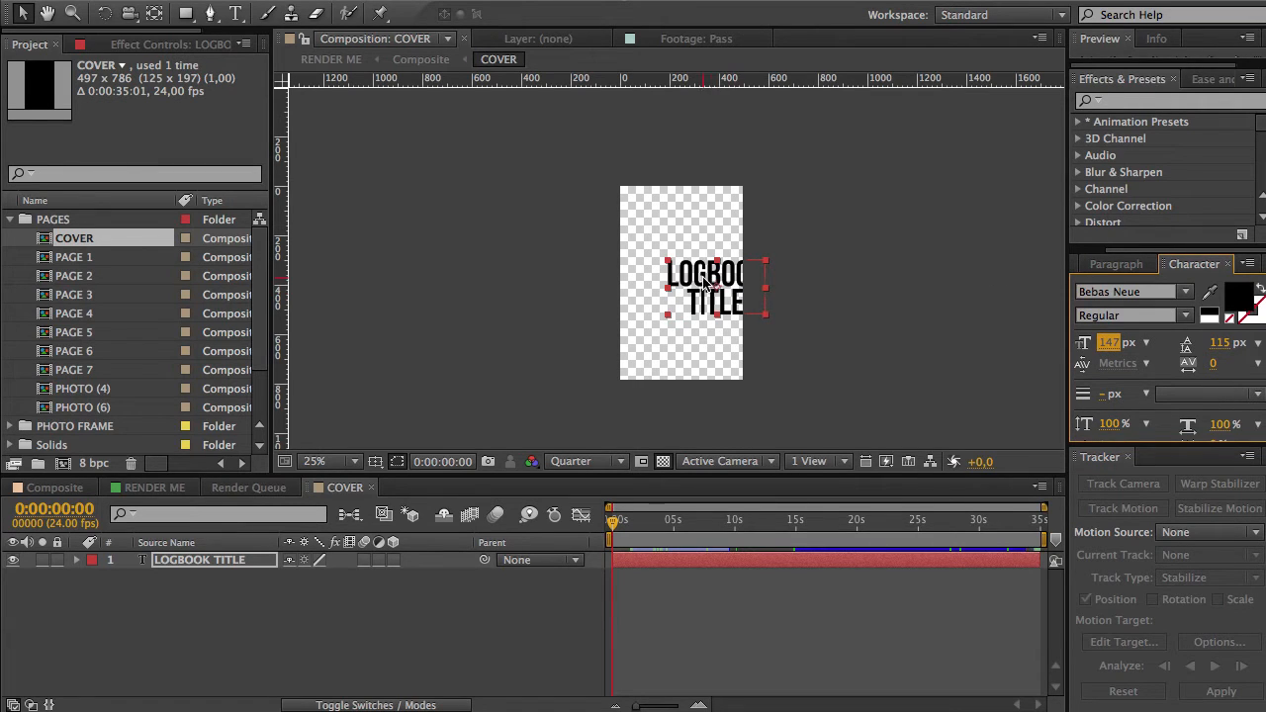
pyautogui.moveTo(694, 284); pyautogui.dragTo(668, 284)
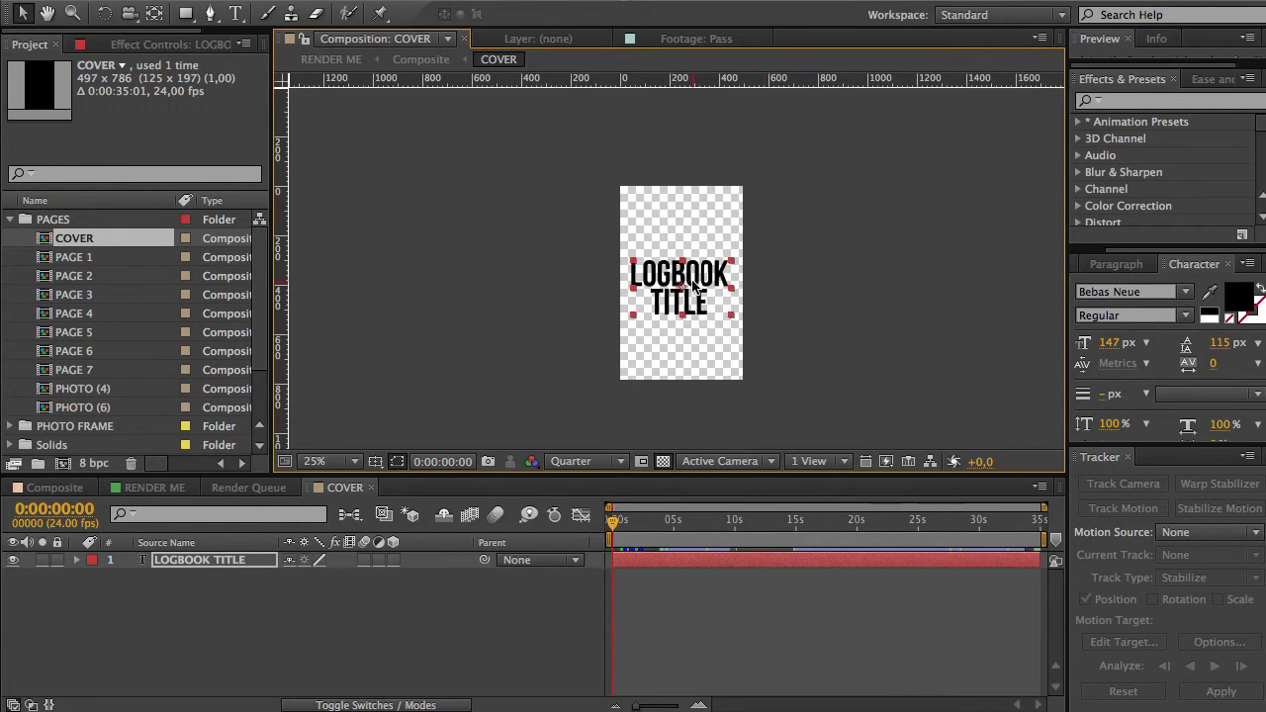
pyautogui.press('Right')
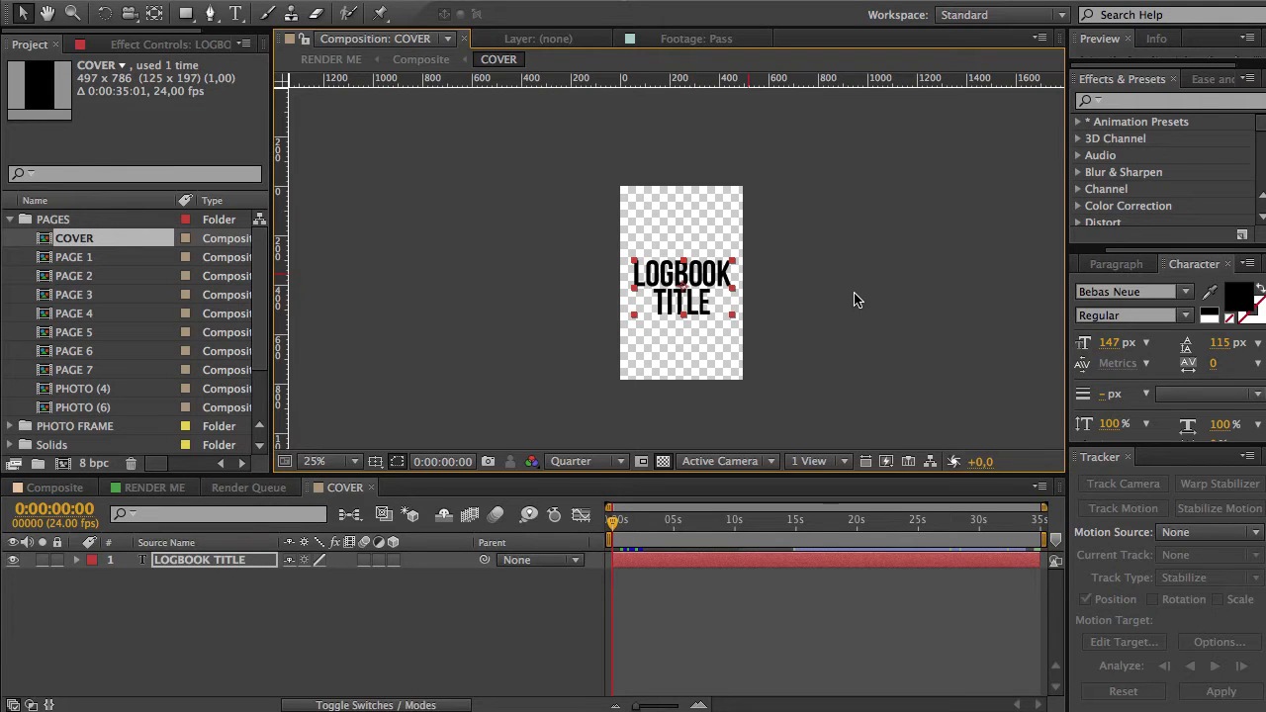
# - Preview the Composite composition at 0:00:01:09 for the cover title and at 0:00:04:19 for the first open page
pyautogui.click(77, 489)
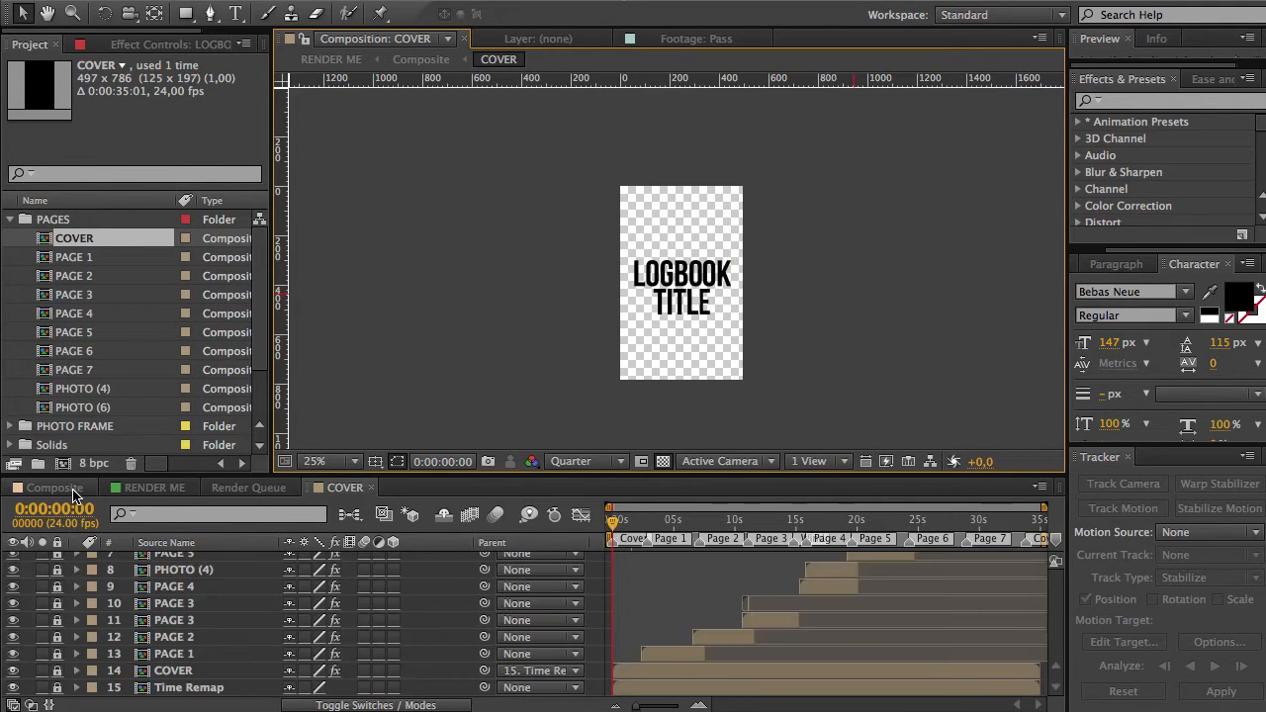
pyautogui.click(629, 521)
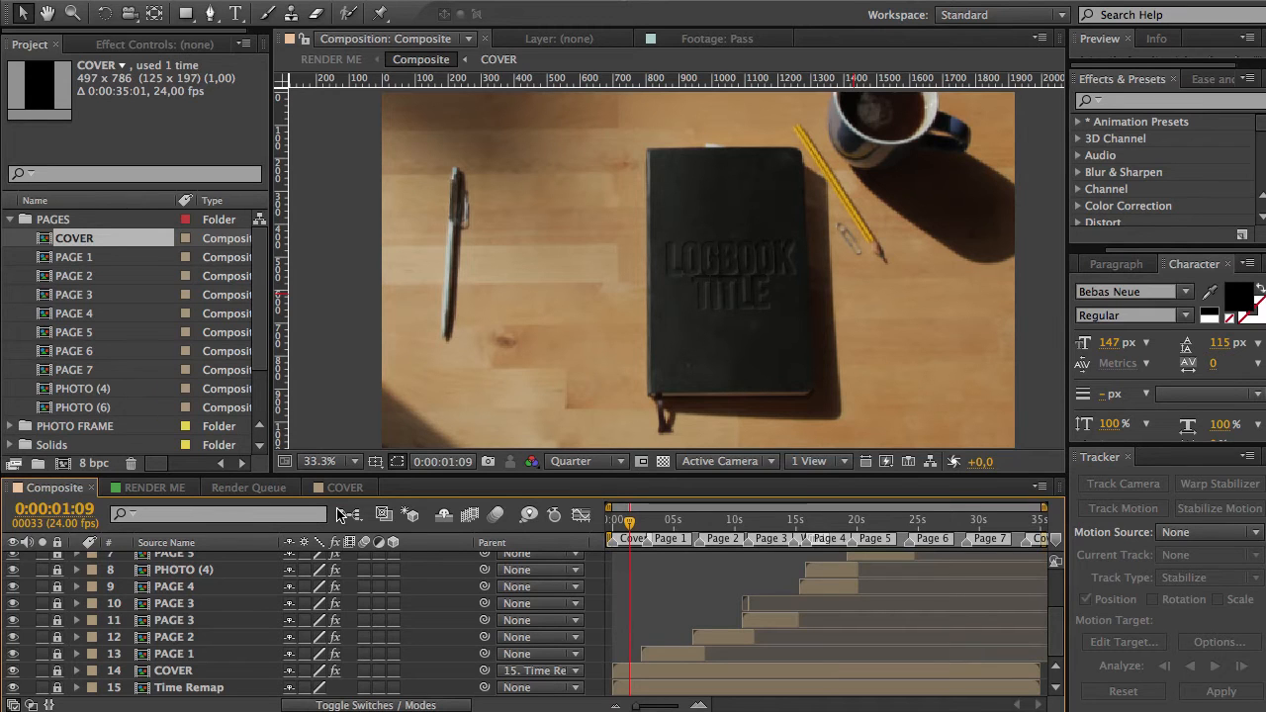
pyautogui.click(672, 522)
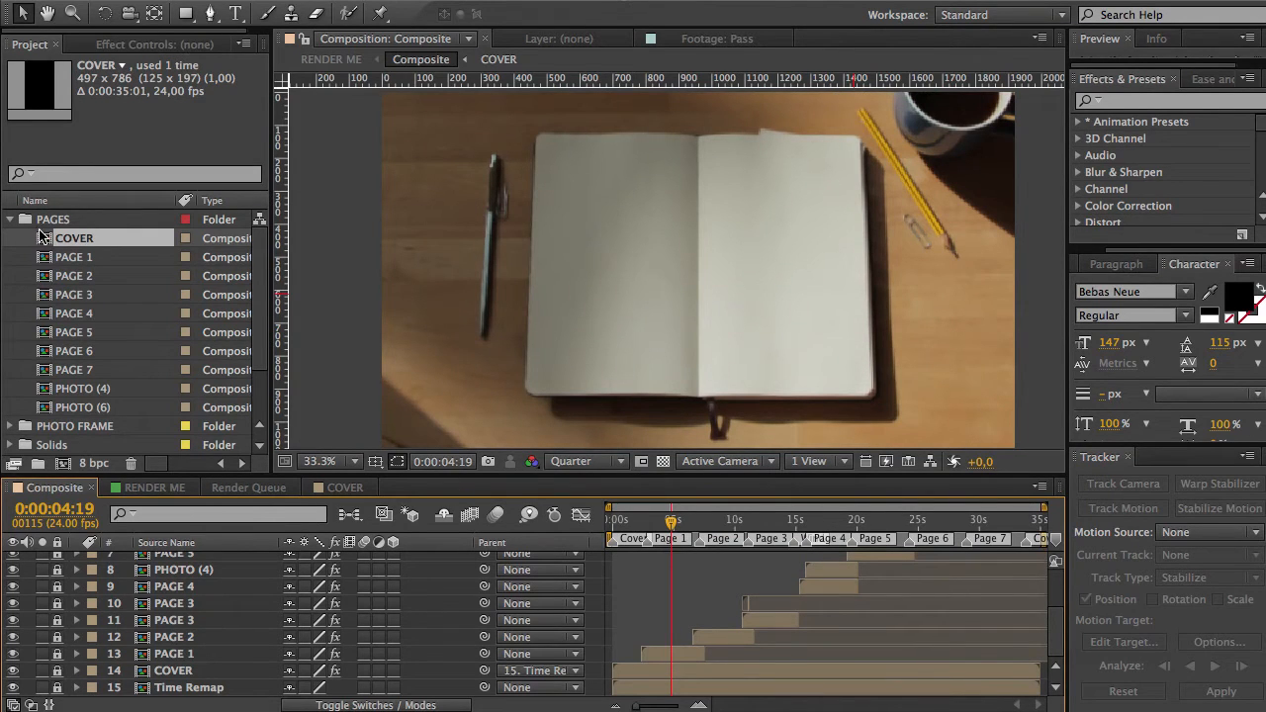
# - Open the PAGE 1 composition from the PAGES folder and set its view magnification to 33.3%
pyautogui.click(54, 220)
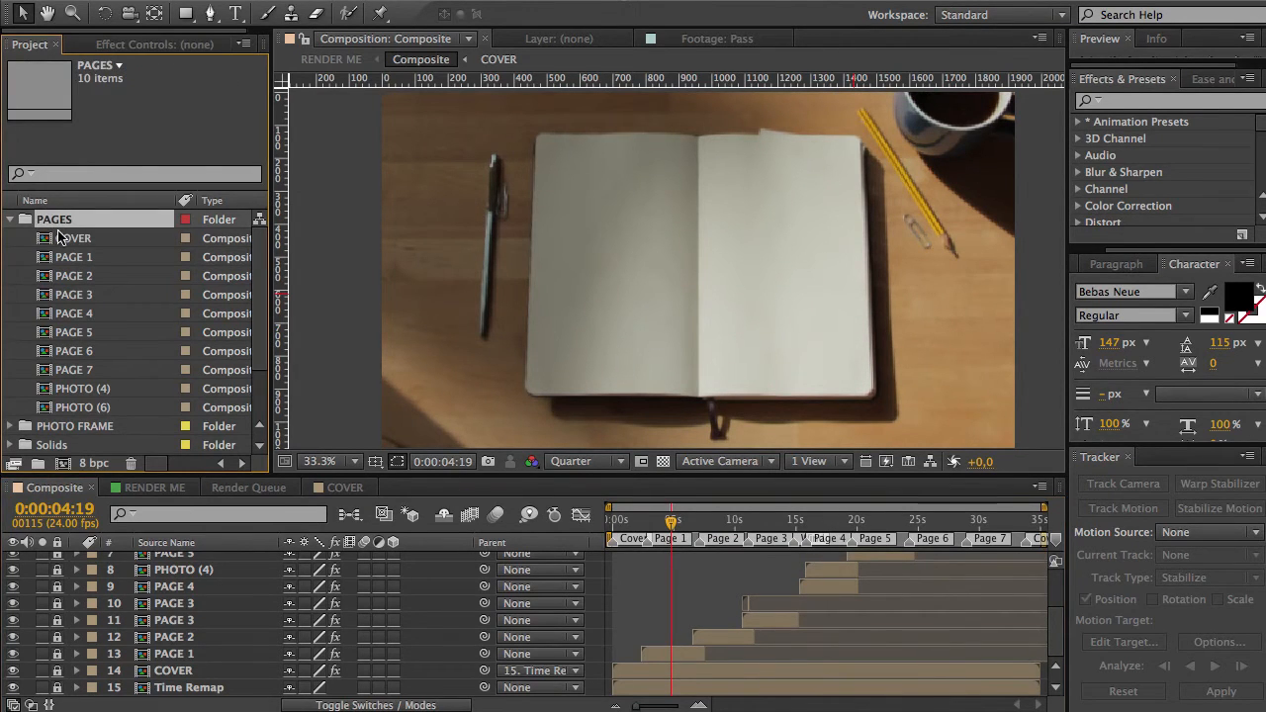
pyautogui.click(69, 258)
pyautogui.doubleClick(69, 258)
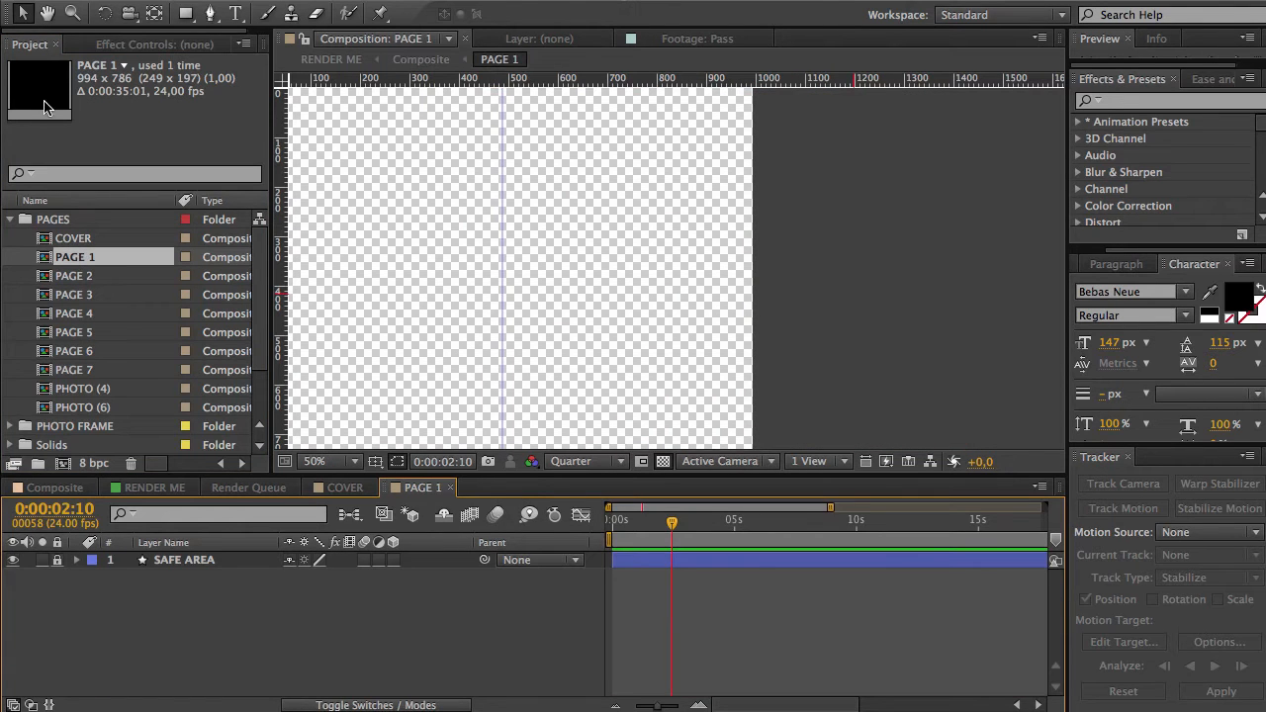
pyautogui.press(',')
pyautogui.press(',')
pyautogui.press(',')
pyautogui.press(',')
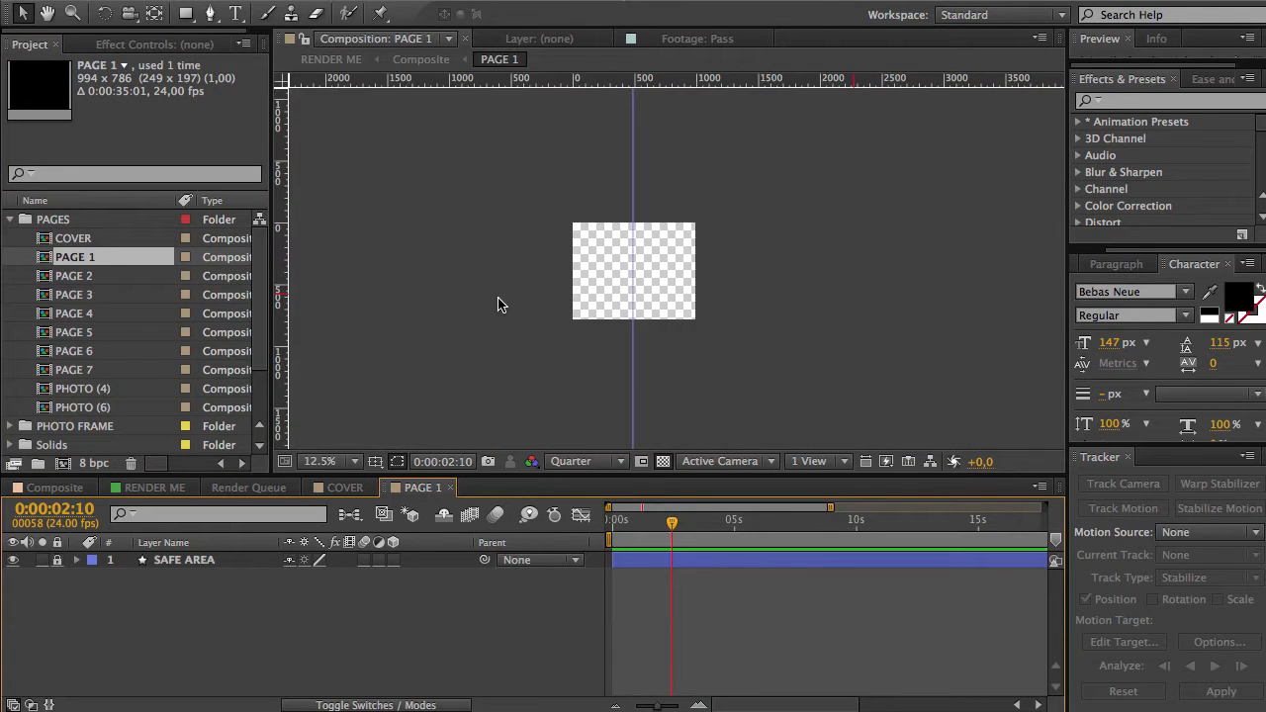
pyautogui.press('.')
pyautogui.press('h')
pyautogui.moveTo(574, 302); pyautogui.dragTo(669, 314)
pyautogui.press('v')
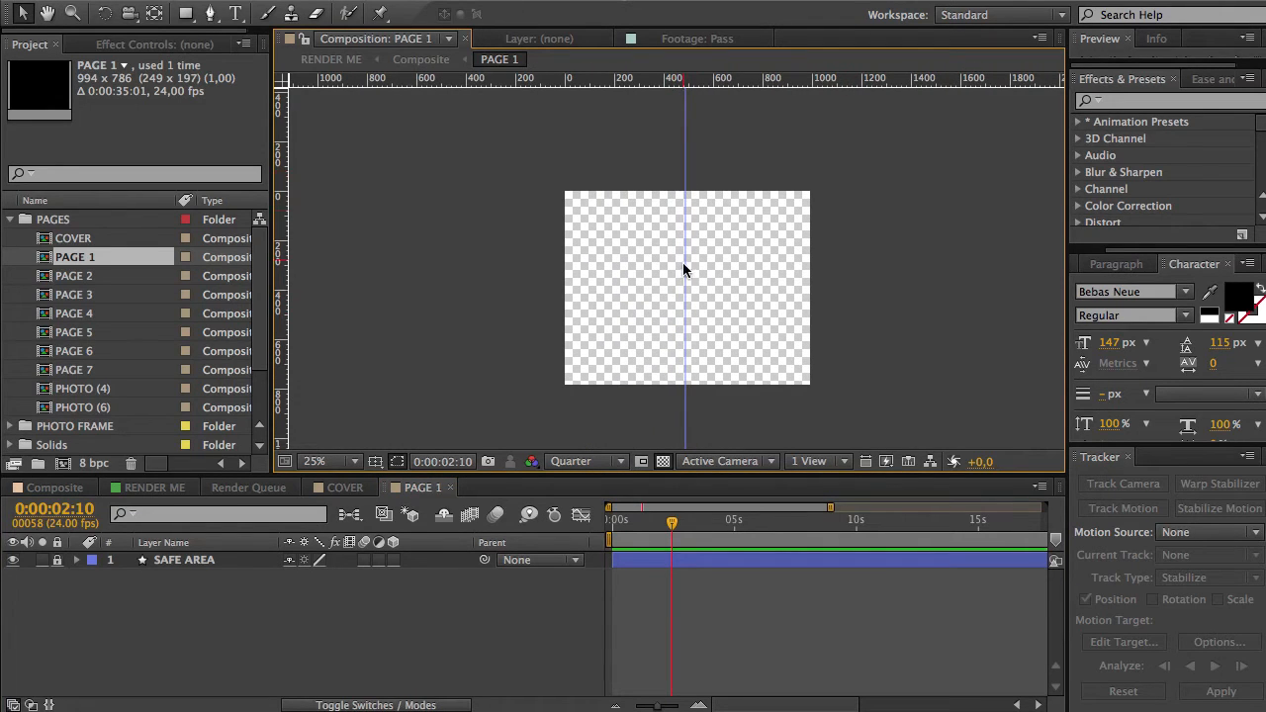
pyautogui.press('.')
pyautogui.press(',')
pyautogui.press(',')
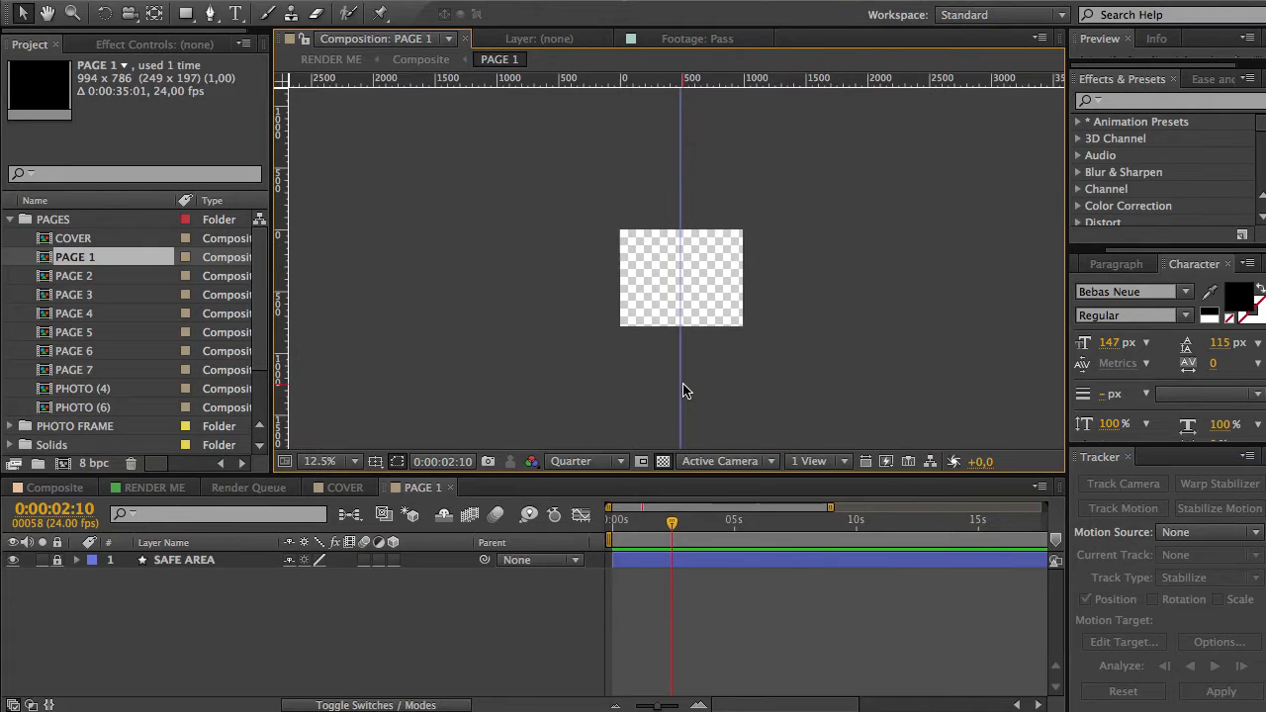
pyautogui.click(358, 463)
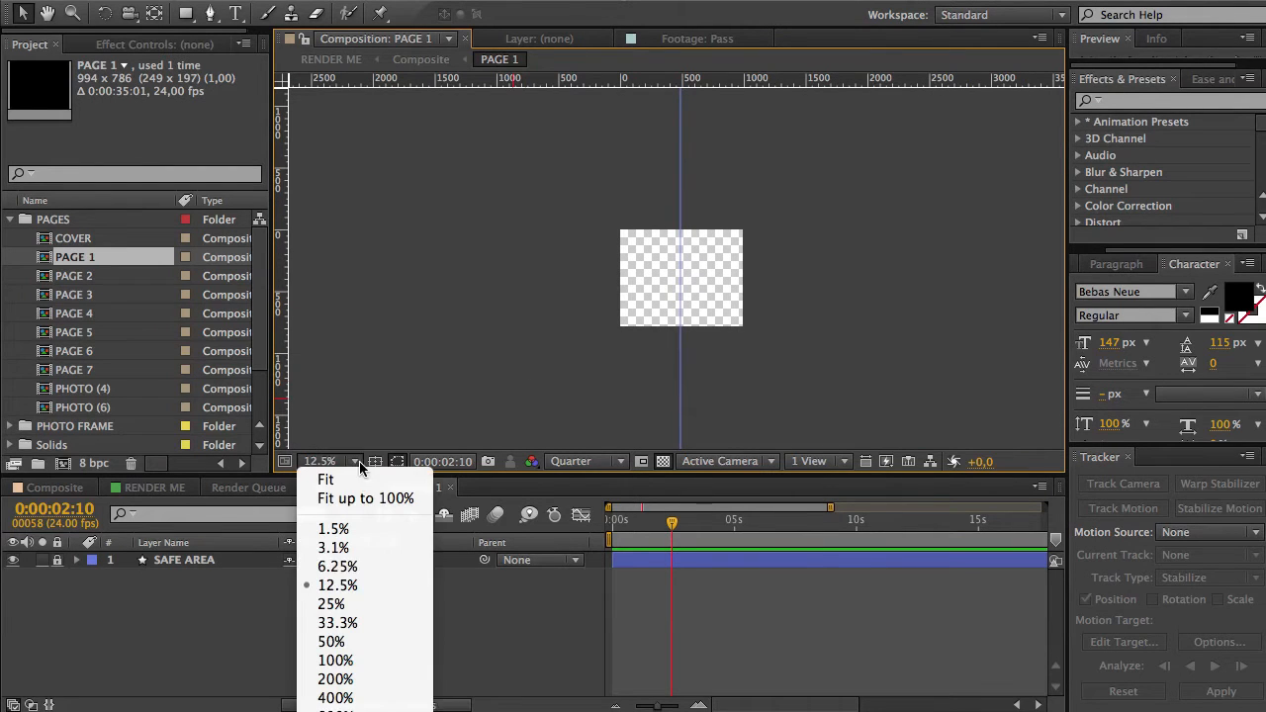
pyautogui.click(348, 623)
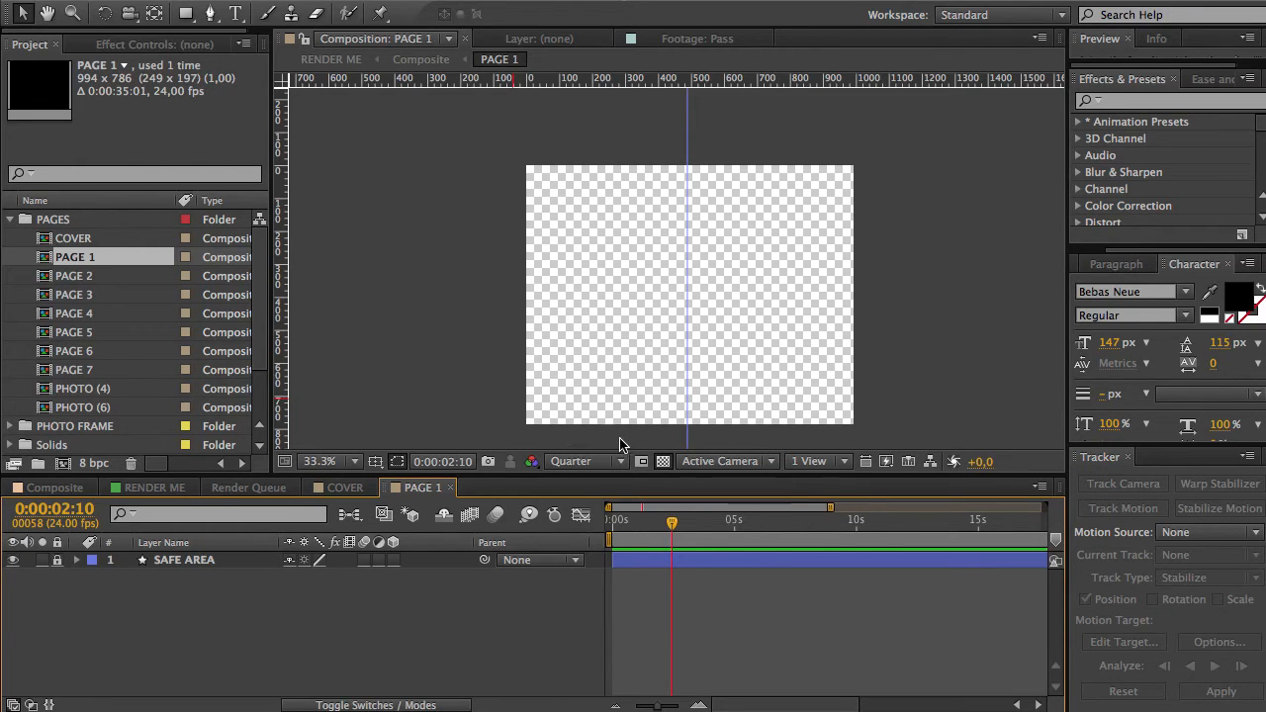
# - Collapse the PAGES folder and expand the ASSETS folder in the project
pyautogui.click(200, 564)
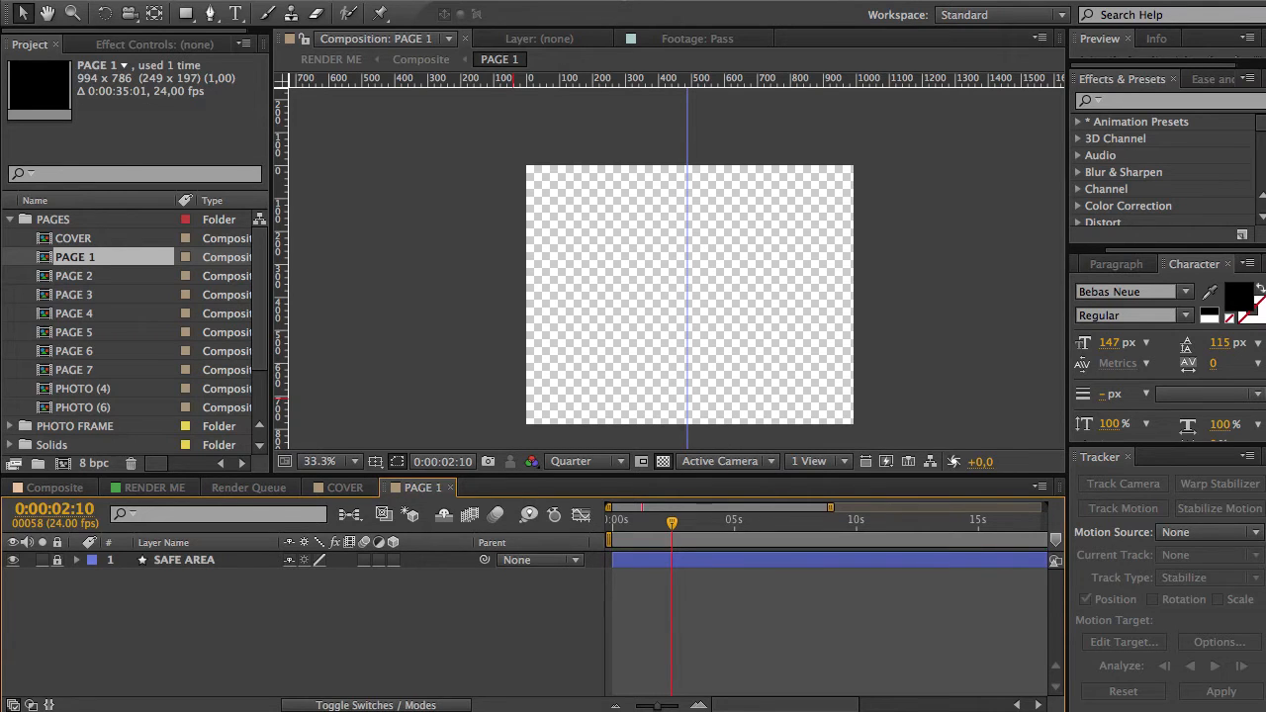
pyautogui.moveTo(1265, 594); pyautogui.dragTo(1232, 677)
pyautogui.click(11, 220)
pyautogui.click(11, 219)
pyautogui.rightClick(45, 374)
pyautogui.click(36, 302)
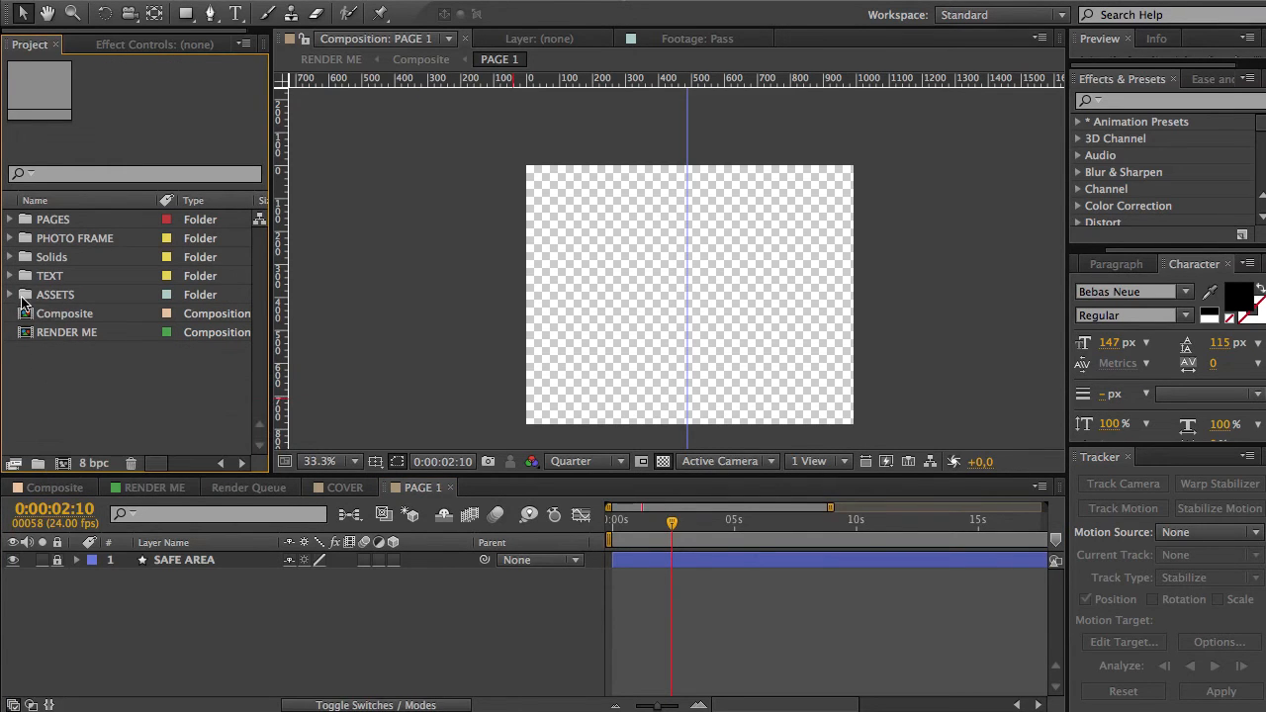
pyautogui.click(10, 296)
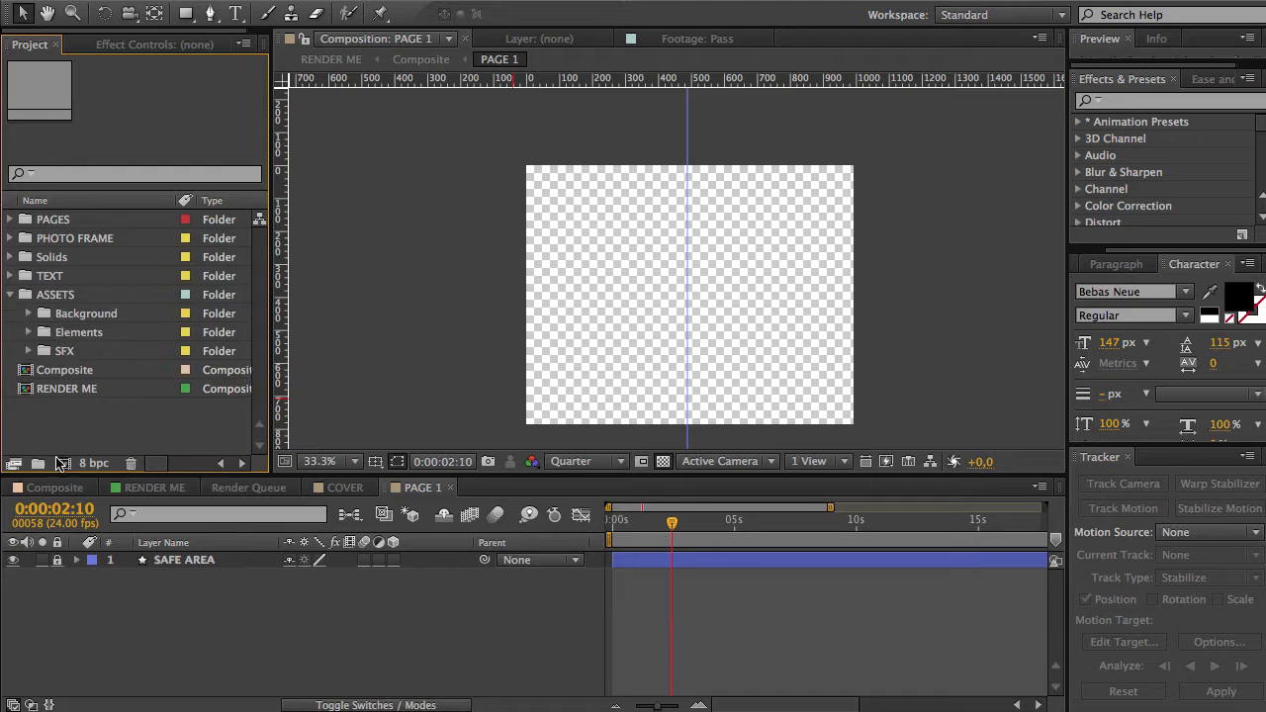
# - Create a new folder inside the ASSETS folder and name it Pics
pyautogui.click(37, 464)
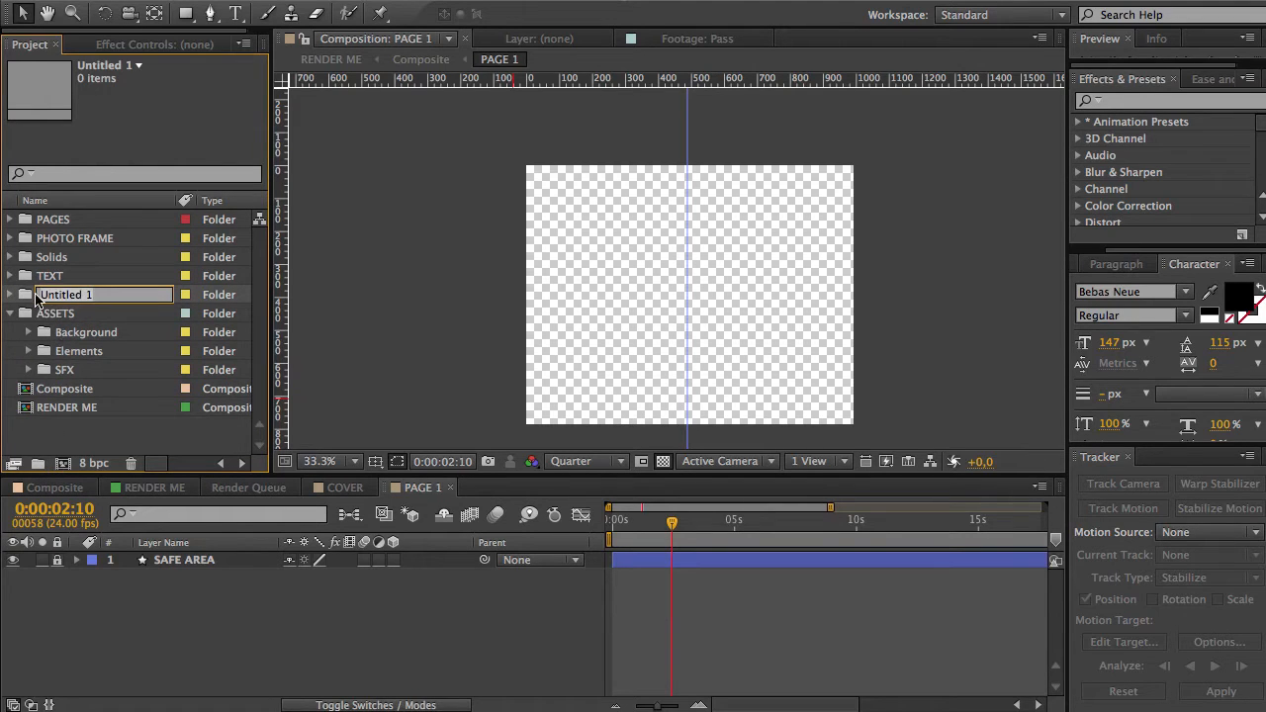
pyautogui.moveTo(25, 302); pyautogui.dragTo(28, 313)
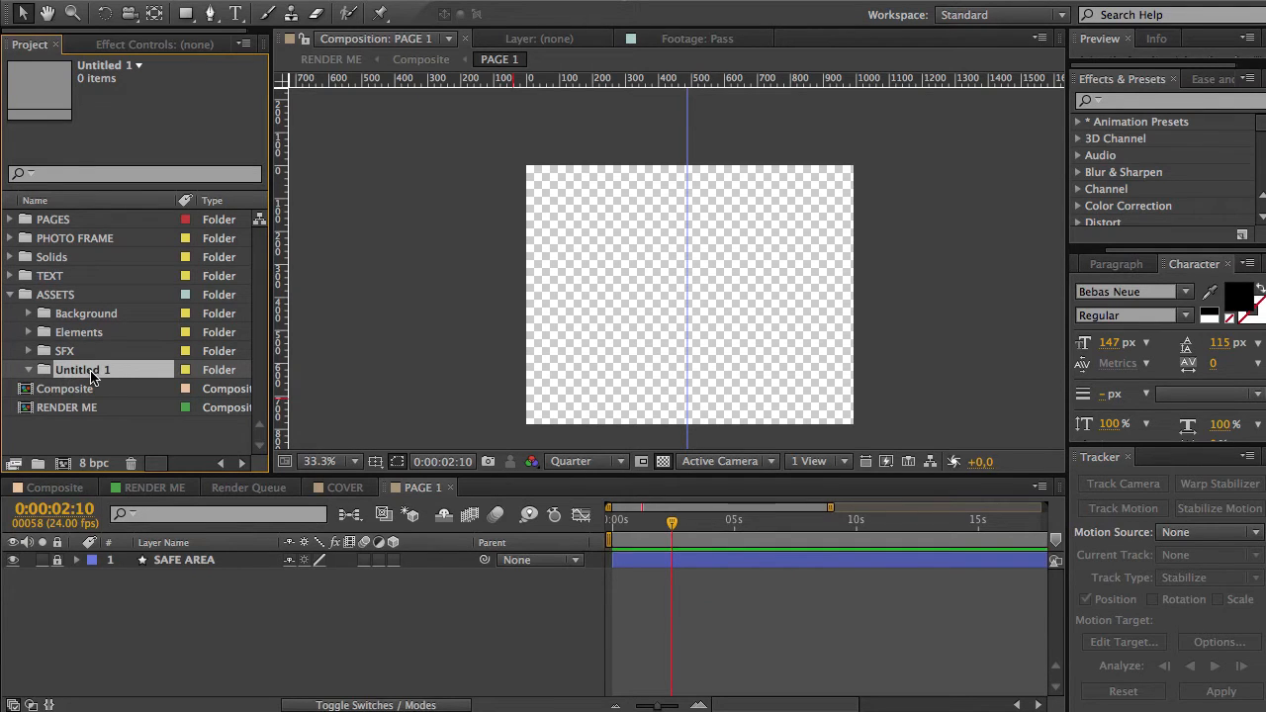
pyautogui.press('Return')
pyautogui.write('P')
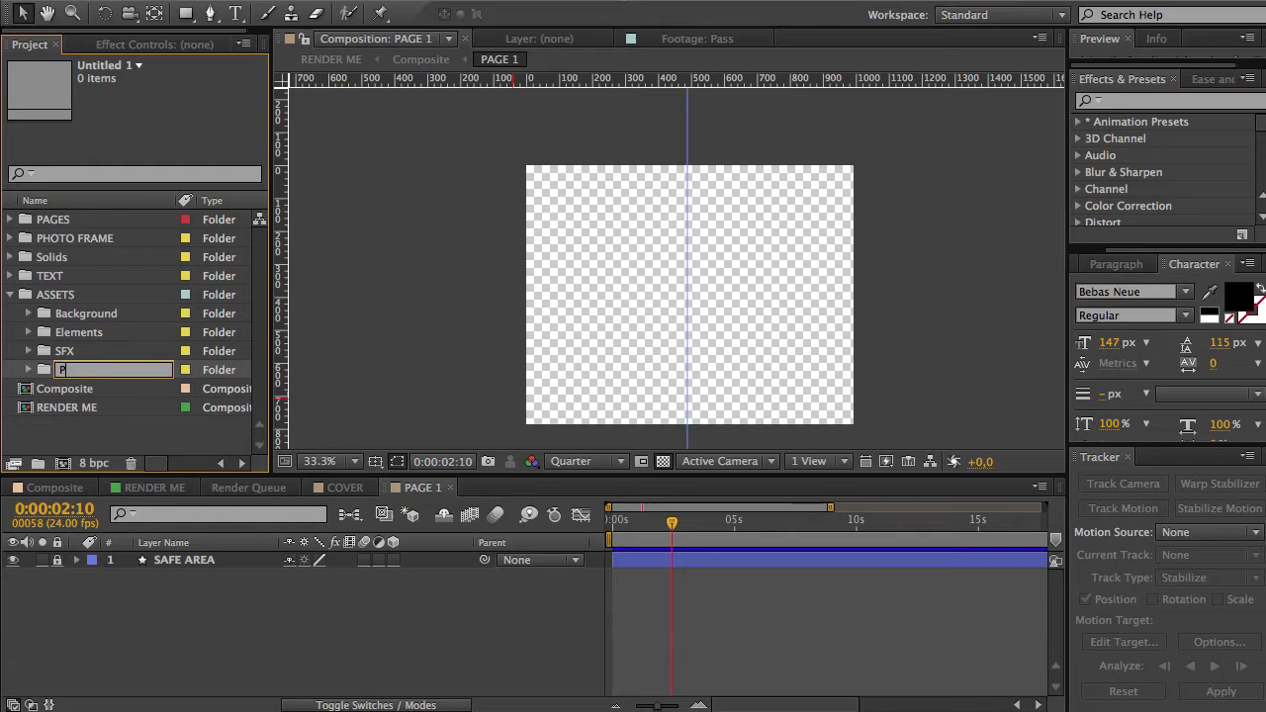
pyautogui.write('ics')
pyautogui.press('Return')
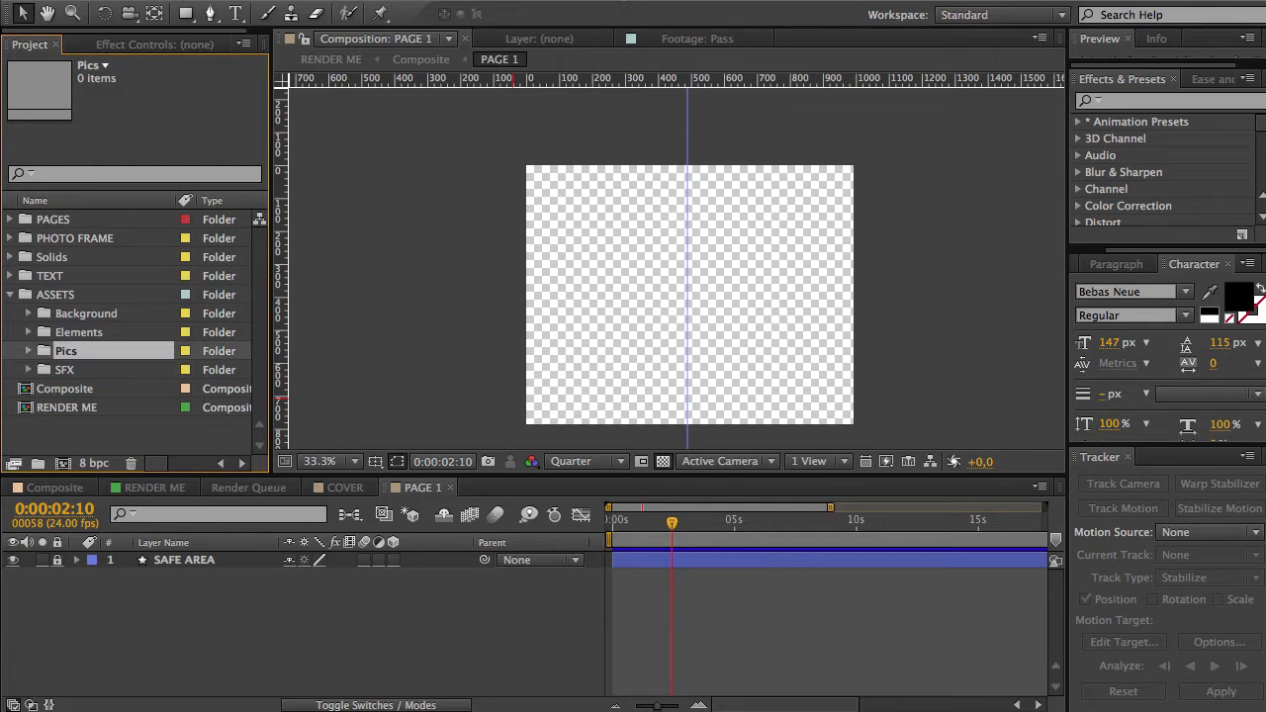
# - Import all the files from the EXAMPLE folder into the Pics folder and expand it to show them
pyautogui.moveTo(1265, 711); pyautogui.dragTo(799, 278)
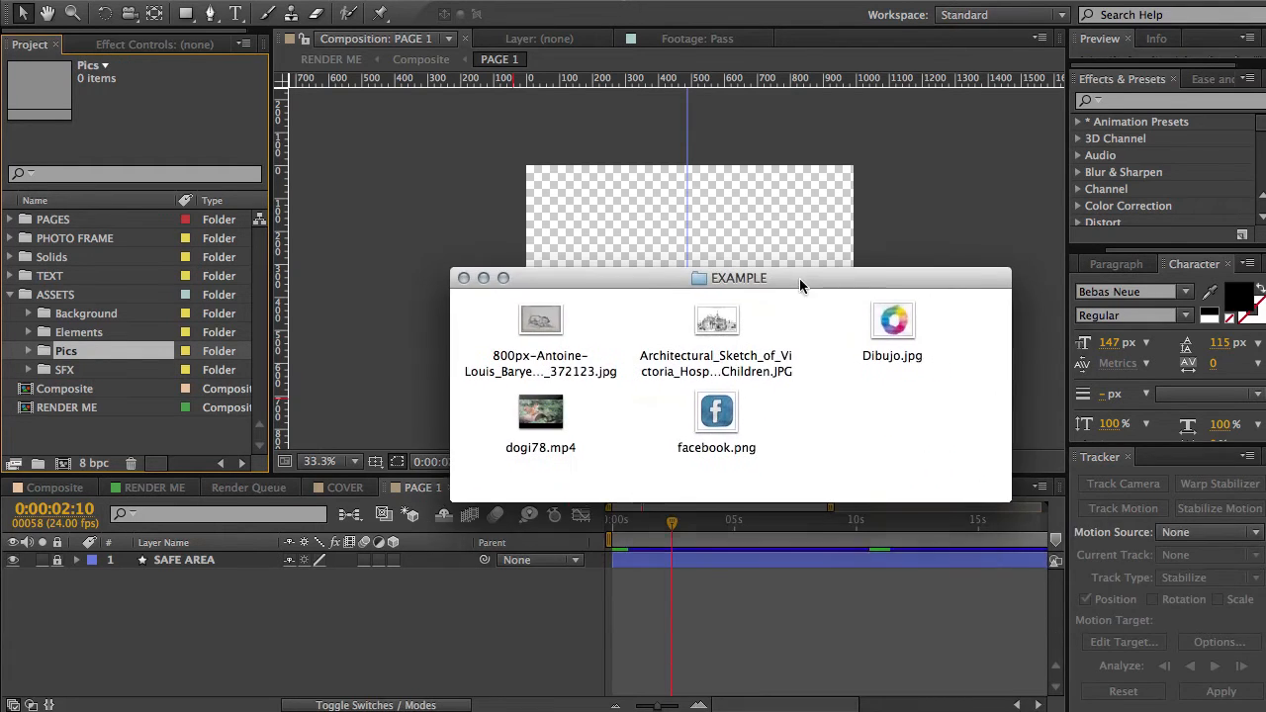
pyautogui.moveTo(475, 330); pyautogui.dragTo(937, 446)
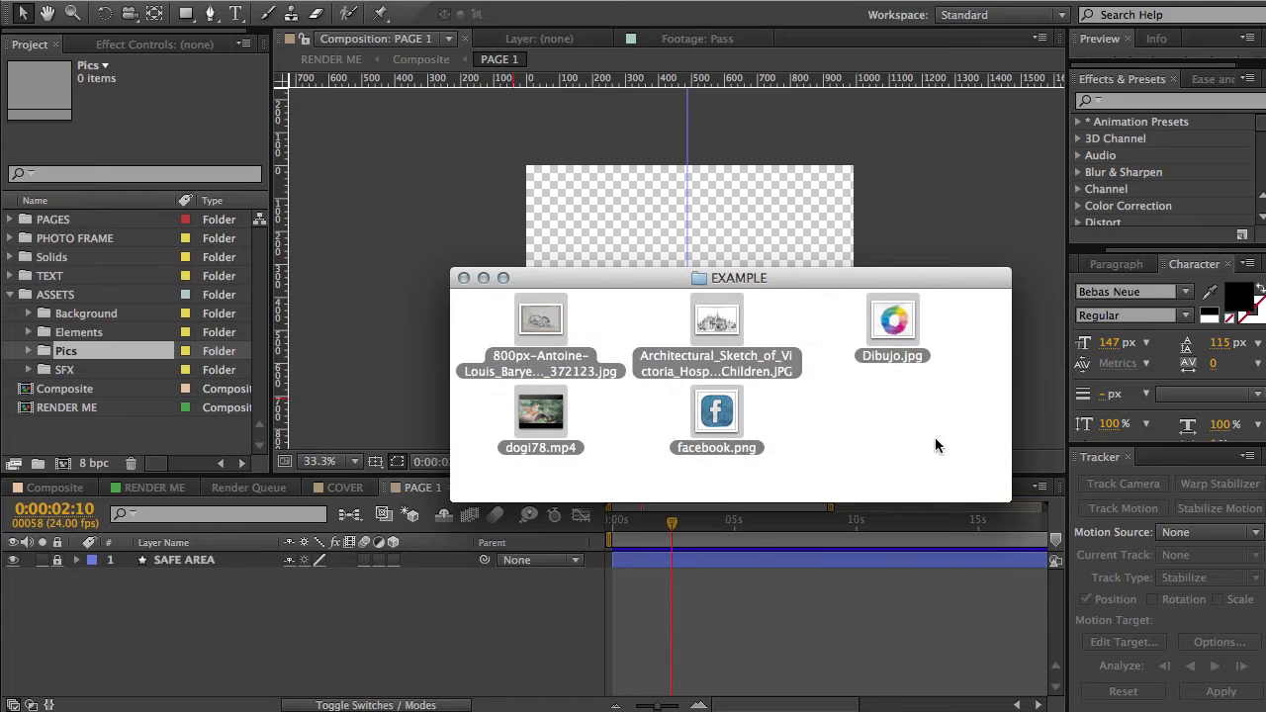
pyautogui.moveTo(539, 329); pyautogui.dragTo(67, 350)
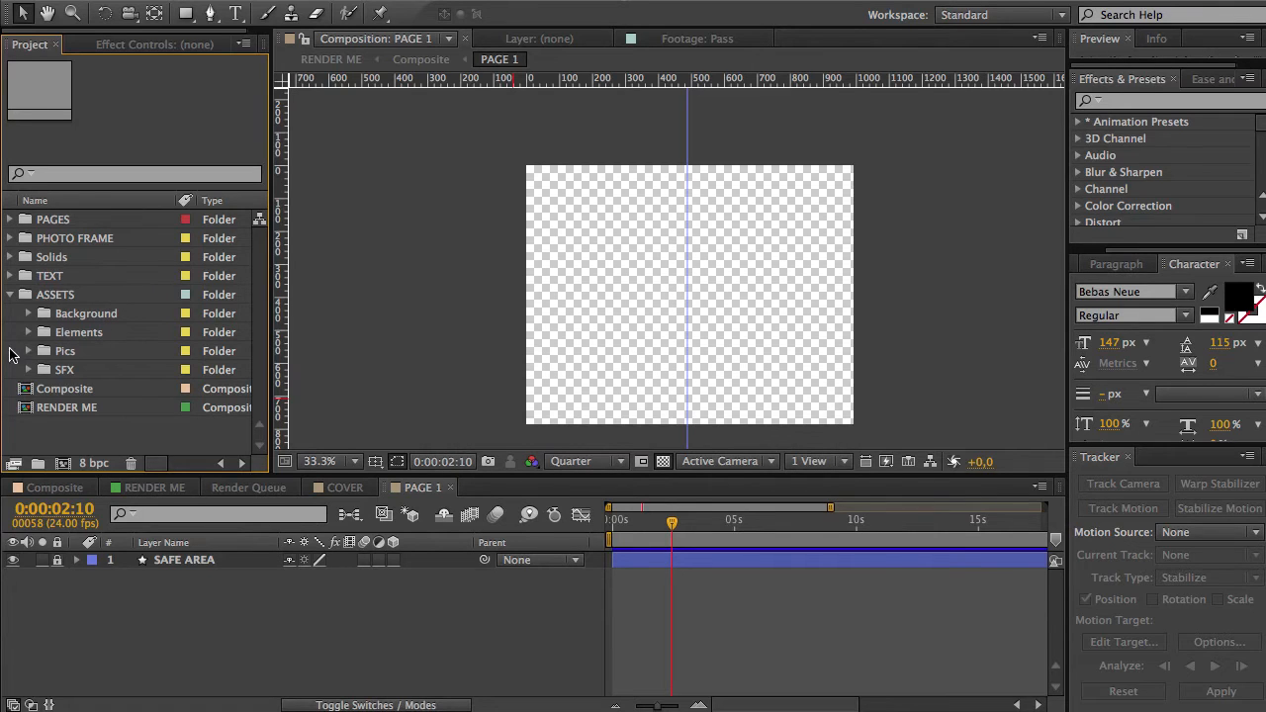
pyautogui.click(30, 353)
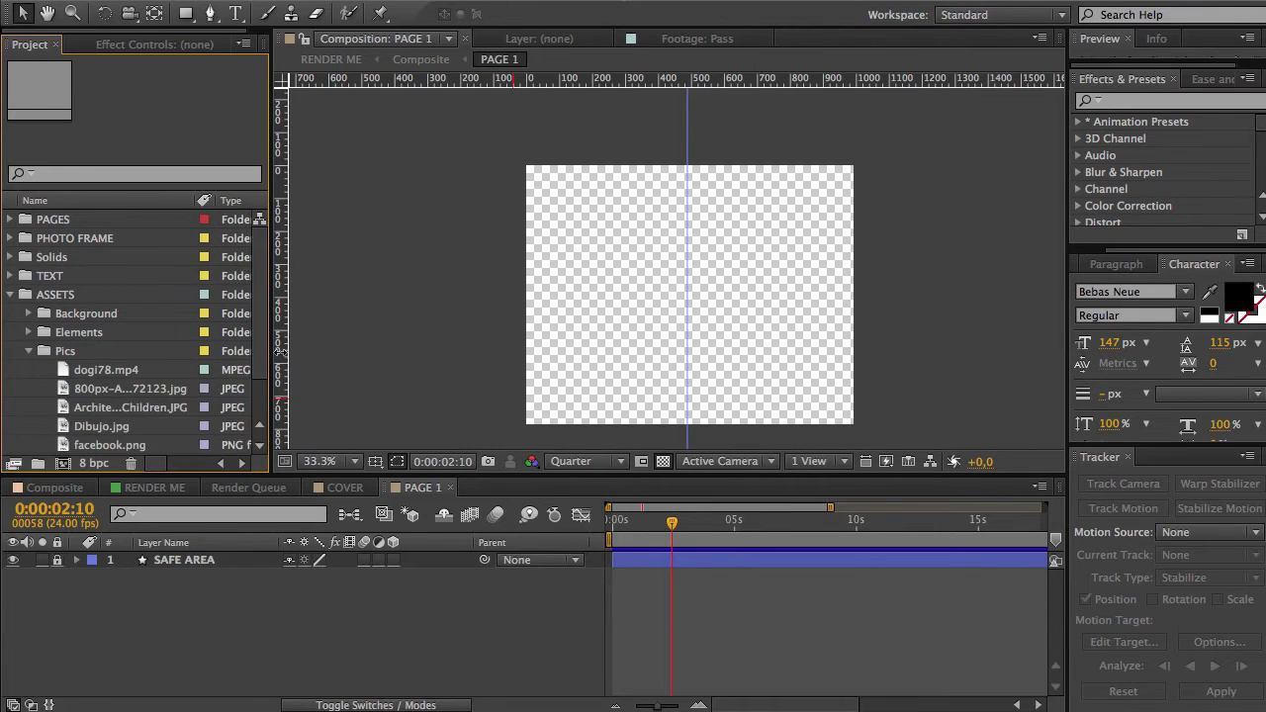
pyautogui.scroll(-3, 89, 297)
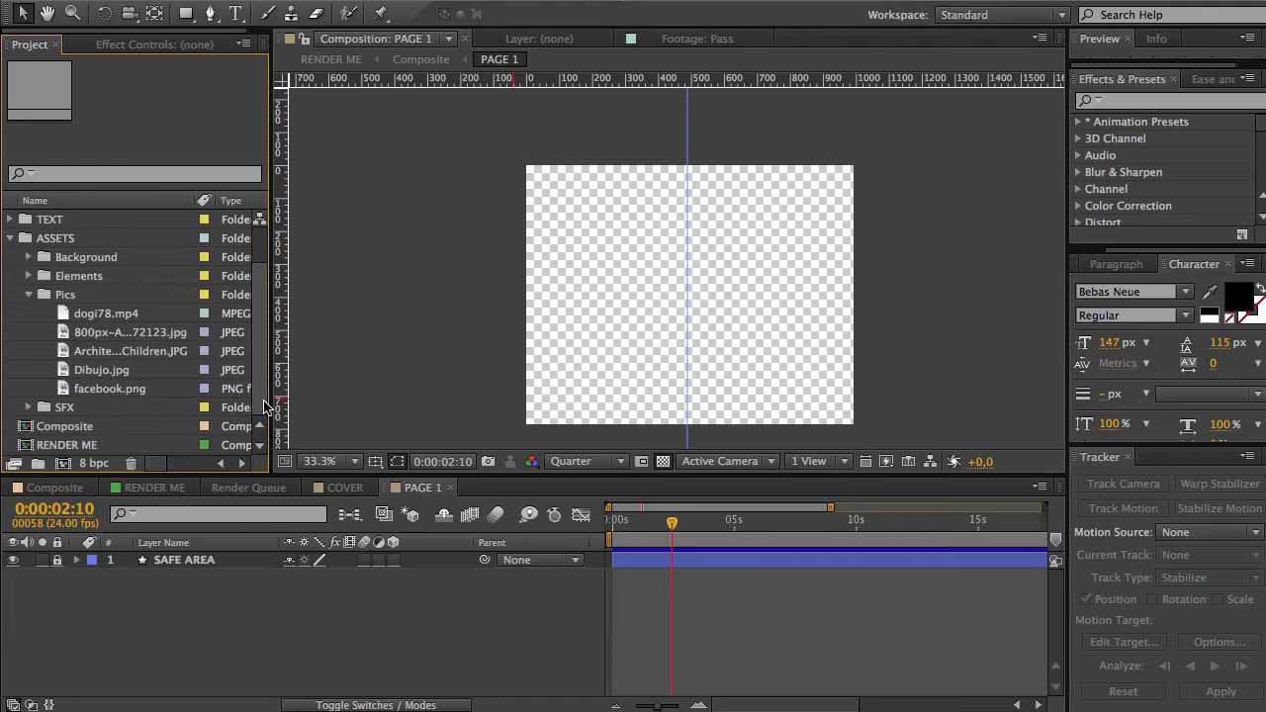
# - Look through the imported pictures and add facebook.png to the PAGE 1 composition below the SAFE AREA layer
pyautogui.click(91, 315)
pyautogui.click(96, 335)
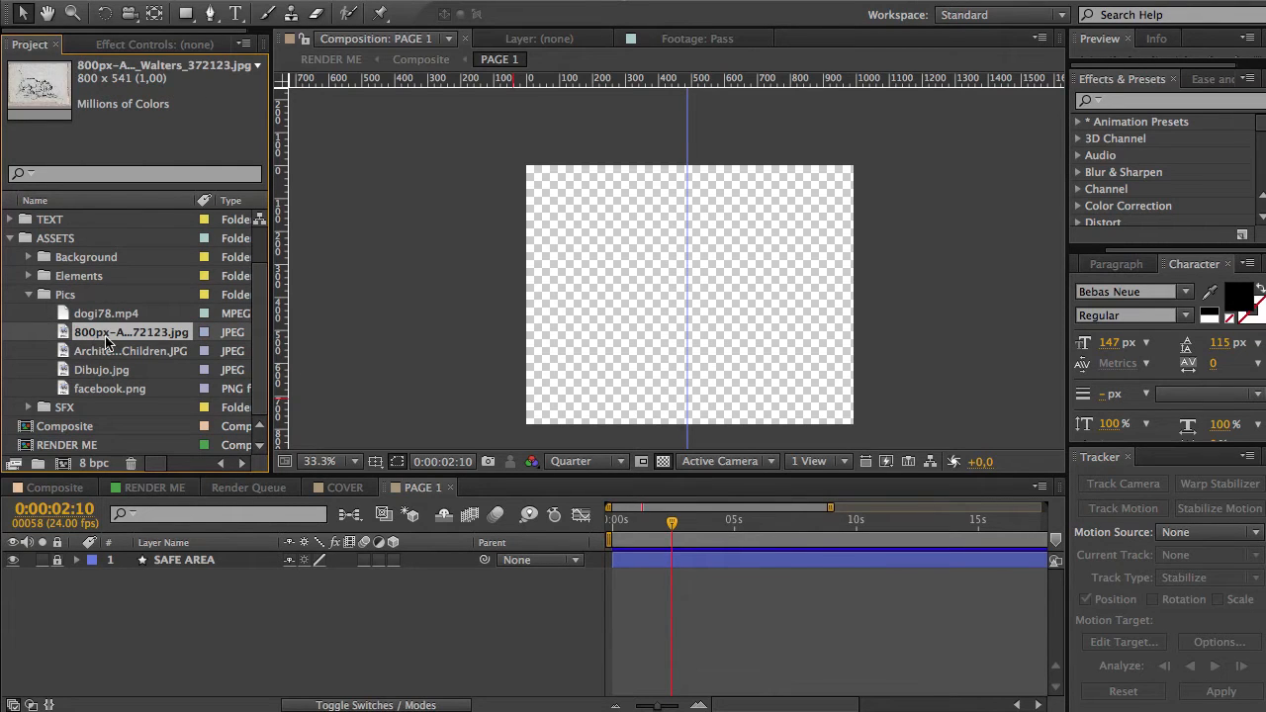
pyautogui.click(80, 371)
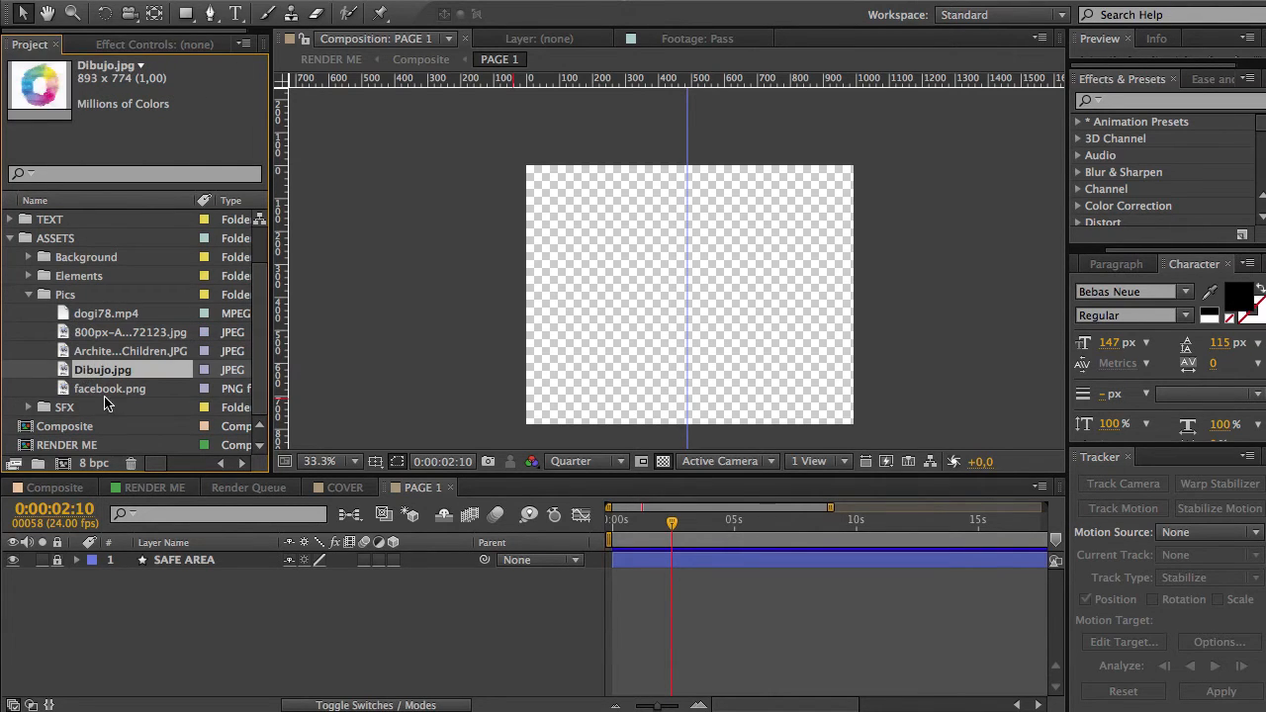
pyautogui.click(105, 391)
pyautogui.moveTo(123, 397); pyautogui.dragTo(170, 608)
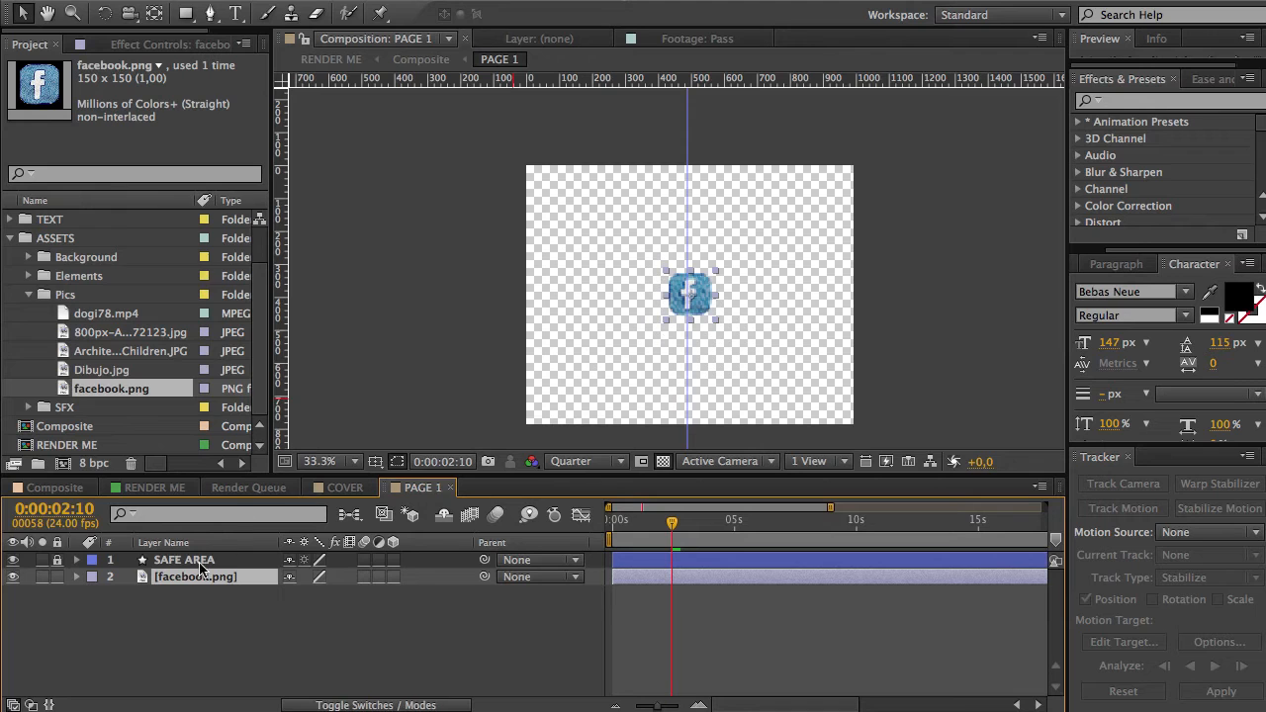
pyautogui.click(484, 367)
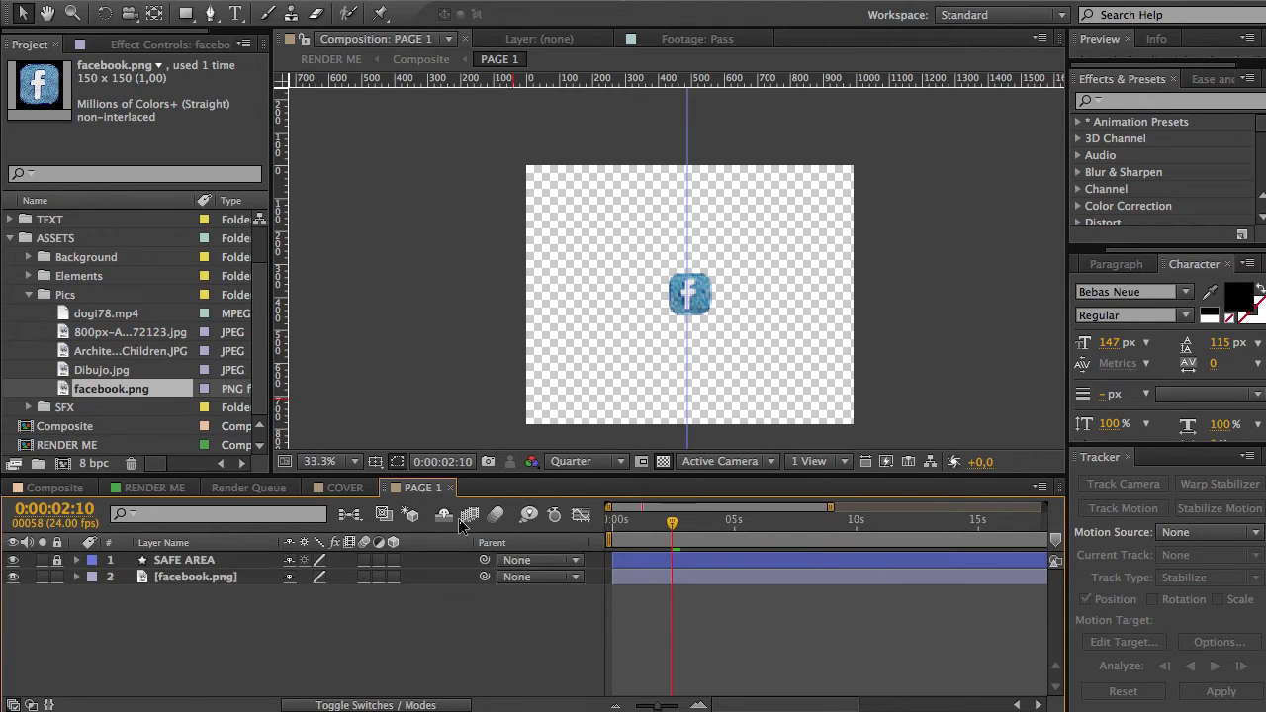
# - Move the Facebook icon to the middle-left area of the left page and place its layer above SAFE AREA
pyautogui.click(222, 576)
pyautogui.moveTo(673, 302); pyautogui.dragTo(541, 336)
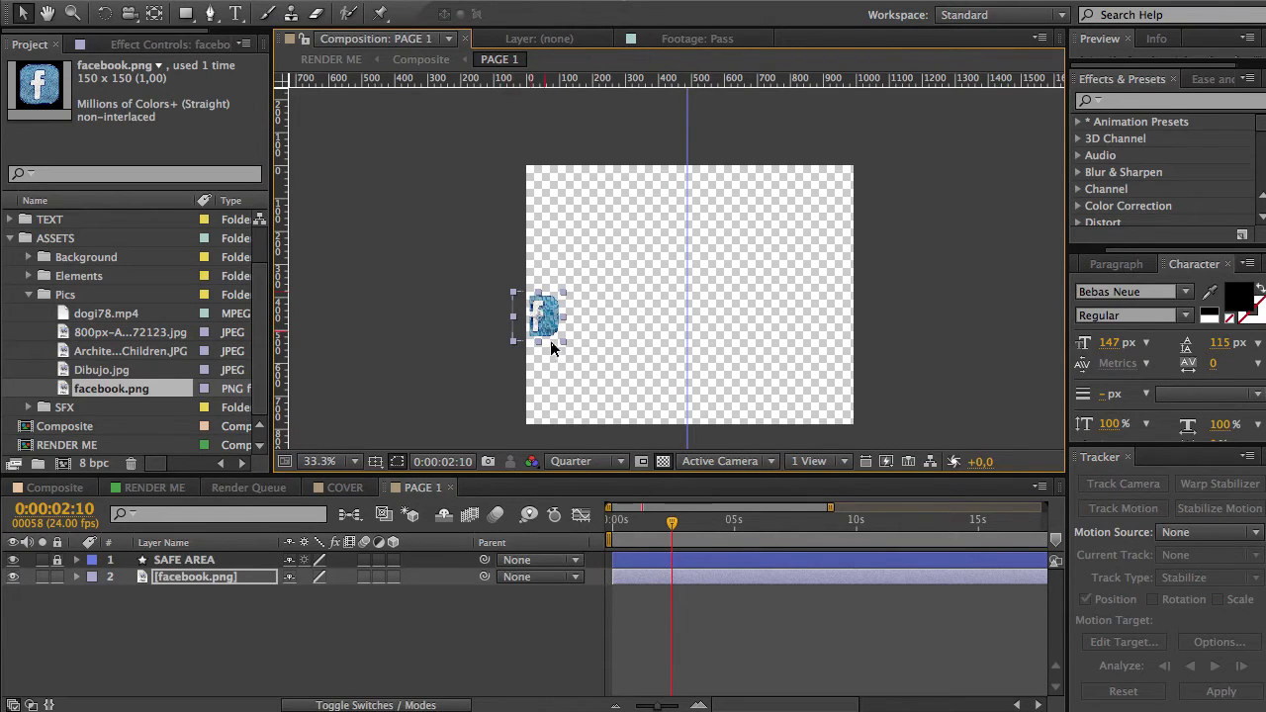
pyautogui.moveTo(542, 327); pyautogui.dragTo(578, 321)
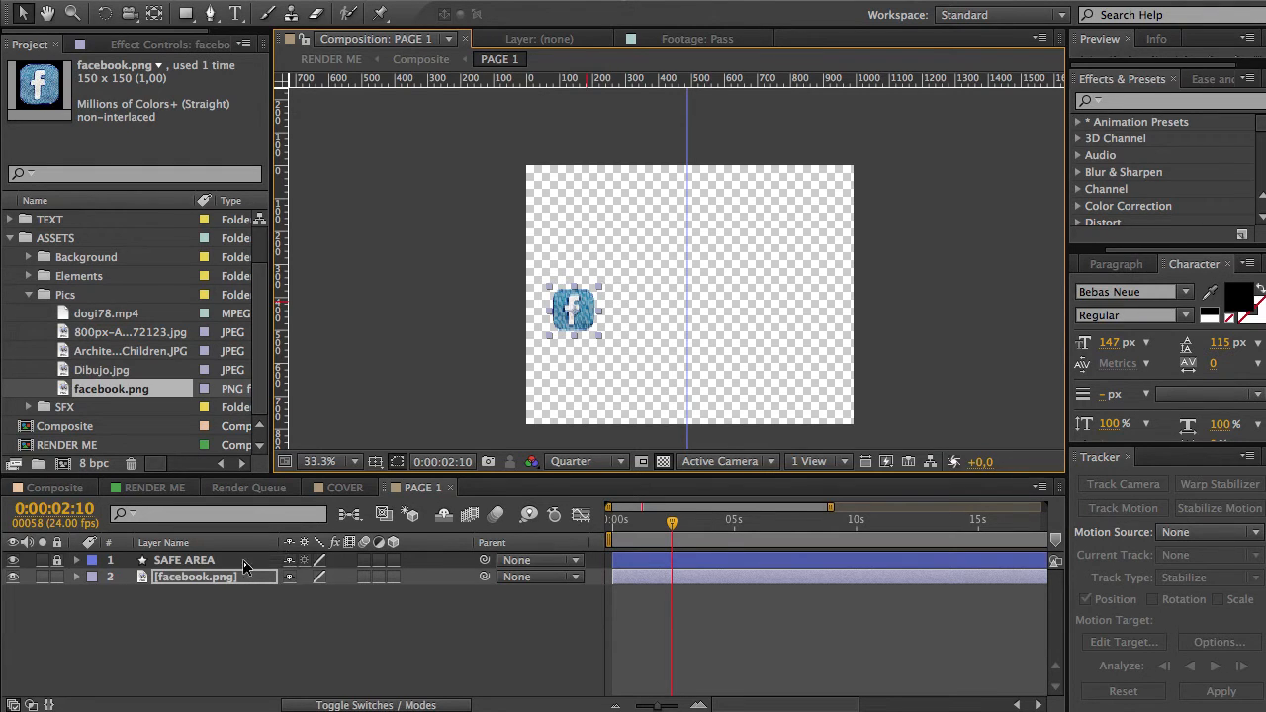
pyautogui.moveTo(211, 580); pyautogui.dragTo(212, 558)
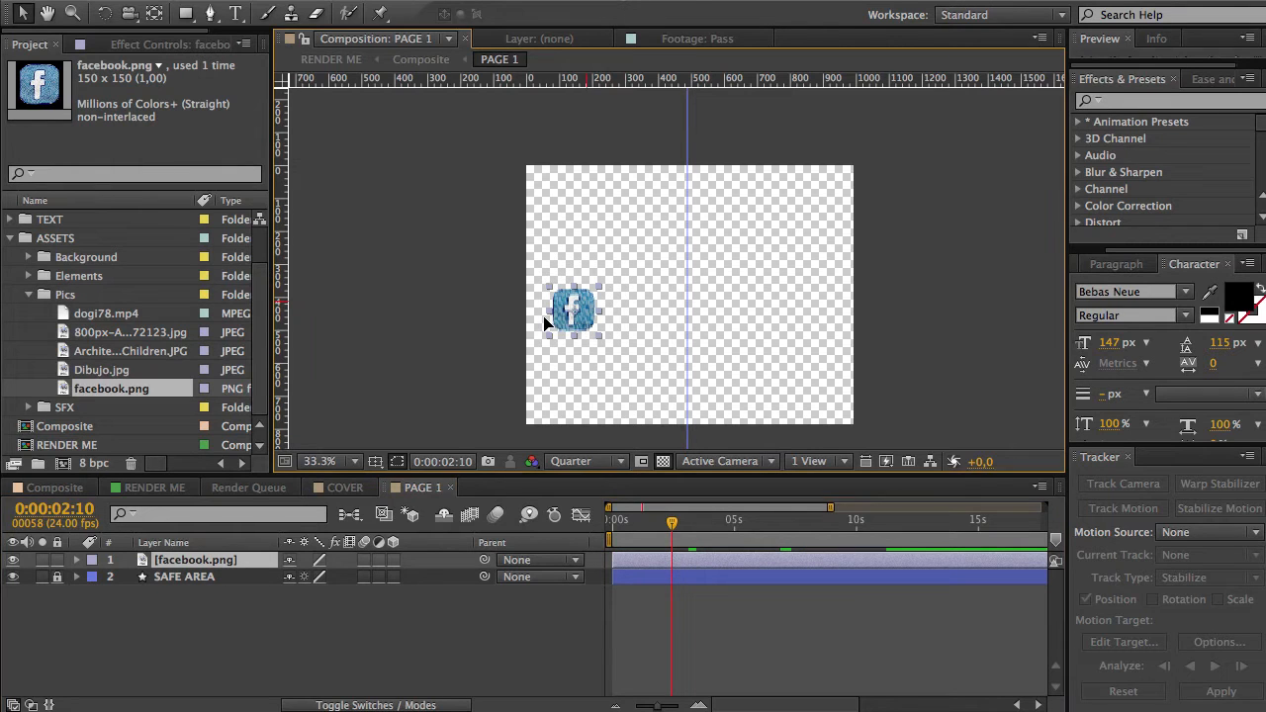
# - Move the Facebook icon to the middle of the left page, slightly above centre, and enlarge it to roughly one and a half times its size
pyautogui.moveTo(549, 317); pyautogui.dragTo(513, 316)
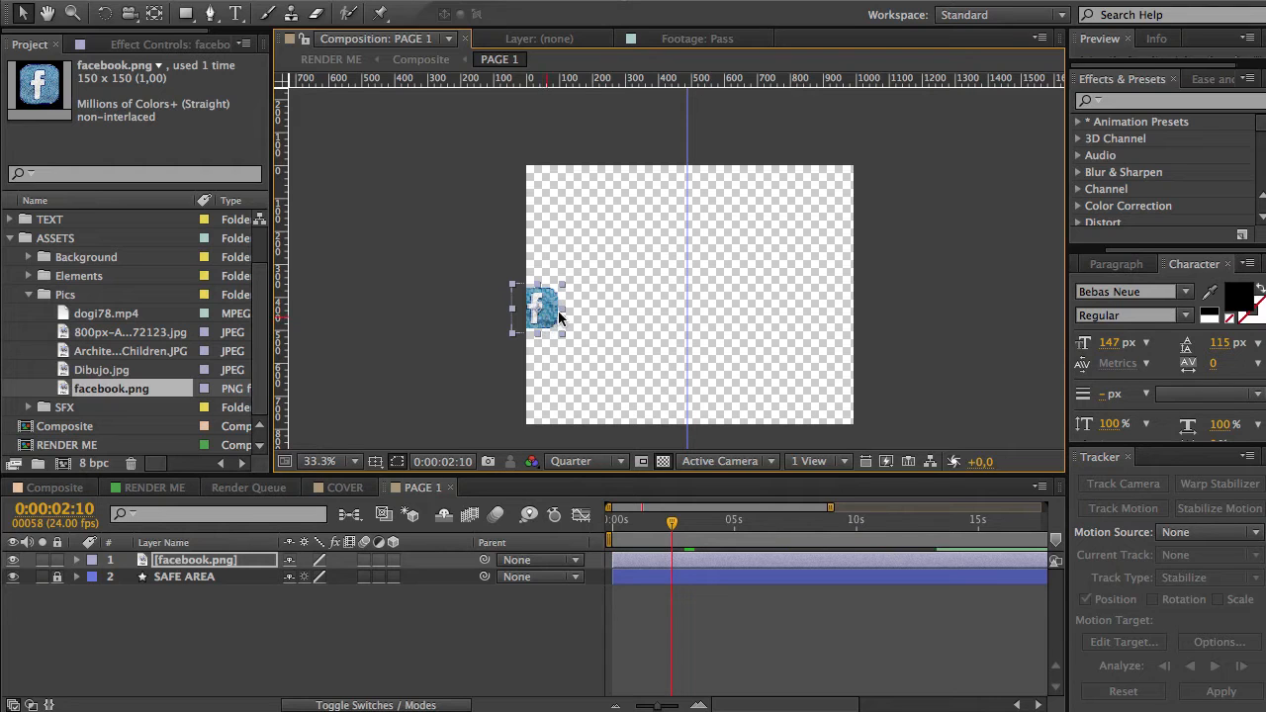
pyautogui.moveTo(544, 312); pyautogui.dragTo(614, 280)
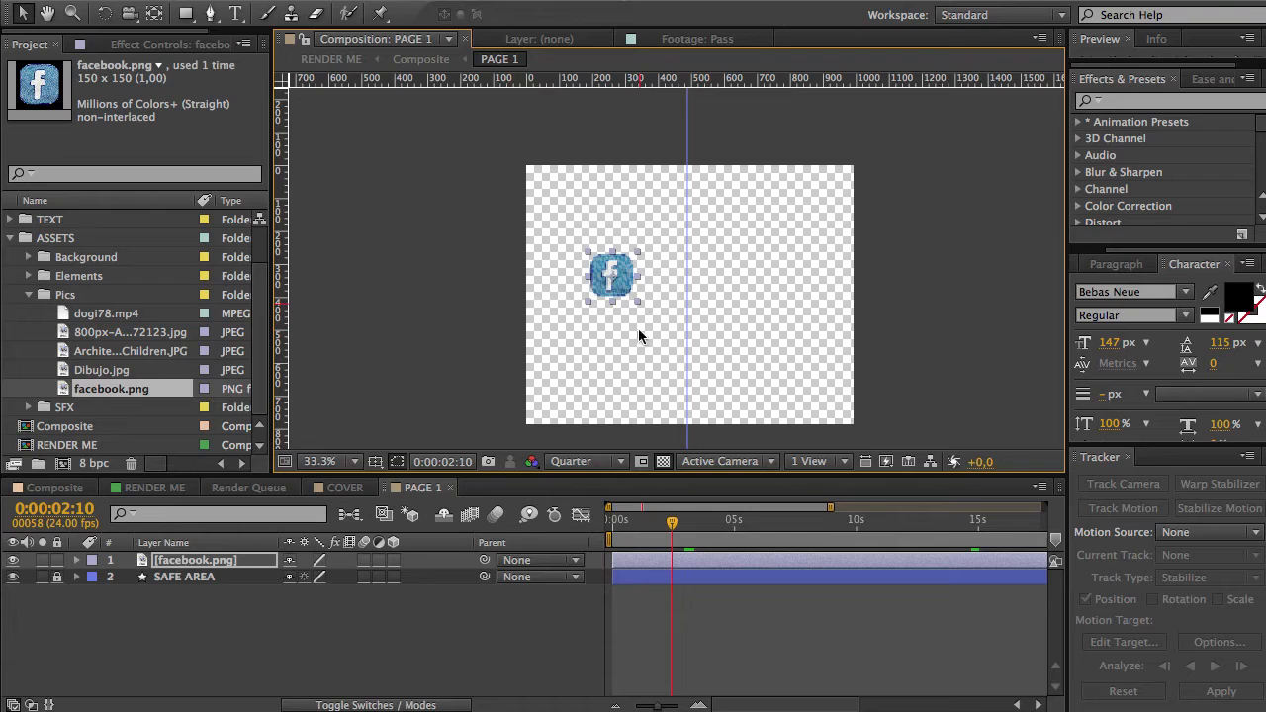
pyautogui.moveTo(638, 301); pyautogui.dragTo(656, 312)
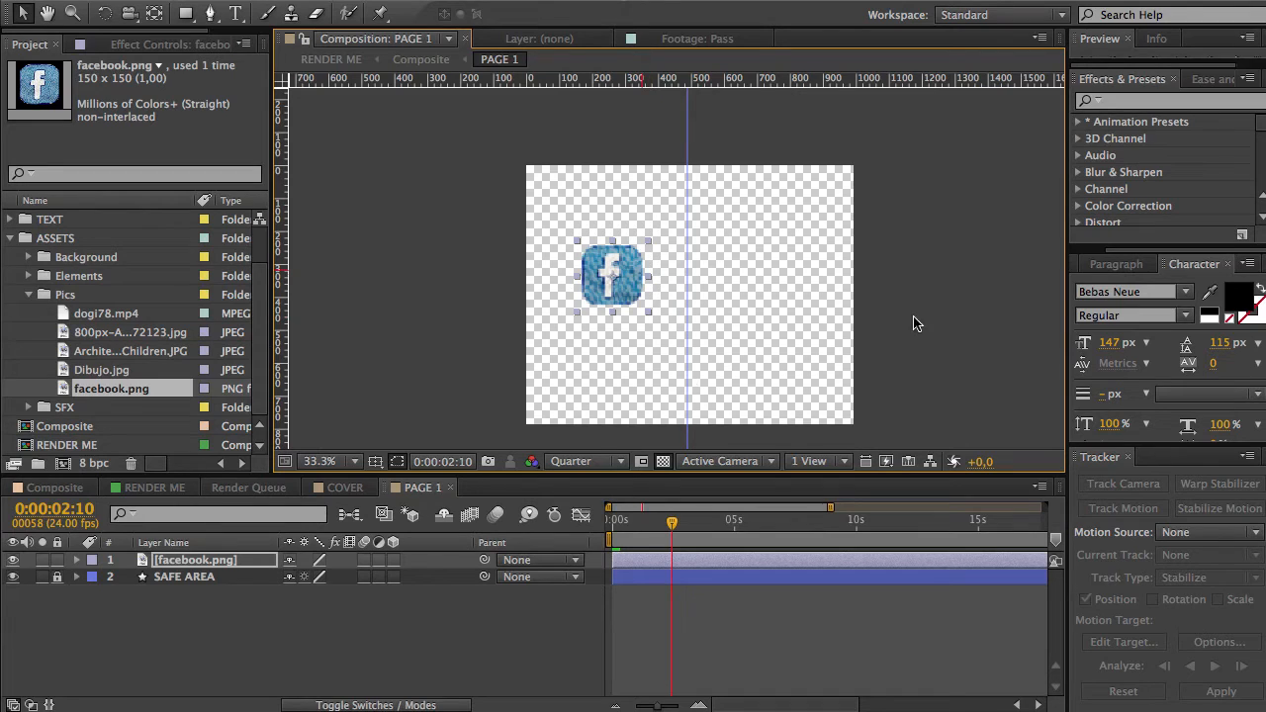
pyautogui.click(955, 303)
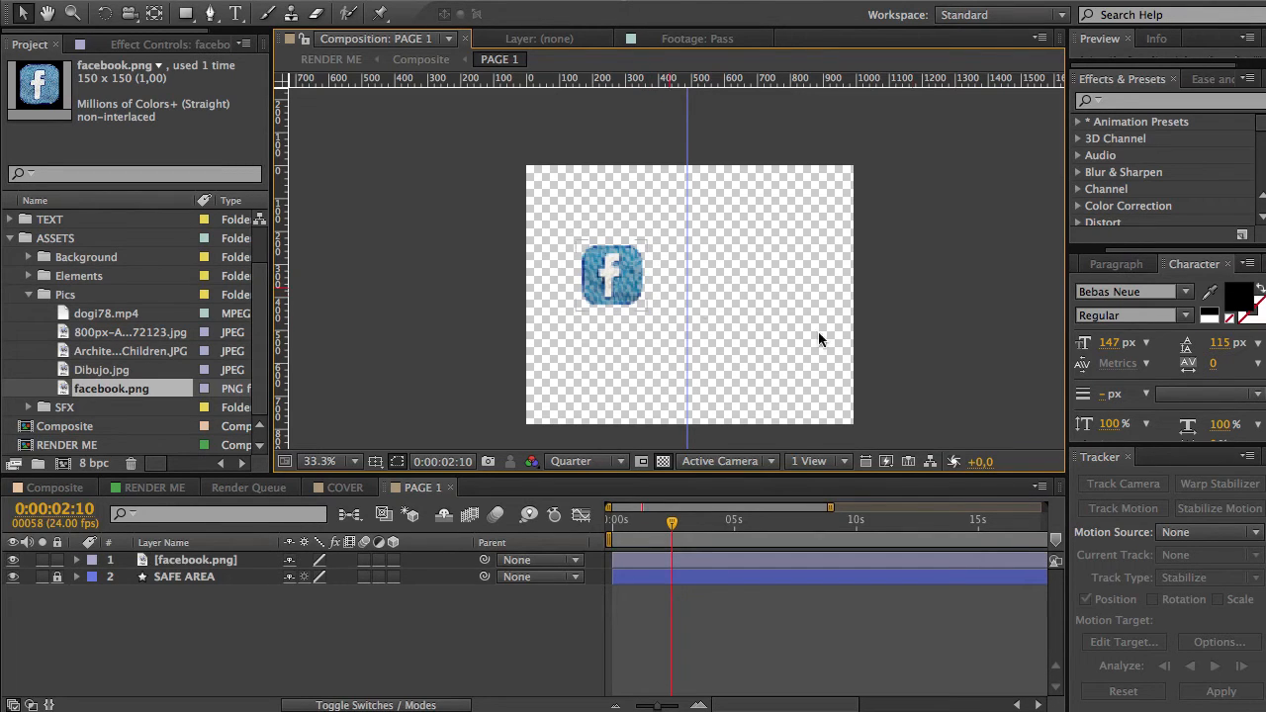
# - Review in the Composite composition how the Facebook icon follows the page turn between about 2 and 5 seconds
pyautogui.click(56, 488)
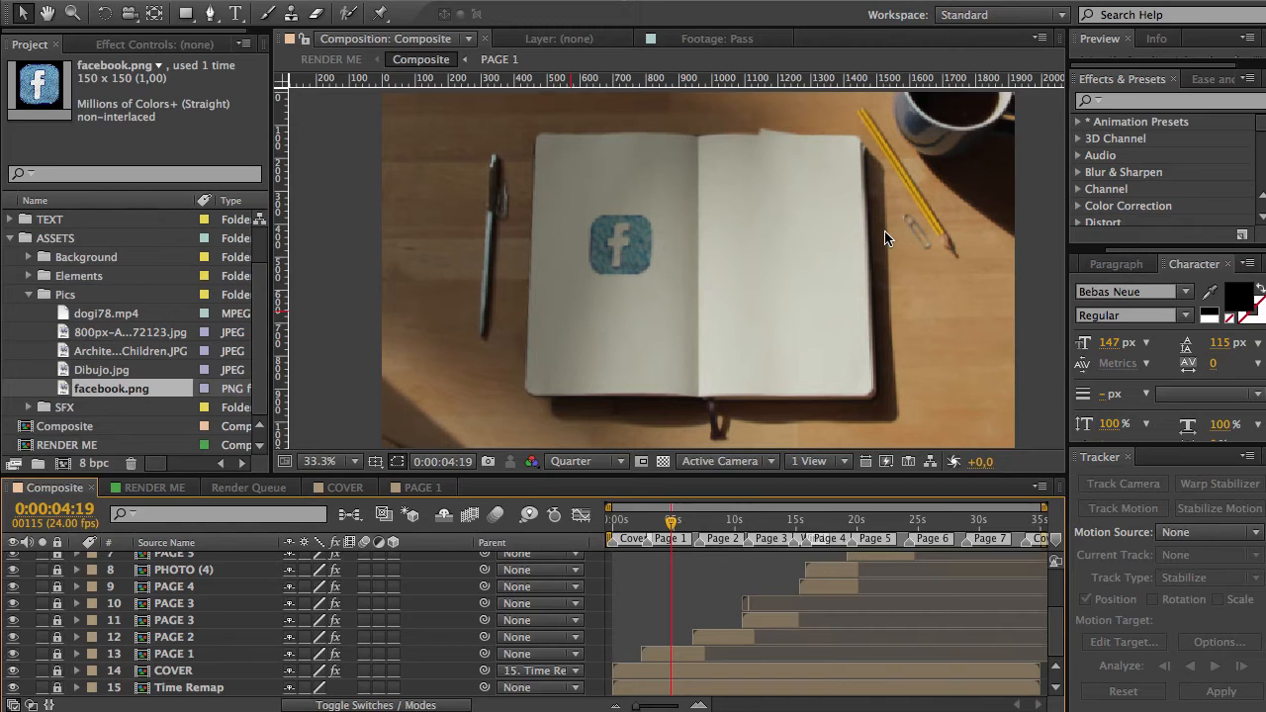
pyautogui.click(652, 524)
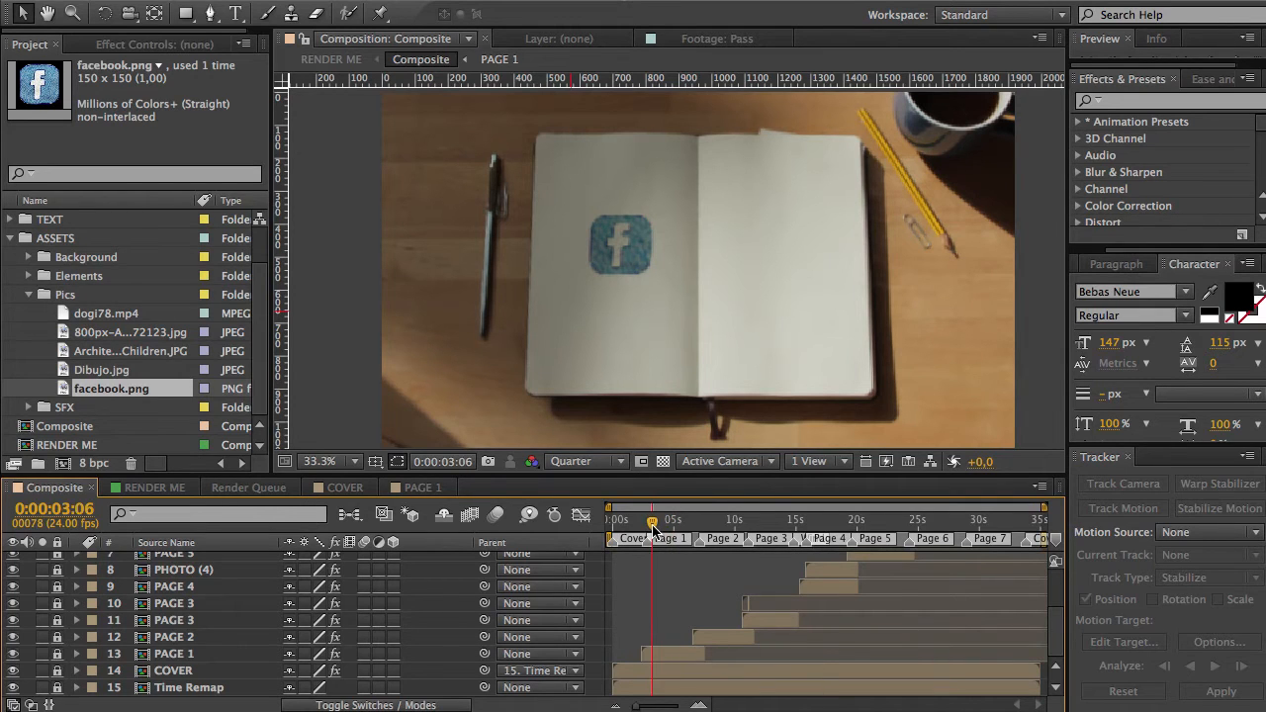
pyautogui.moveTo(654, 529); pyautogui.dragTo(651, 530)
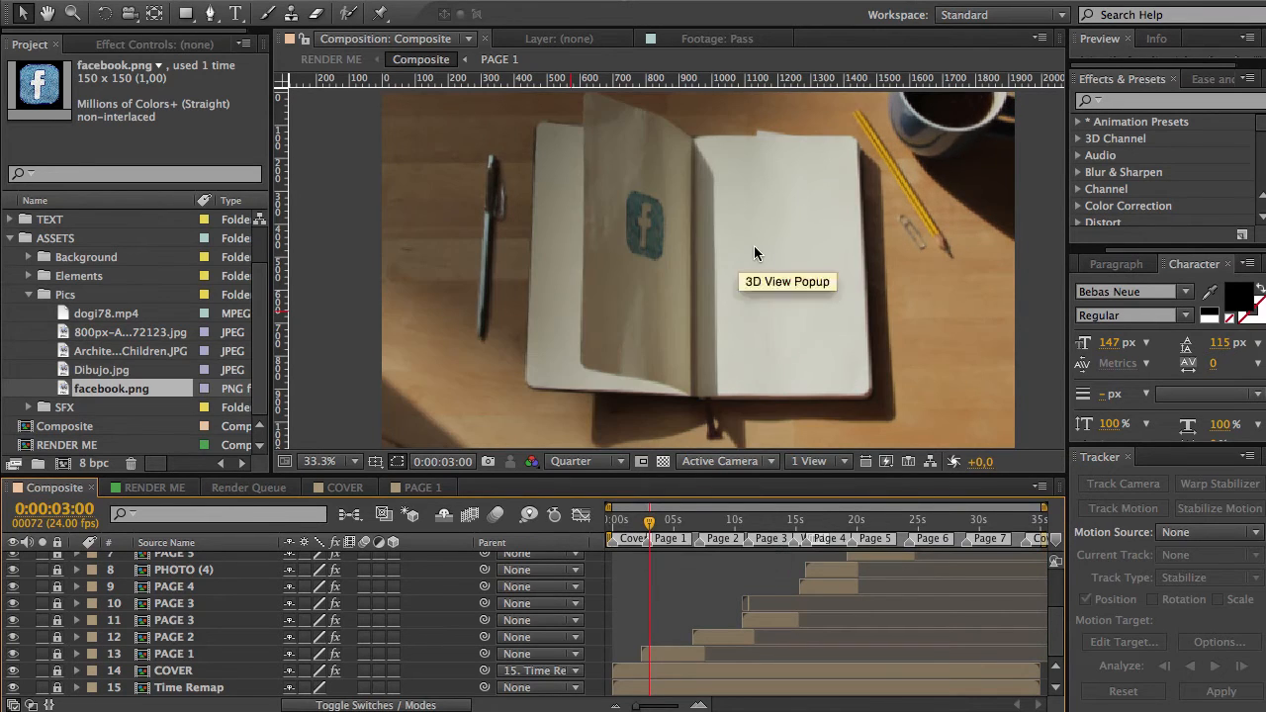
pyautogui.moveTo(652, 530); pyautogui.dragTo(644, 532)
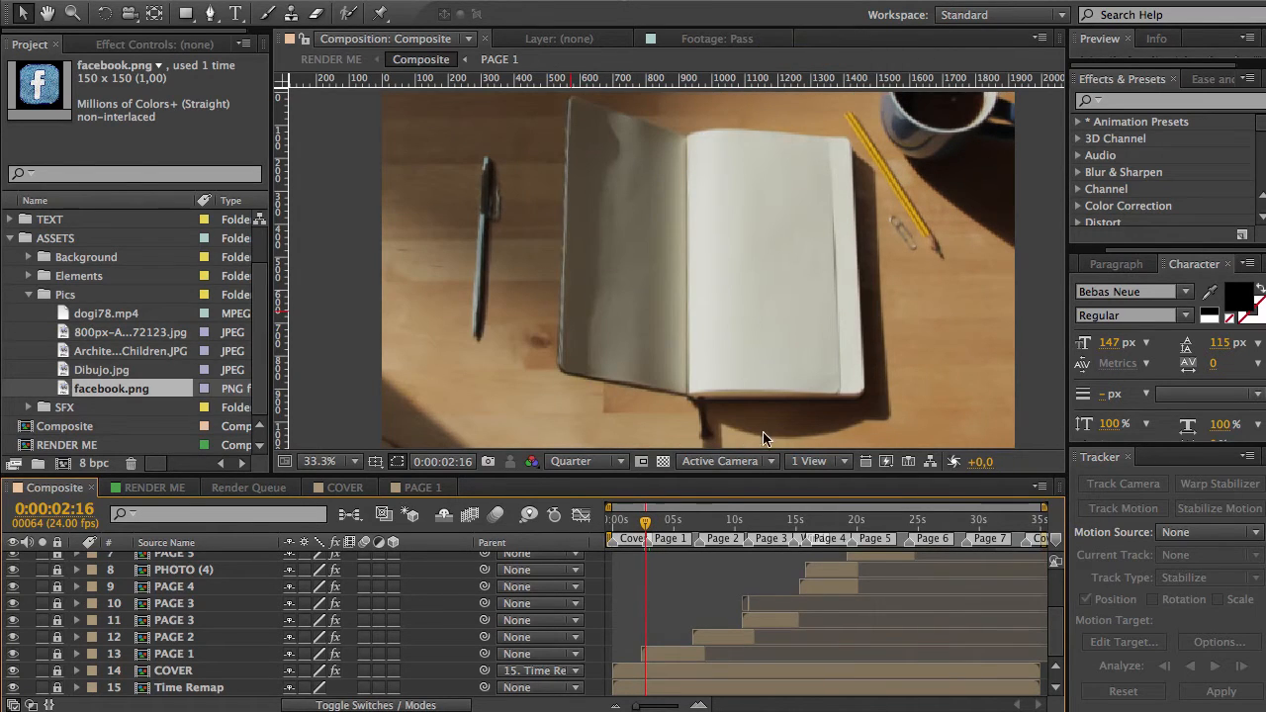
pyautogui.moveTo(644, 525); pyautogui.dragTo(656, 525)
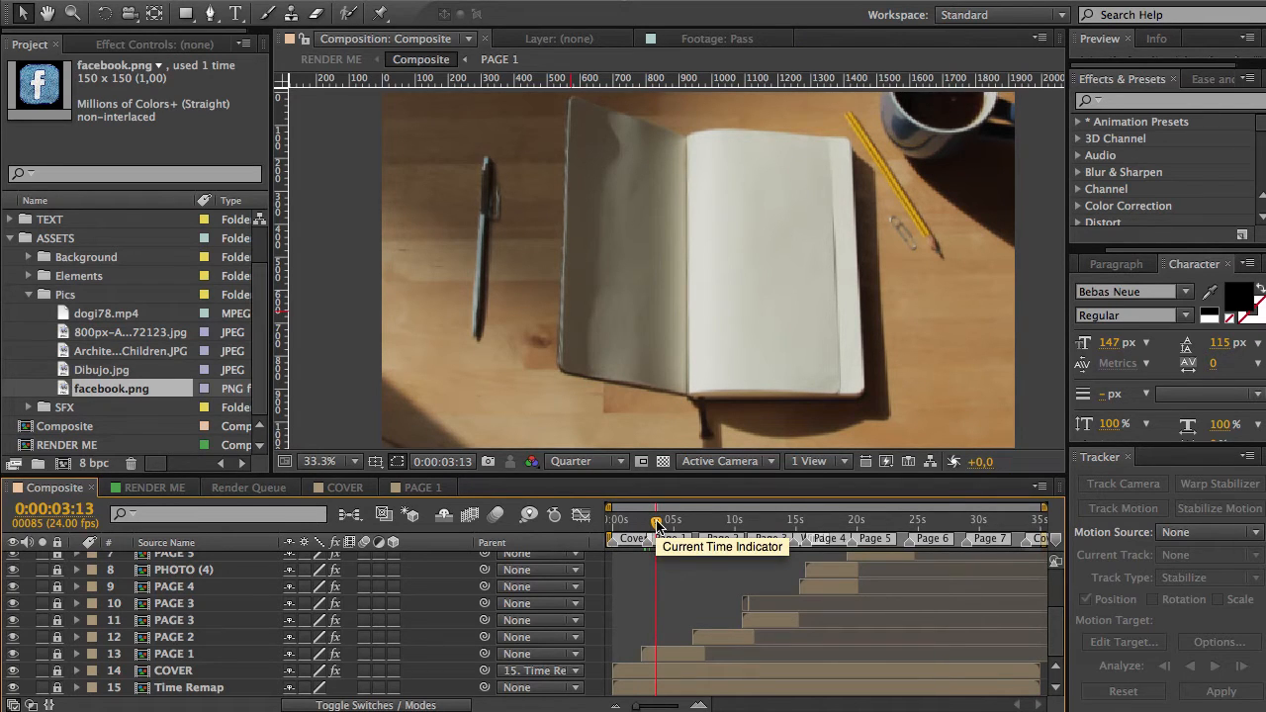
pyautogui.moveTo(657, 525); pyautogui.dragTo(671, 525)
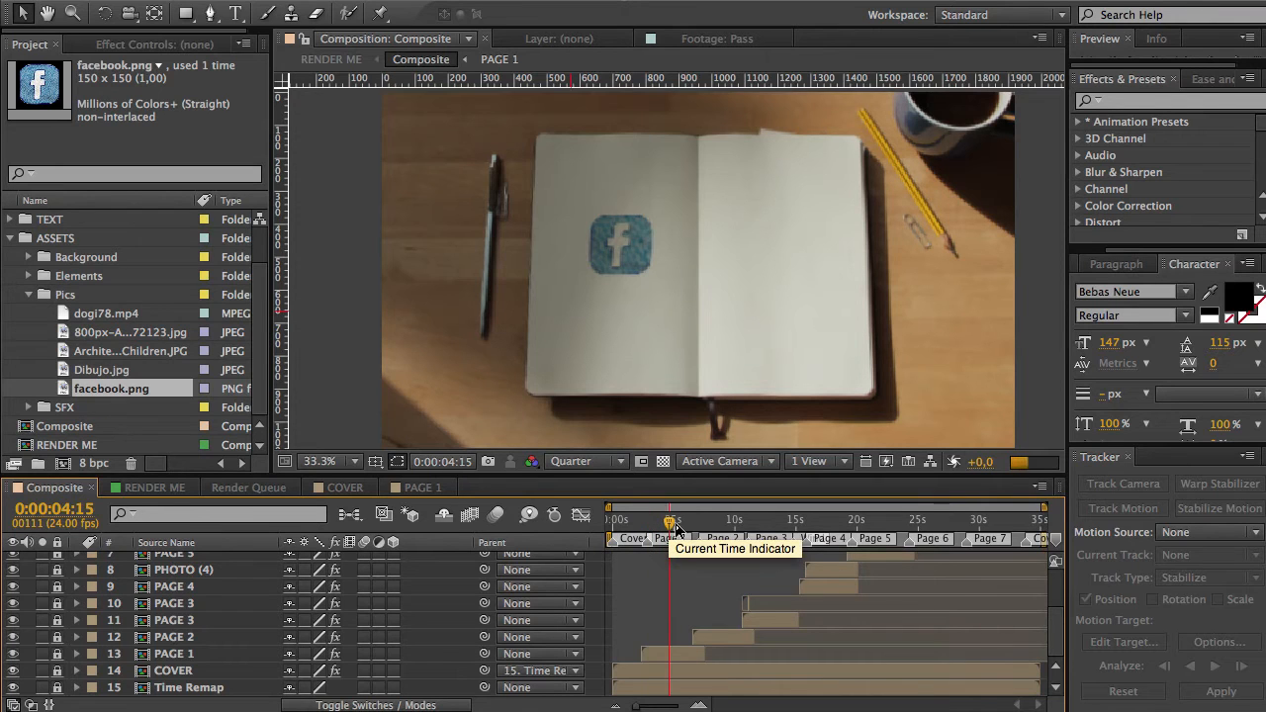
# - Add the lion drawing 800px-A...72123.jpg from the Pics folder to the PAGE 1 composition below the SAFE AREA layer
pyautogui.click(420, 489)
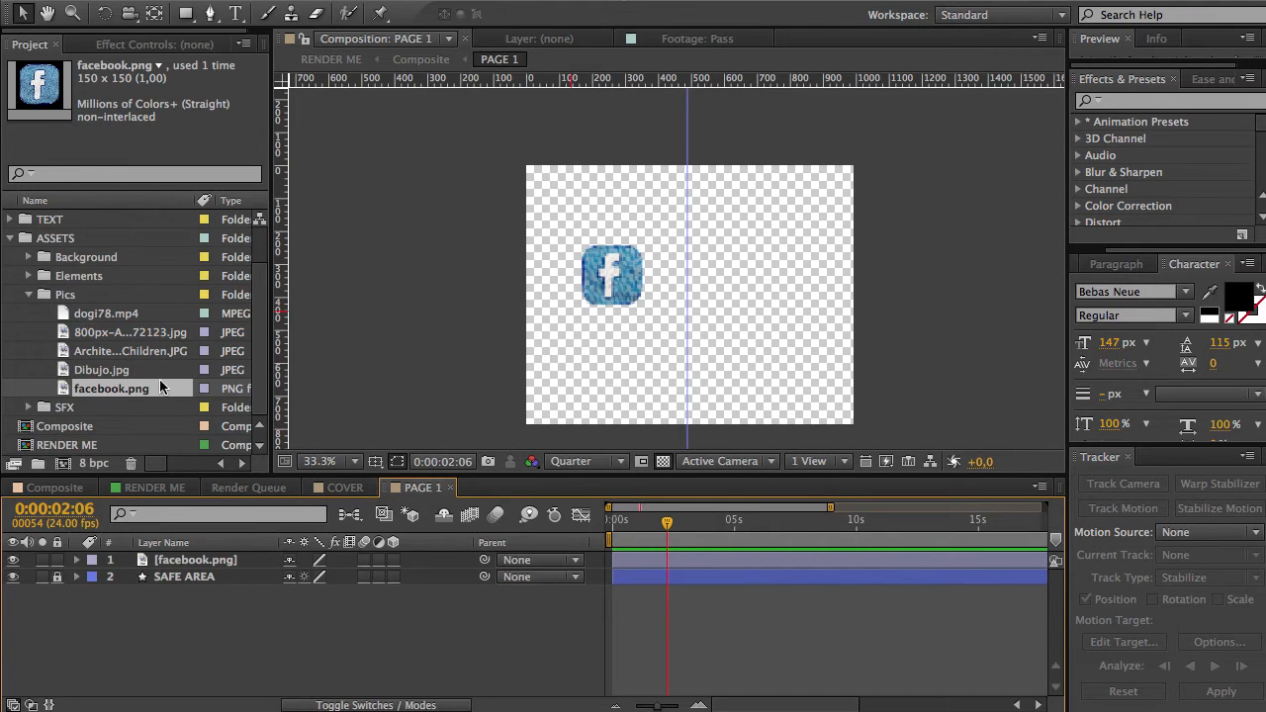
pyautogui.scroll(1, 162, 388)
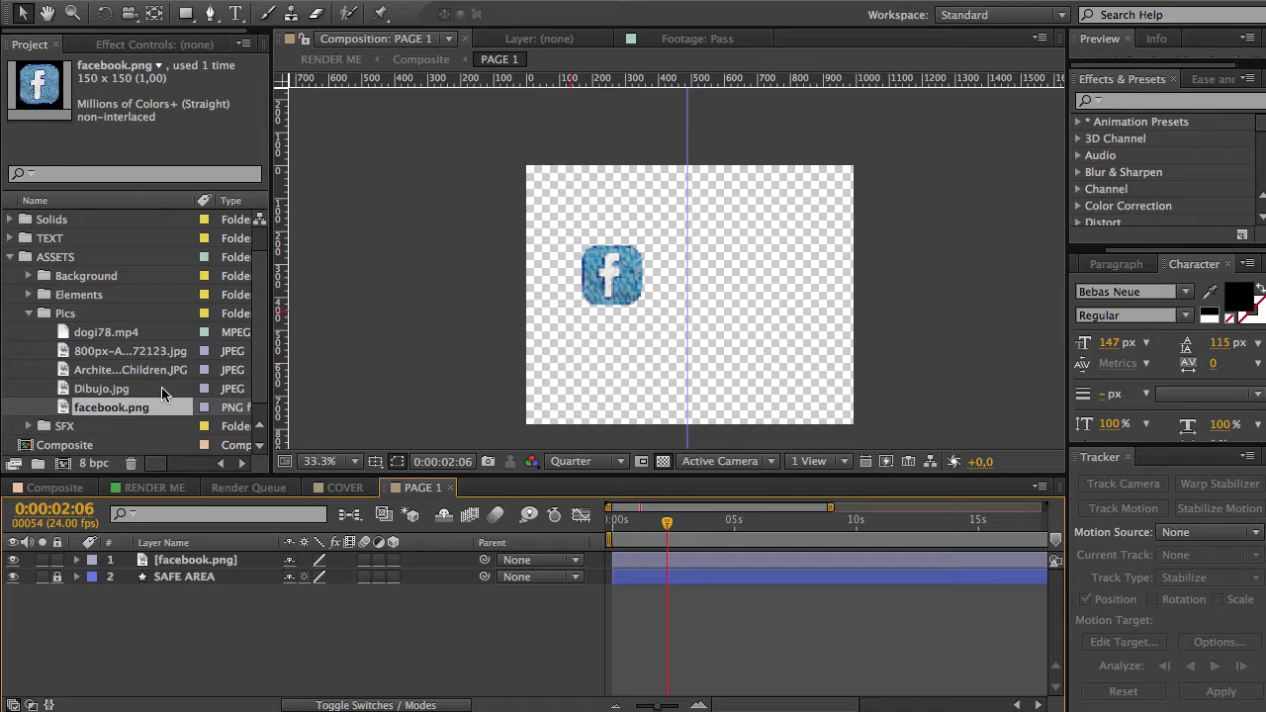
pyautogui.click(107, 337)
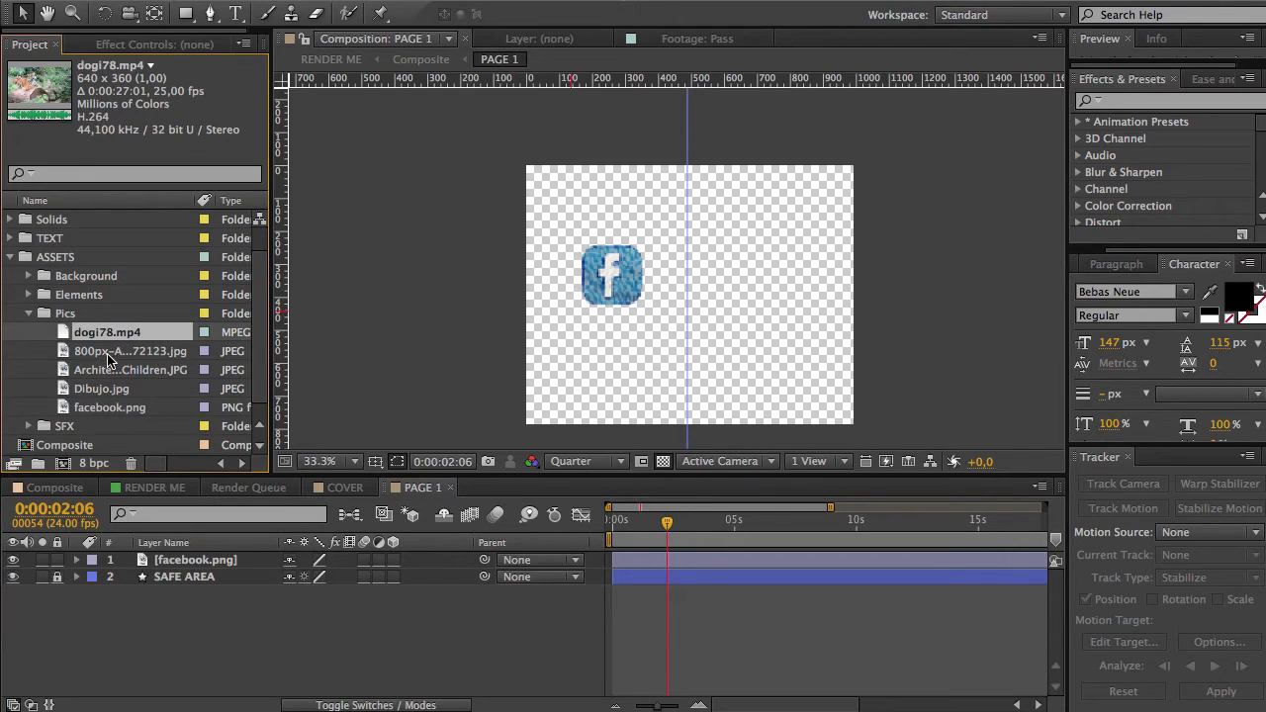
pyautogui.click(108, 356)
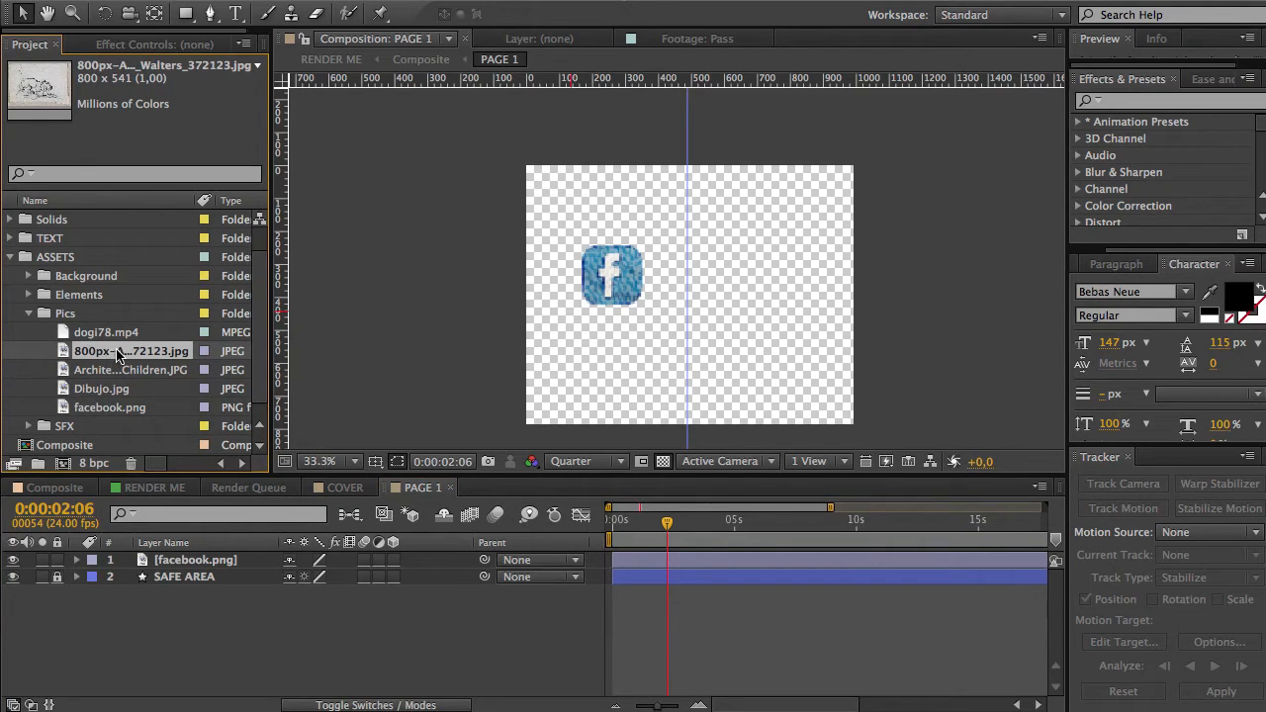
pyautogui.moveTo(337, 397); pyautogui.dragTo(281, 610)
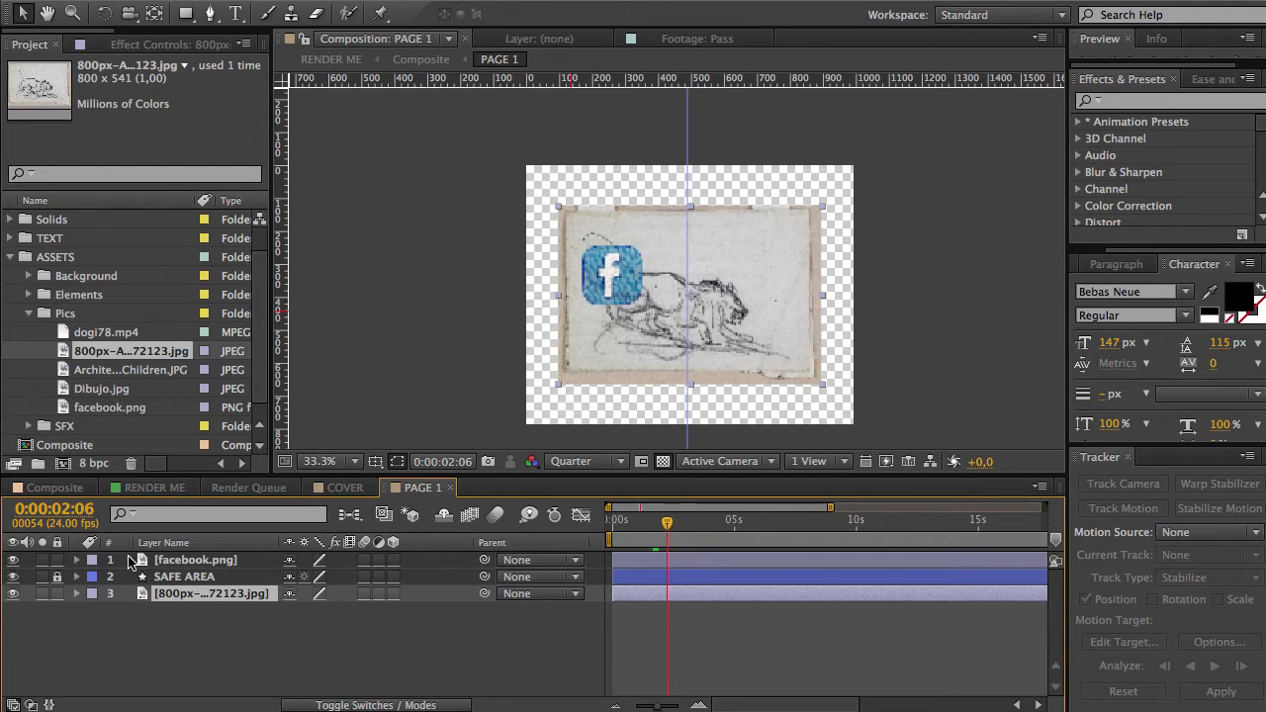
# - Hide the facebook.png layer in PAGE 1 and check the lion drawing on the open book in the Composite composition
pyautogui.click(13, 561)
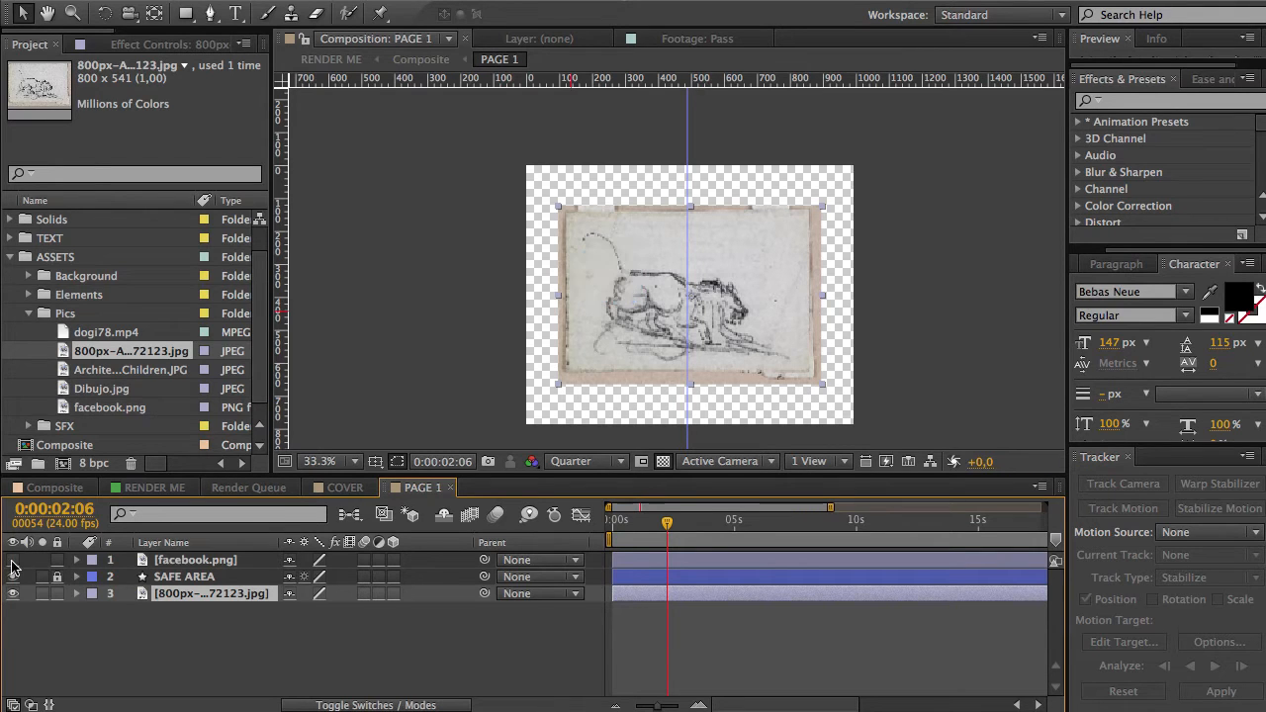
pyautogui.click(170, 636)
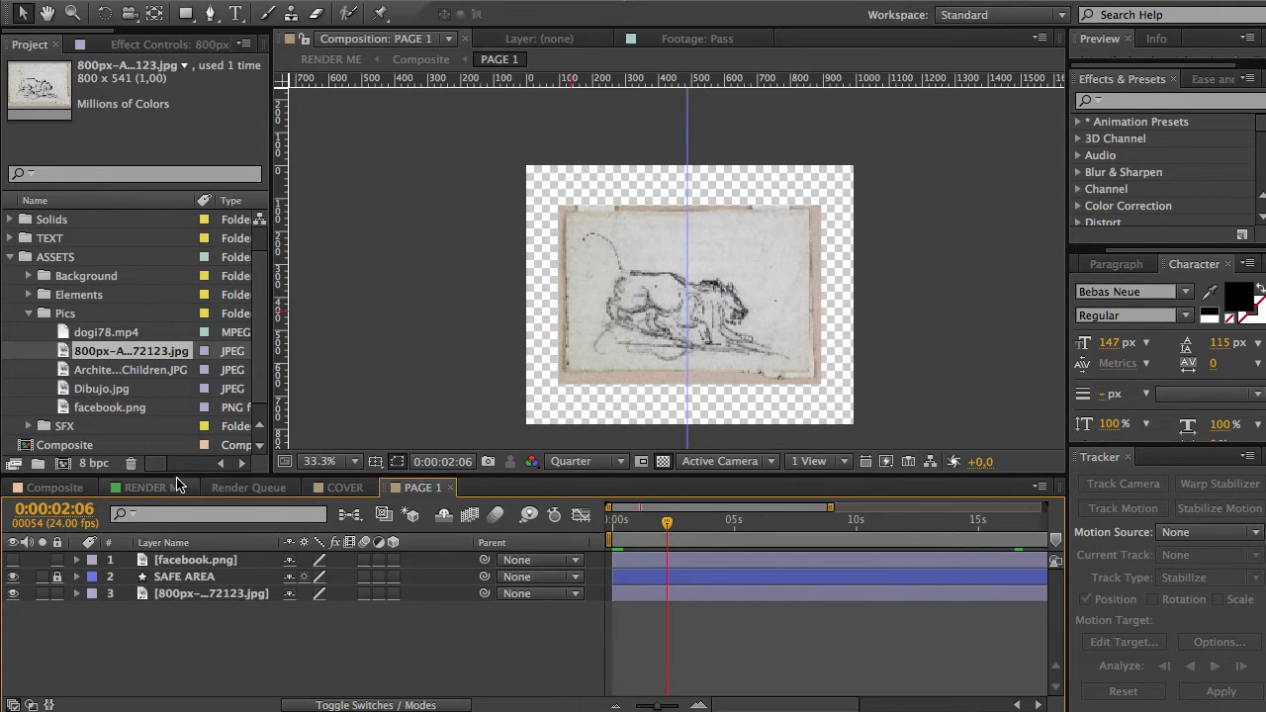
pyautogui.click(56, 487)
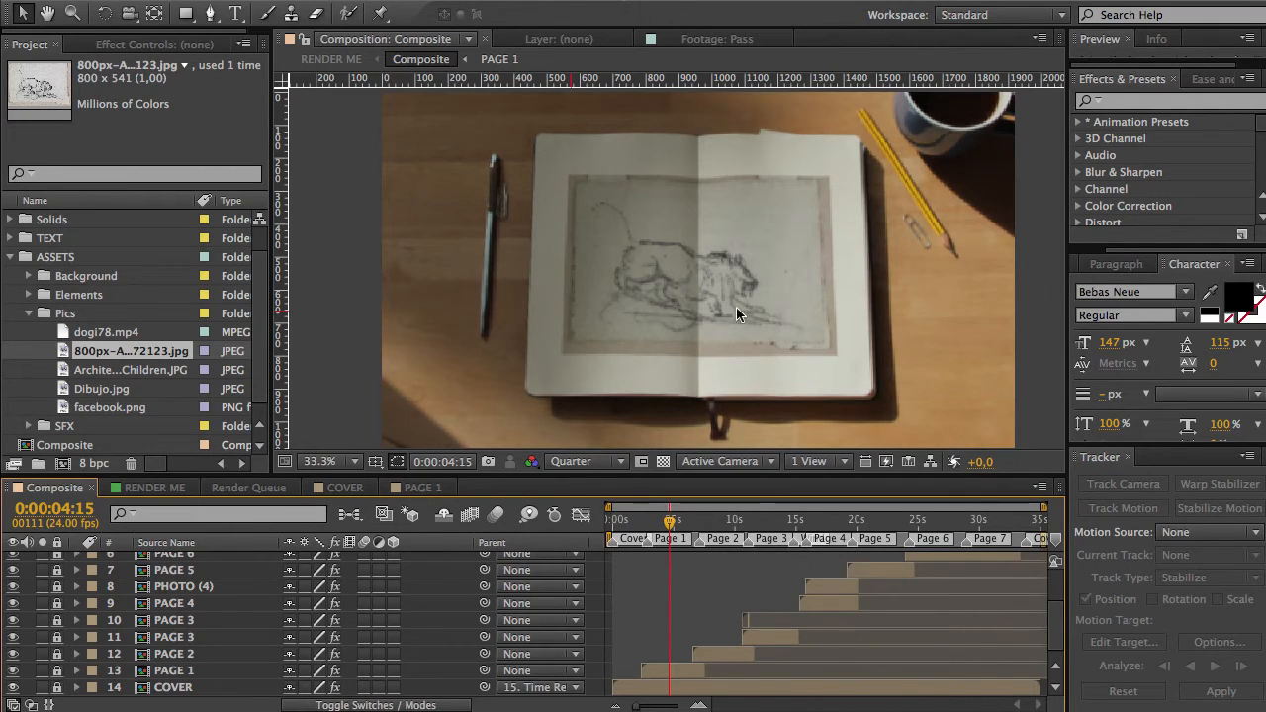
# - In PAGE 1, draw a closed six-point Pen mask around the lion on the drawing's layer, cutting off the picture's borders
pyautogui.click(418, 489)
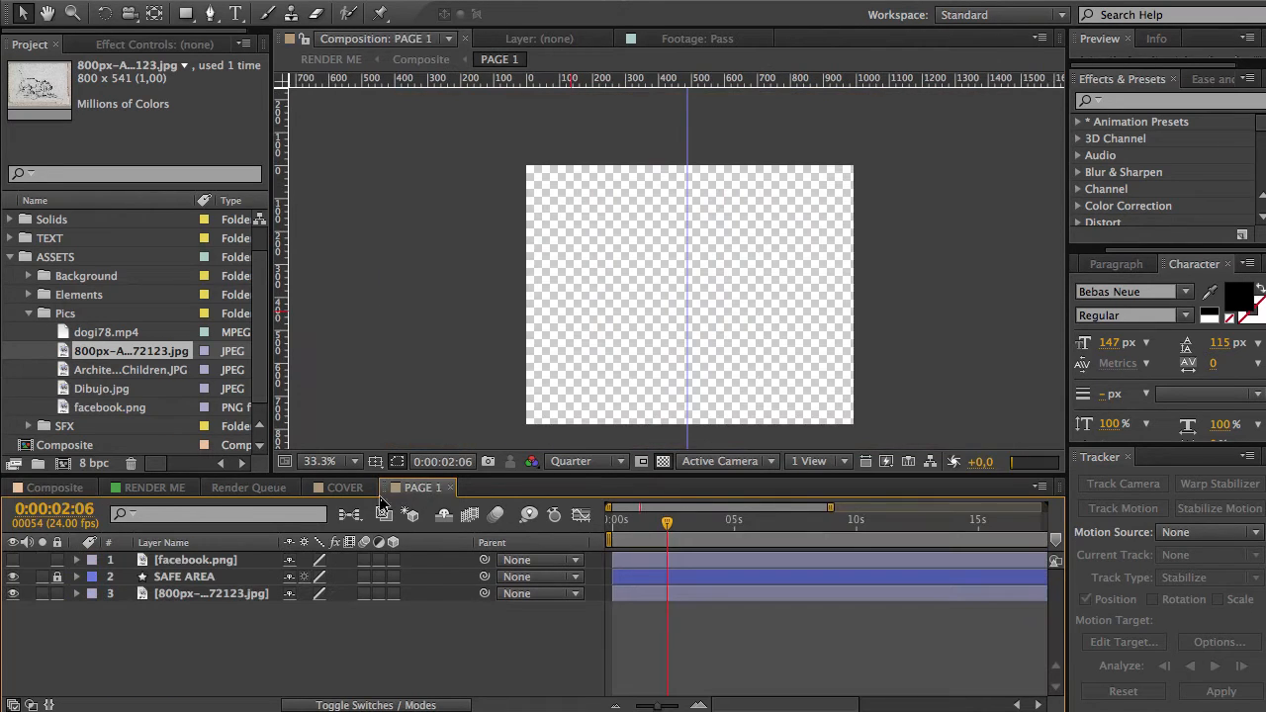
pyautogui.click(207, 596)
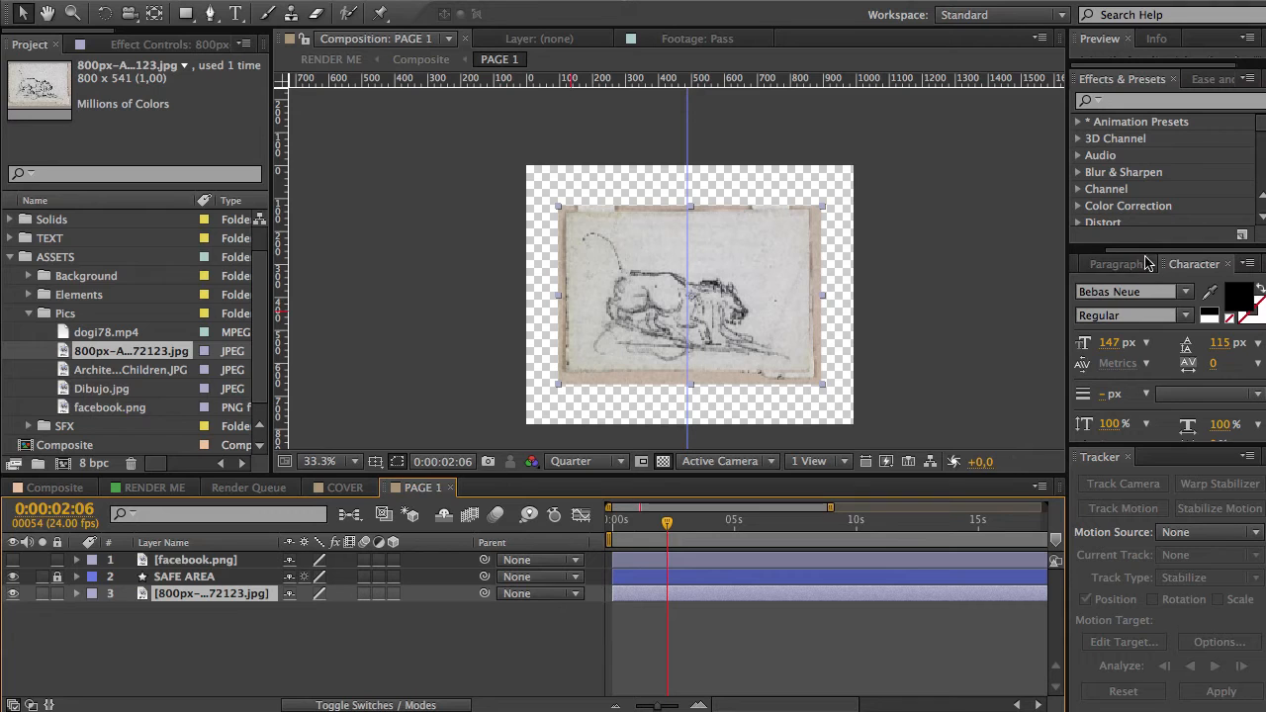
pyautogui.click(210, 13)
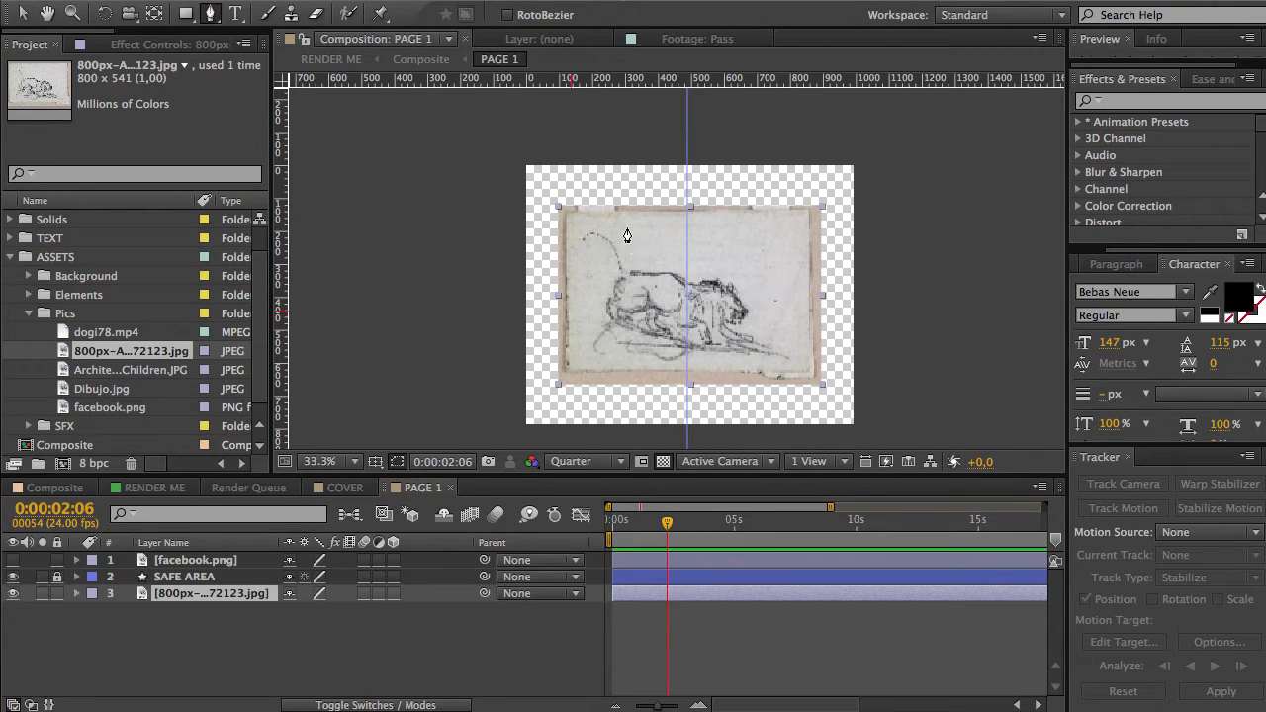
pyautogui.click(573, 221)
pyautogui.click(744, 231)
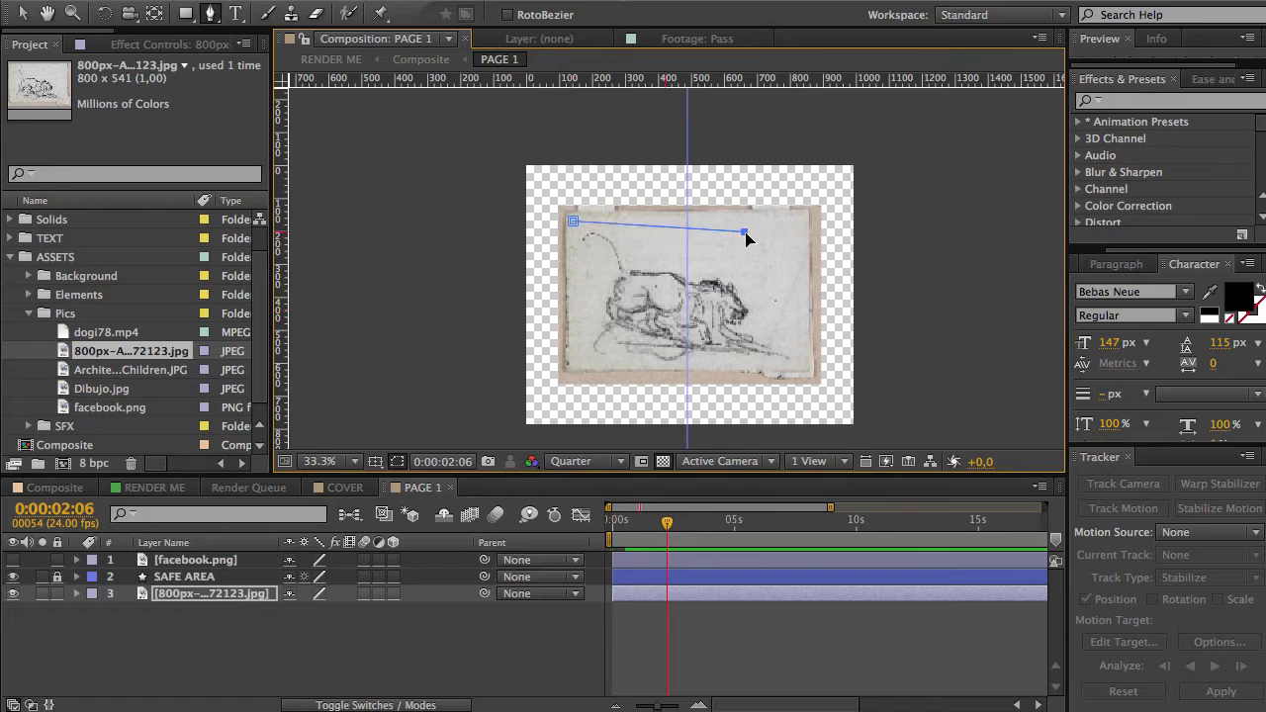
pyautogui.click(790, 320)
pyautogui.click(792, 368)
pyautogui.click(630, 367)
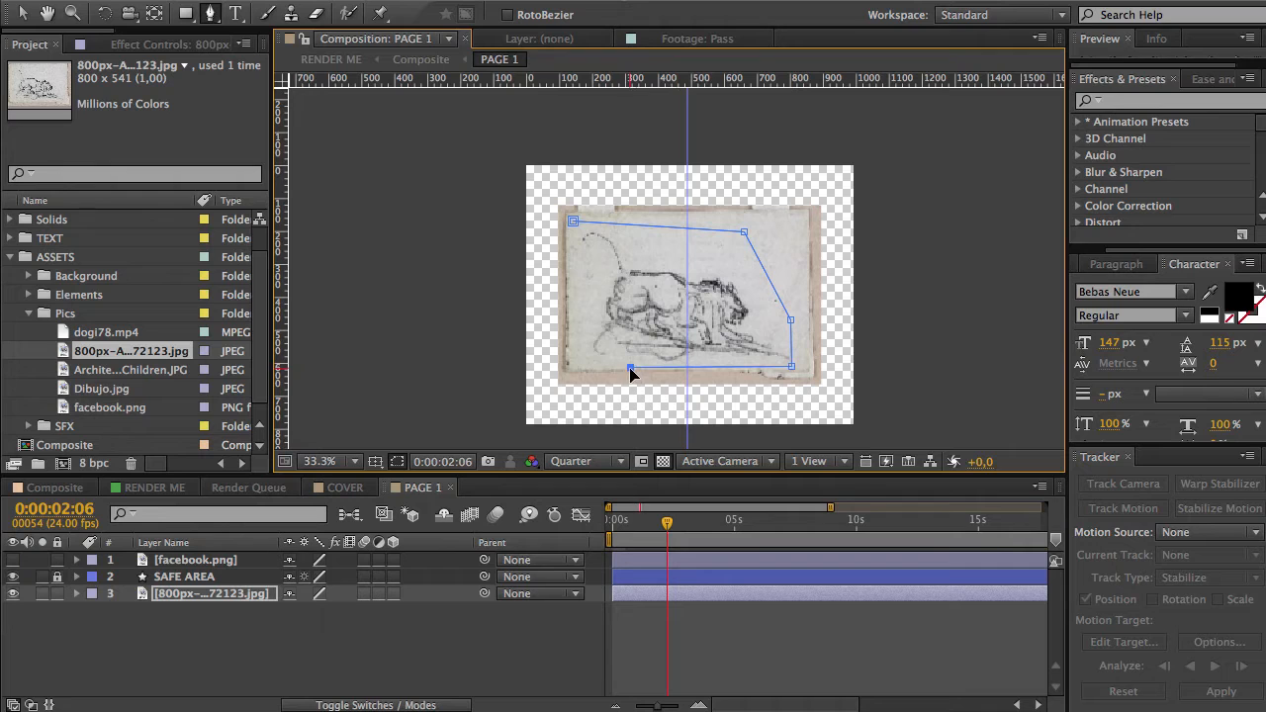
pyautogui.click(573, 360)
pyautogui.click(574, 222)
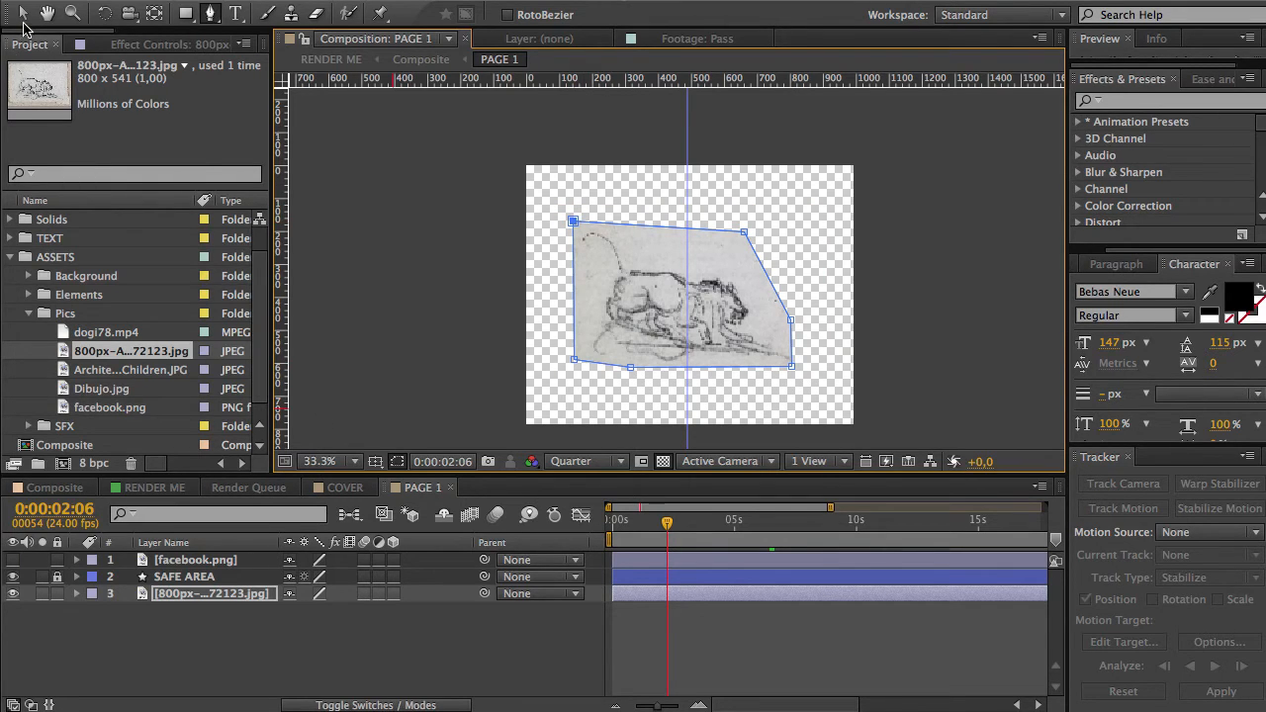
pyautogui.press('v')
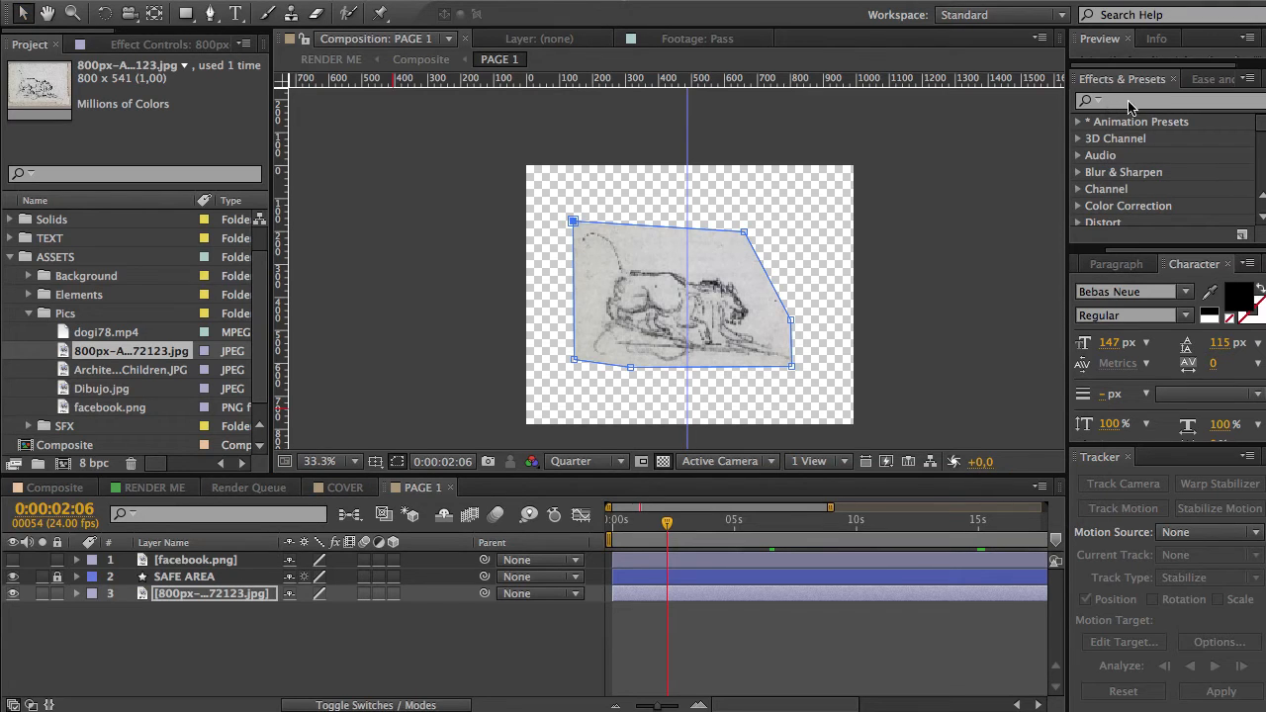
# - Find the Levels effect and apply it to the lion drawing
pyautogui.click(1150, 102)
pyautogui.write('levels')
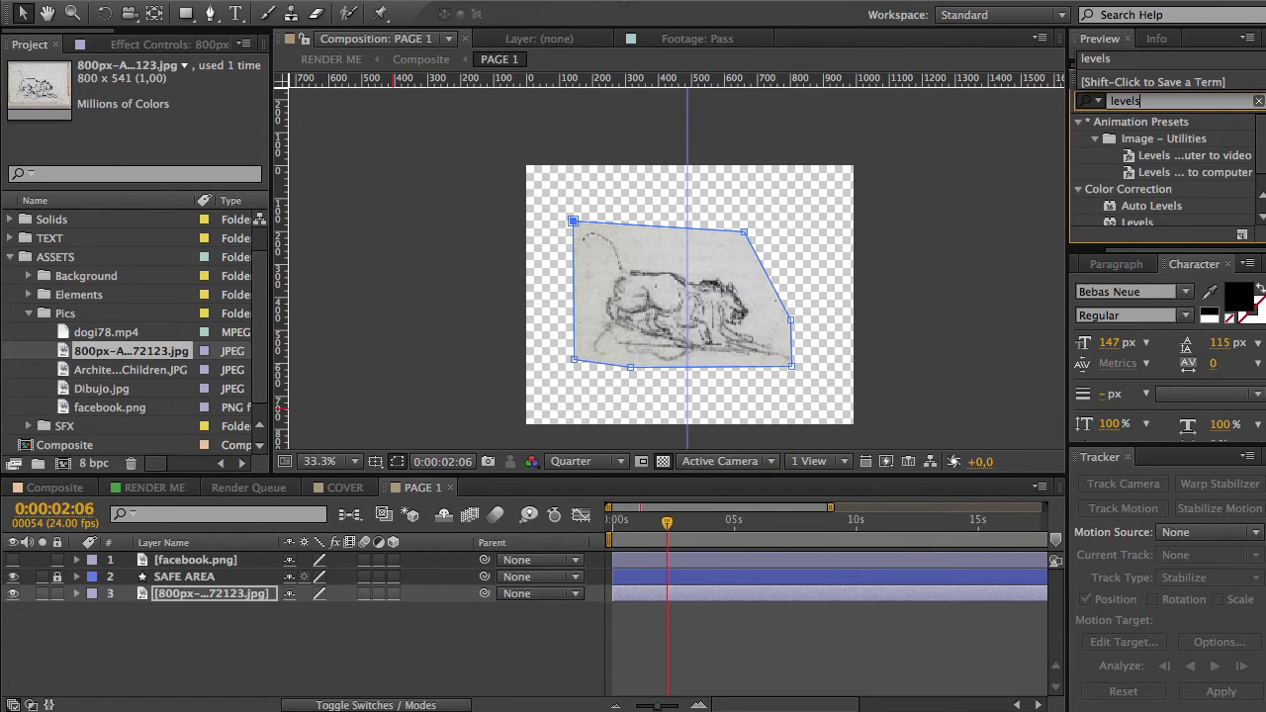
pyautogui.click(1135, 224)
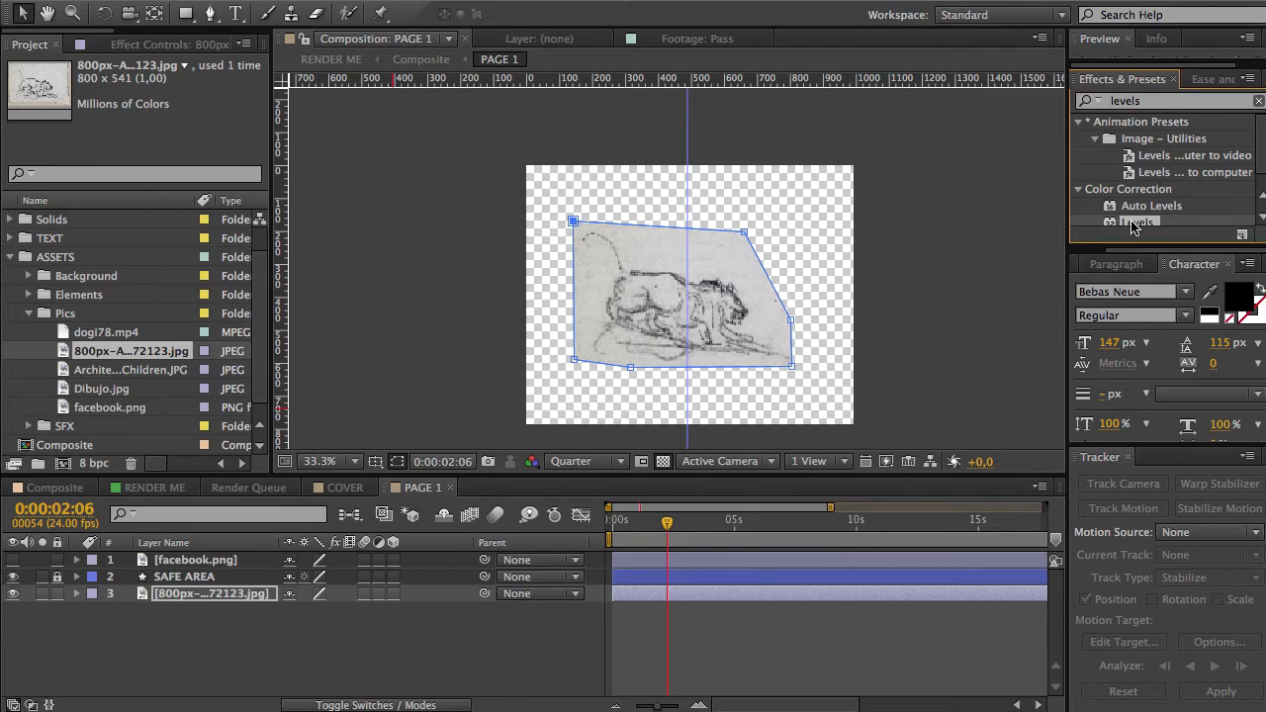
pyautogui.moveTo(969, 248)
pyautogui.mouseDown()
pyautogui.moveTo(643, 279)
pyautogui.moveTo(660, 282)
pyautogui.mouseUp()
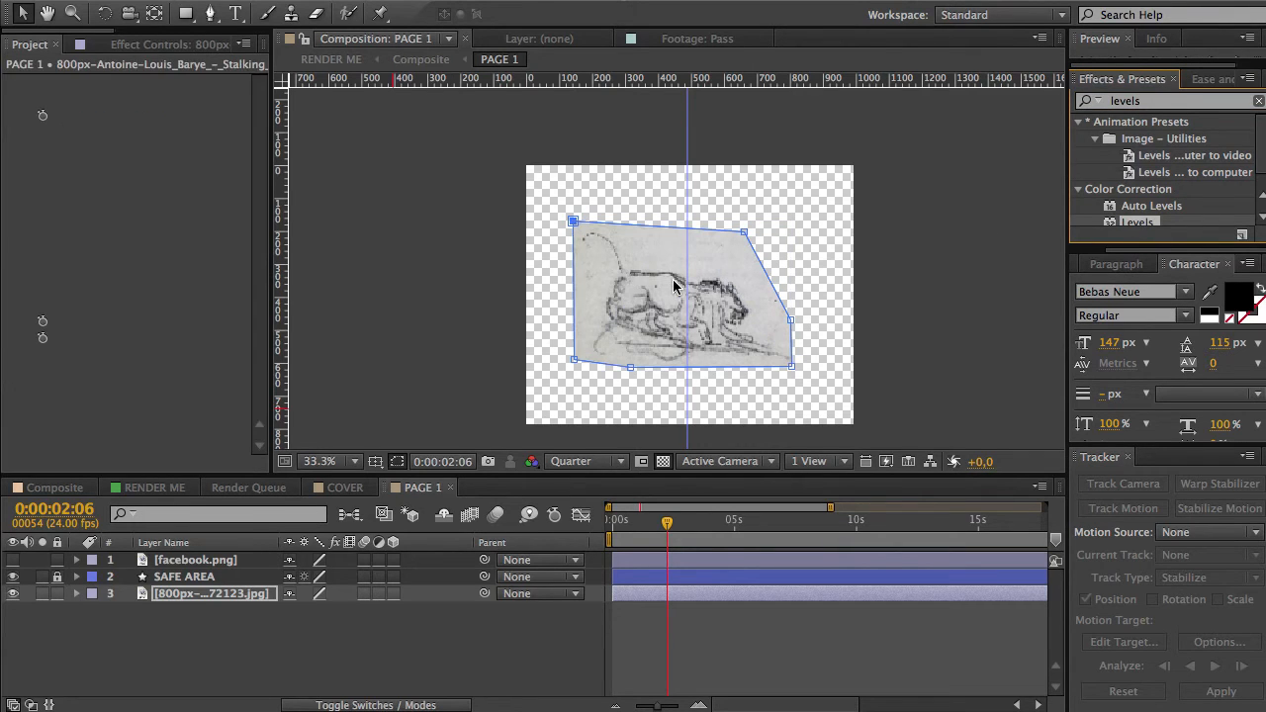
# - Widen the effect settings area and set the Levels Input Black to 33 and Input White to 183
pyautogui.moveTo(275, 119); pyautogui.dragTo(361, 117)
pyautogui.moveTo(304, 204); pyautogui.dragTo(259, 203)
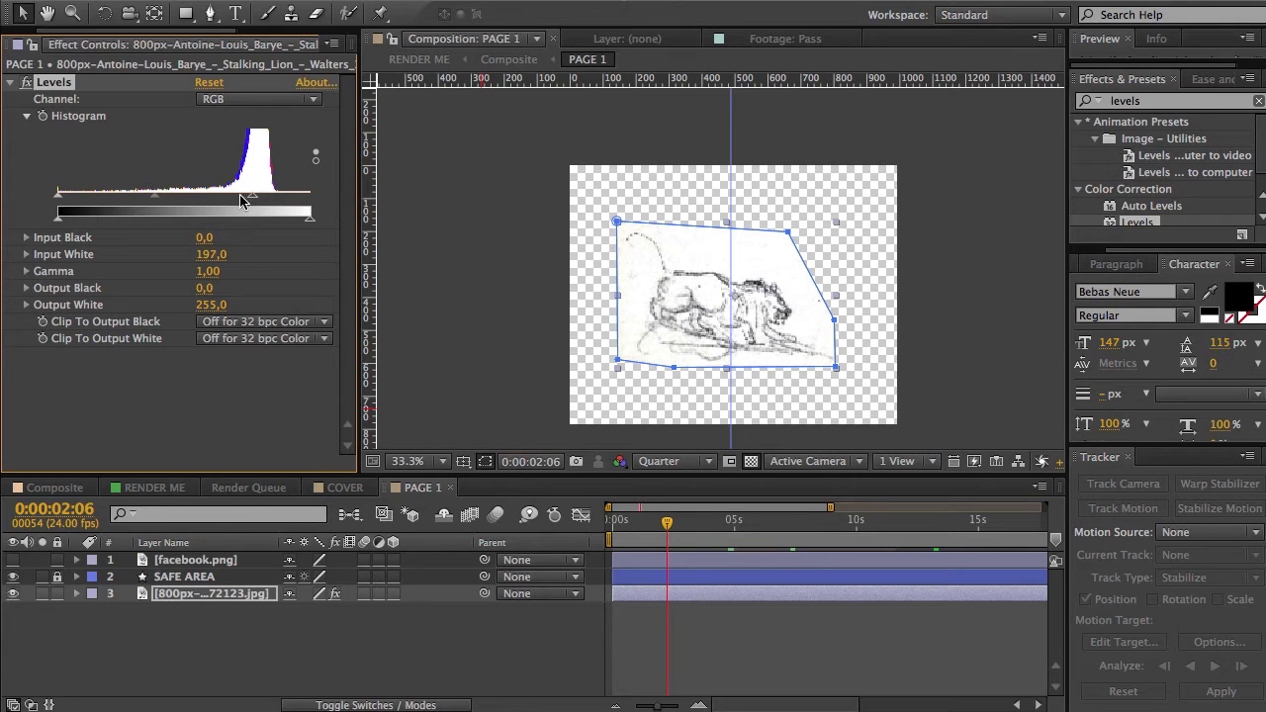
pyautogui.moveTo(57, 194); pyautogui.dragTo(86, 203)
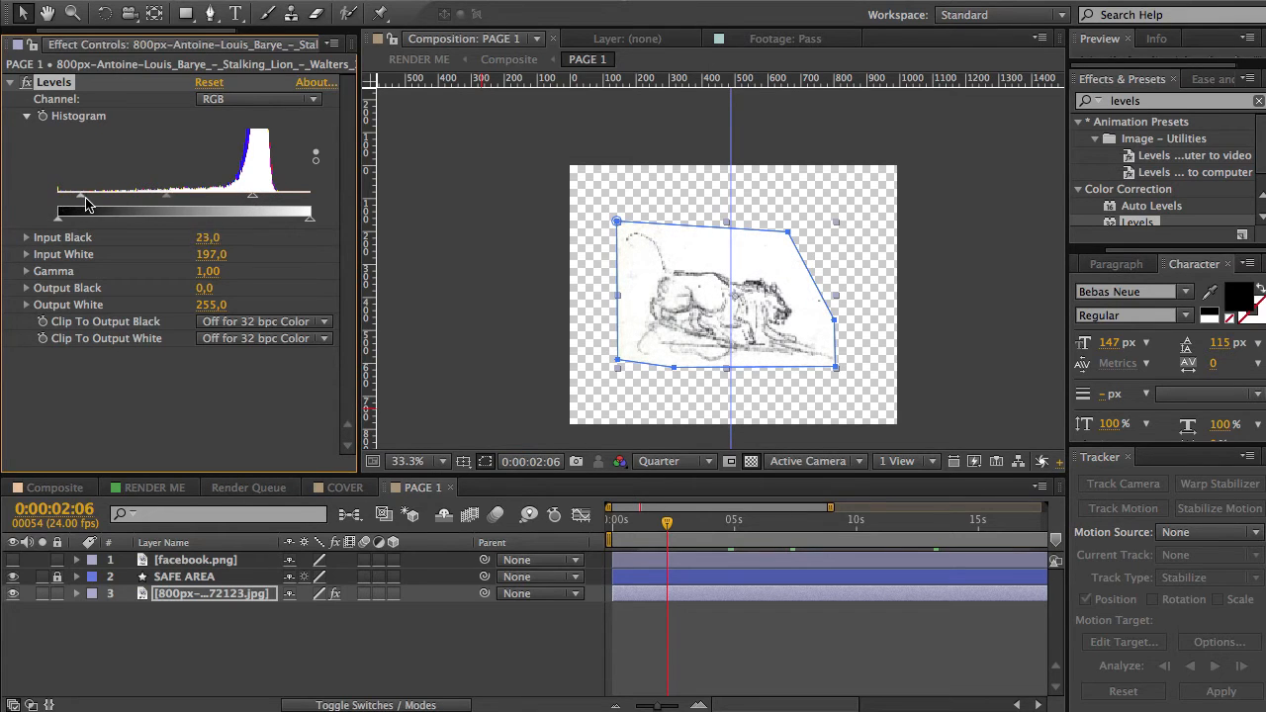
pyautogui.moveTo(260, 198); pyautogui.dragTo(241, 201)
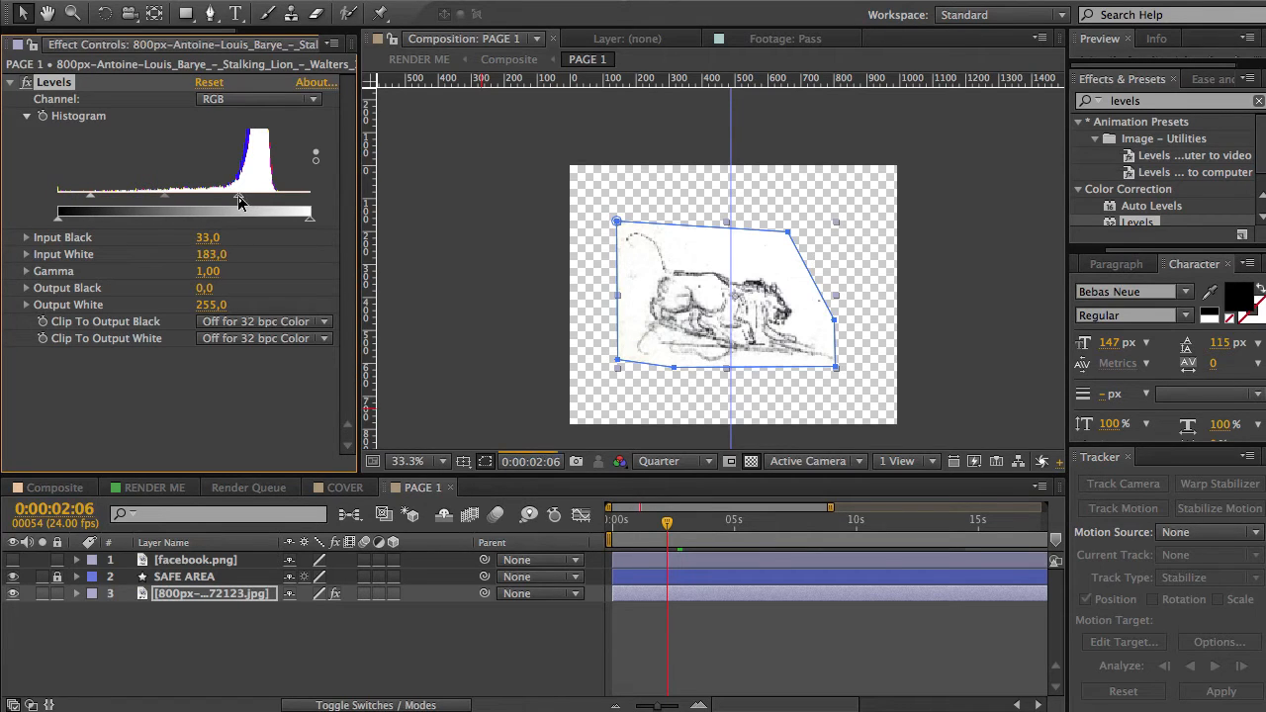
pyautogui.click(314, 645)
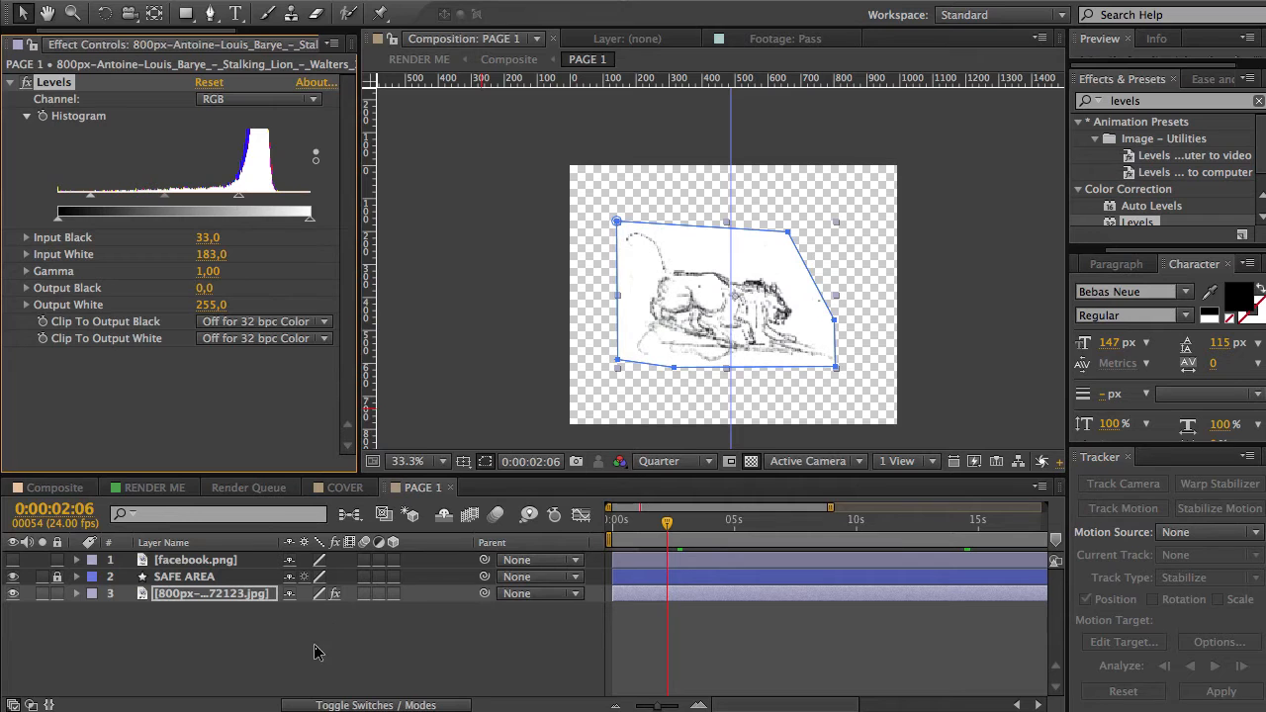
# - Set the preview resolution to Full in both the PAGE 1 and Composite compositions to check the cleaned-up lion drawing
pyautogui.click(696, 462)
pyautogui.click(706, 510)
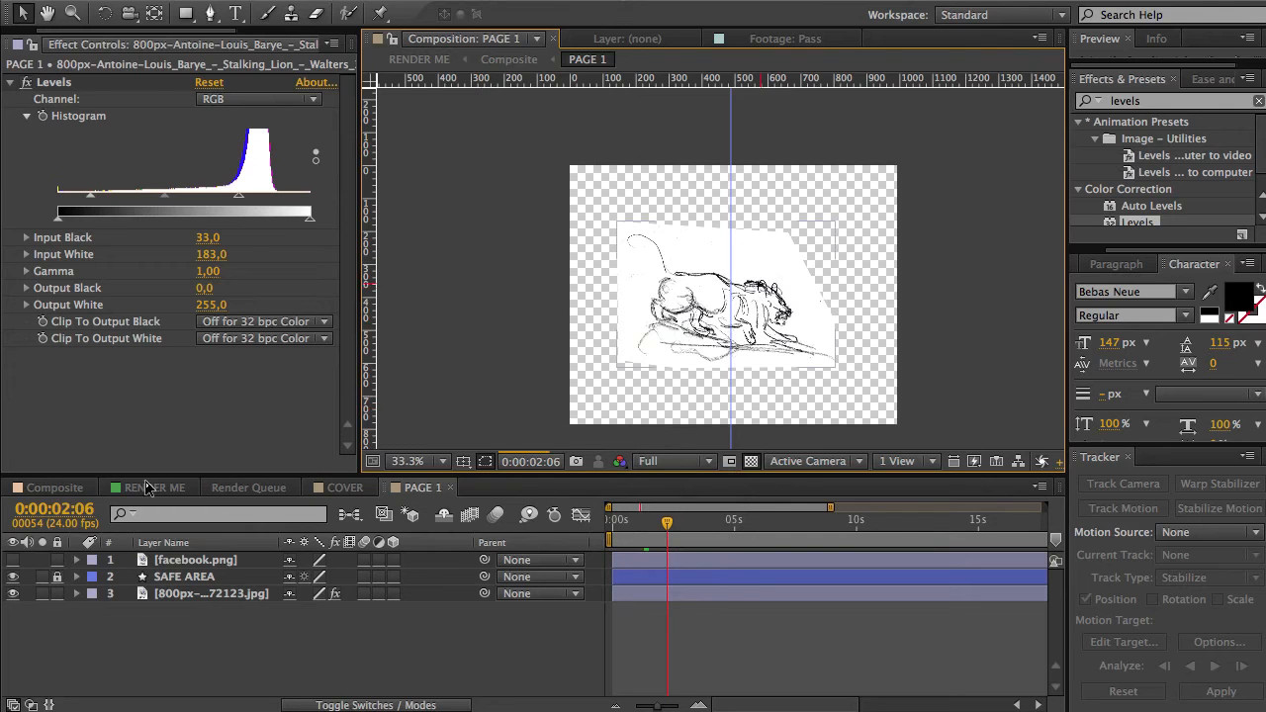
pyautogui.click(54, 487)
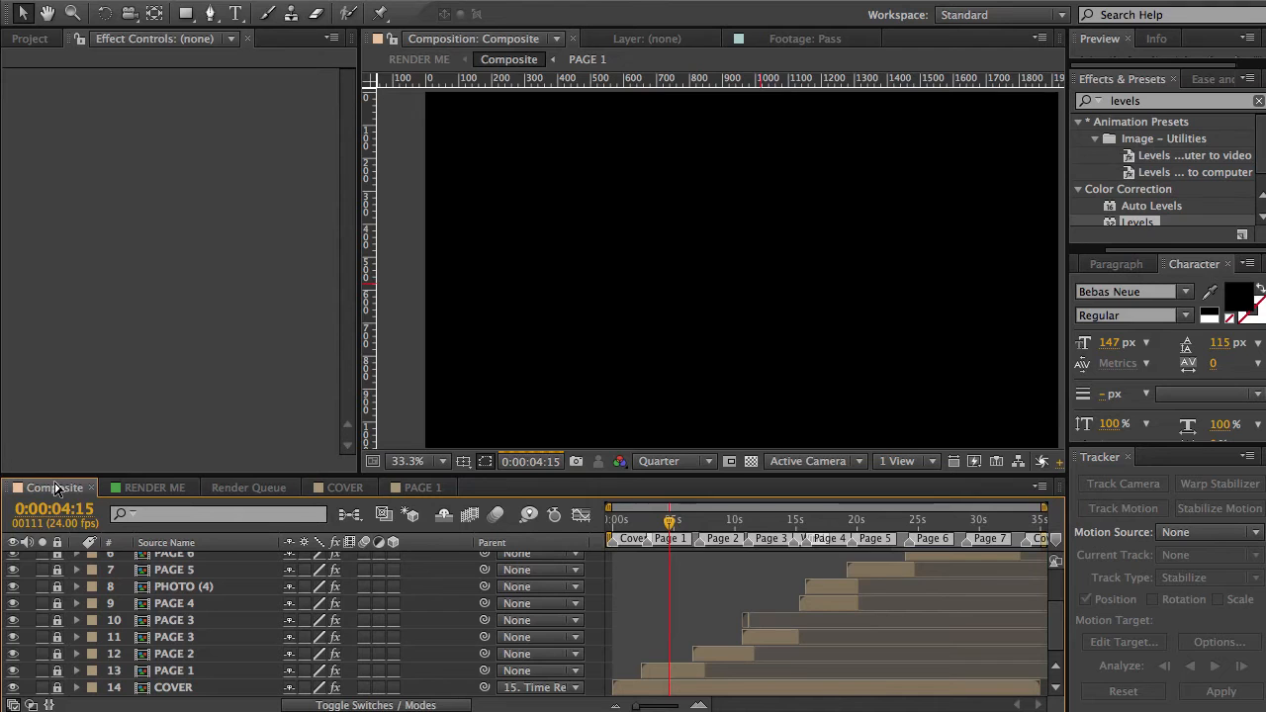
pyautogui.click(697, 464)
pyautogui.click(678, 508)
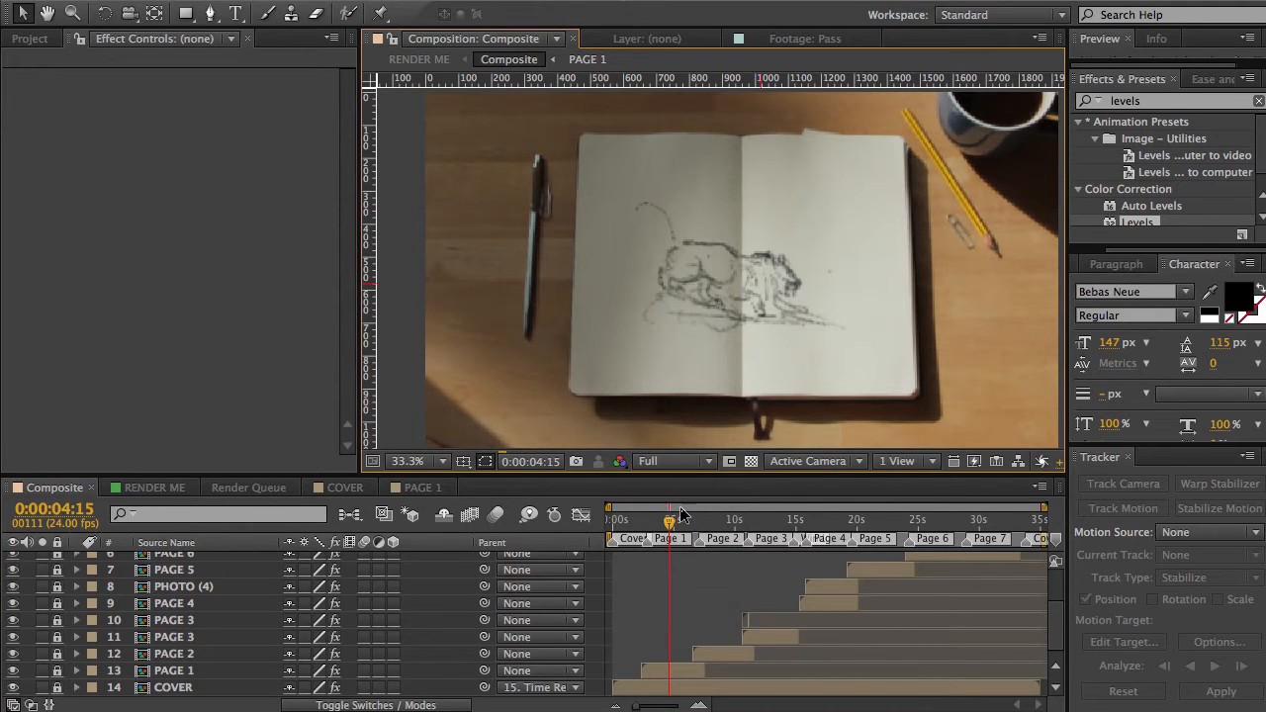
# - Set the Composite preview resolution to Quarter and, in PAGE 1, feather the lion drawing's mask by 39 pixels
pyautogui.click(711, 462)
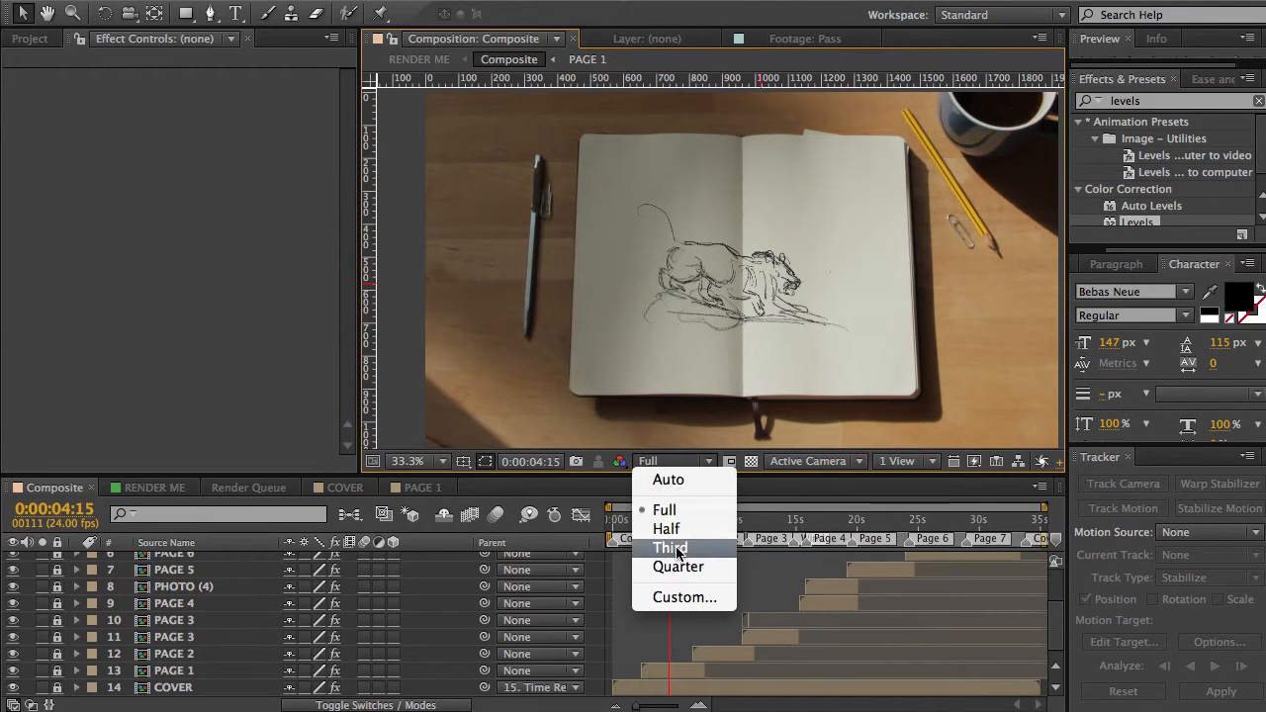
pyautogui.click(682, 565)
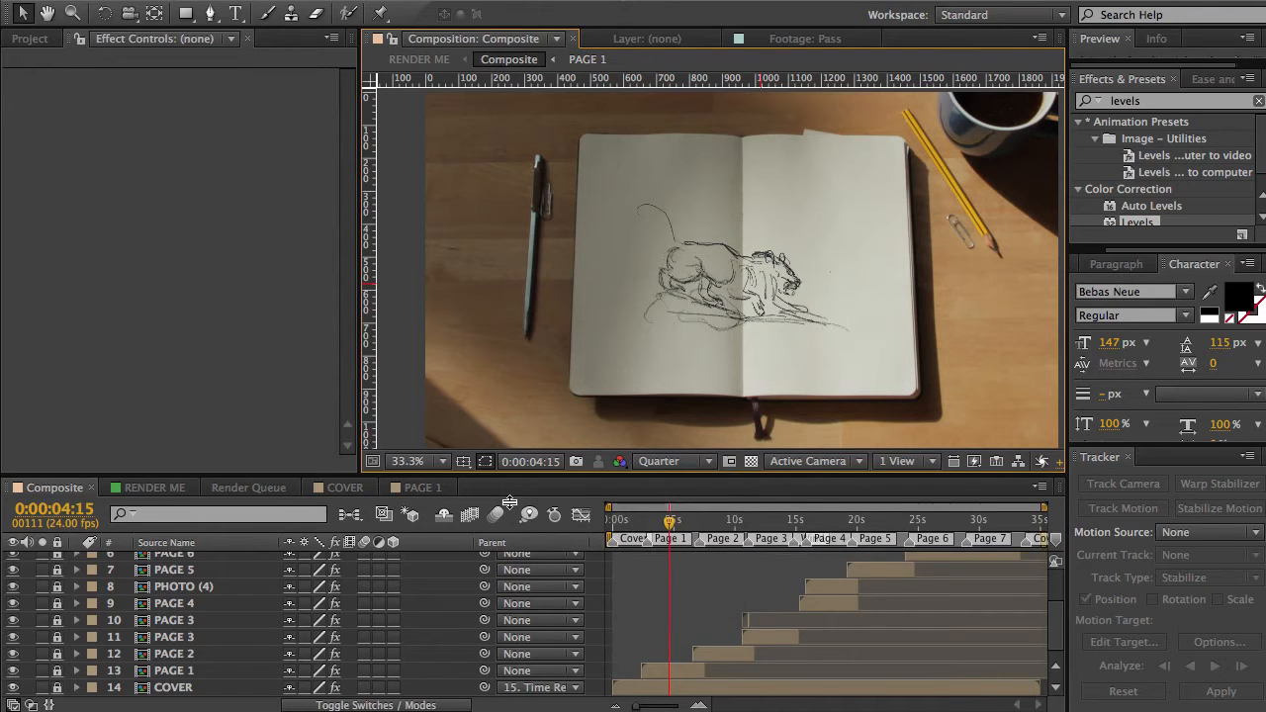
pyautogui.click(421, 487)
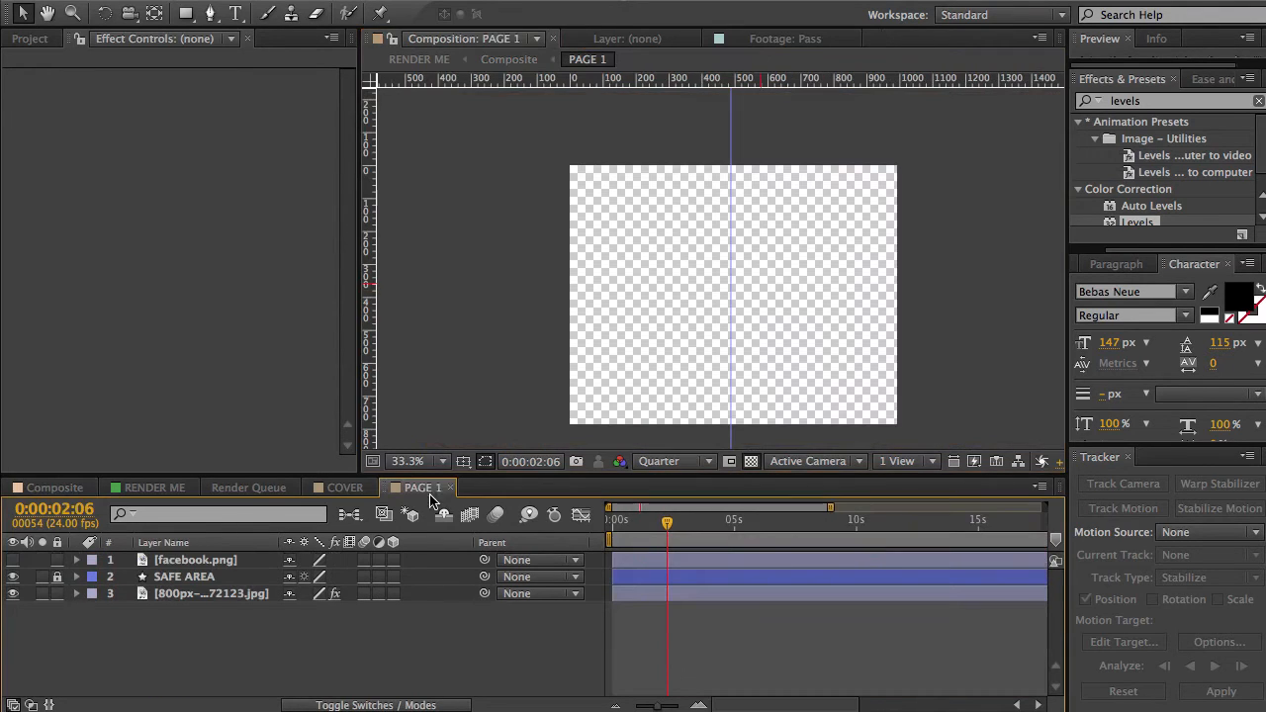
pyautogui.click(236, 595)
pyautogui.press('m')
pyautogui.press('m')
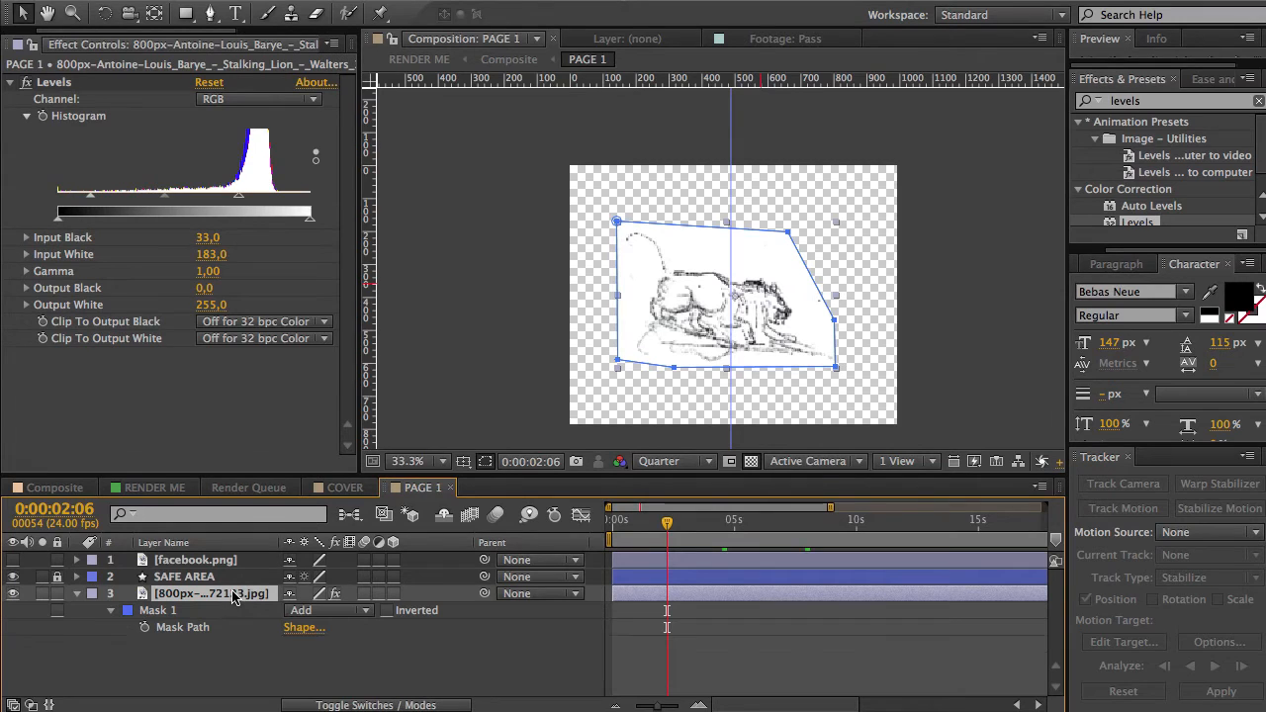
pyautogui.moveTo(329, 645); pyautogui.dragTo(366, 648)
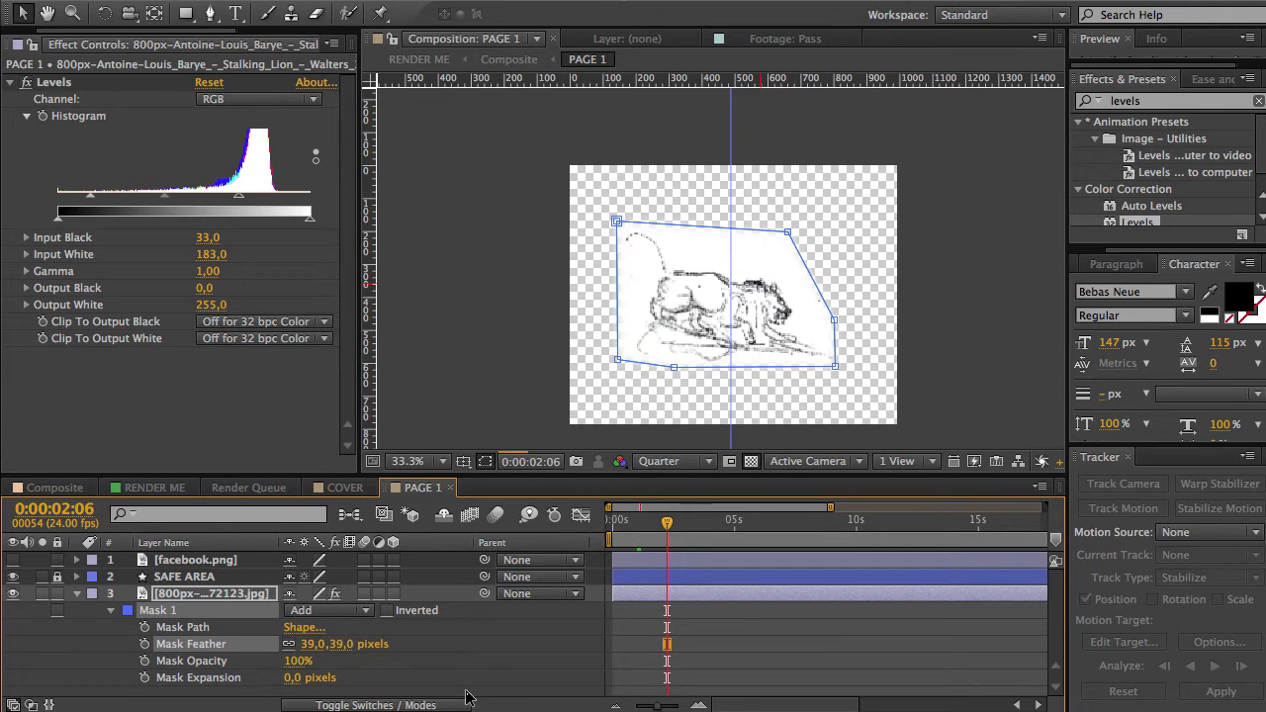
pyautogui.click(47, 663)
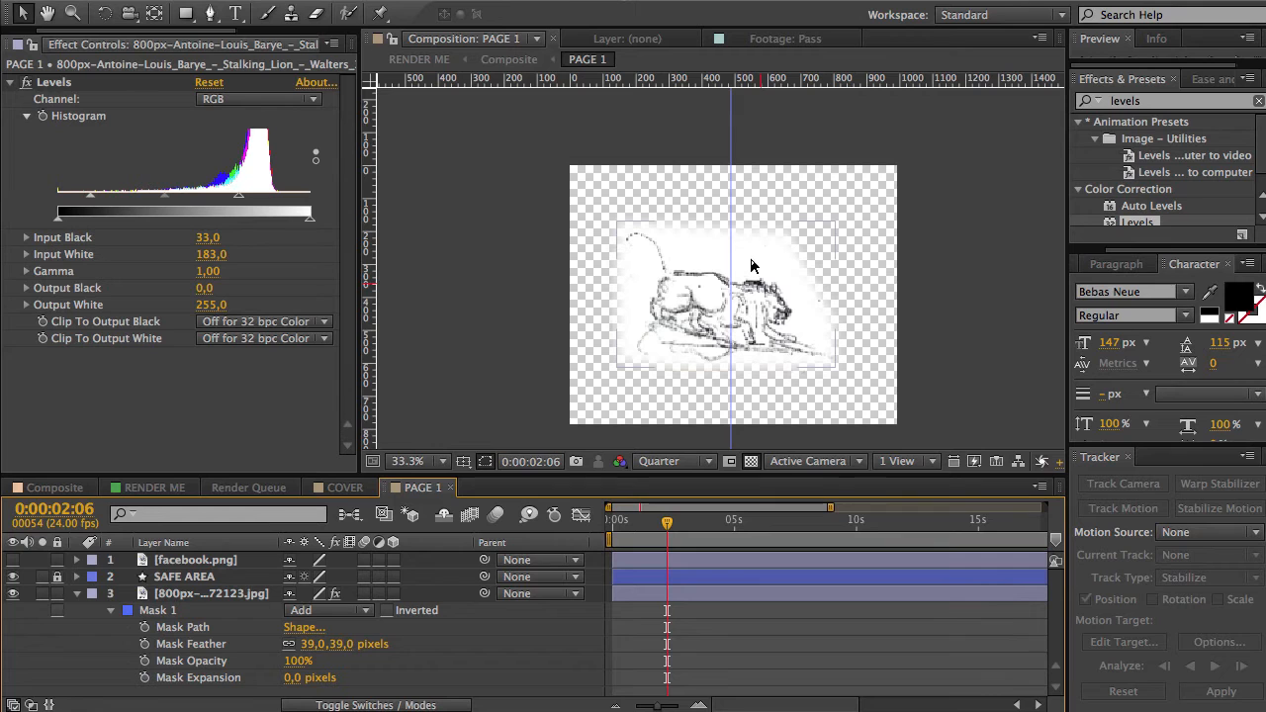
# - Check the blending modes of the PAGE layers in the Composite composition
pyautogui.click(73, 491)
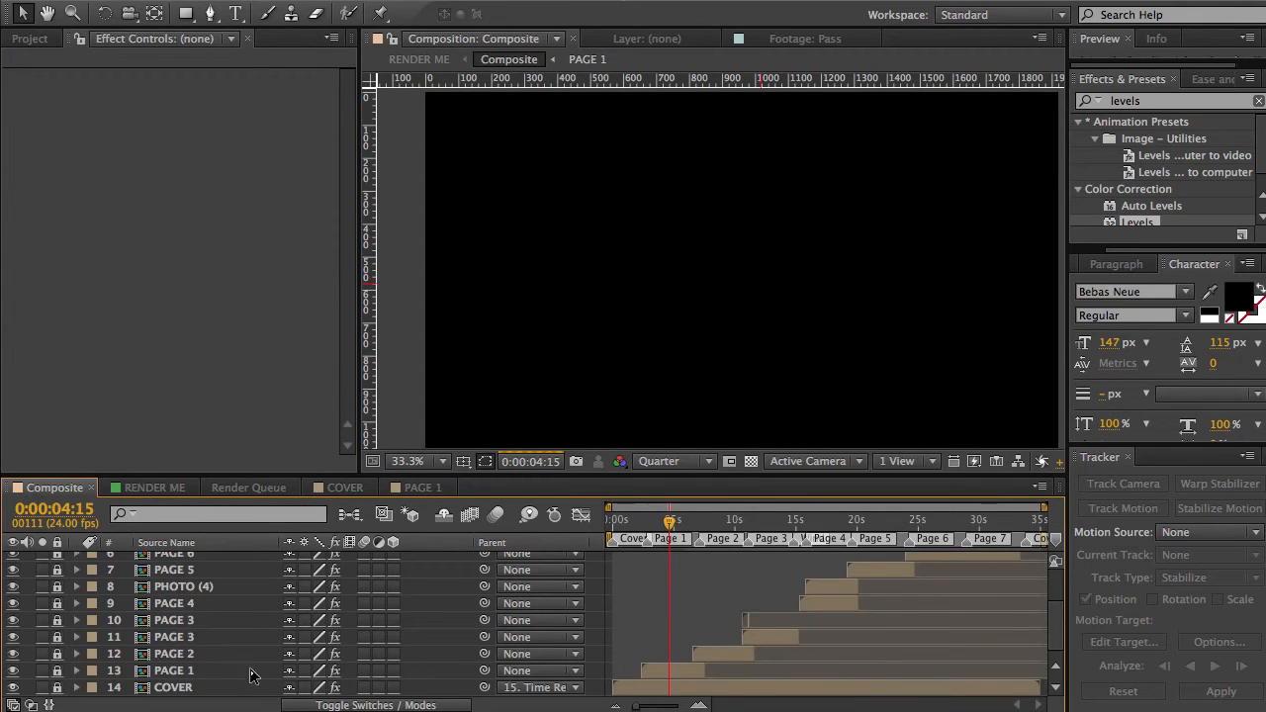
pyautogui.click(321, 705)
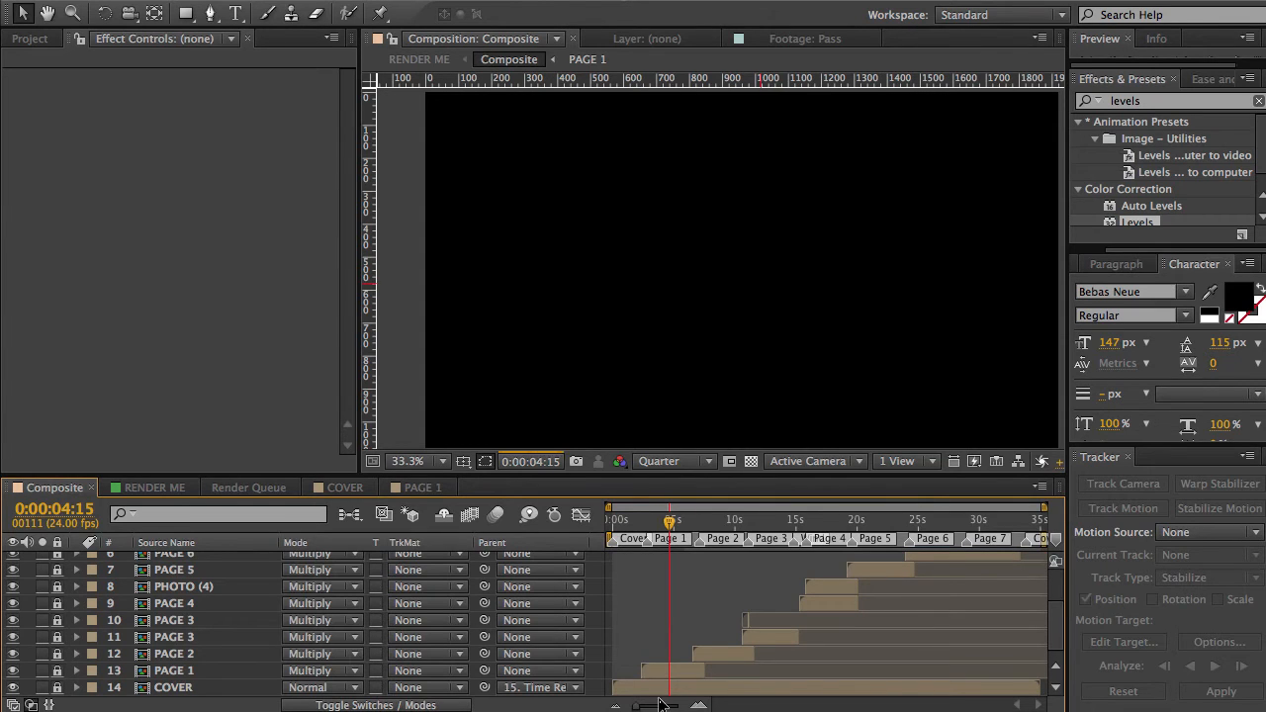
pyautogui.click(345, 705)
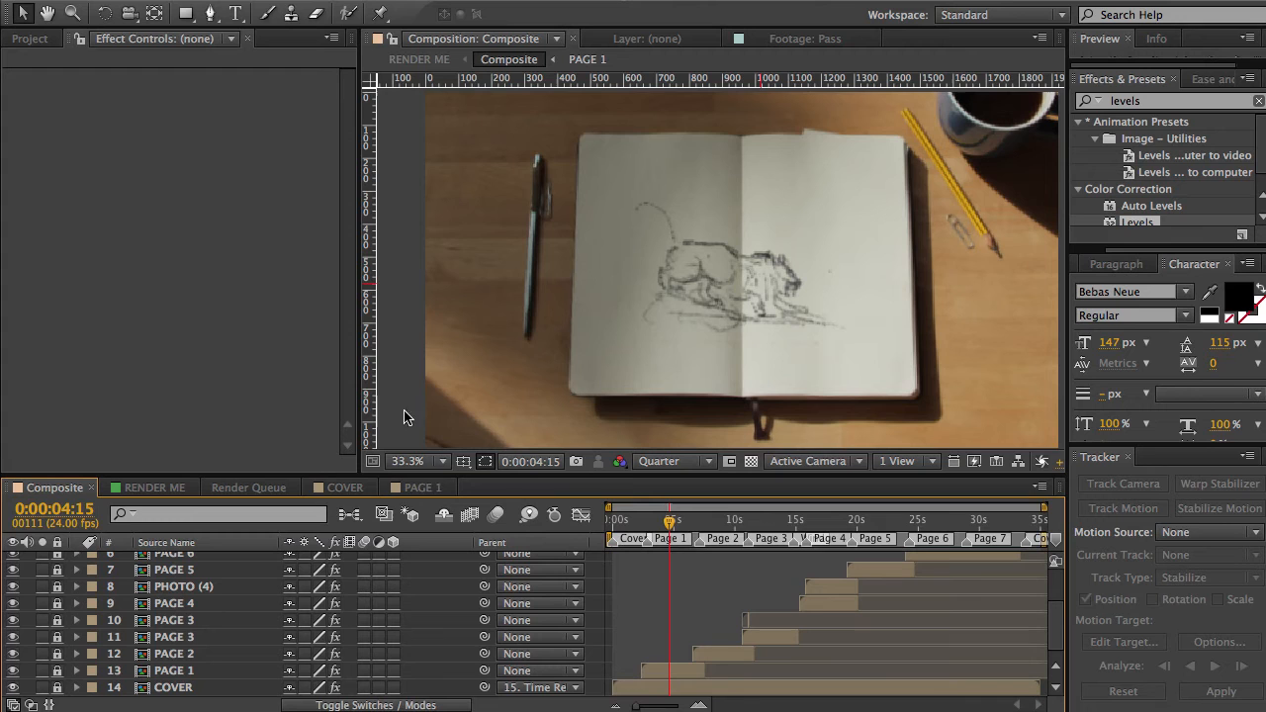
# - In PAGE 1, make the facebook.png layer visible and move it beneath the lion drawing's layer
pyautogui.click(422, 487)
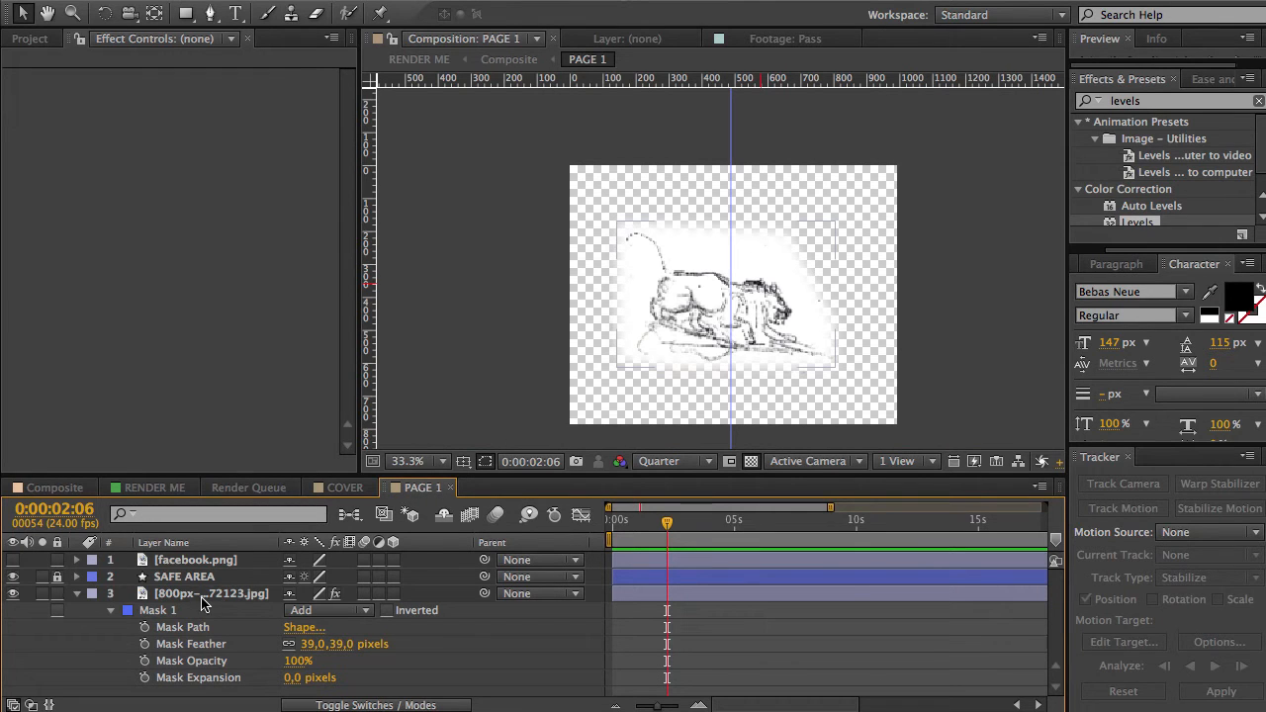
pyautogui.click(15, 576)
pyautogui.click(14, 561)
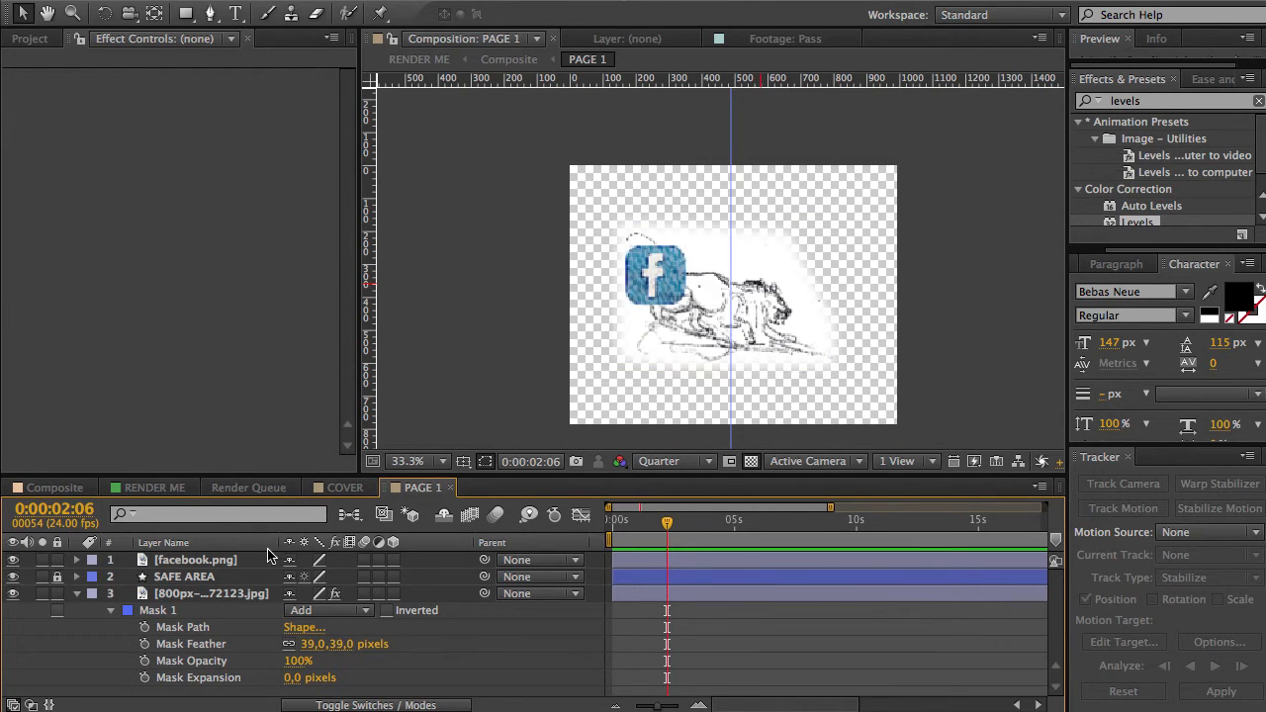
pyautogui.click(182, 610)
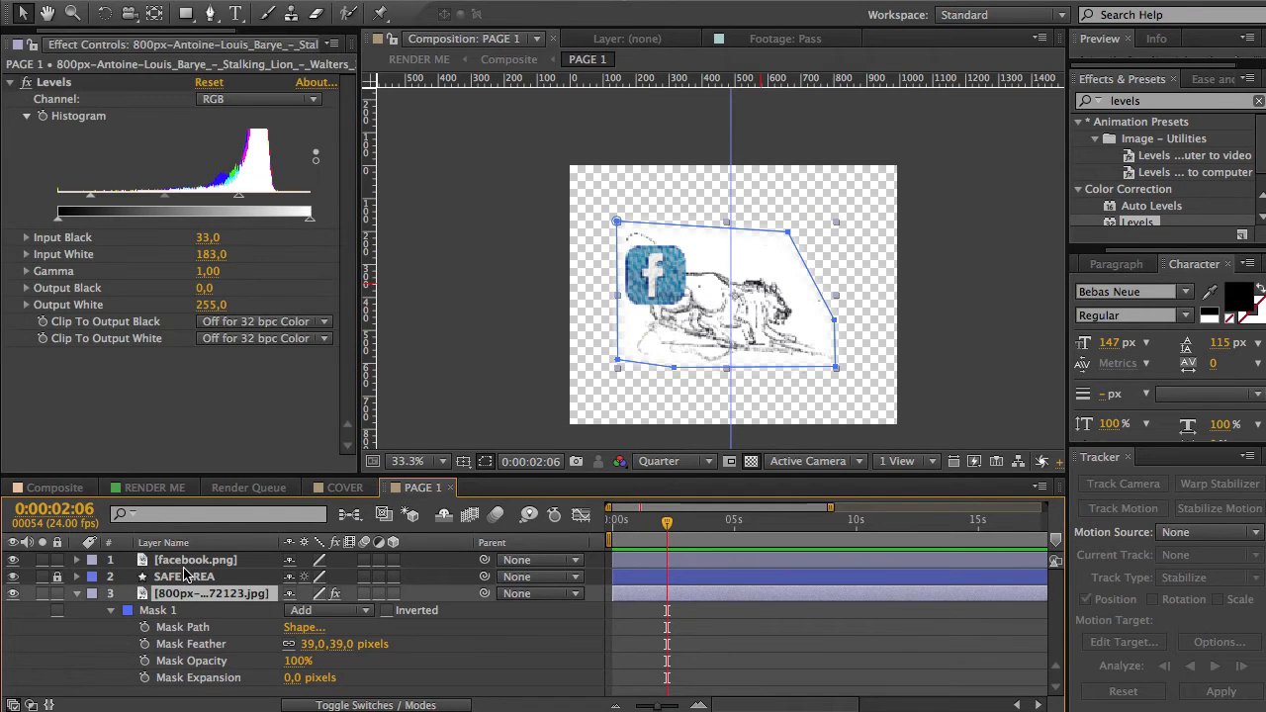
pyautogui.click(183, 562)
pyautogui.moveTo(195, 566); pyautogui.dragTo(169, 681)
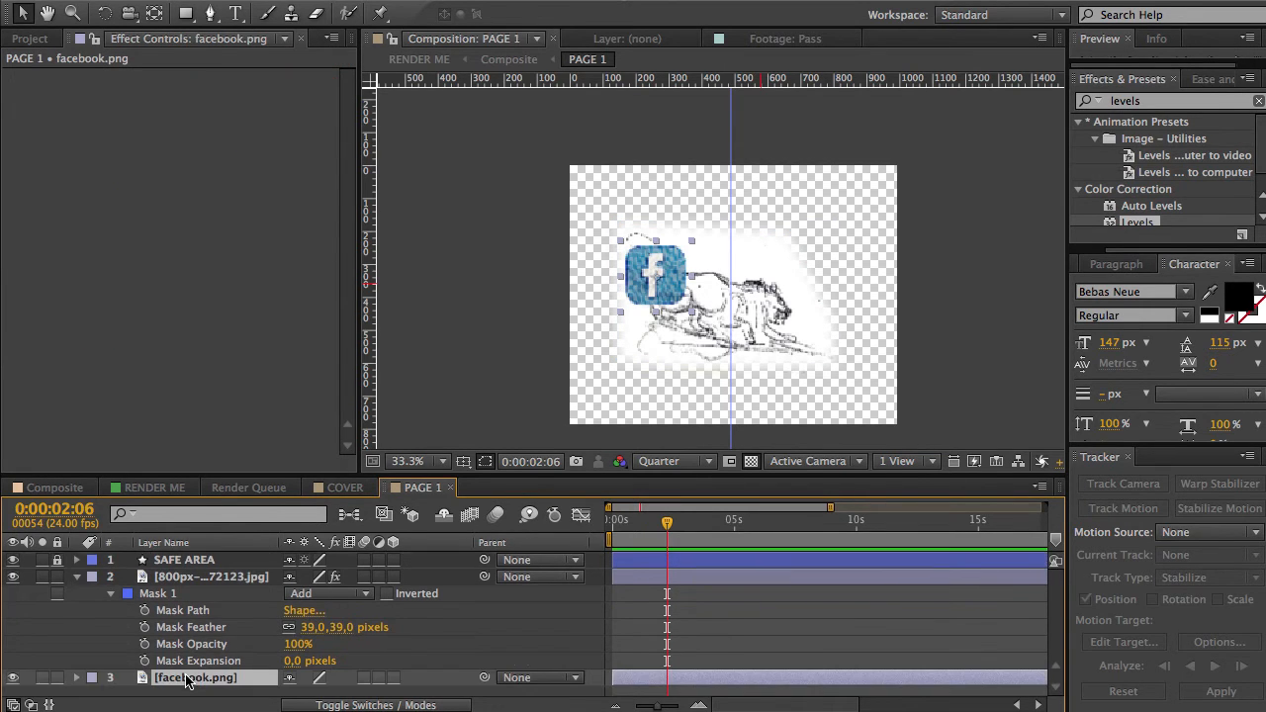
# - Set the lion layer's blending mode to Multiply and move the Facebook logo down over the lion's hind feet
pyautogui.click(189, 576)
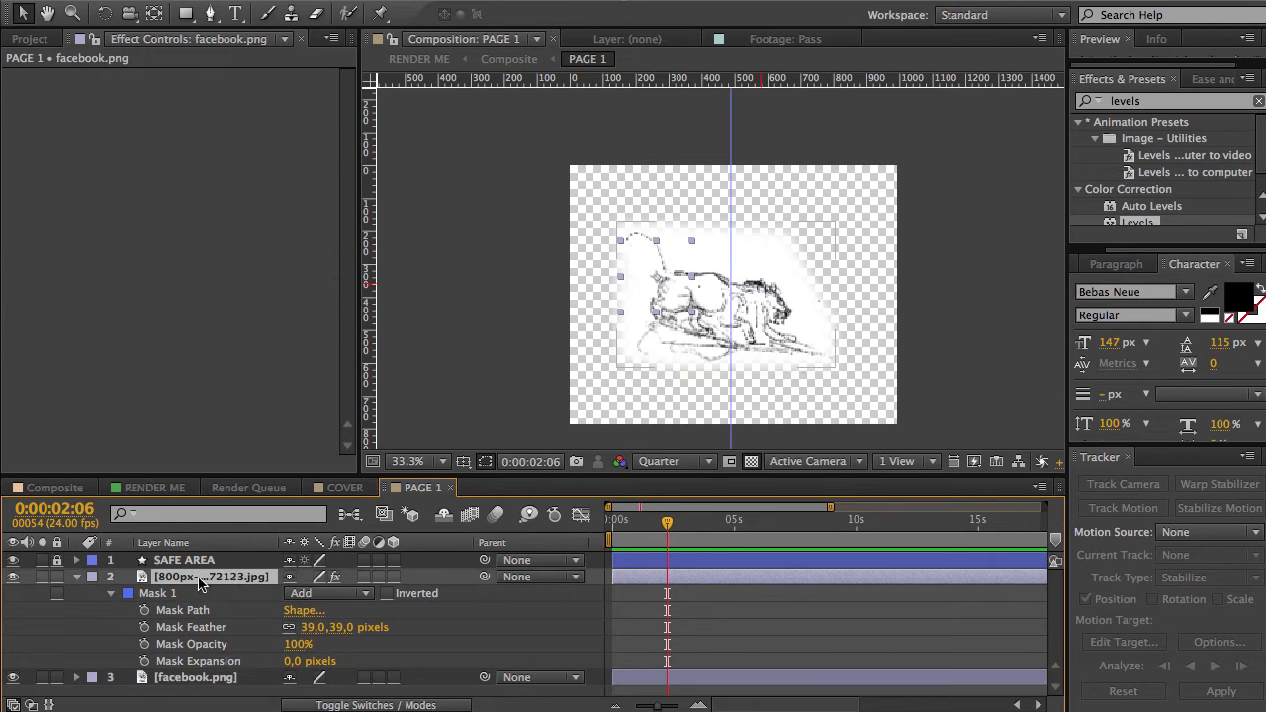
pyautogui.click(359, 706)
pyautogui.click(333, 577)
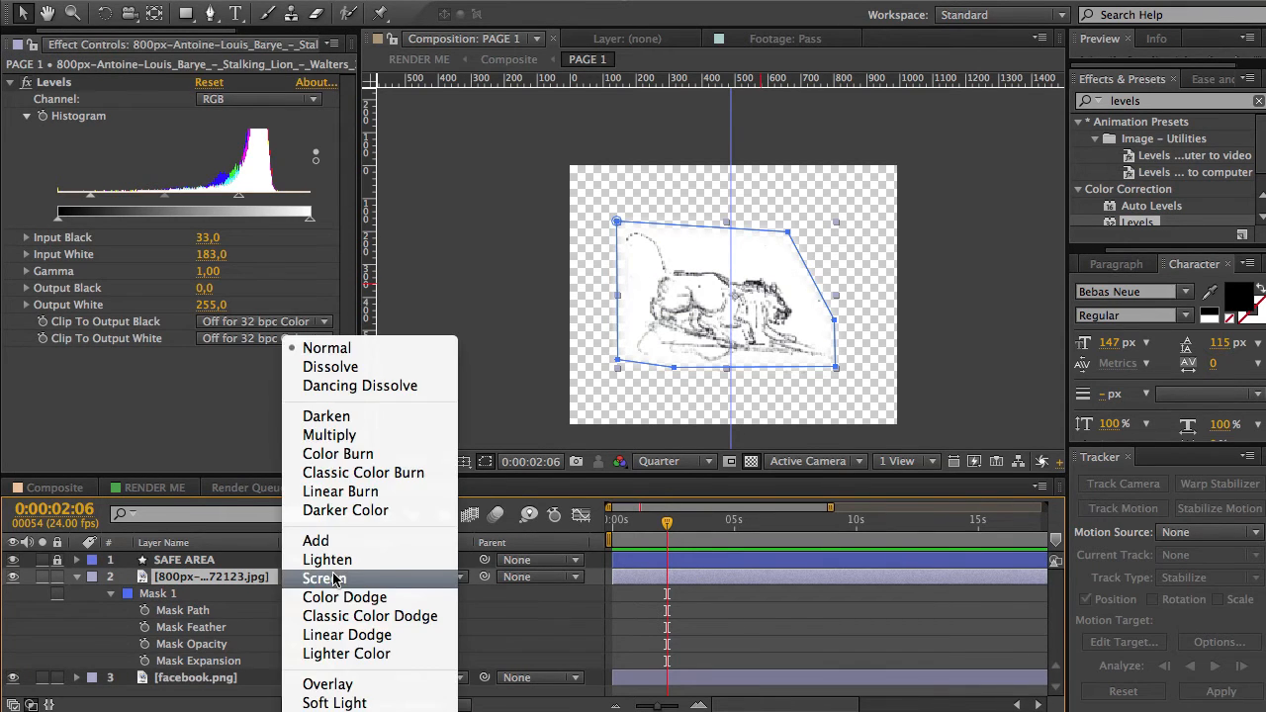
pyautogui.click(327, 438)
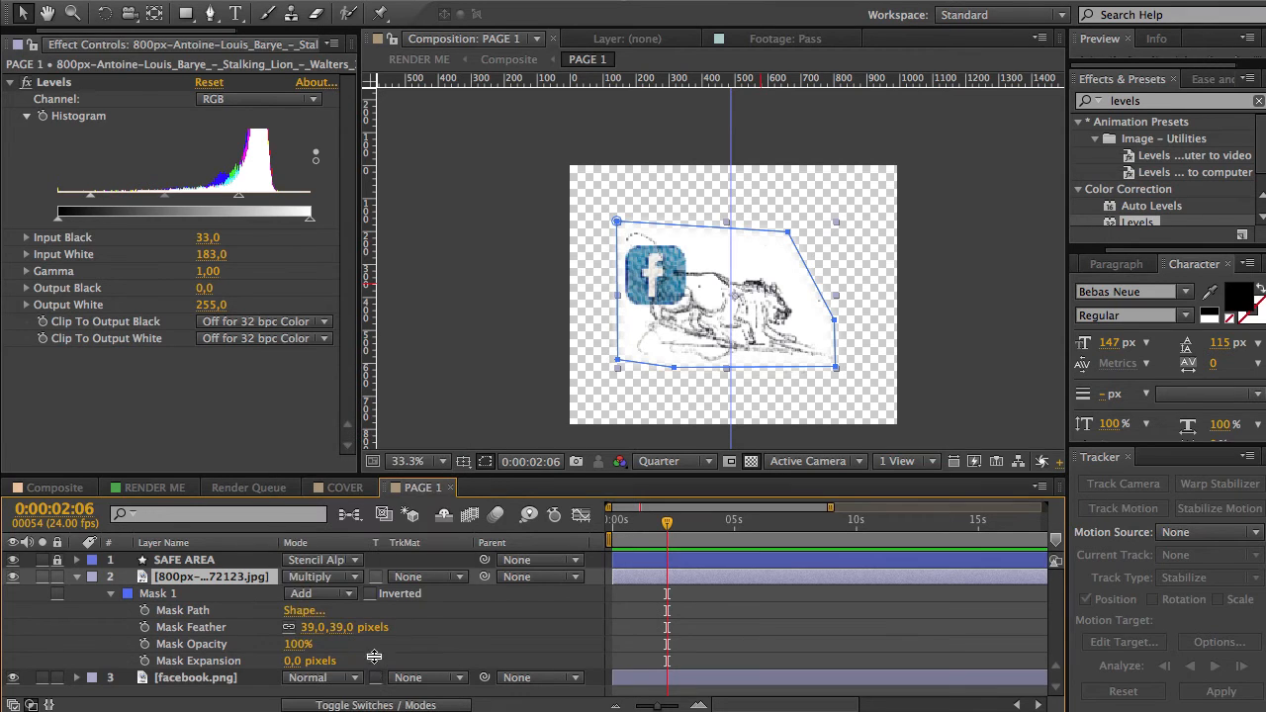
pyautogui.click(220, 678)
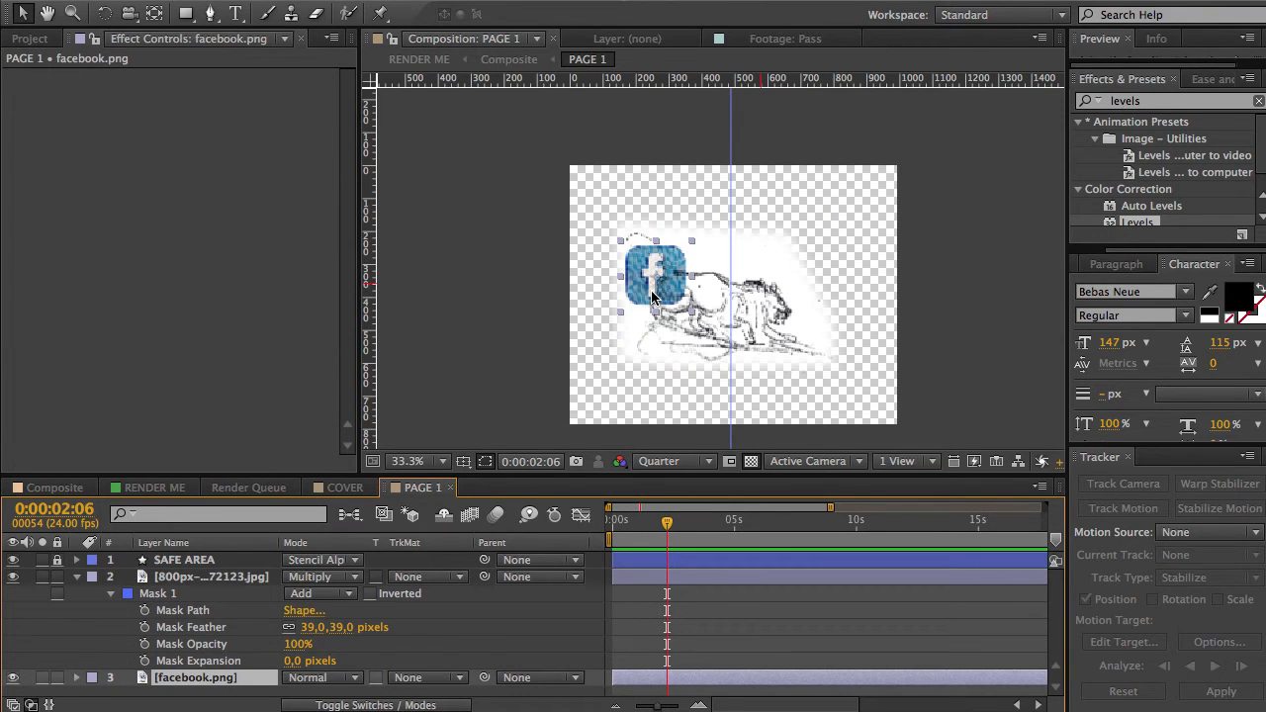
pyautogui.moveTo(643, 297); pyautogui.dragTo(665, 363)
# - Scale the lion drawing to 129% and reposition it slightly up and to the right so it overlaps the logo
pyautogui.click(789, 305)
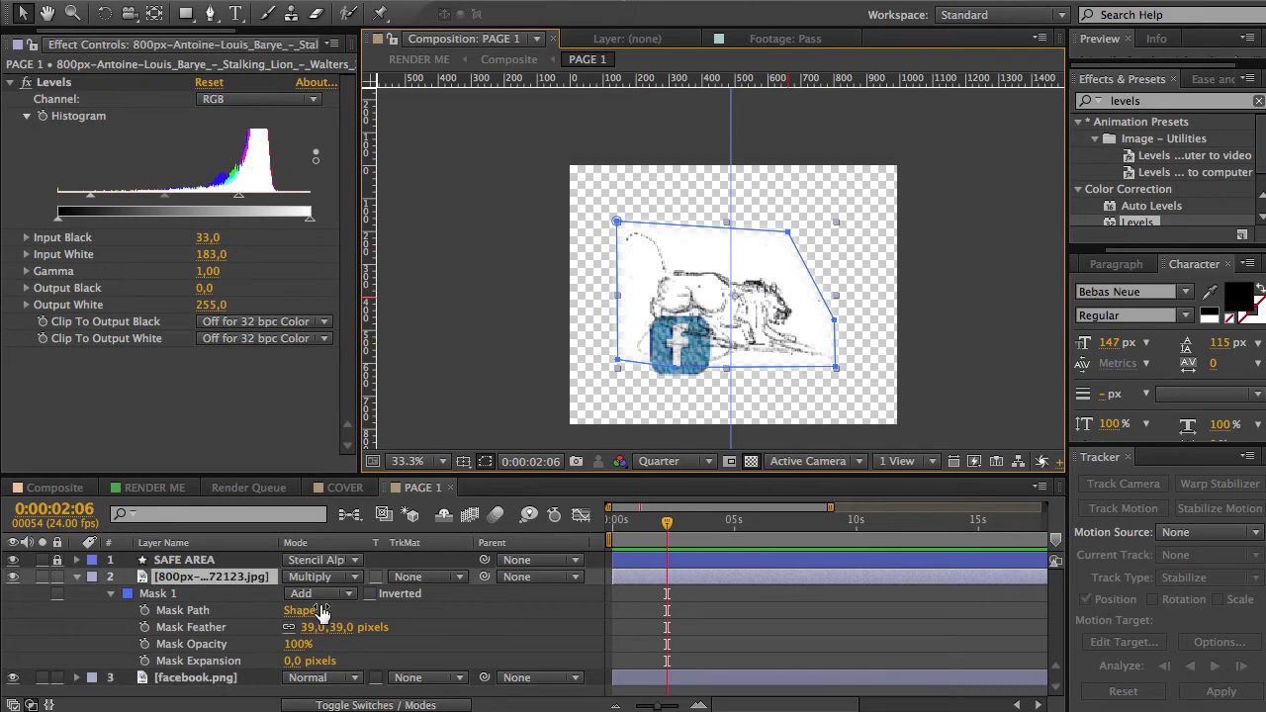
pyautogui.press('s')
pyautogui.moveTo(336, 593); pyautogui.dragTo(270, 598)
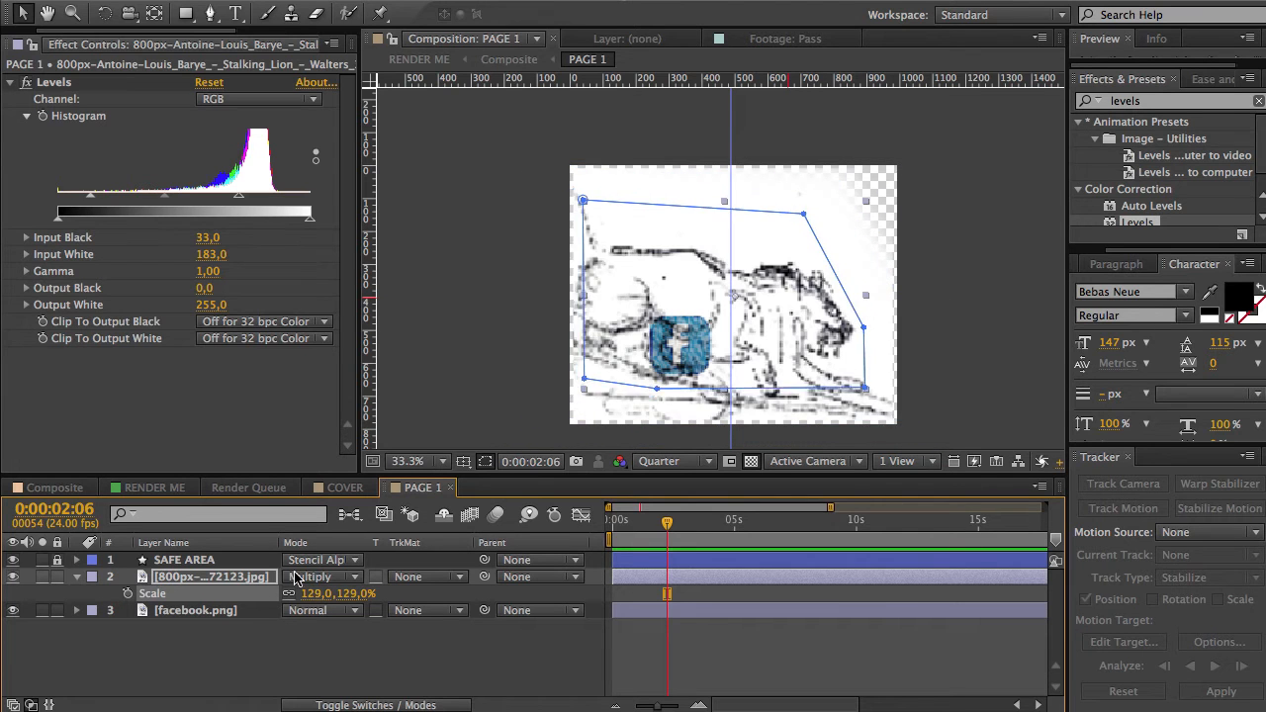
pyautogui.moveTo(768, 346); pyautogui.dragTo(800, 277)
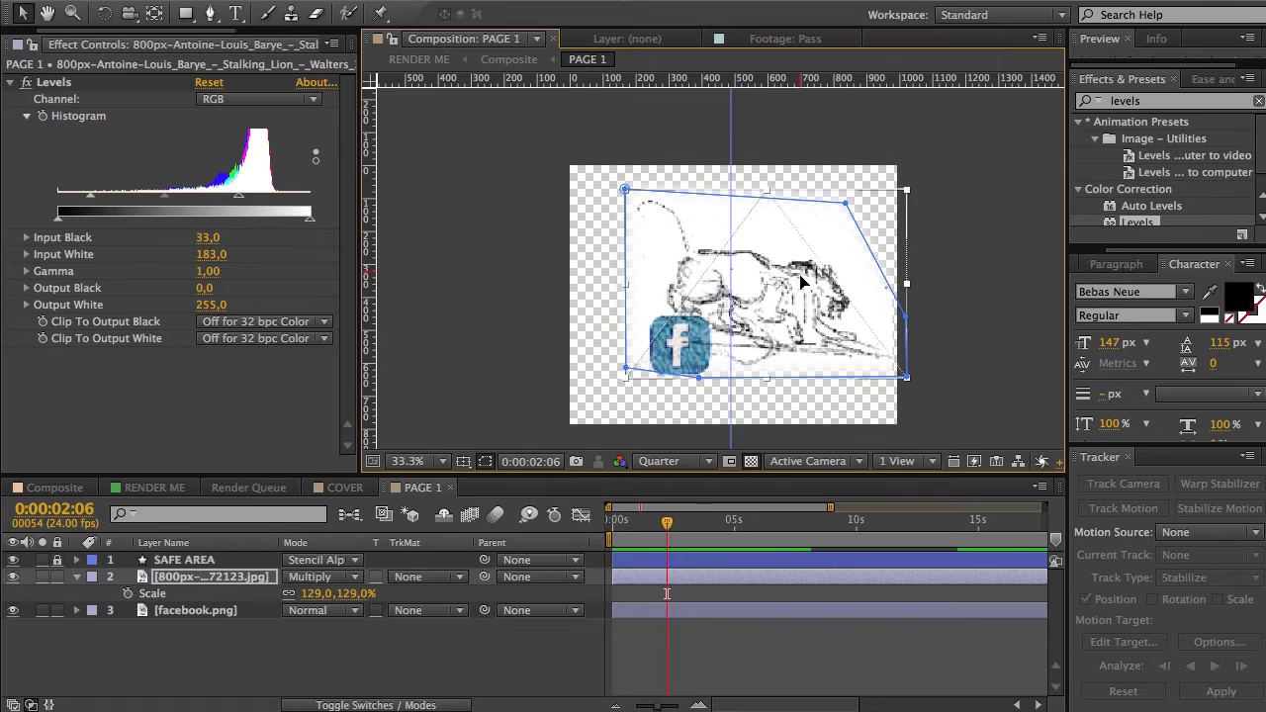
pyautogui.click(971, 293)
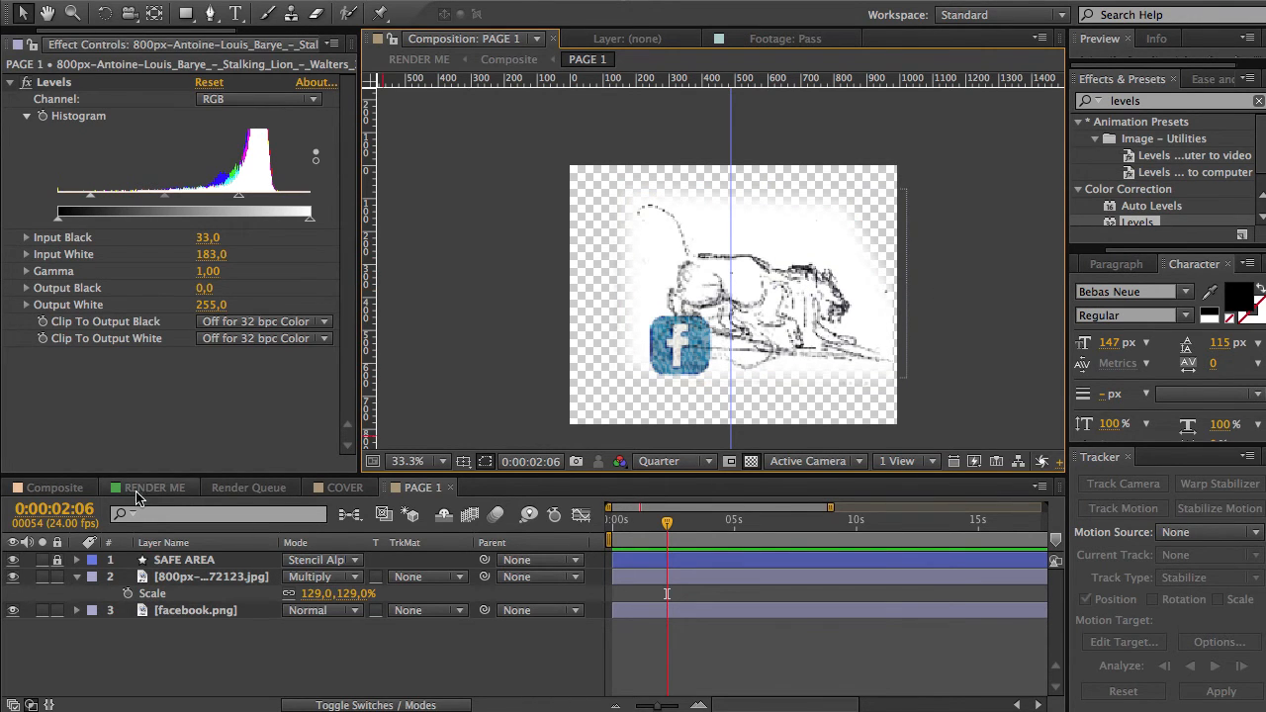
# - Check the lion and Facebook logo on the notebook in the Composite composition at Full preview resolution
pyautogui.click(70, 489)
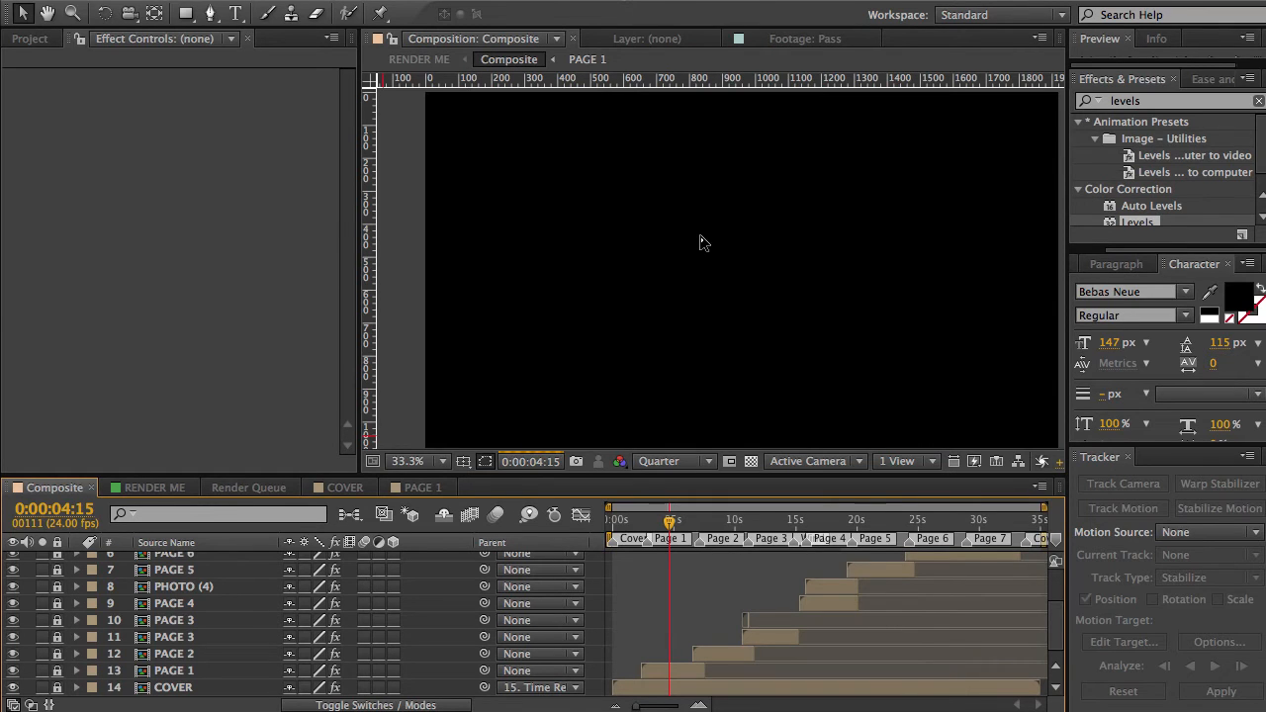
pyautogui.click(664, 462)
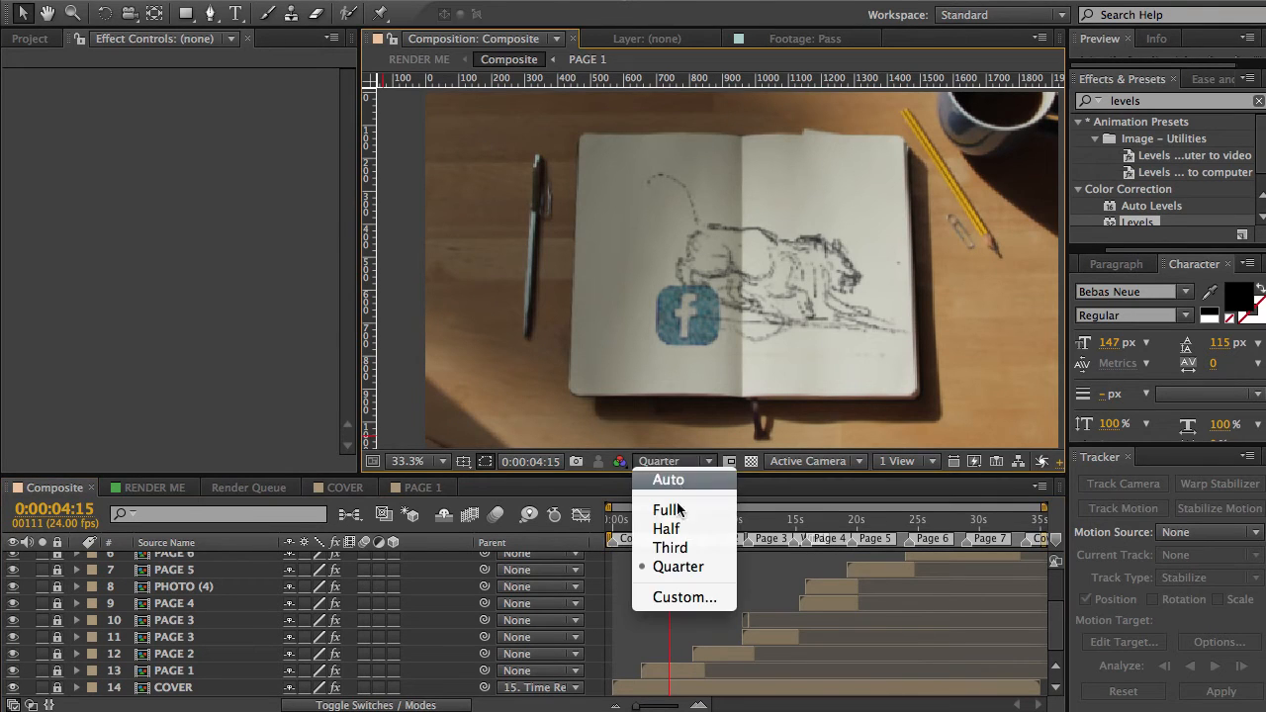
pyautogui.click(678, 511)
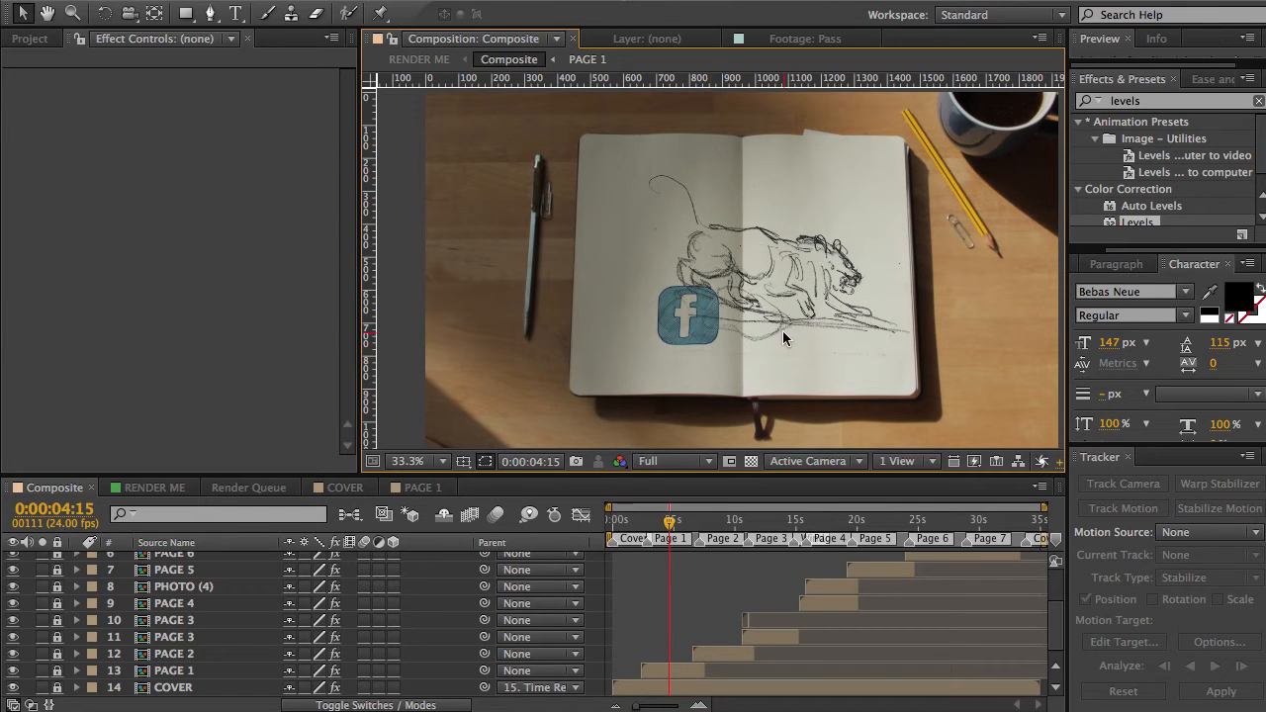
# - In PAGE 1, move the lower middle and lower right points of the lion's mask slightly inward
pyautogui.click(422, 487)
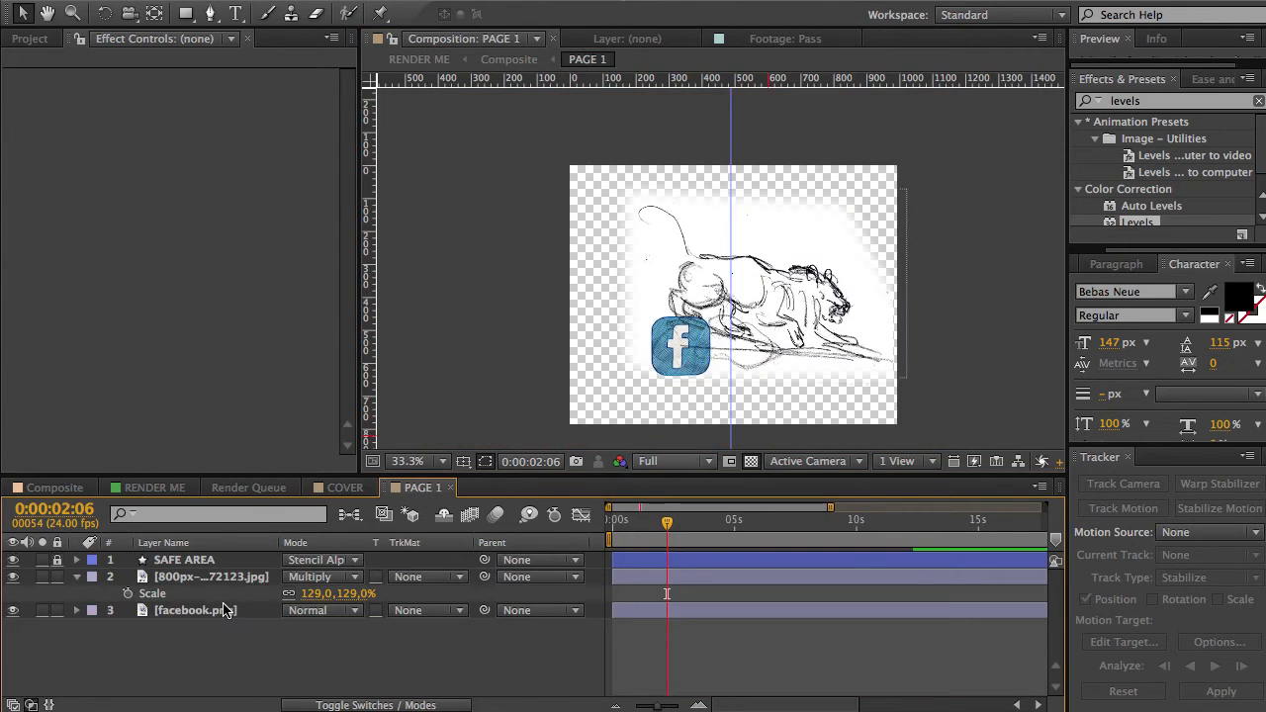
pyautogui.click(193, 580)
pyautogui.moveTo(699, 377); pyautogui.dragTo(703, 366)
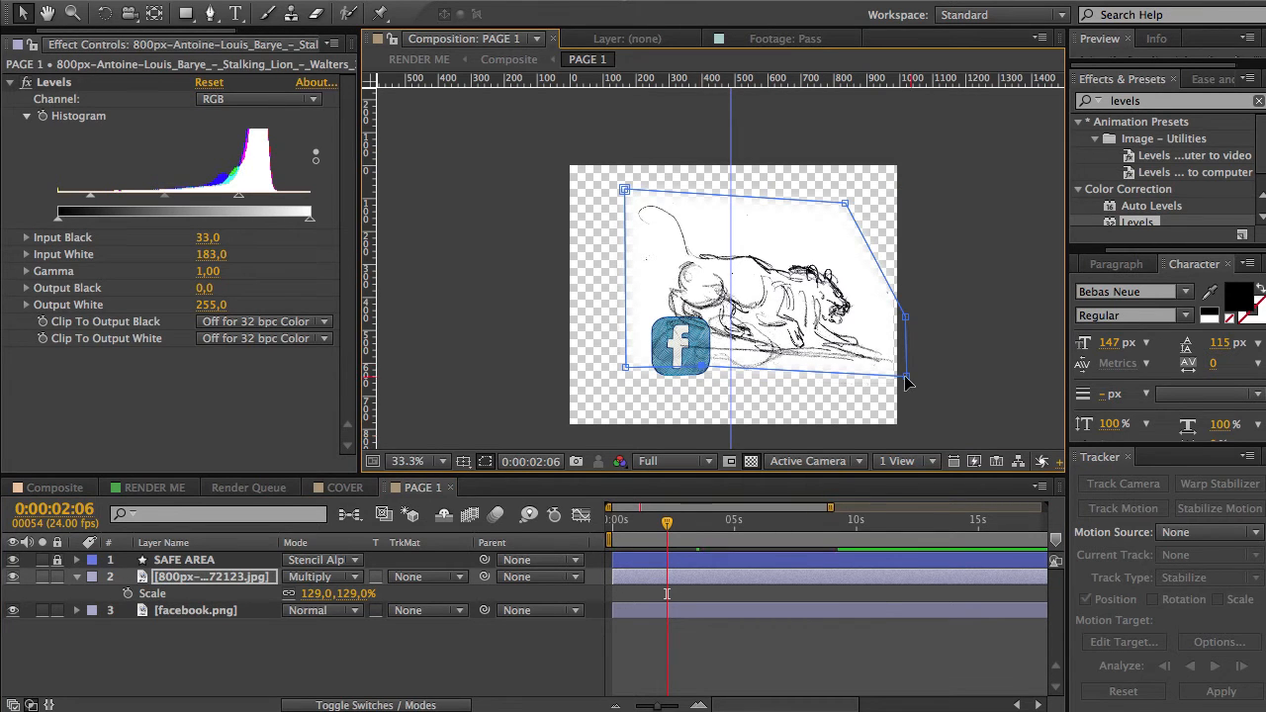
pyautogui.moveTo(906, 379); pyautogui.dragTo(895, 371)
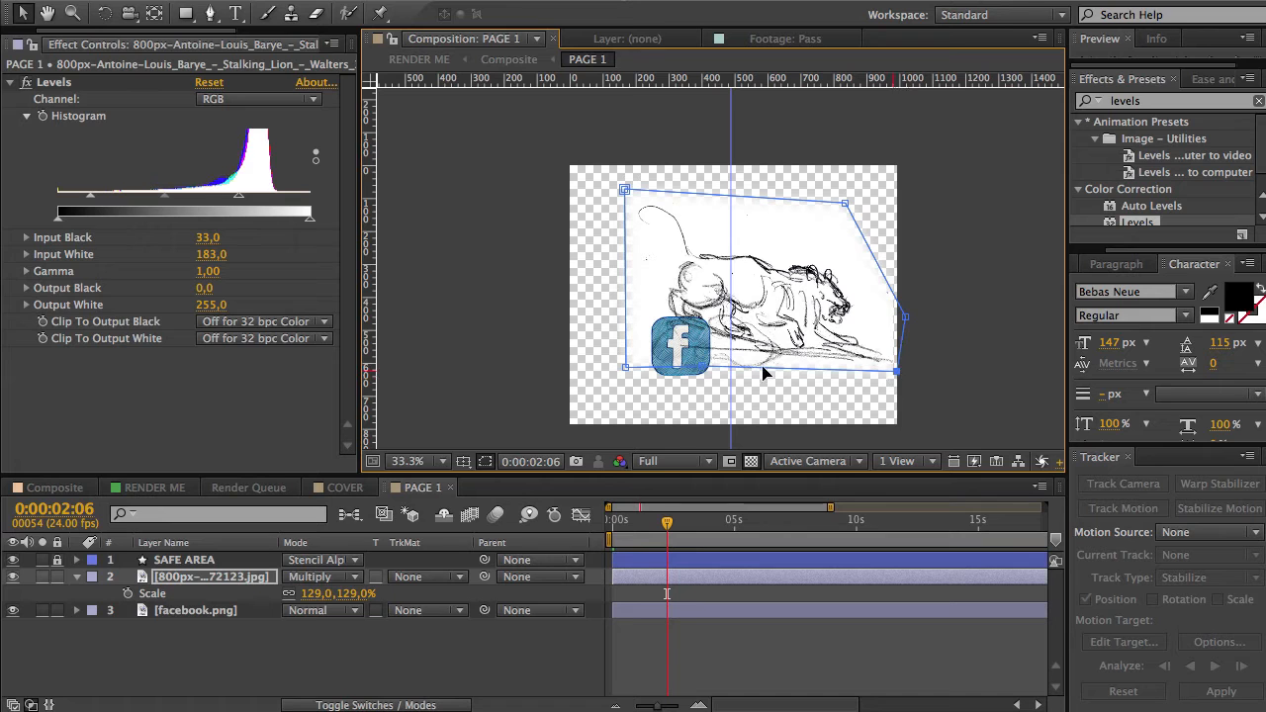
# - Check the adjusted mask in the Composite composition and set its preview resolution back to Quarter
pyautogui.click(61, 489)
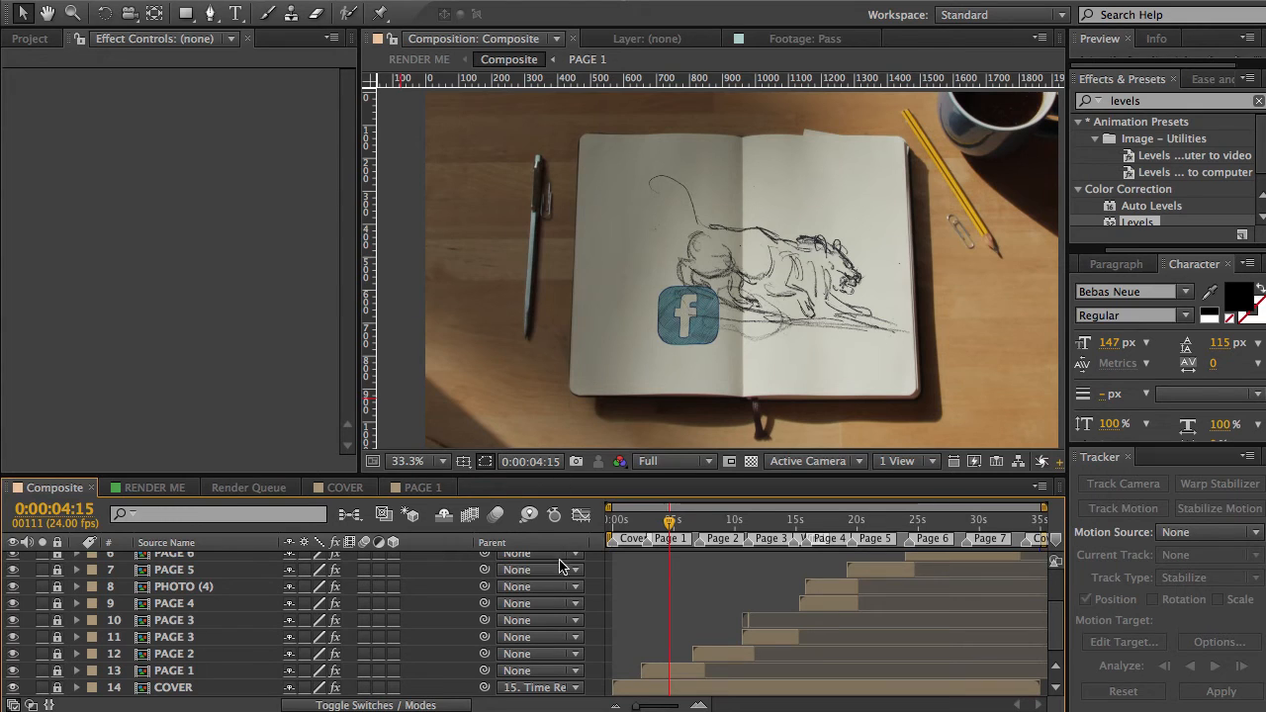
pyautogui.click(662, 461)
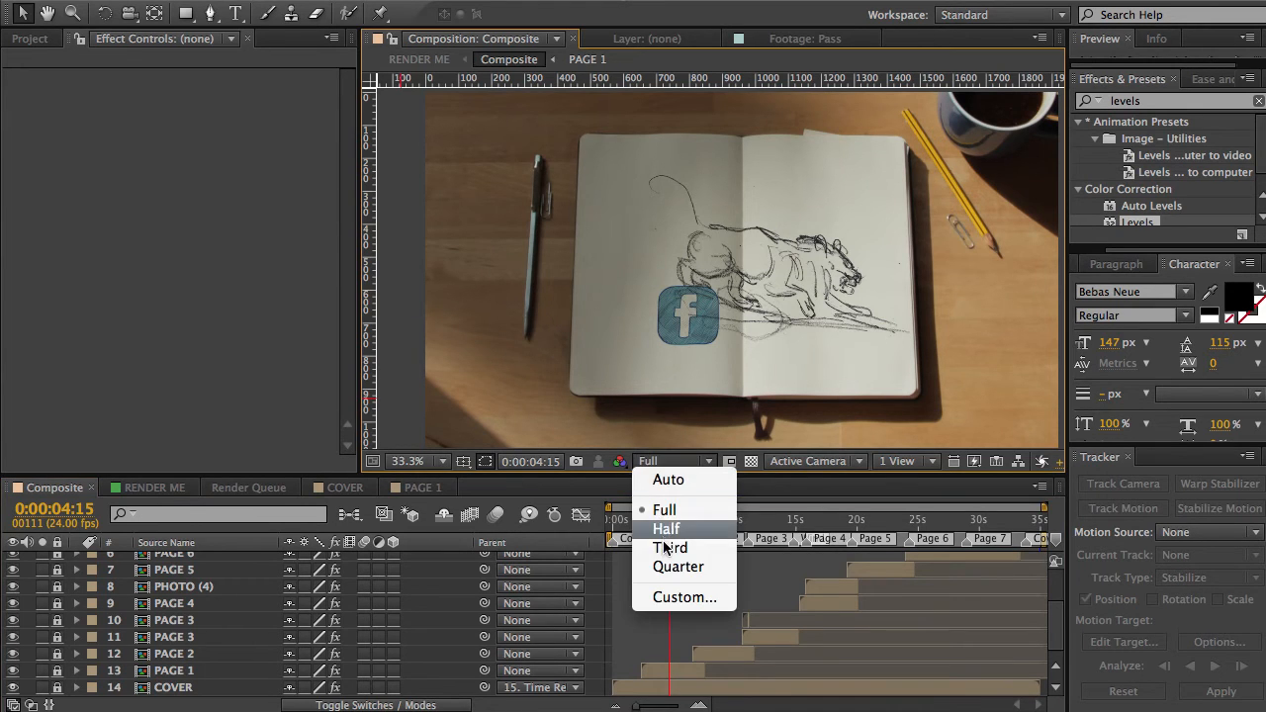
pyautogui.click(676, 567)
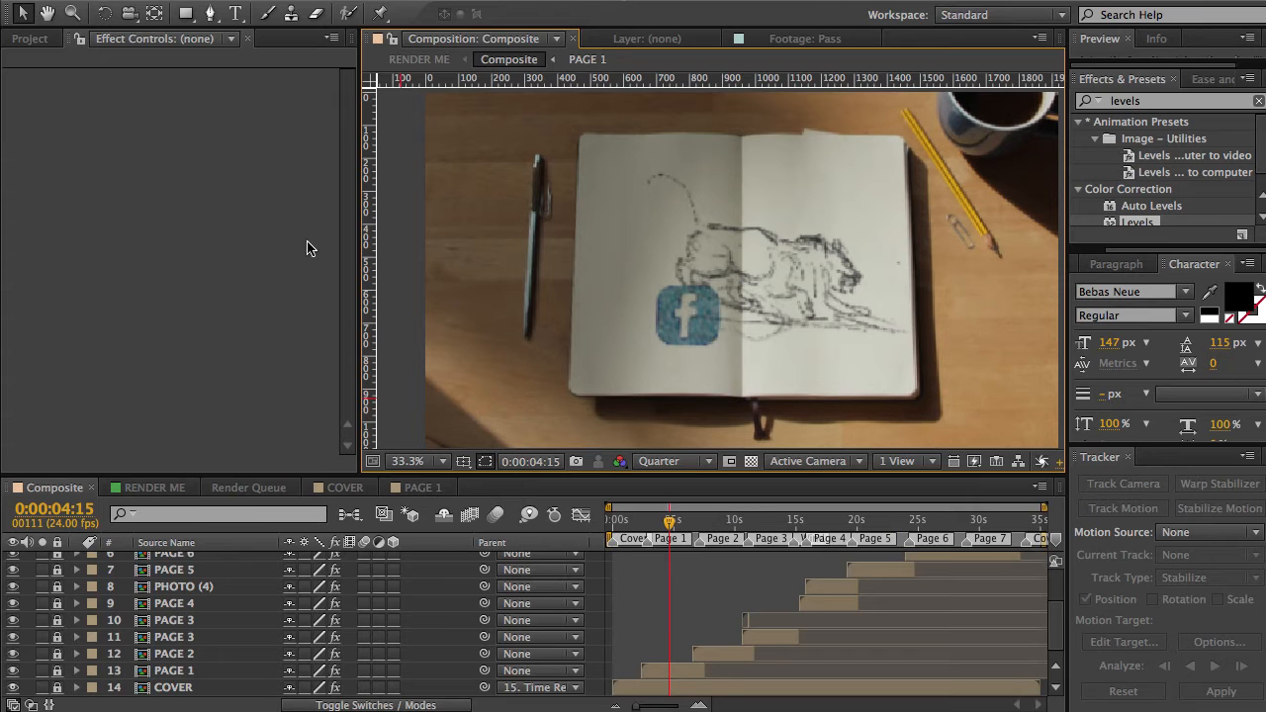
# - Open the PAGE 2 composition from the PAGES folder, zoom it to 33.3% and set the current time to 0:00:02:06
pyautogui.click(30, 40)
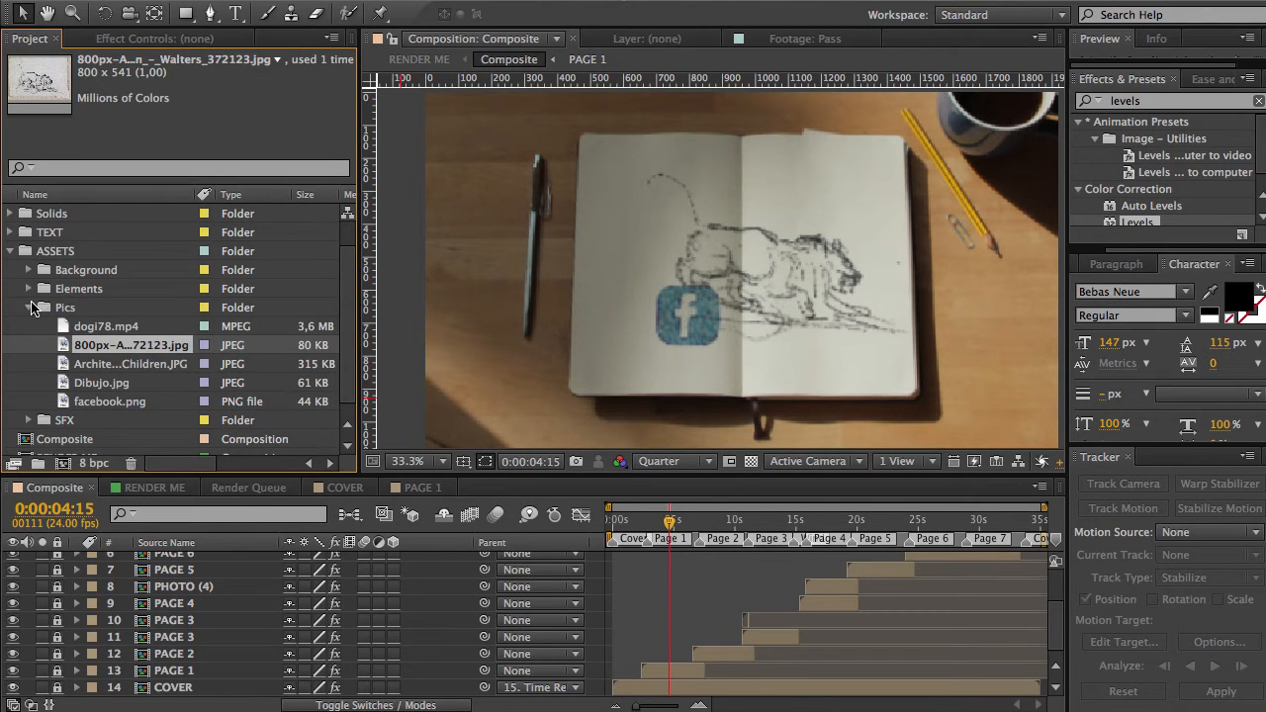
pyautogui.click(30, 307)
pyautogui.click(10, 213)
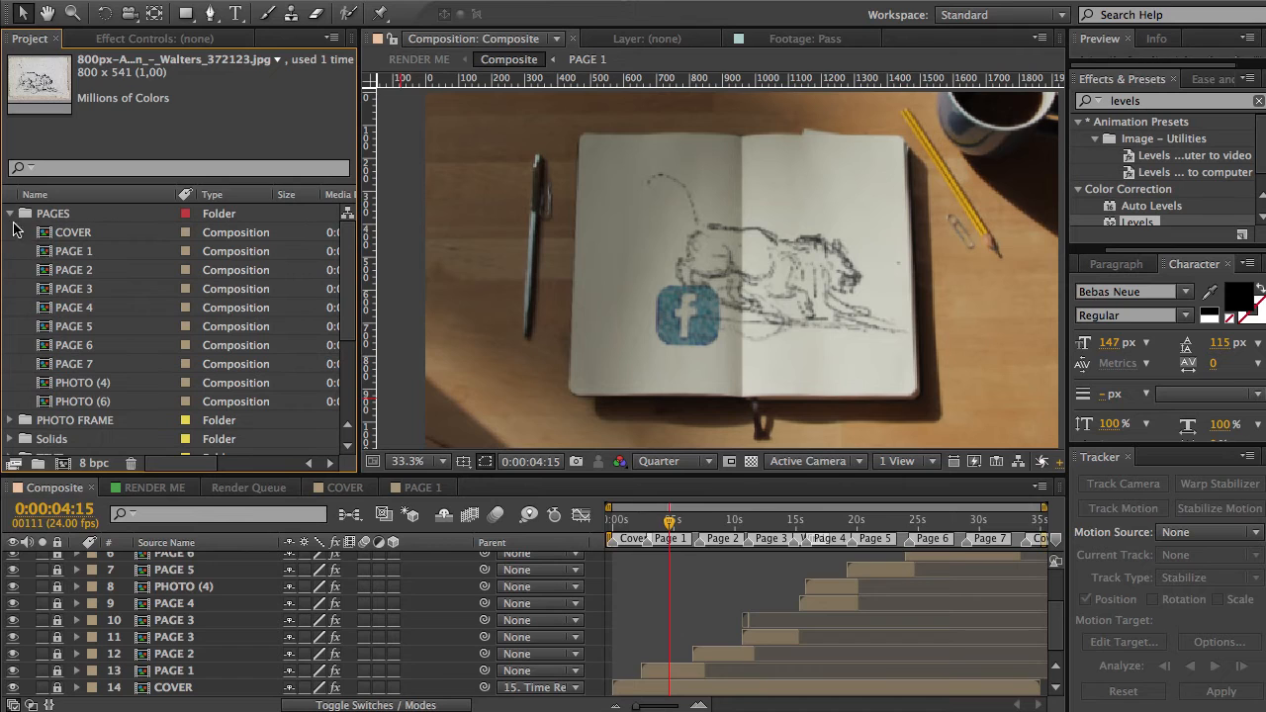
pyautogui.doubleClick(79, 269)
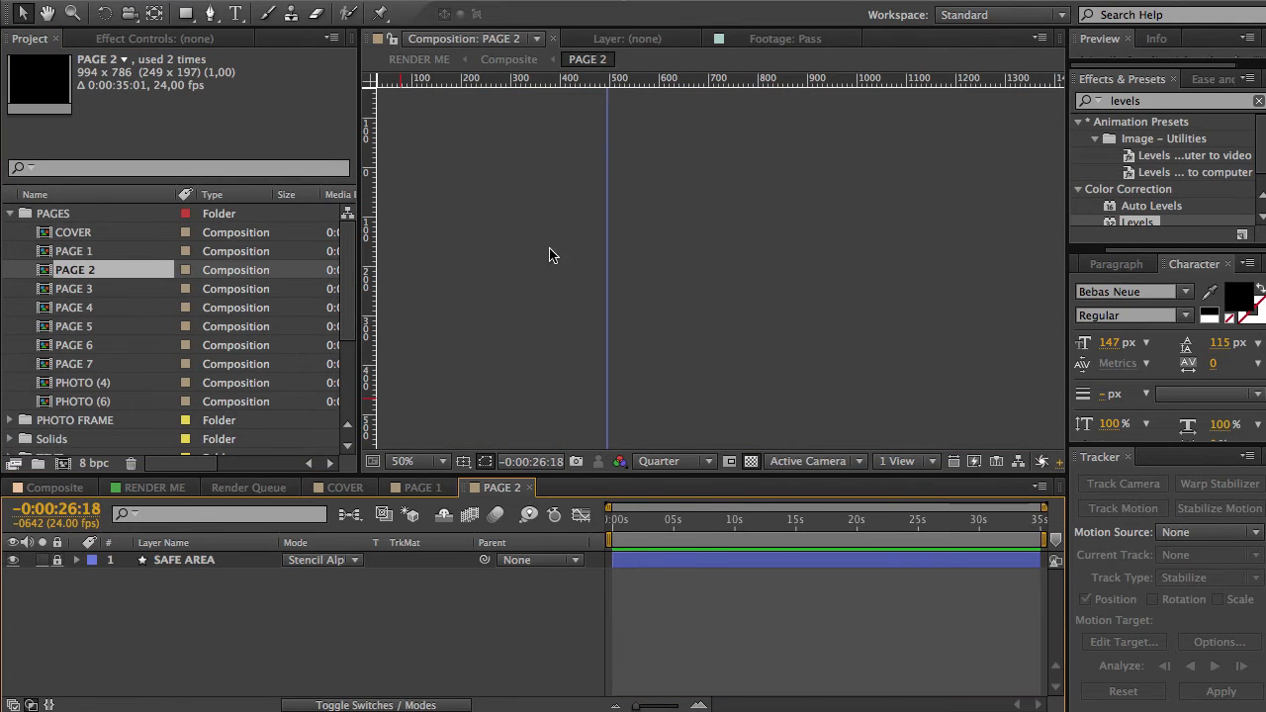
pyautogui.click(442, 462)
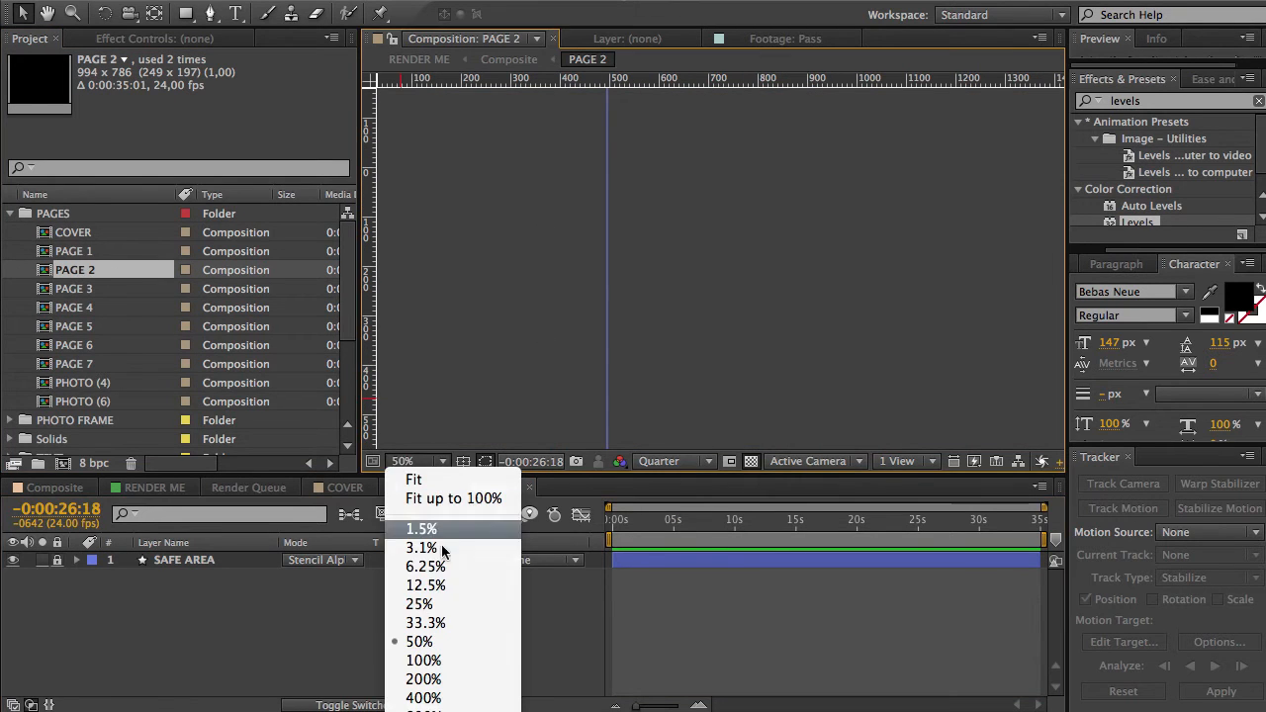
pyautogui.click(443, 623)
pyautogui.click(640, 524)
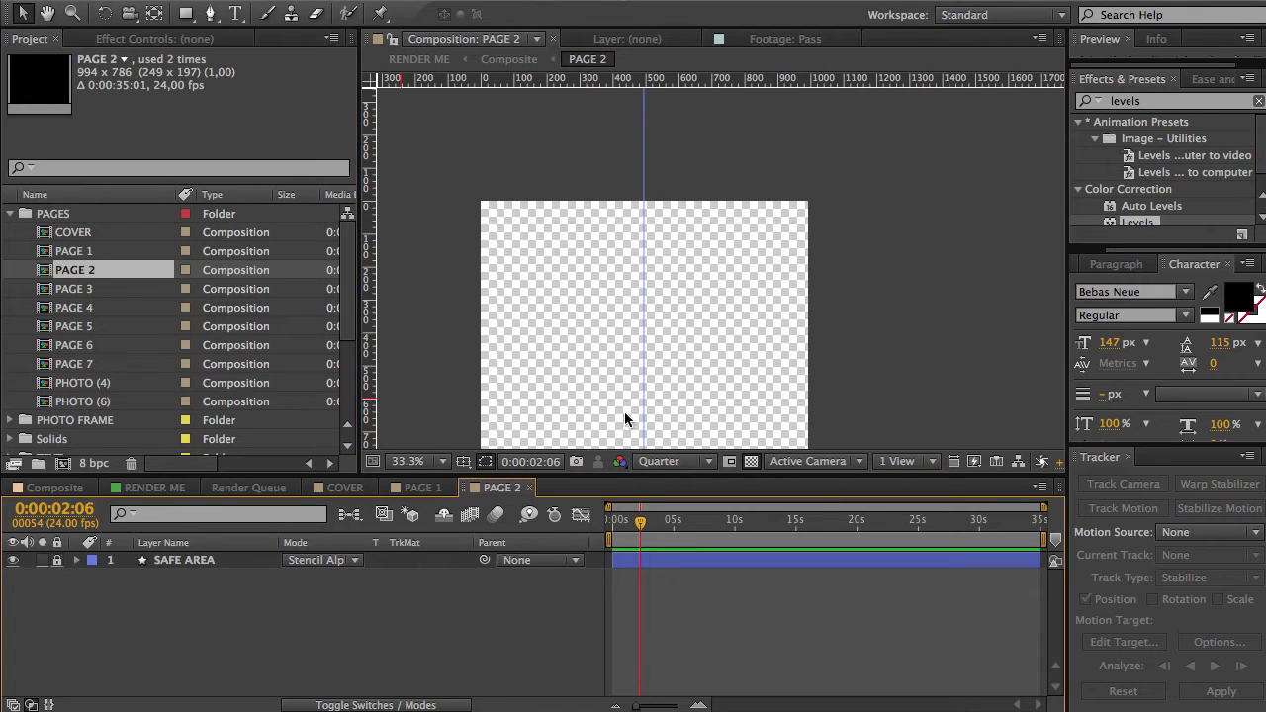
# - Open the PAGE 4 composition from the PAGES folder and set the current time to 0:00:00:00
pyautogui.doubleClick(69, 308)
pyautogui.click(681, 534)
pyautogui.moveTo(680, 539); pyautogui.dragTo(604, 541)
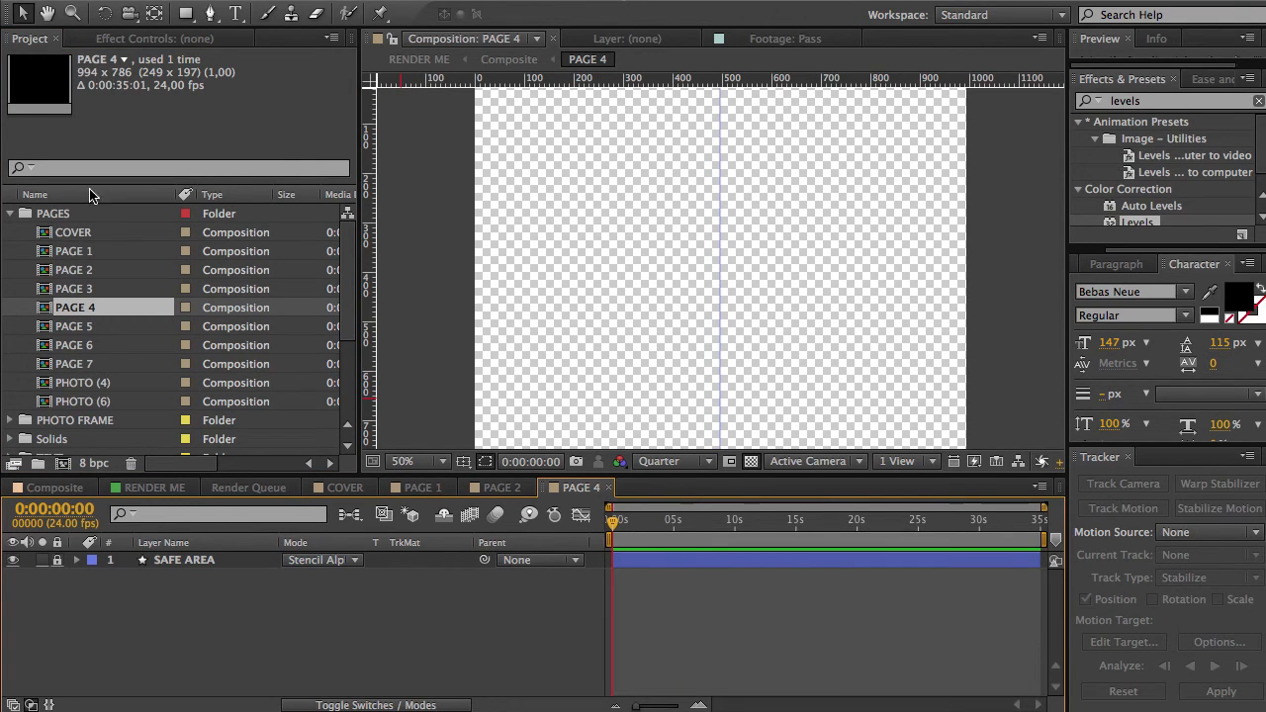
# - Add Dibujo.jpg from the Pics folder in ASSETS to PAGE 4 and move it left and slightly down
pyautogui.click(11, 215)
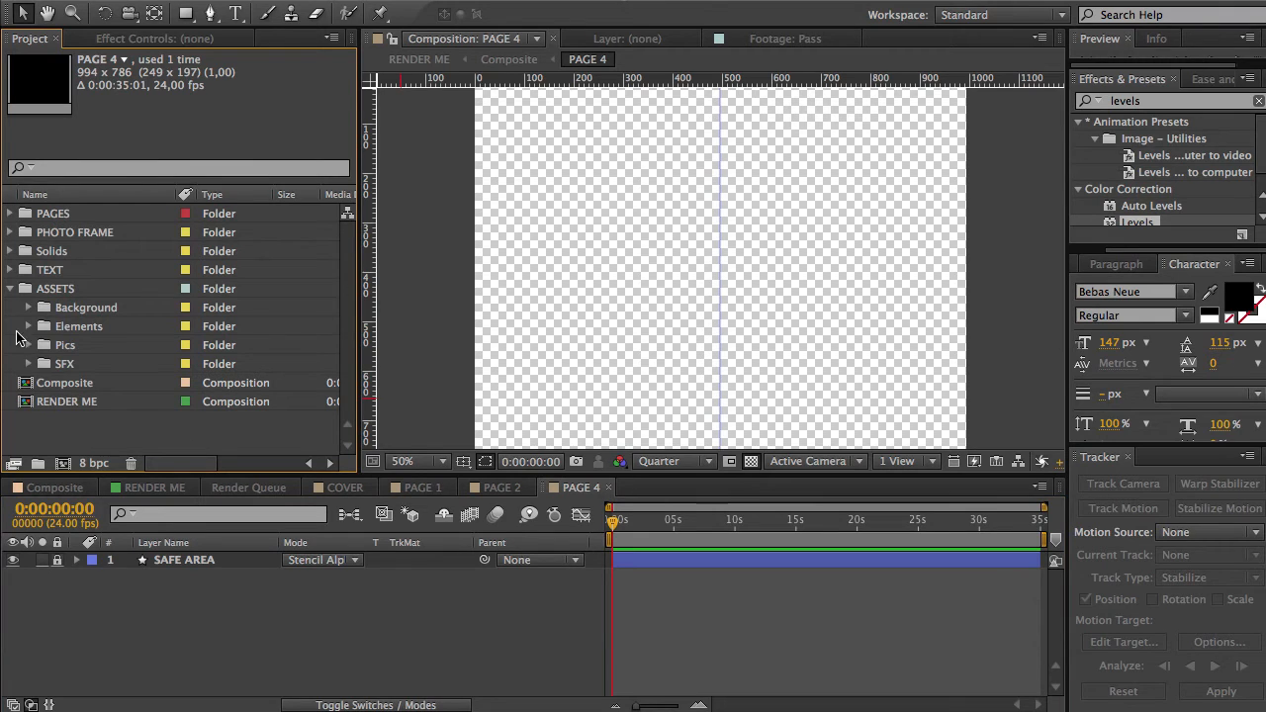
pyautogui.click(28, 345)
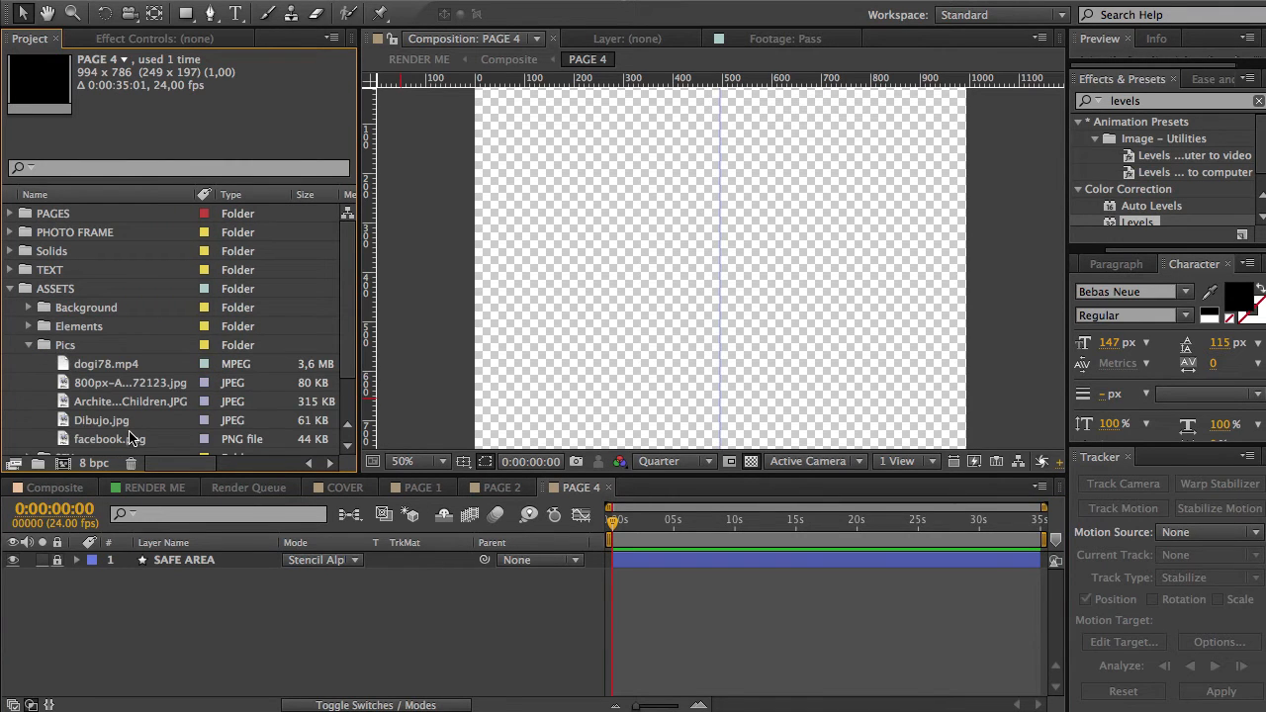
pyautogui.click(111, 423)
pyautogui.moveTo(111, 426); pyautogui.dragTo(690, 302)
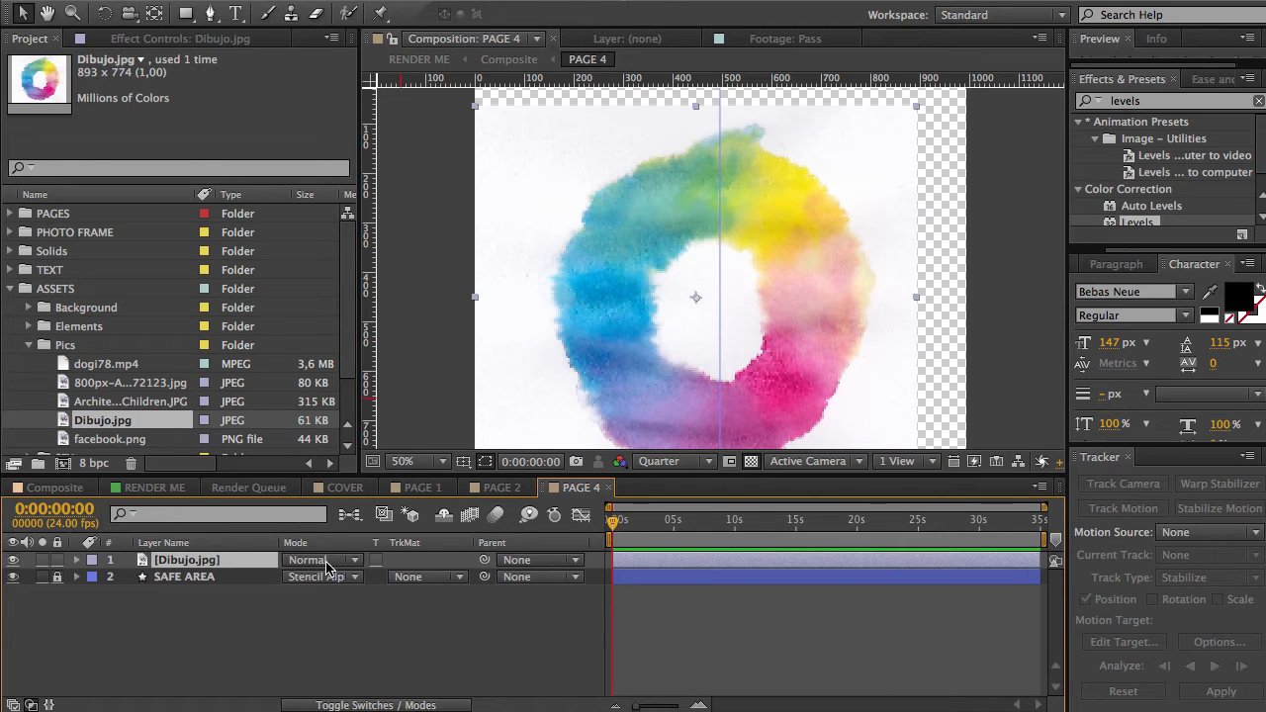
pyautogui.moveTo(679, 325); pyautogui.dragTo(623, 346)
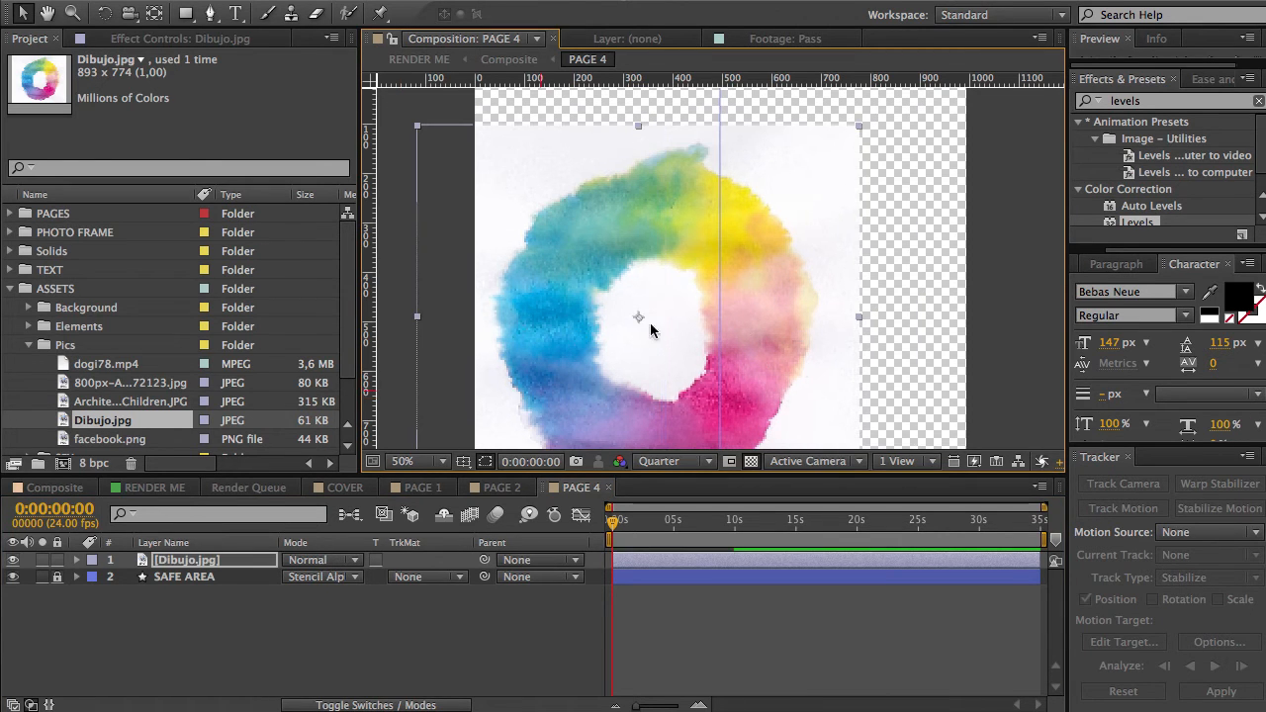
# - Apply Levels to Dibujo.jpg with Input White at 227 and check the picture in the Composite composition at 0:00:17:00
pyautogui.doubleClick(1139, 224)
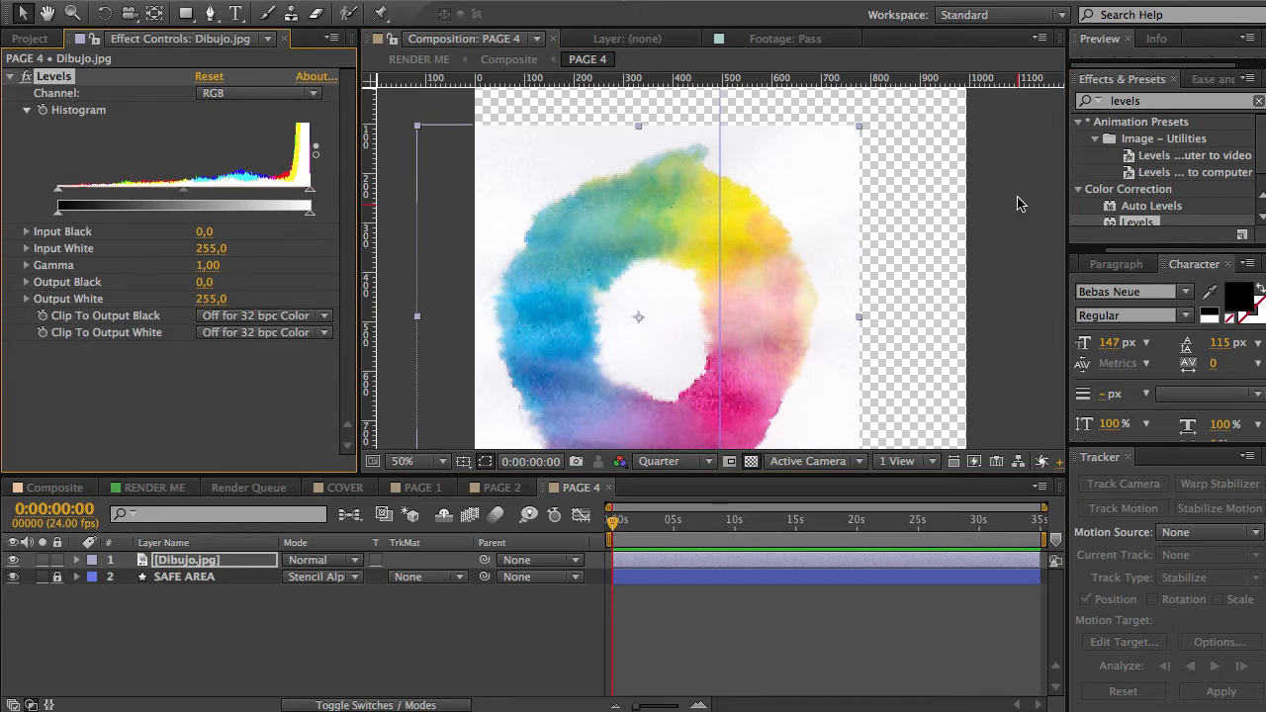
pyautogui.moveTo(311, 195); pyautogui.dragTo(282, 195)
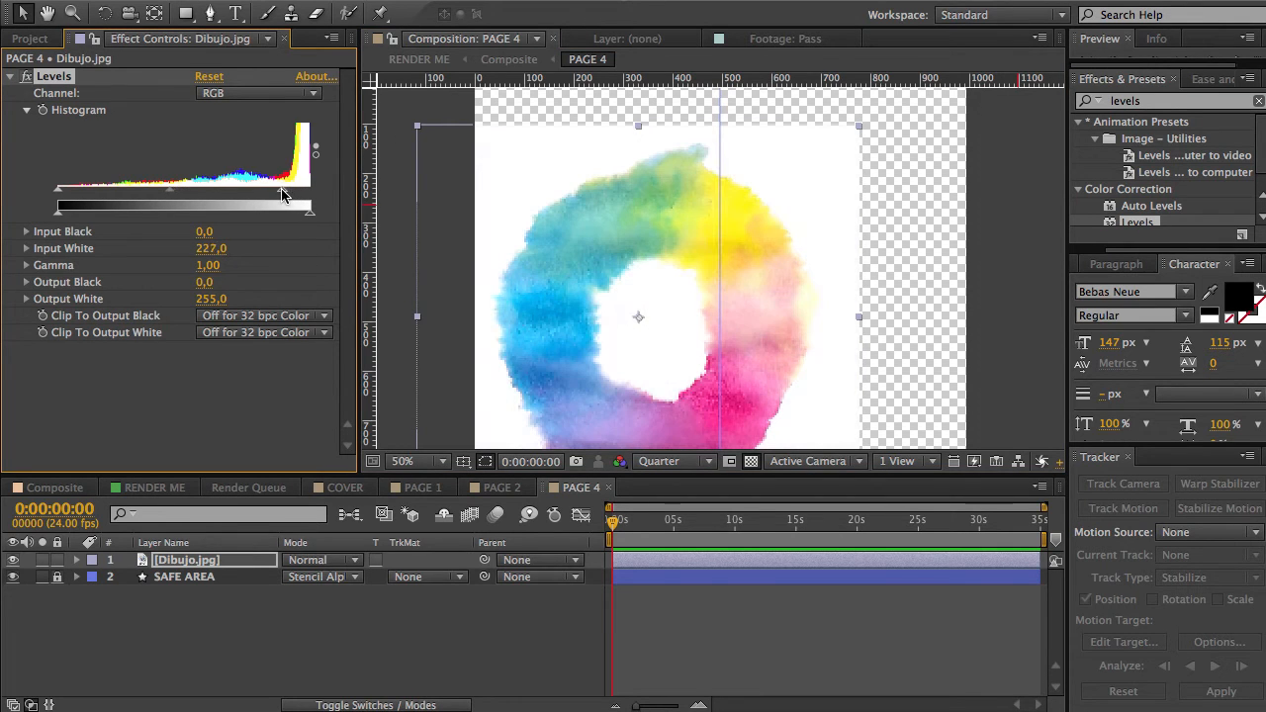
pyautogui.click(356, 656)
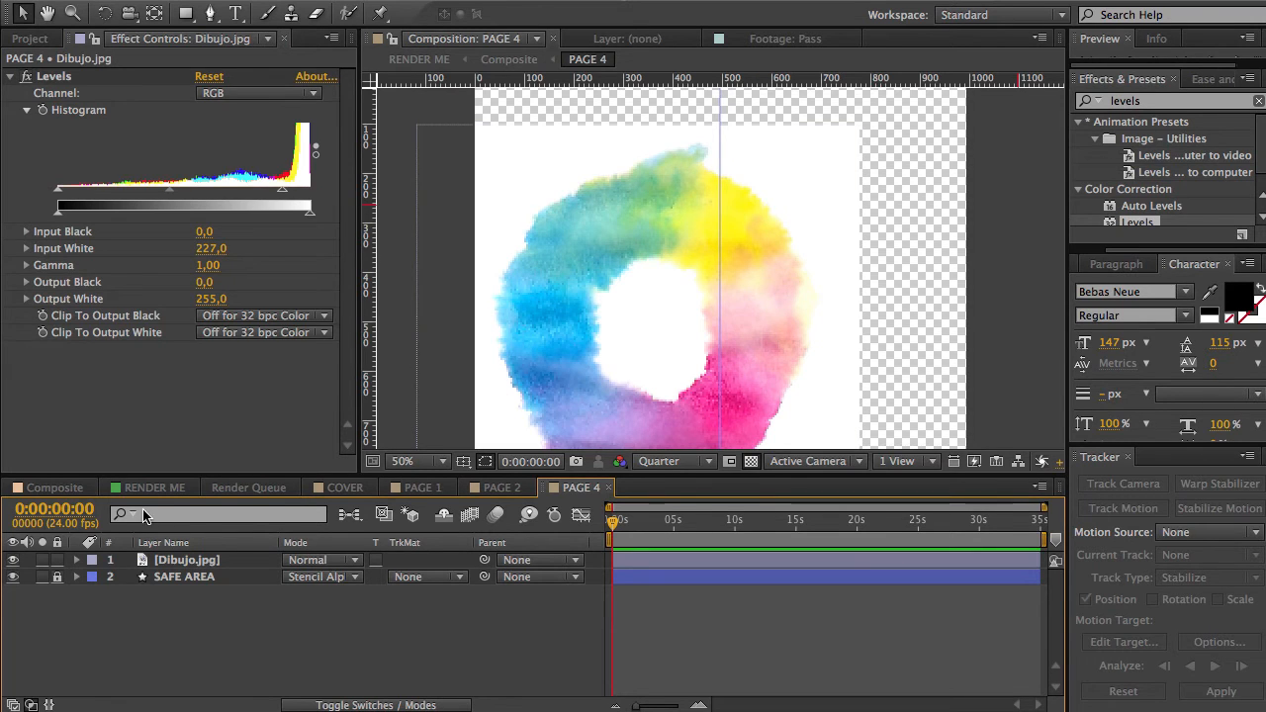
pyautogui.click(67, 489)
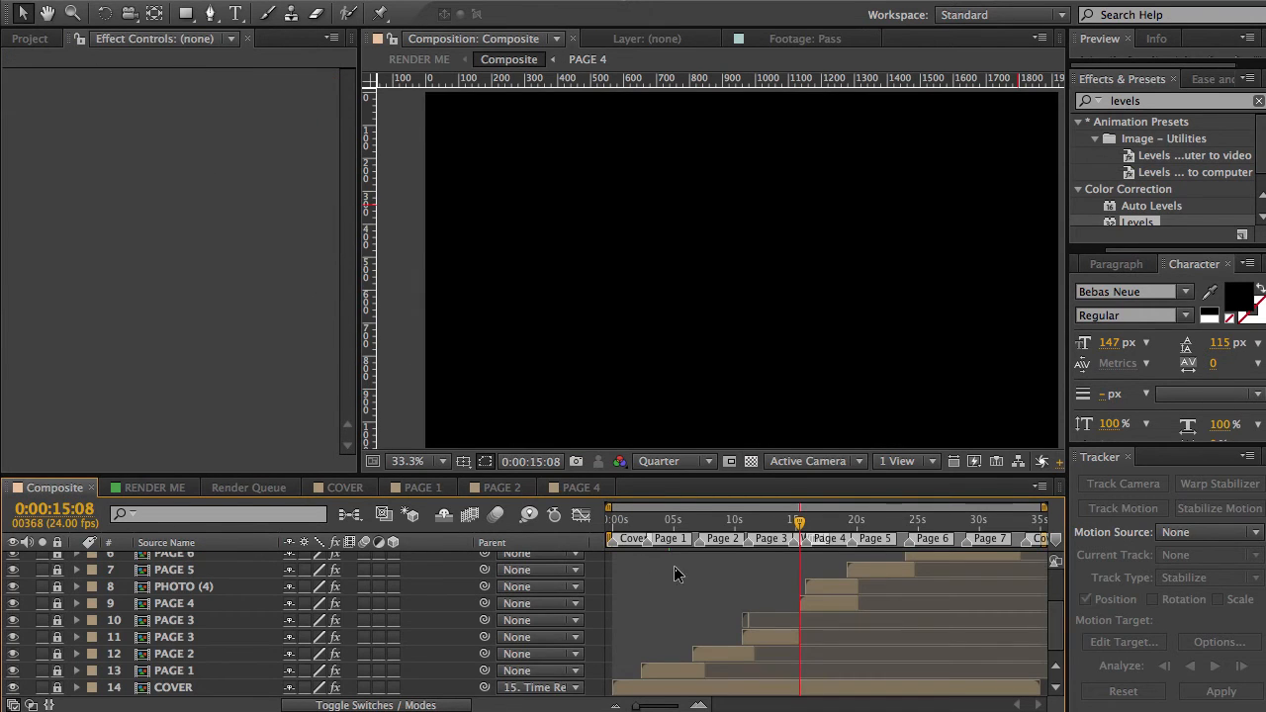
pyautogui.click(821, 524)
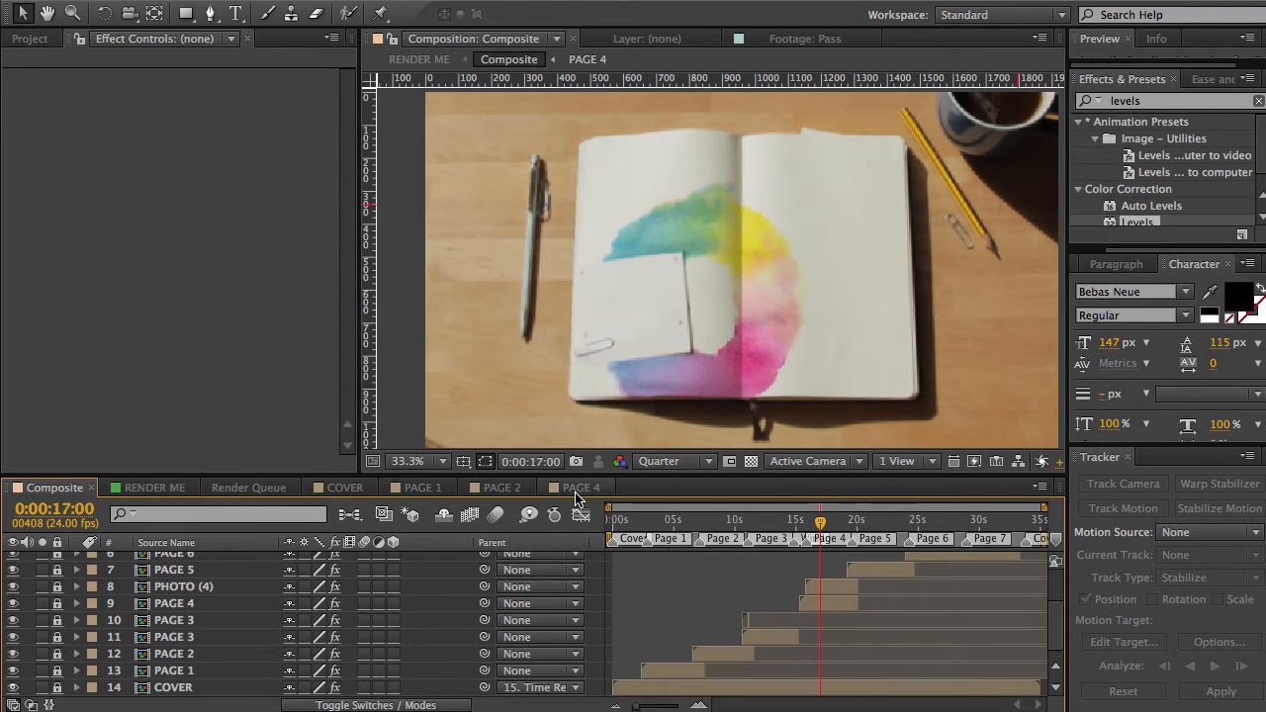
# - Open the PHOTO (4) composition from the PAGES folder
pyautogui.click(31, 39)
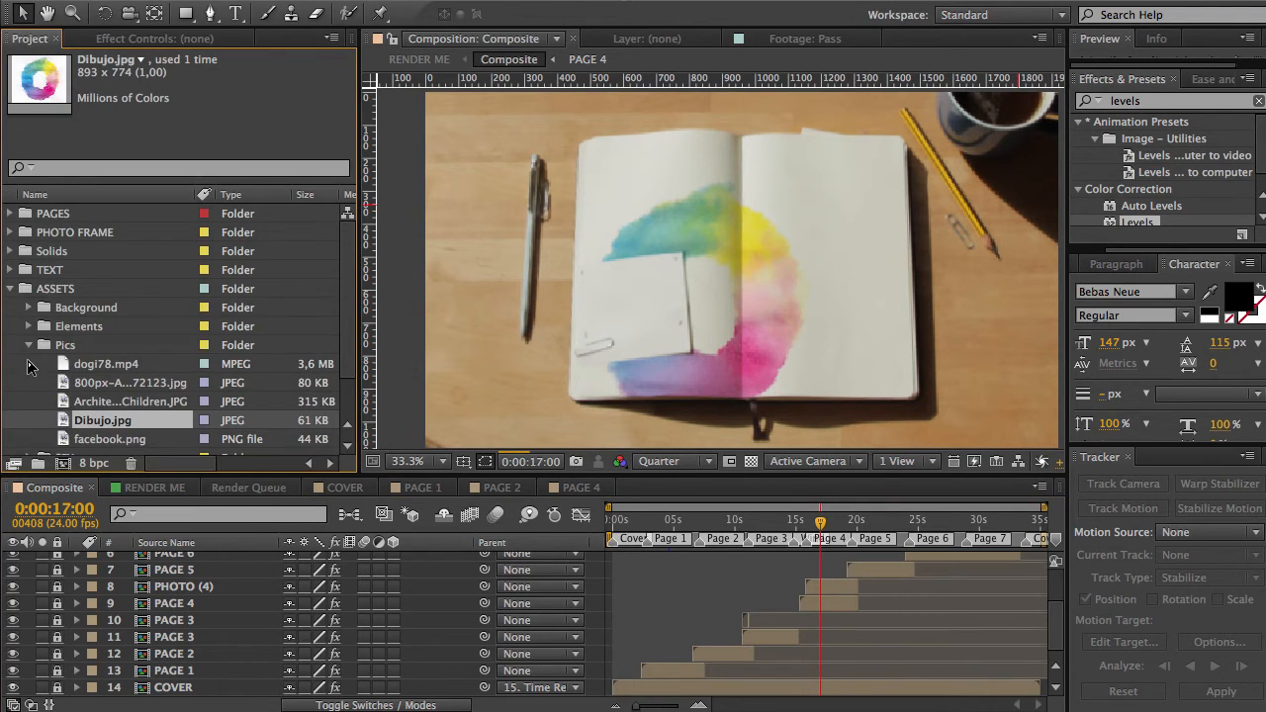
pyautogui.click(11, 214)
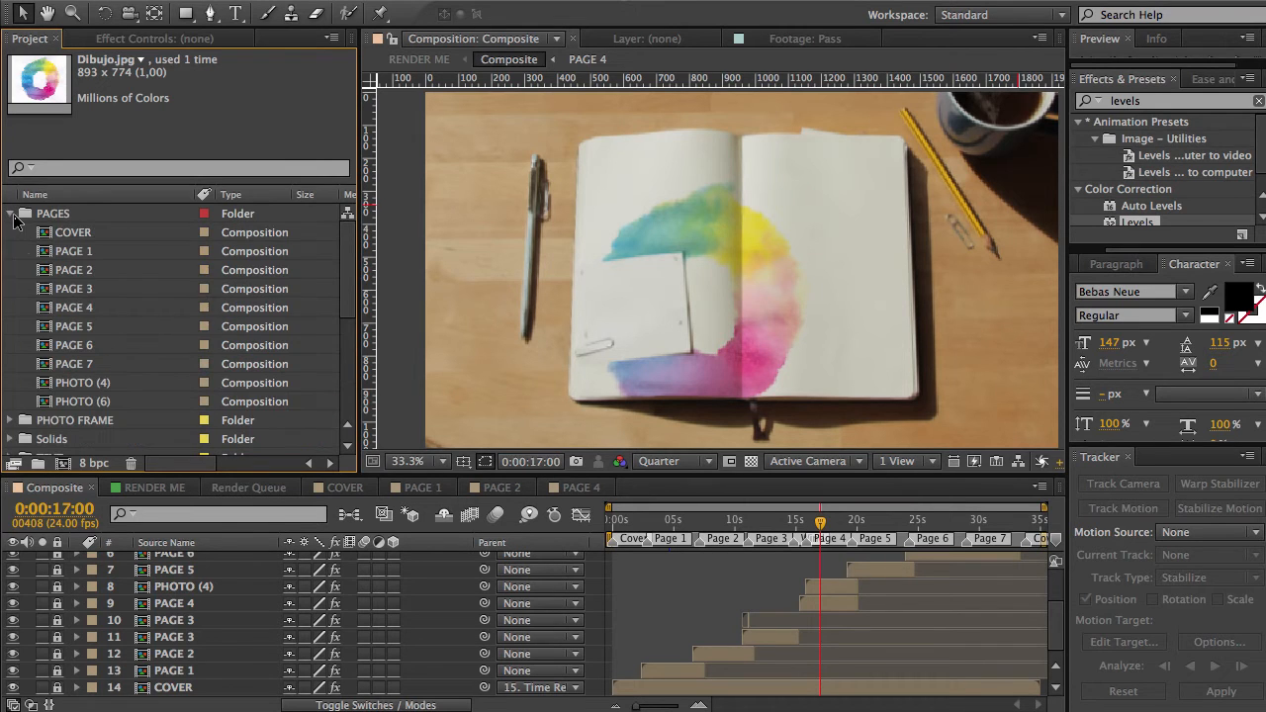
pyautogui.doubleClick(84, 384)
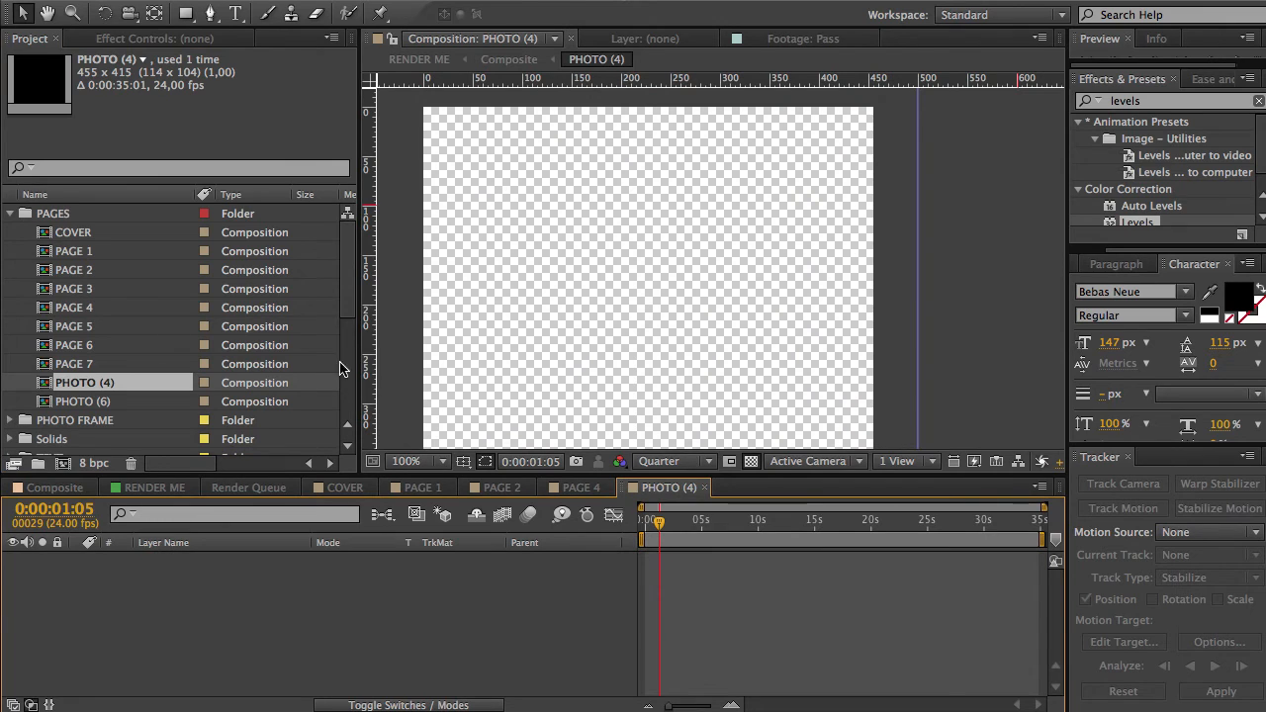
# - Add the architectural hospital sketch (Archite...Children.JPG) to PHOTO (4) and scale it to 41%
pyautogui.scroll(-6, 346, 349)
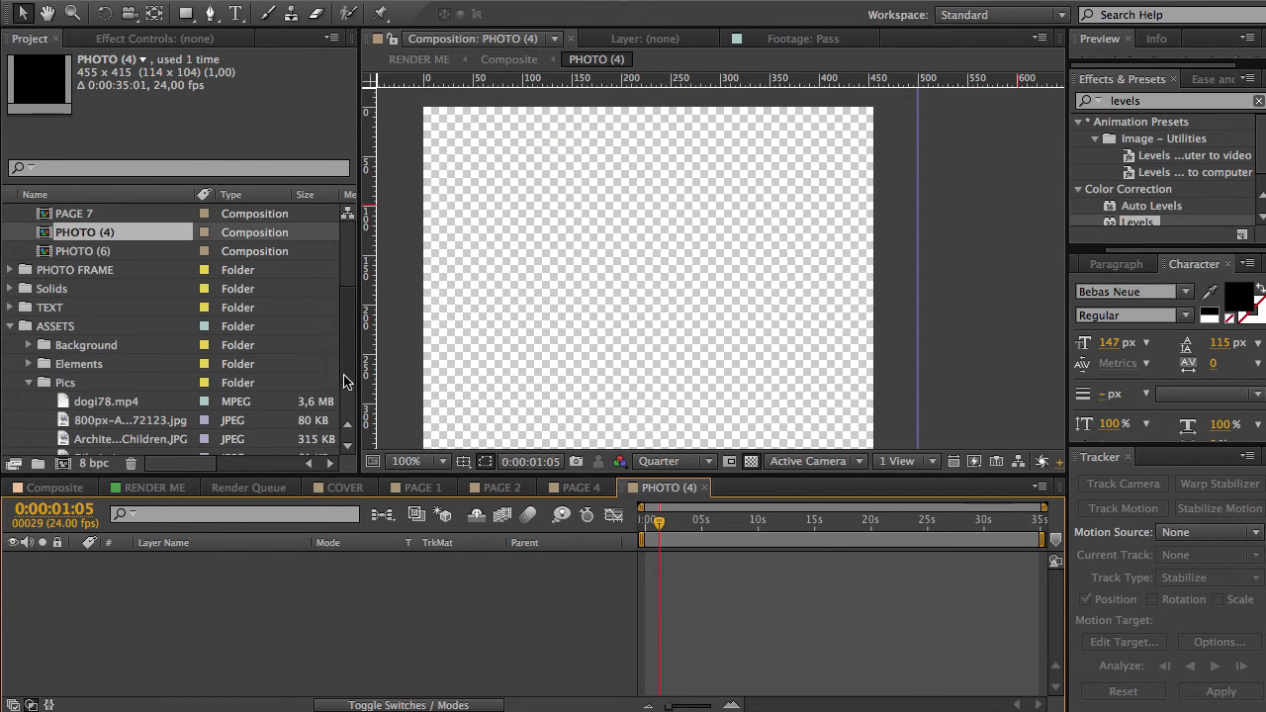
pyautogui.click(95, 346)
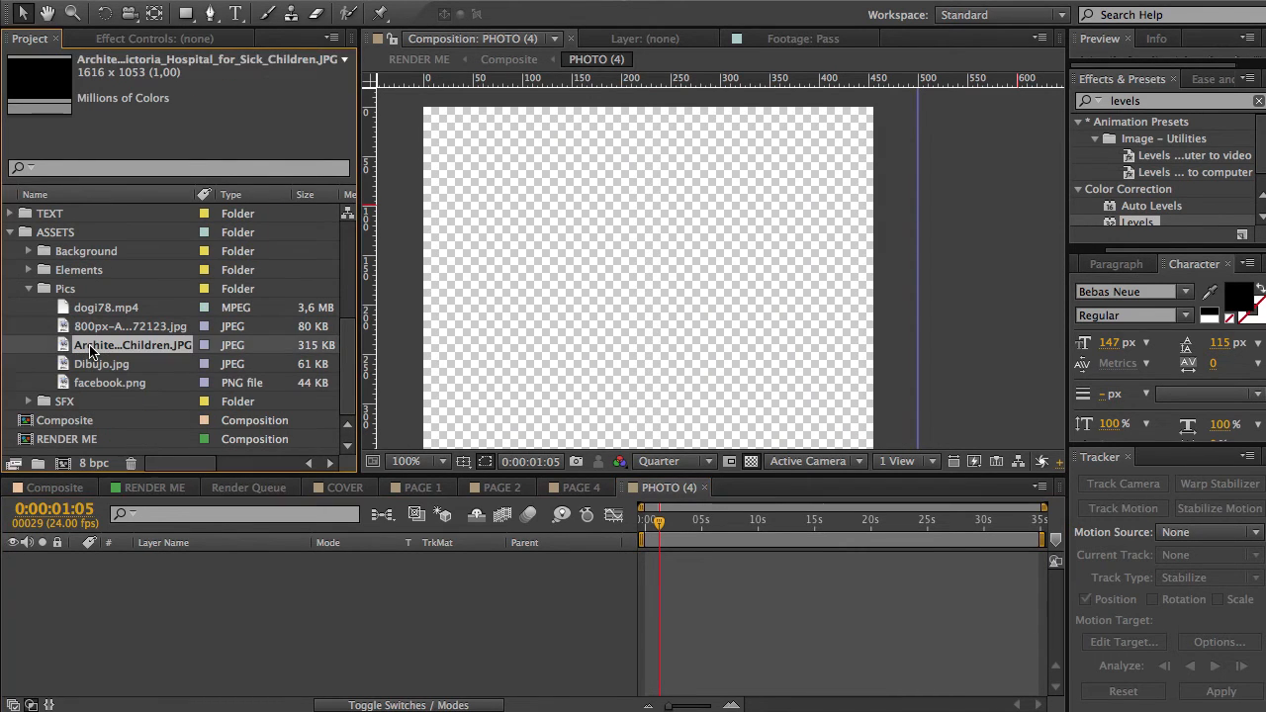
pyautogui.click(96, 383)
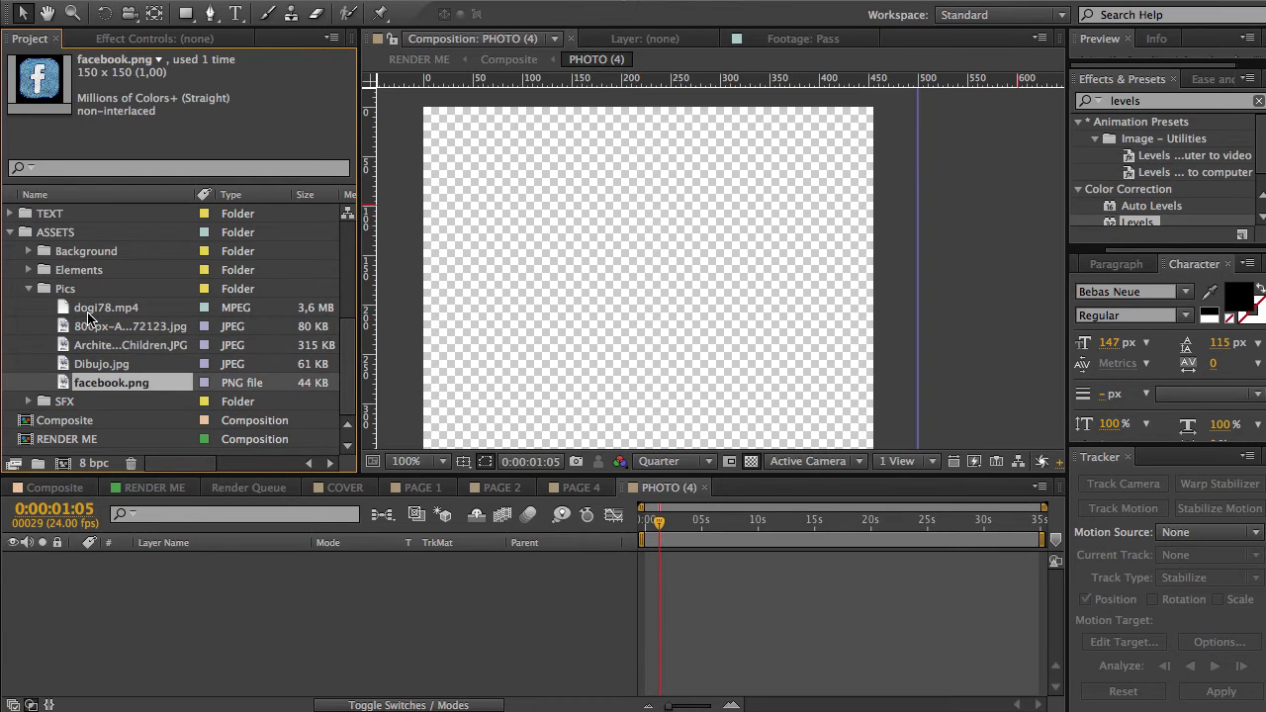
pyautogui.click(97, 328)
pyautogui.moveTo(103, 349); pyautogui.dragTo(232, 613)
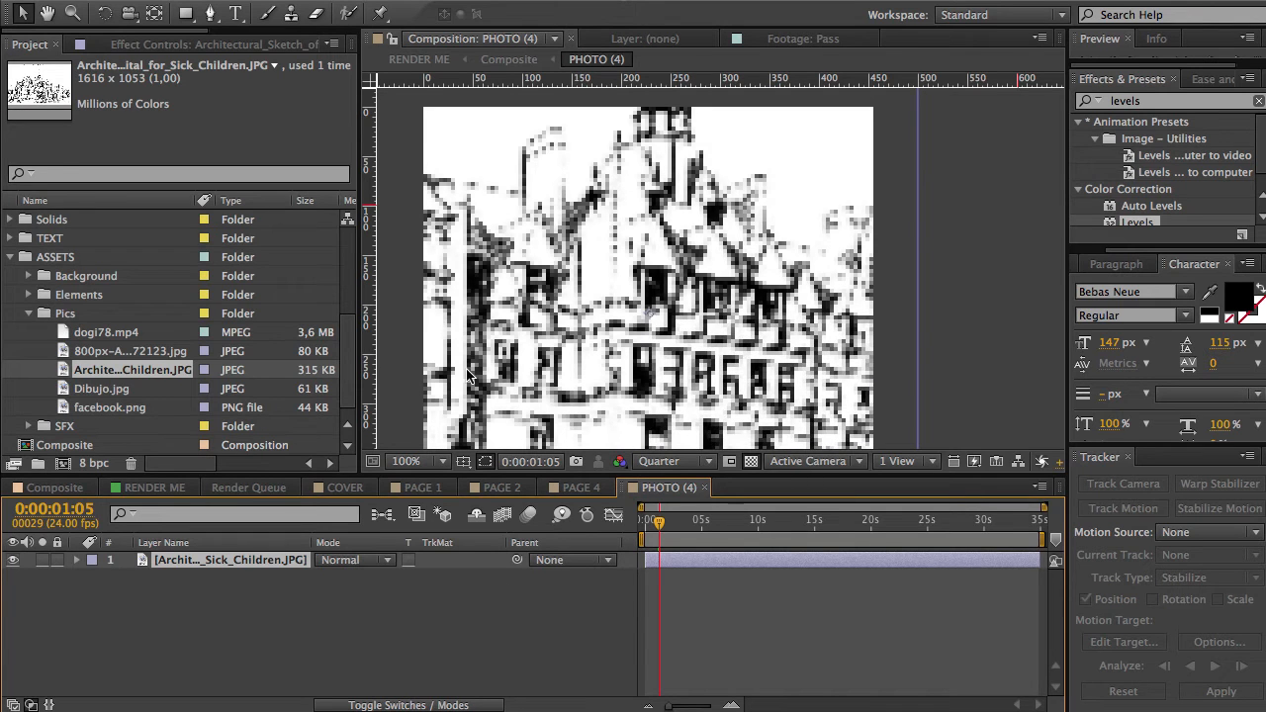
pyautogui.scroll(-2, 485, 375)
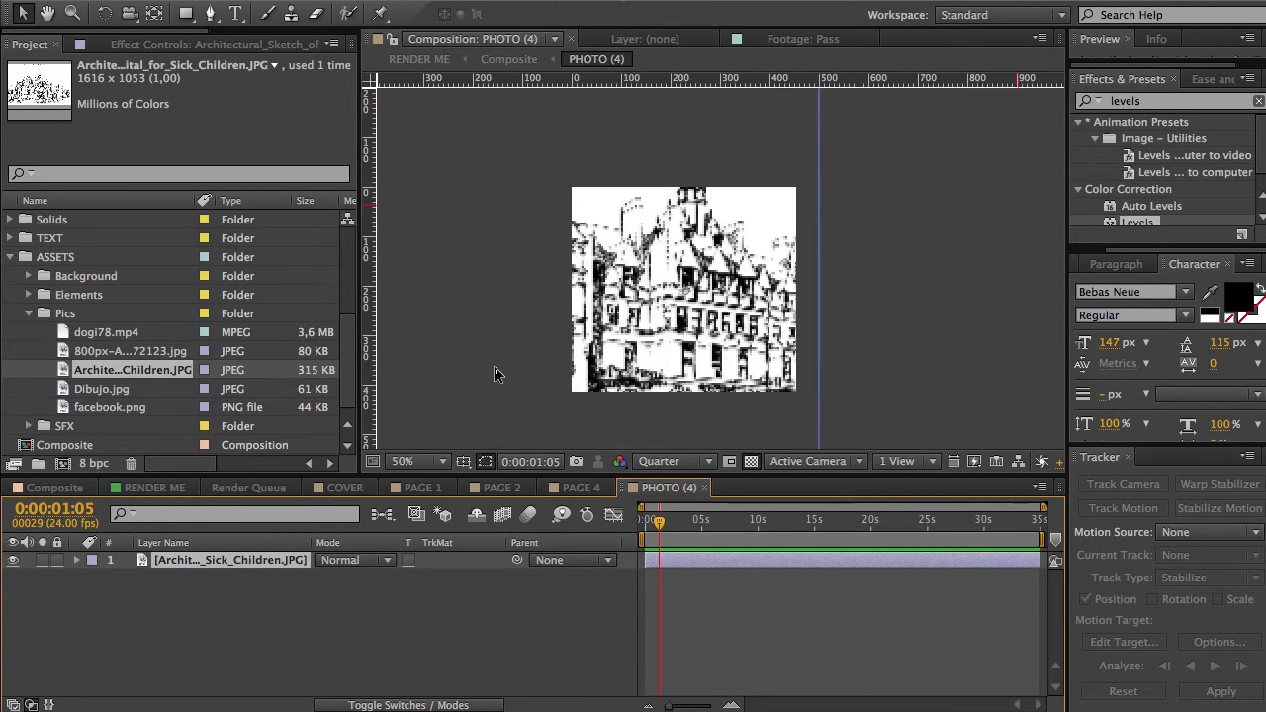
pyautogui.press('s')
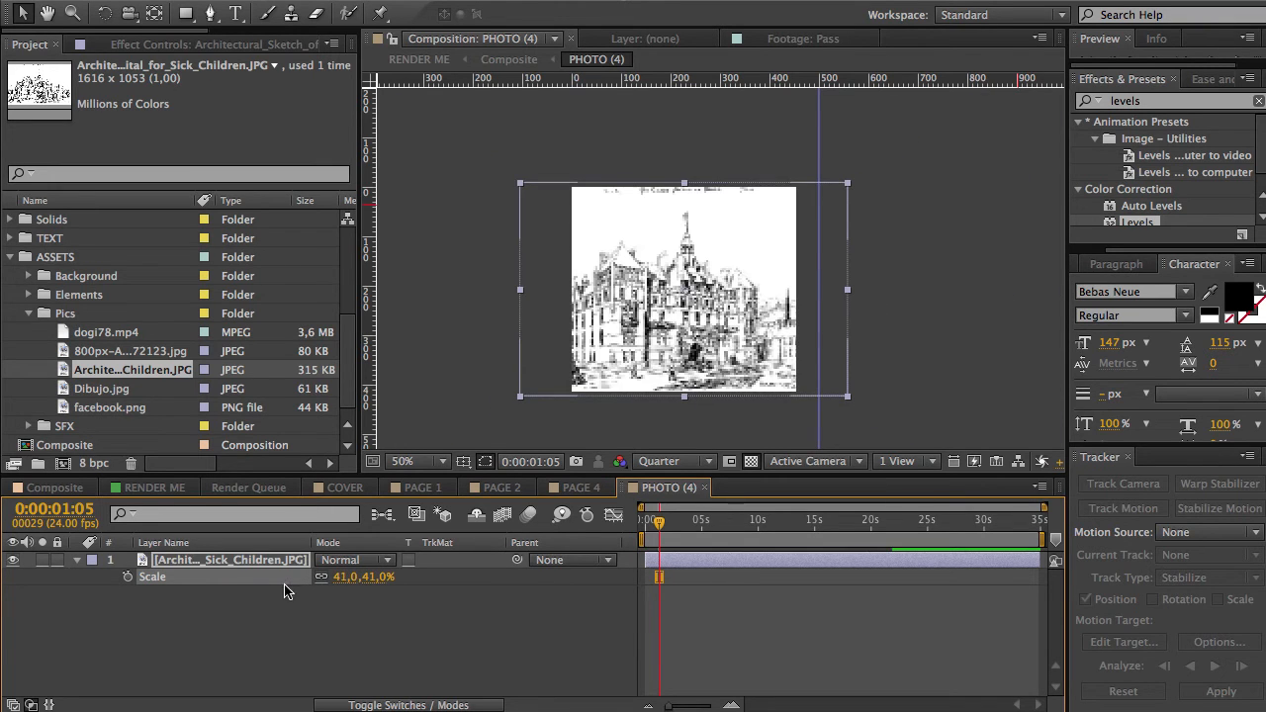
# - Check the architectural sketch on the notebook in the Composite composition and delete its layer from PHOTO (4)
pyautogui.click(59, 488)
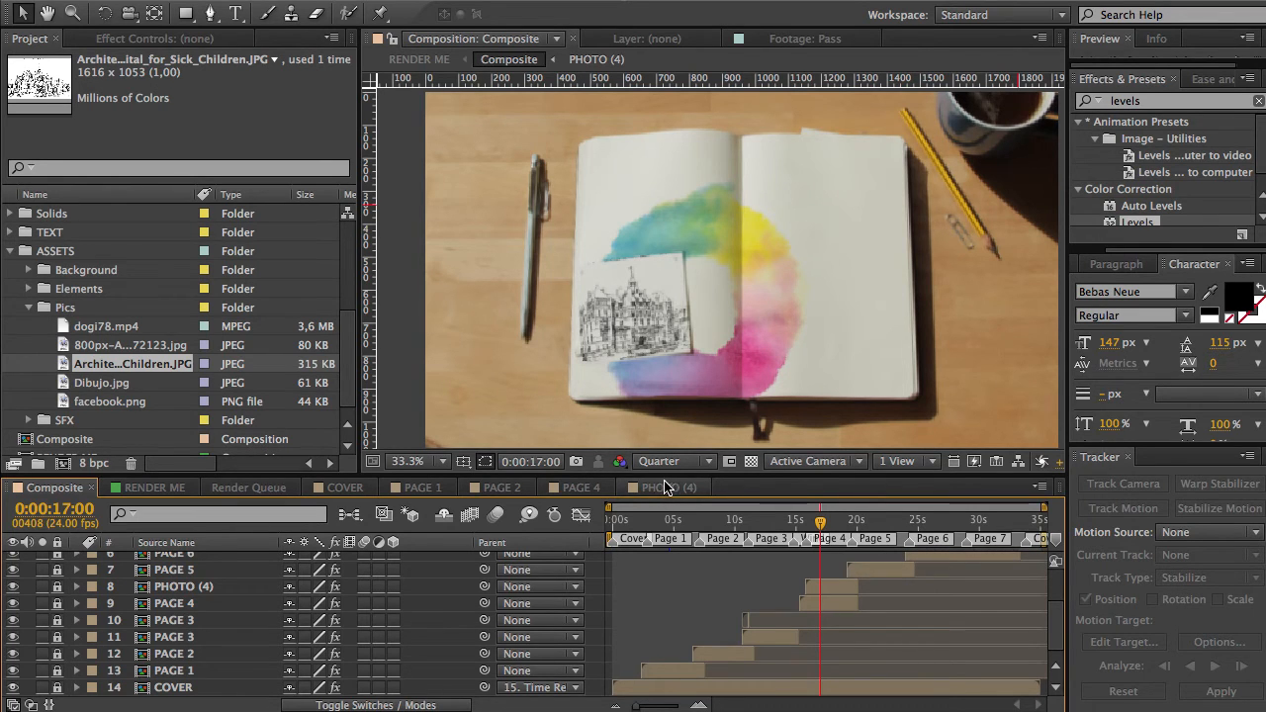
pyautogui.click(663, 489)
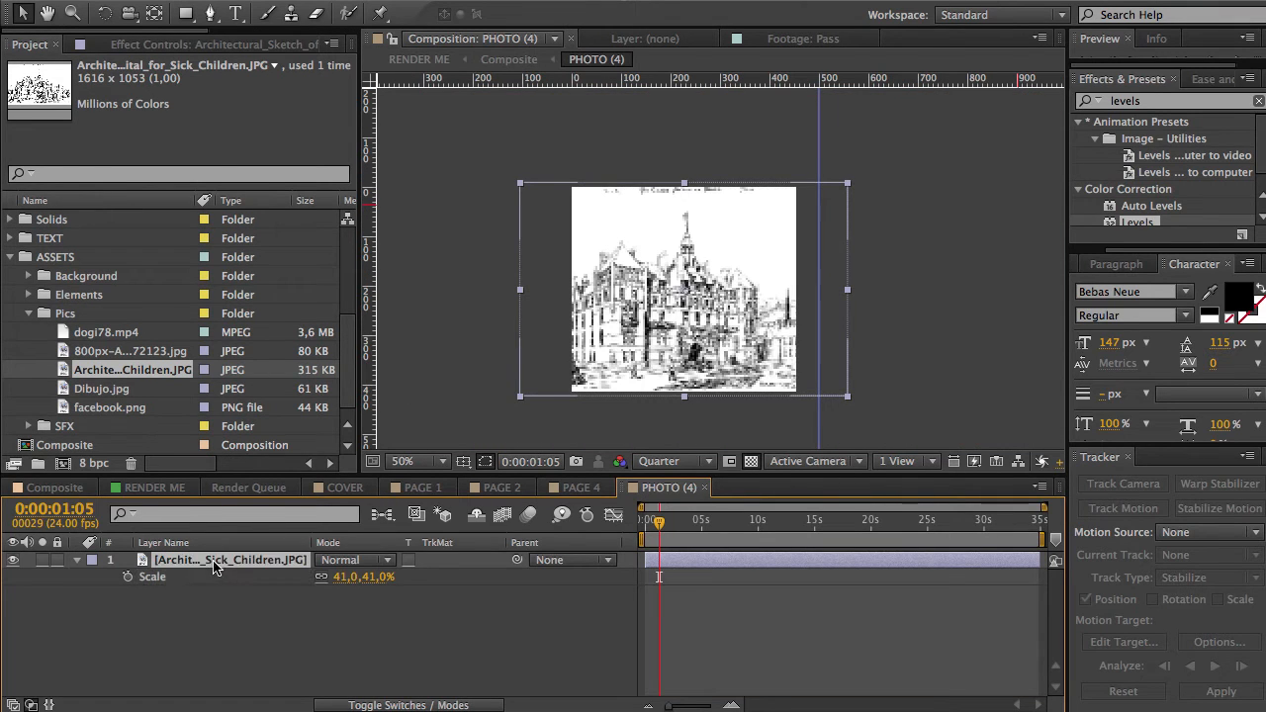
pyautogui.press('Delete')
# - Add the dogi78.mp4 video to PHOTO (4), scale it to 83% and move it up to the composition's upper edge
pyautogui.moveTo(107, 328); pyautogui.dragTo(192, 585)
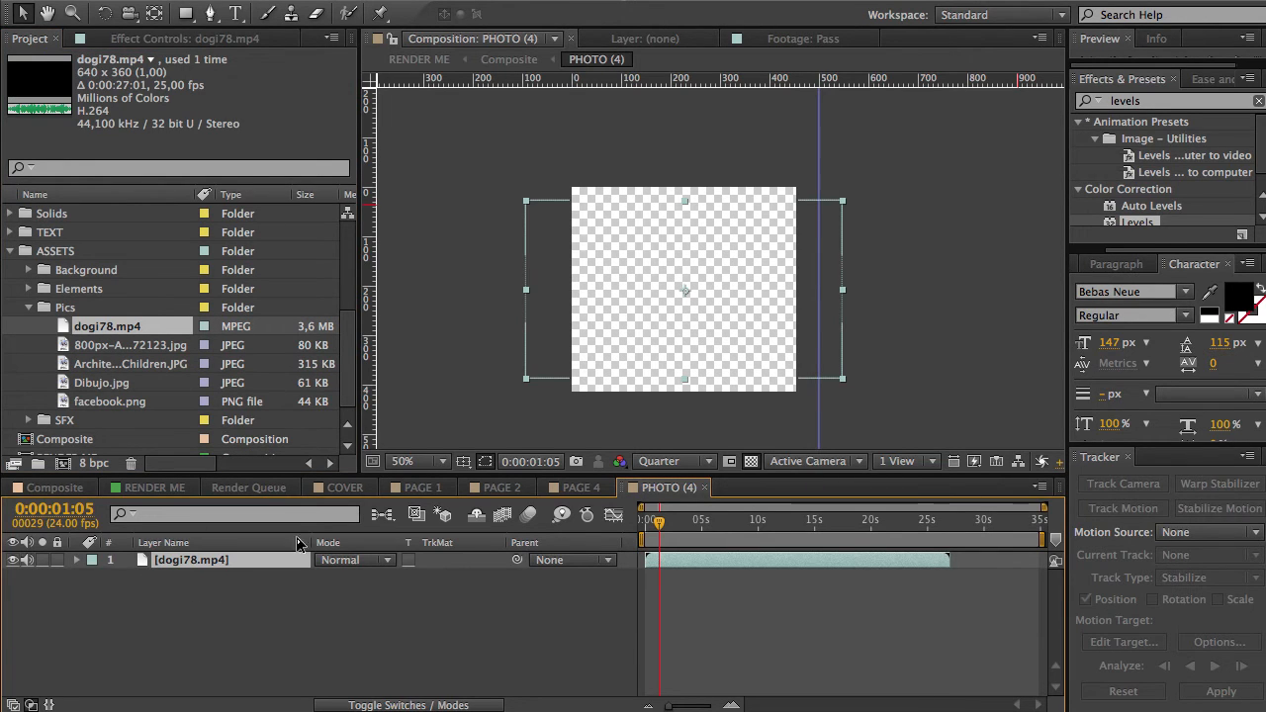
pyautogui.press('s')
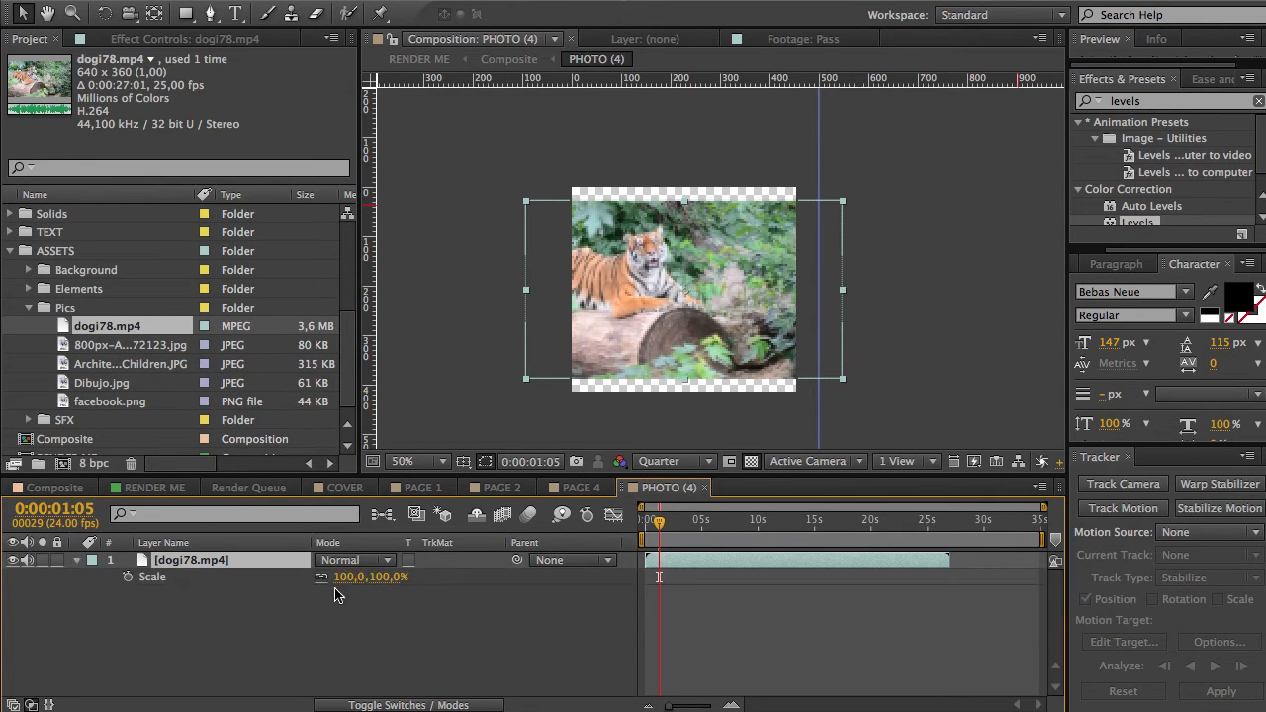
pyautogui.moveTo(355, 582); pyautogui.dragTo(338, 581)
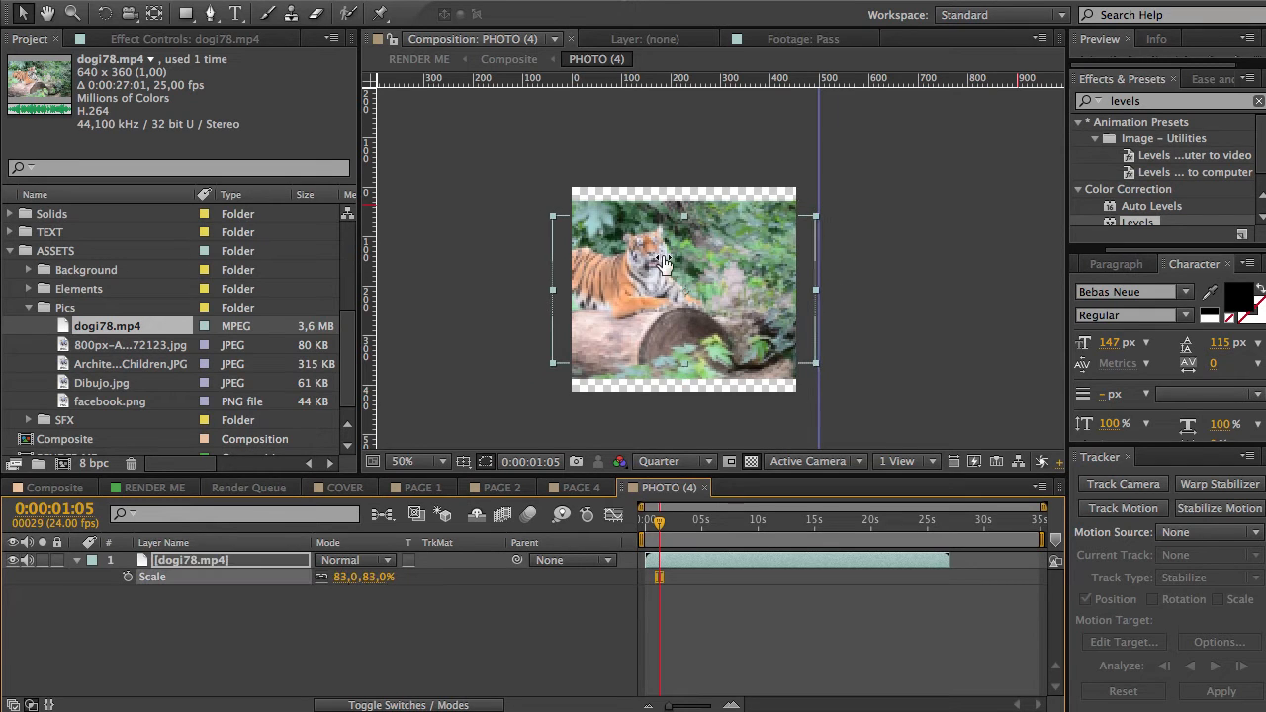
pyautogui.moveTo(669, 308); pyautogui.dragTo(665, 297)
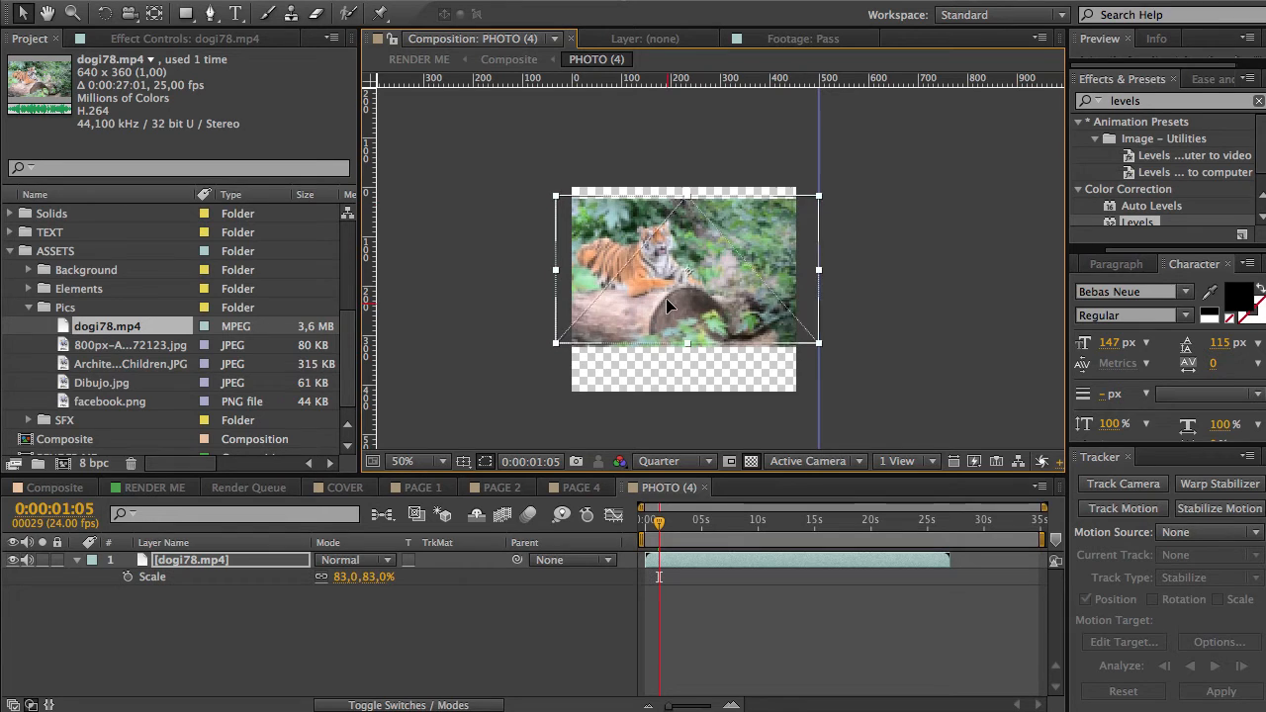
# - Draw a rectangular mask on the dogi78.mp4 layer leaving narrow margins at both sides, and check it in the Composite composition
pyautogui.click(186, 14)
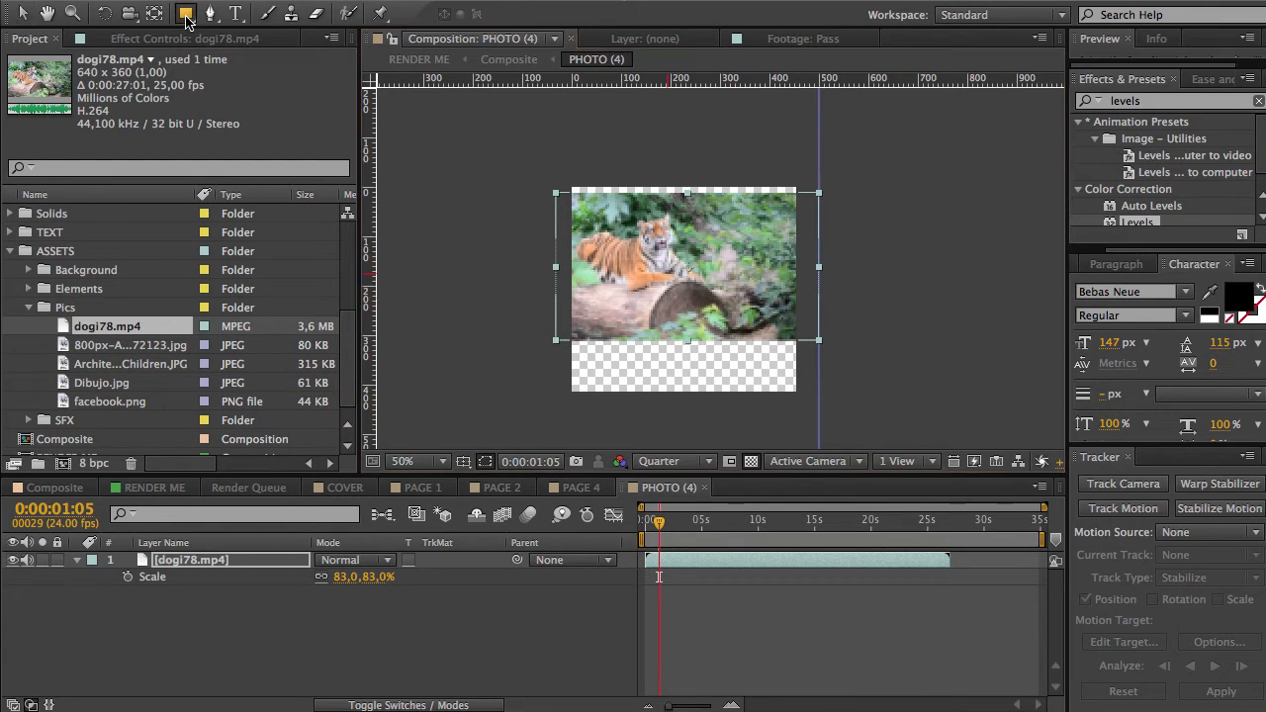
pyautogui.moveTo(579, 190); pyautogui.dragTo(791, 345)
pyautogui.click(23, 12)
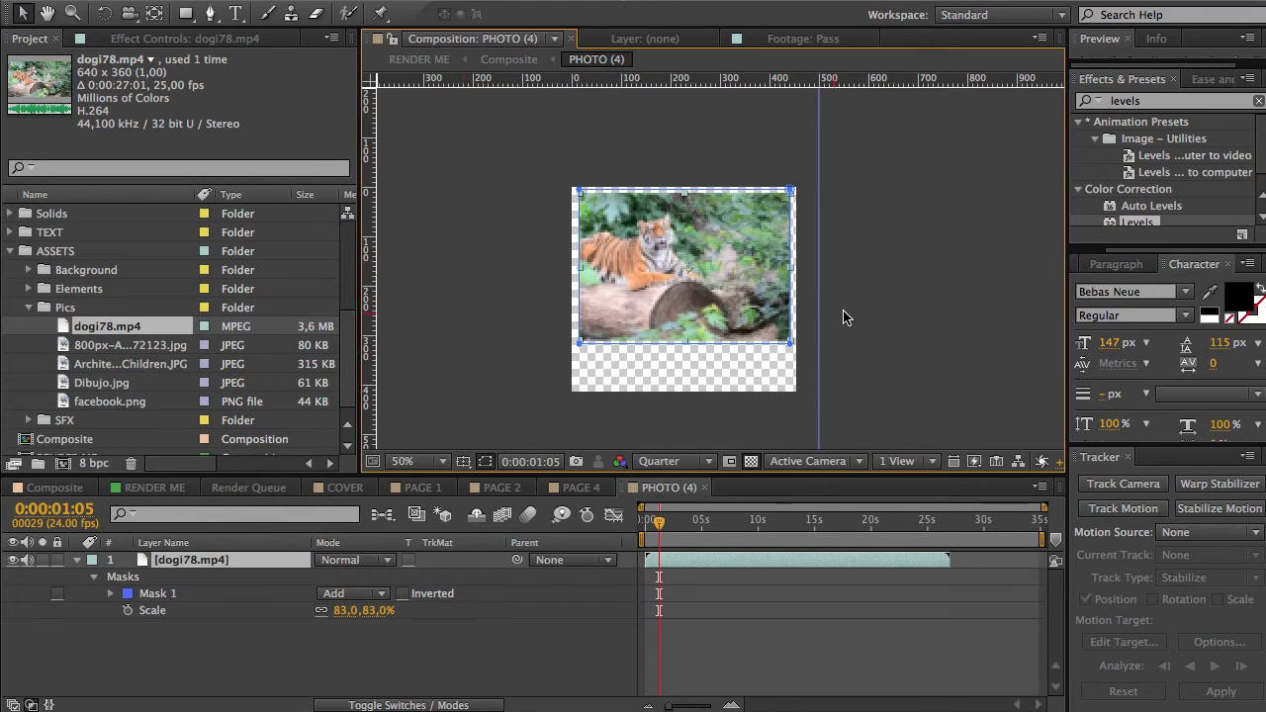
pyautogui.click(756, 665)
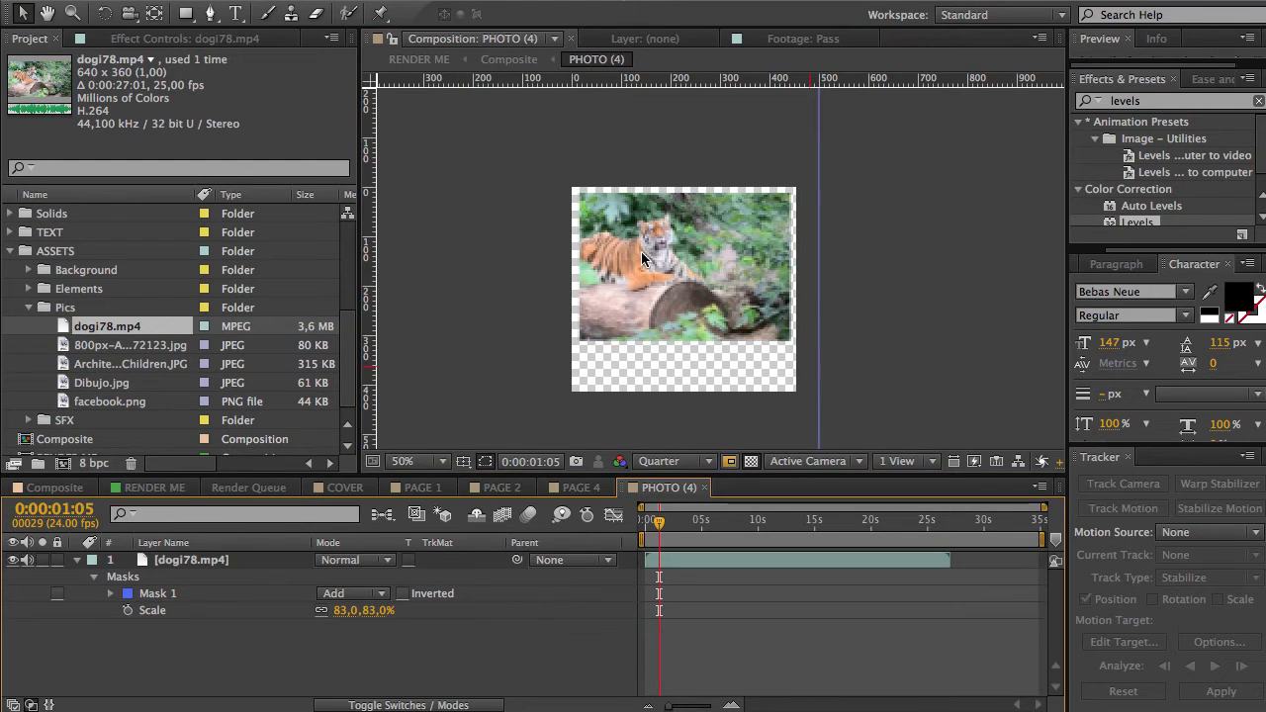
pyautogui.click(55, 488)
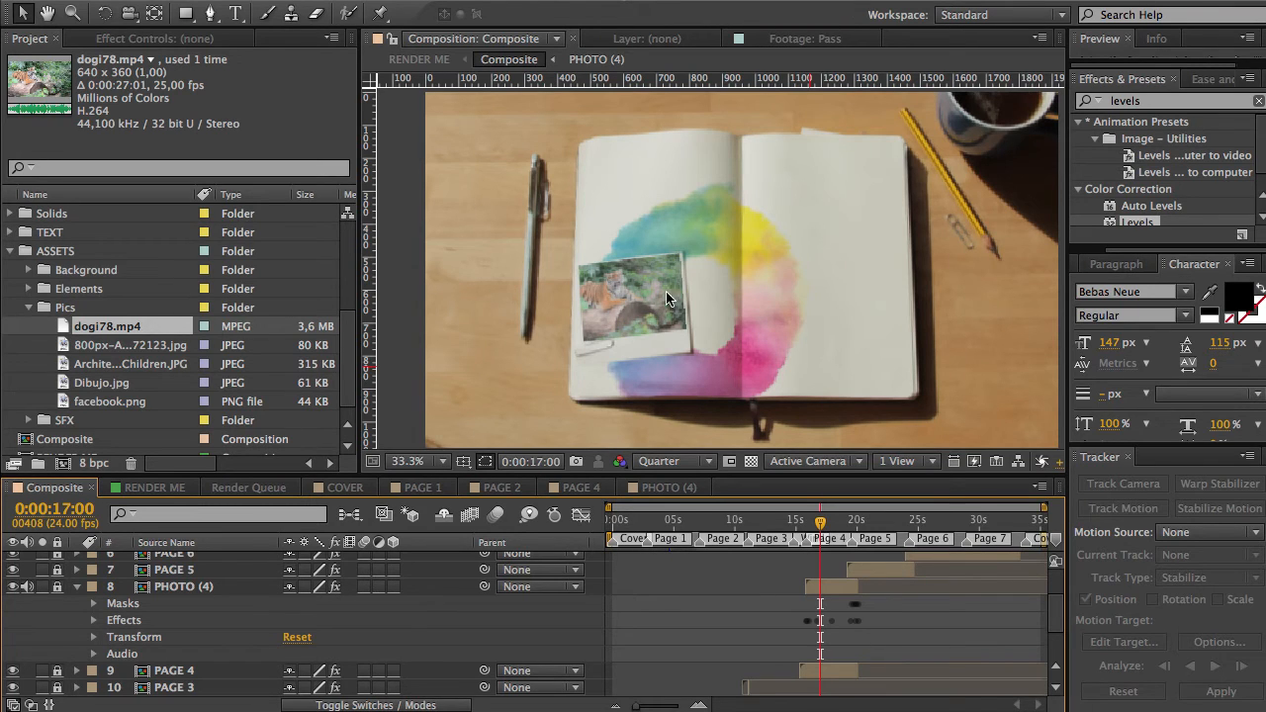
# - In PHOTO (4), enable time remapping on the dogi78.mp4 layer and add a Time Remap keyframe at 0:00:05:12
pyautogui.click(665, 488)
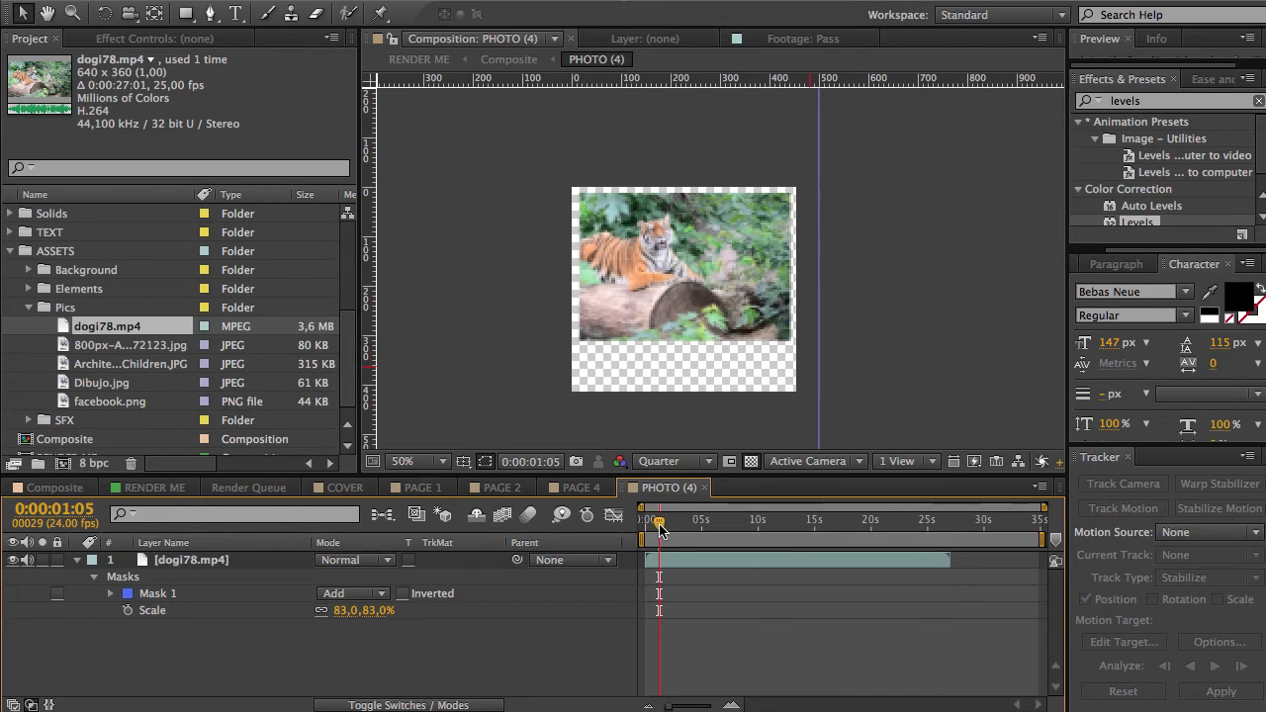
pyautogui.moveTo(660, 529); pyautogui.dragTo(707, 524)
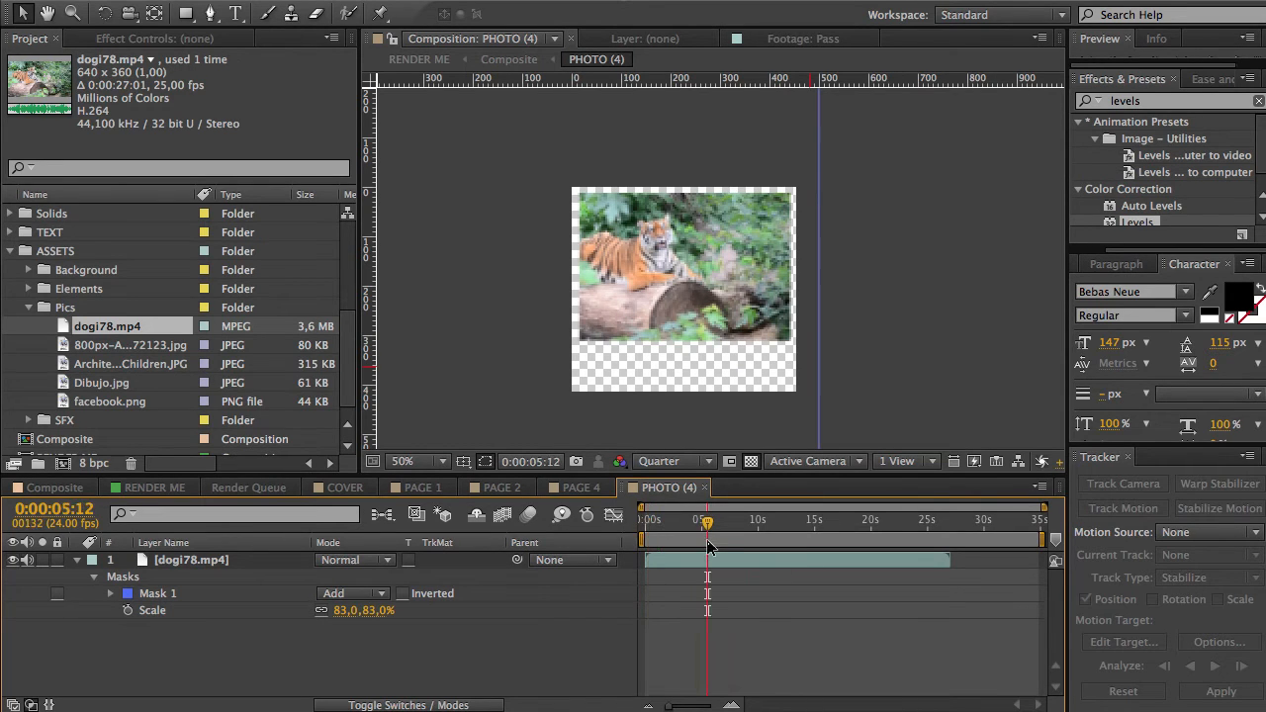
pyautogui.rightClick(708, 564)
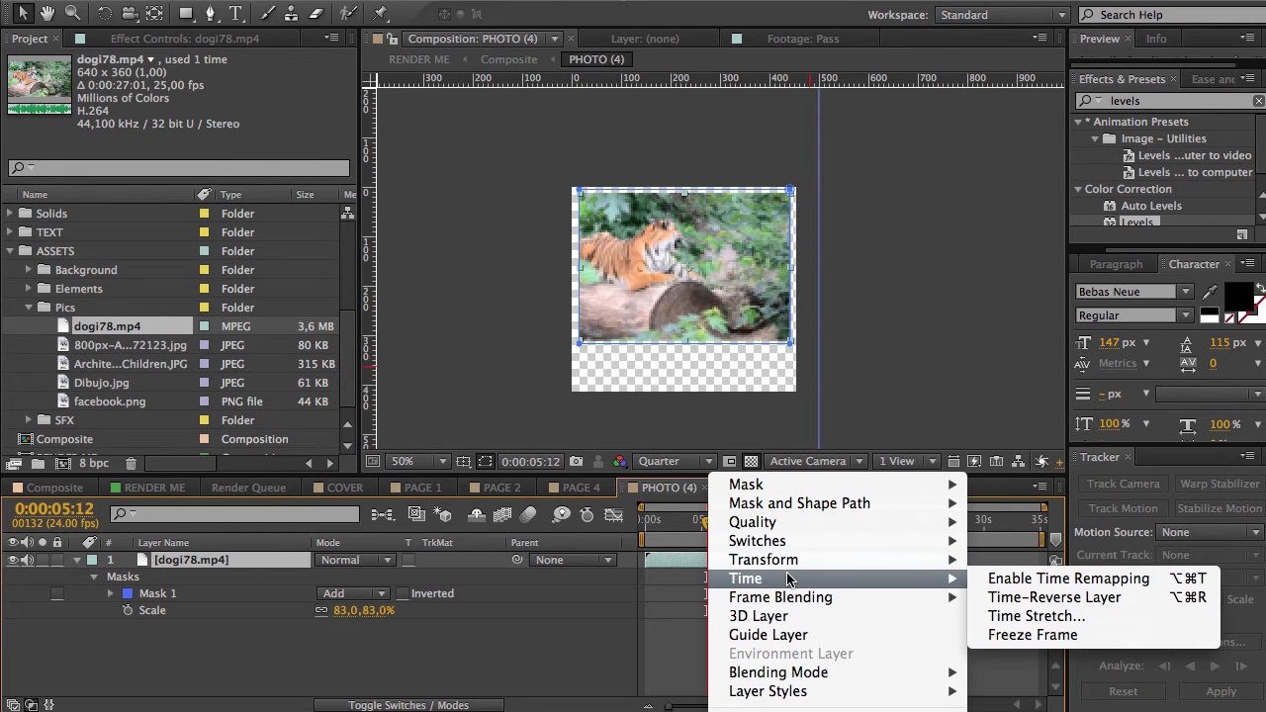
pyautogui.rightClick(674, 560)
pyautogui.moveTo(887, 578)
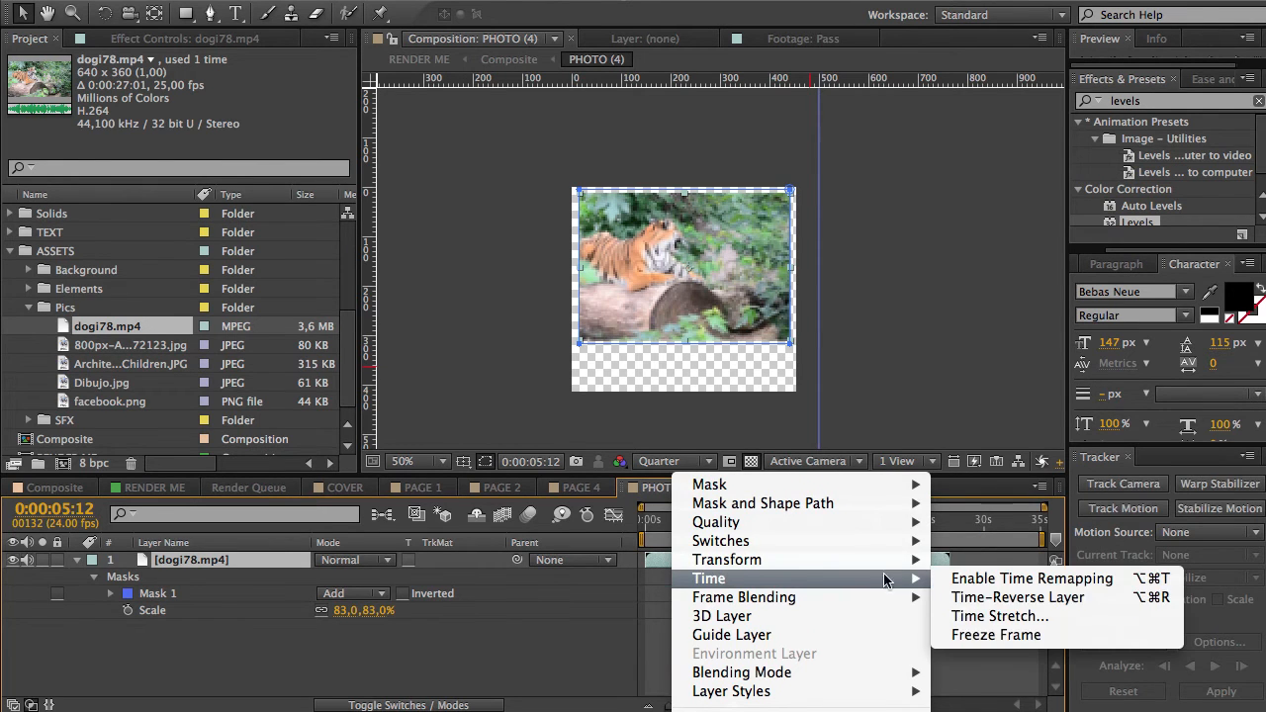
pyautogui.click(1012, 584)
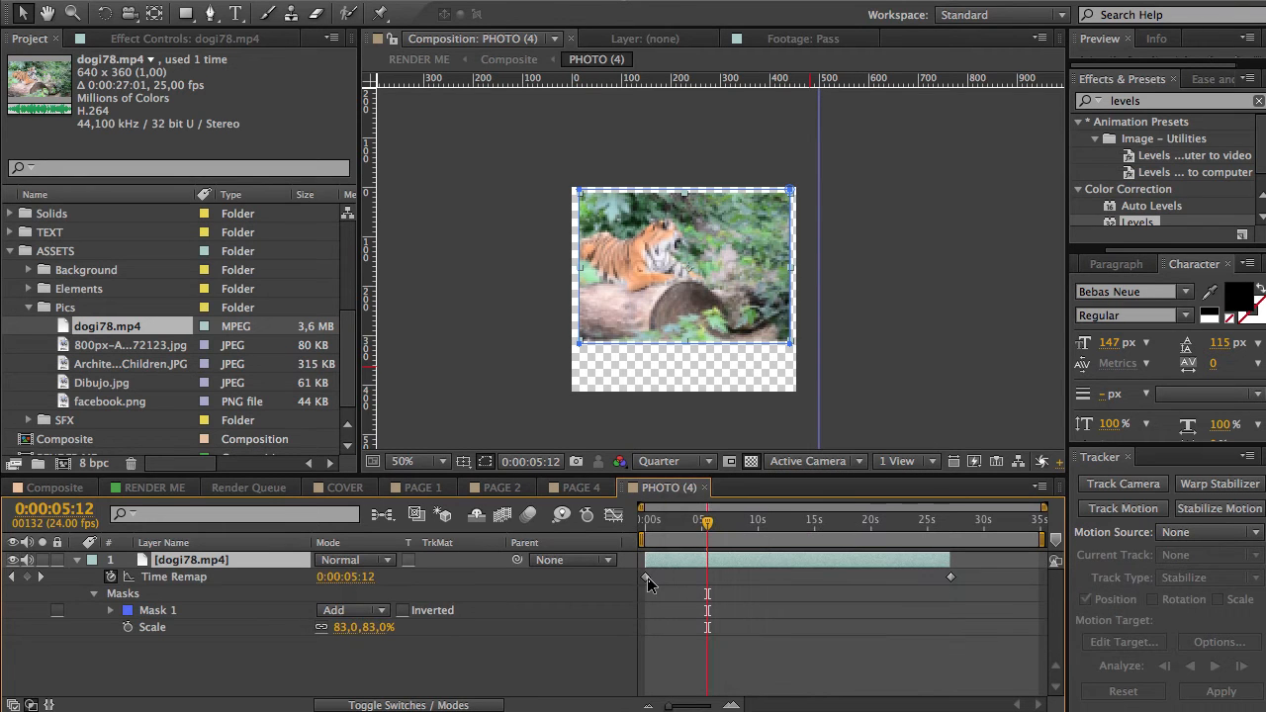
pyautogui.click(646, 578)
pyautogui.click(28, 577)
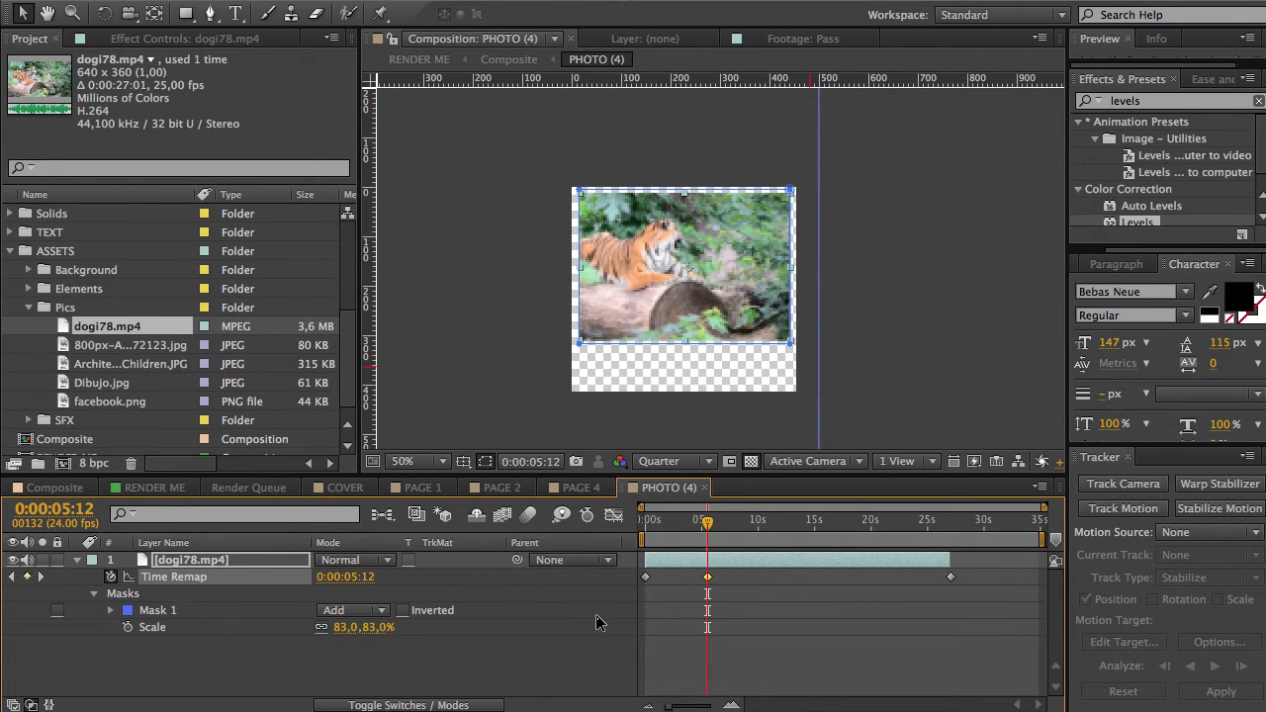
# - Set the Time Remap keyframe at 0:00:00:00 to 0:00:05:12 by pasting the copied keyframe, and scrub through the video
pyautogui.click(643, 521)
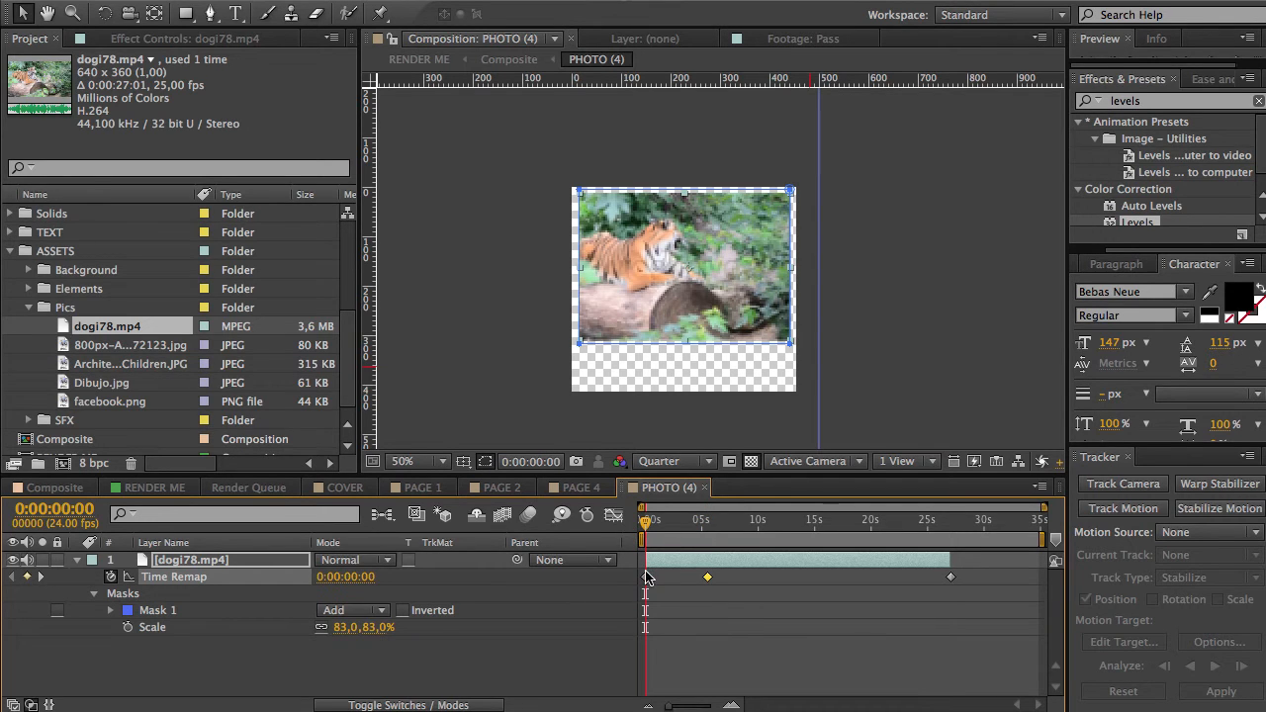
pyautogui.click(645, 579)
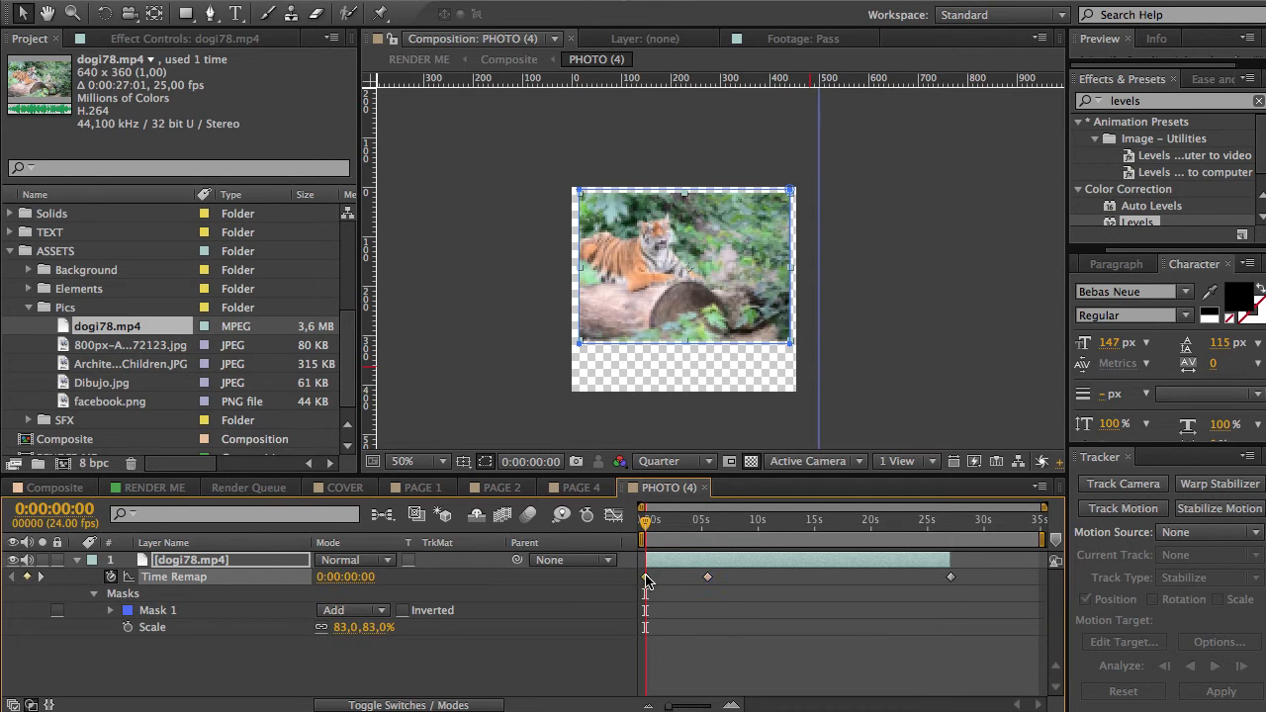
pyautogui.press('super+v')
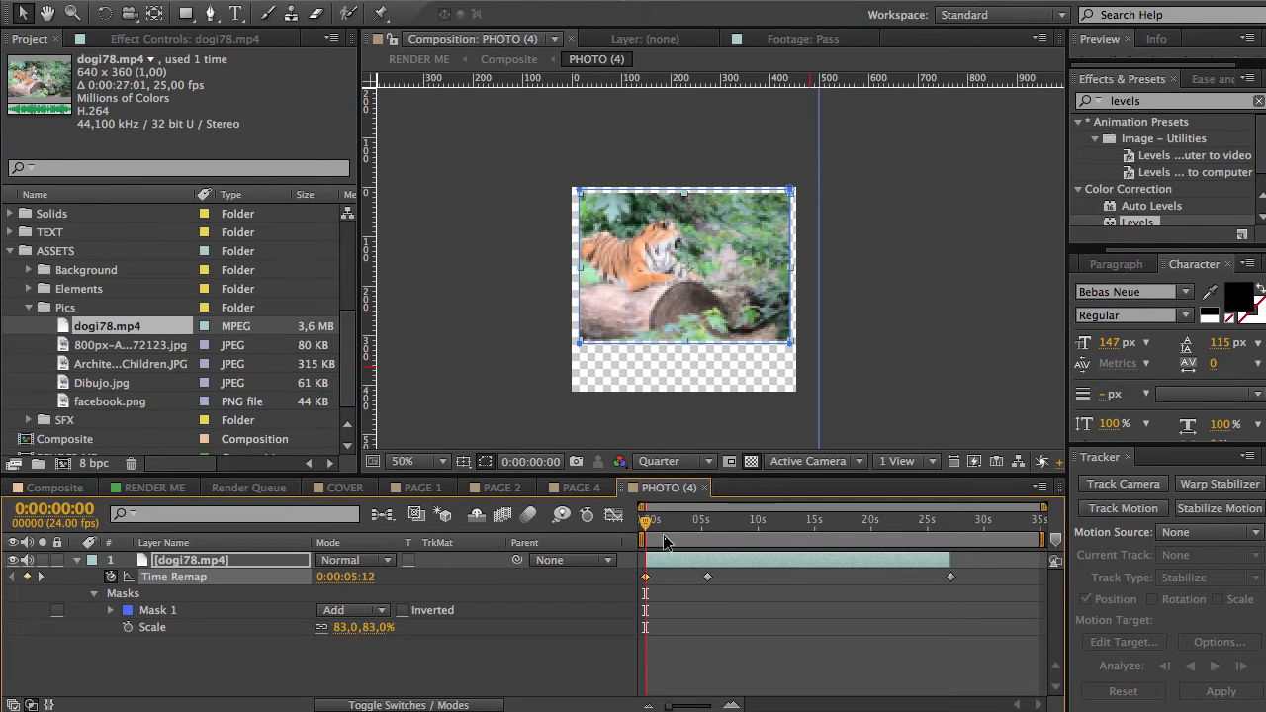
pyautogui.click(662, 524)
pyautogui.moveTo(668, 527); pyautogui.dragTo(680, 528)
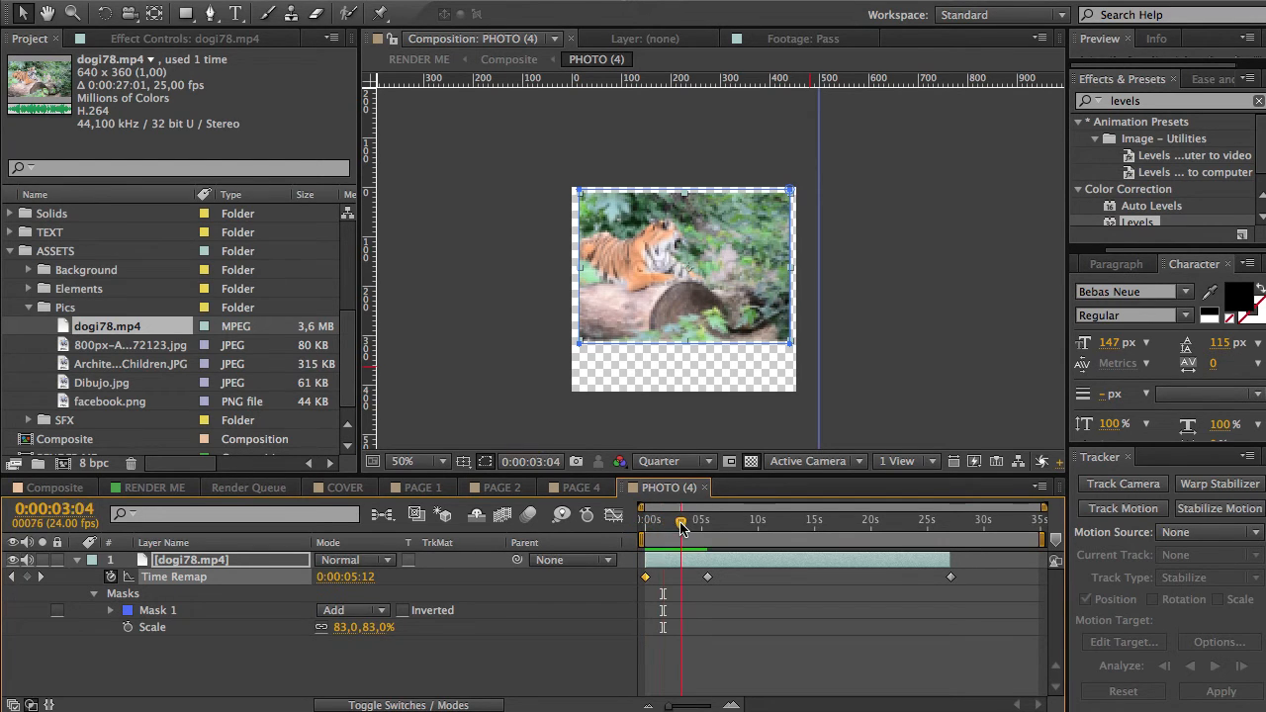
pyautogui.click(701, 529)
pyautogui.click(715, 527)
pyautogui.click(734, 528)
pyautogui.click(753, 532)
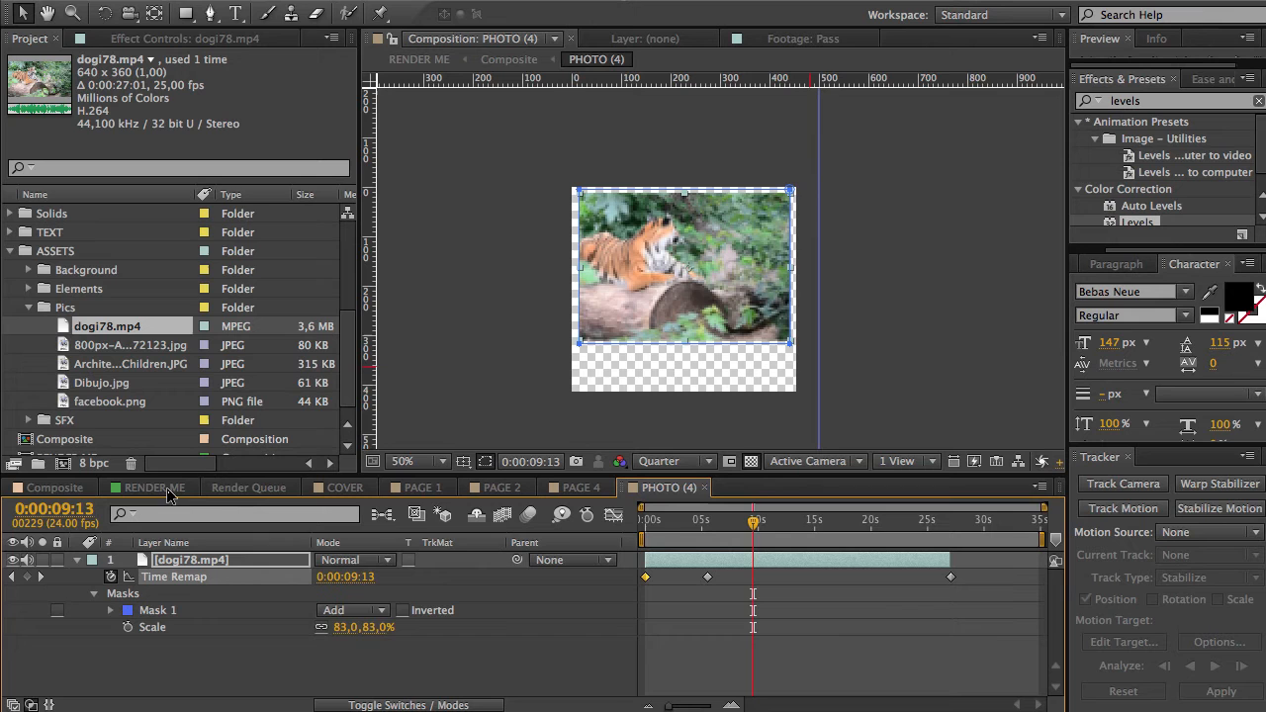
# - Check the tiger video on the notebook in the Composite composition around 0:00:16:03
pyautogui.click(50, 487)
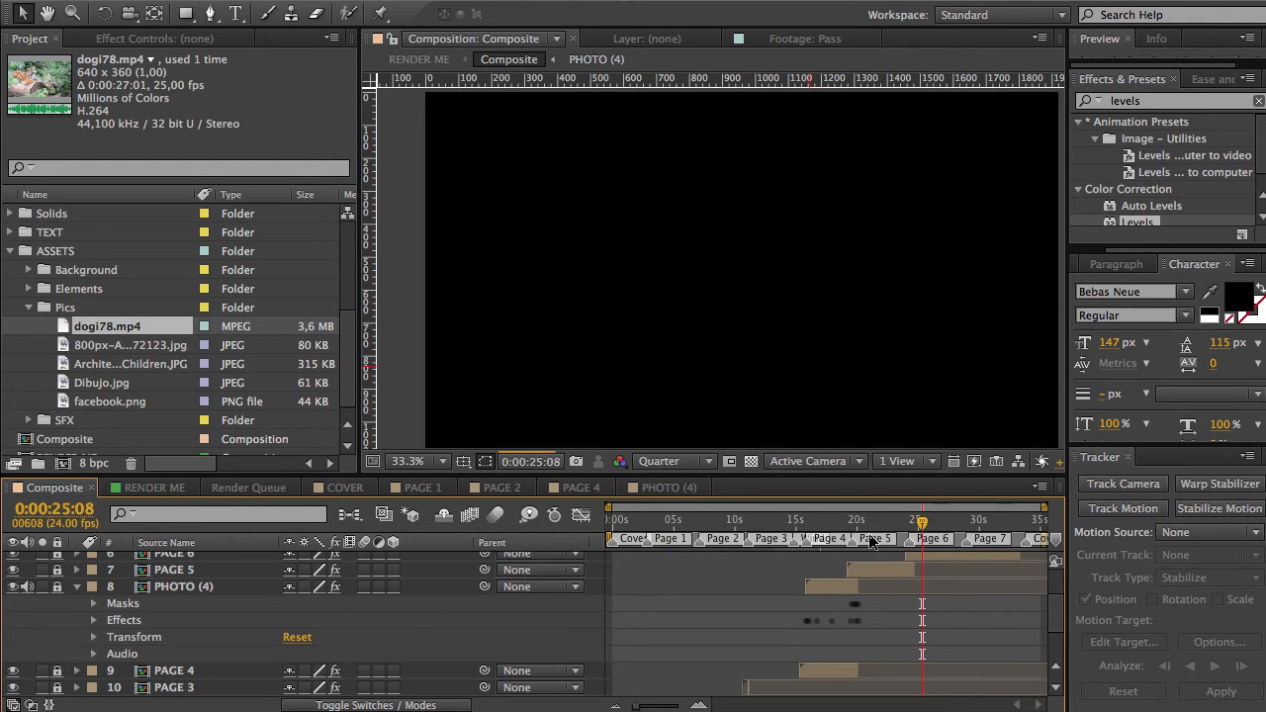
pyautogui.click(813, 527)
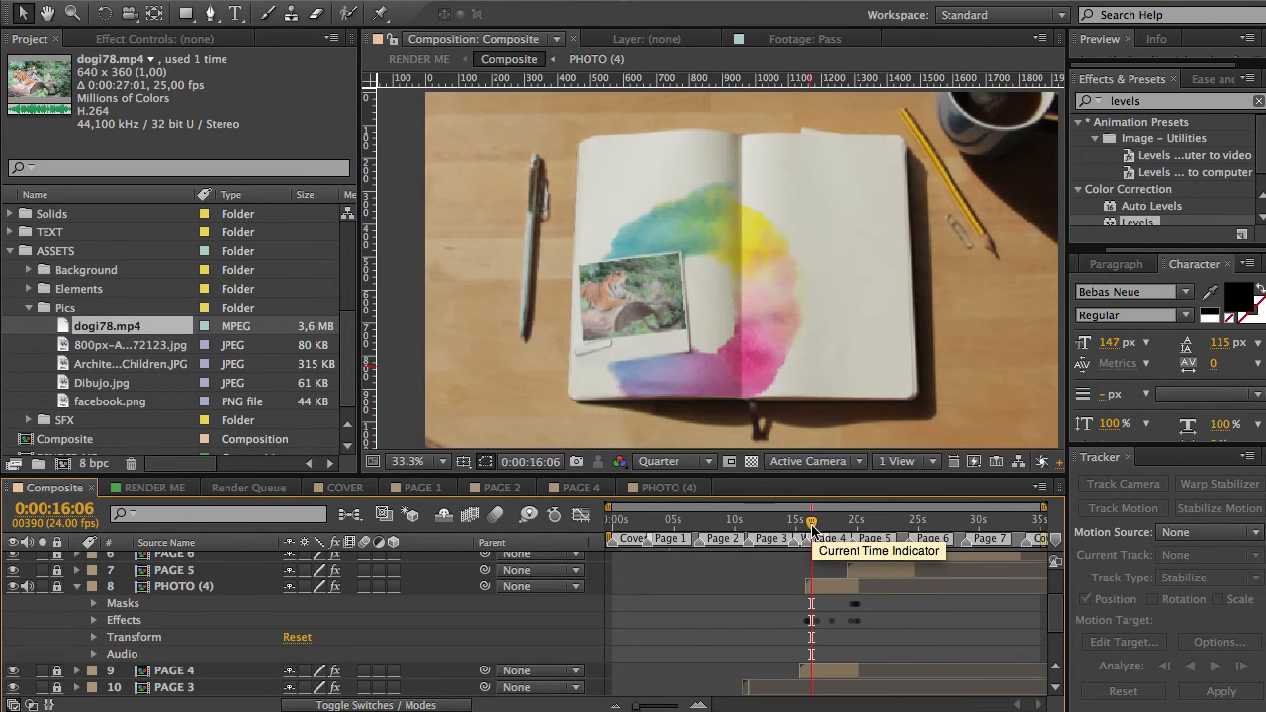
pyautogui.moveTo(813, 532); pyautogui.dragTo(809, 532)
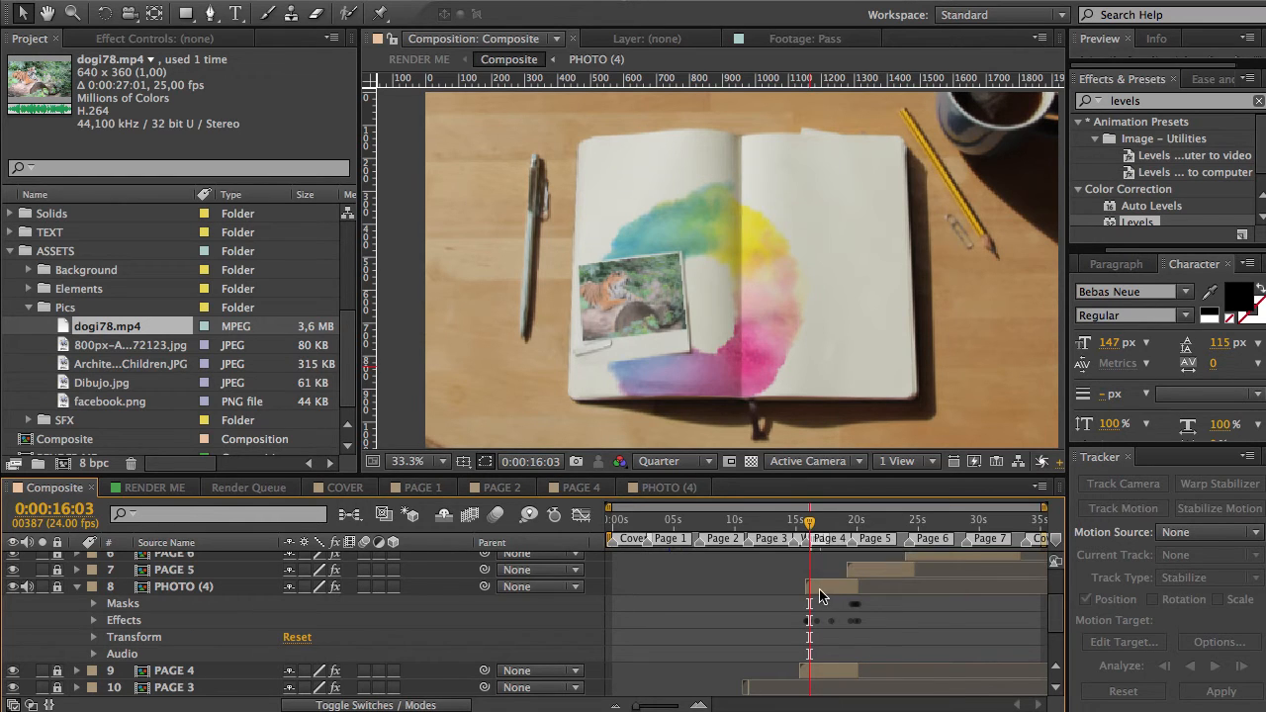
# - In PHOTO (4), shift the last two Time Remap keyframes of dogi78.mp4 earlier, placing the middle one just after the first
pyautogui.click(580, 487)
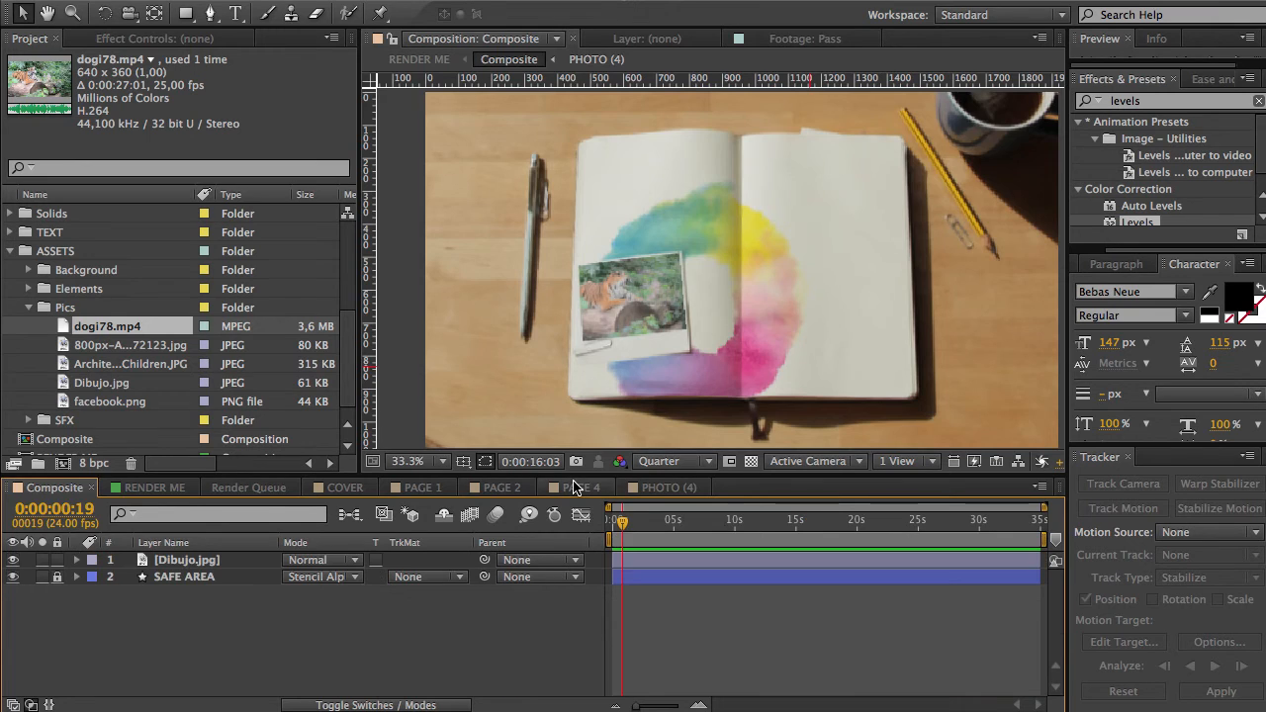
pyautogui.click(665, 487)
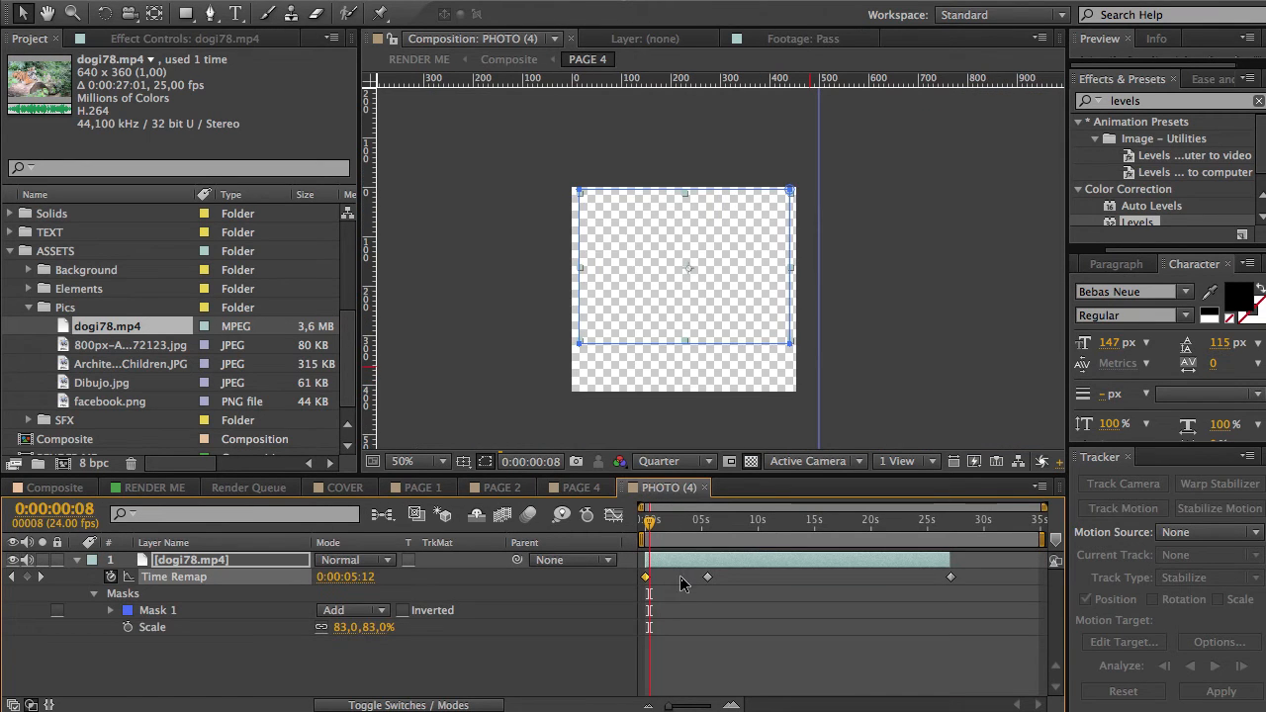
pyautogui.moveTo(682, 708); pyautogui.dragTo(693, 708)
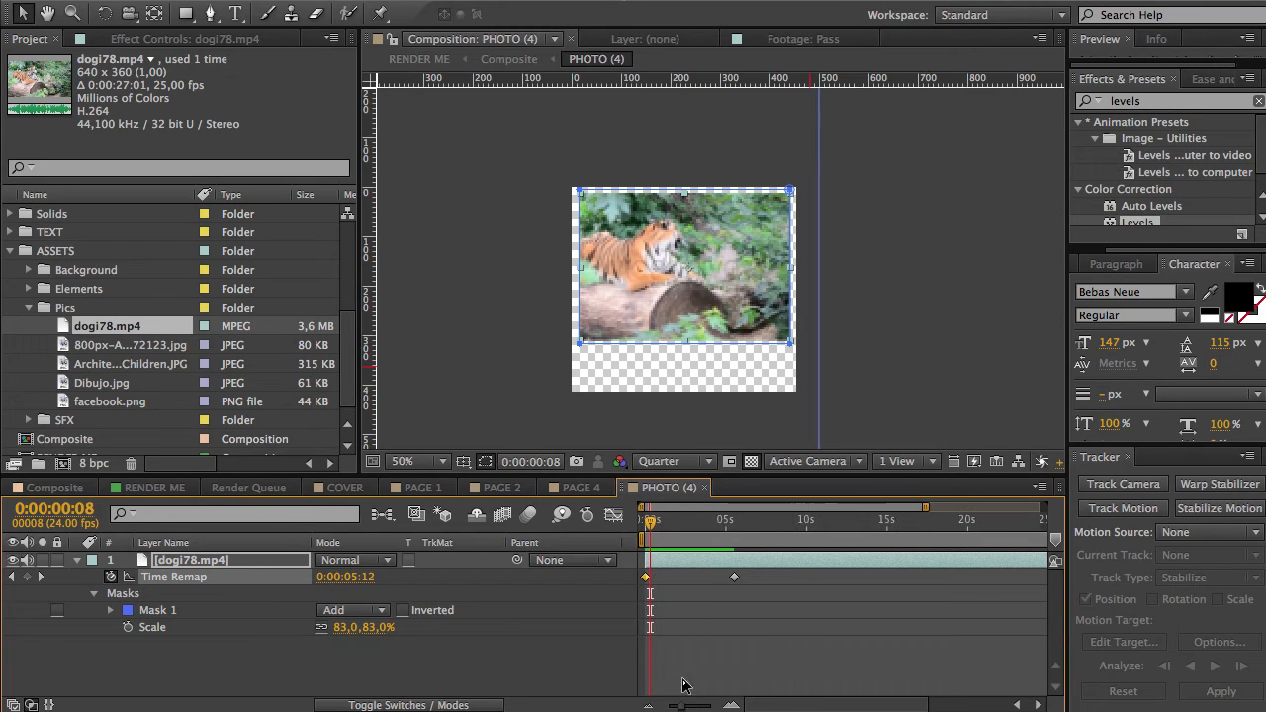
pyautogui.press('space')
pyautogui.moveTo(794, 637); pyautogui.dragTo(965, 586)
pyautogui.moveTo(879, 705); pyautogui.dragTo(845, 704)
pyautogui.moveTo(708, 578); pyautogui.dragTo(655, 577)
pyautogui.click(709, 643)
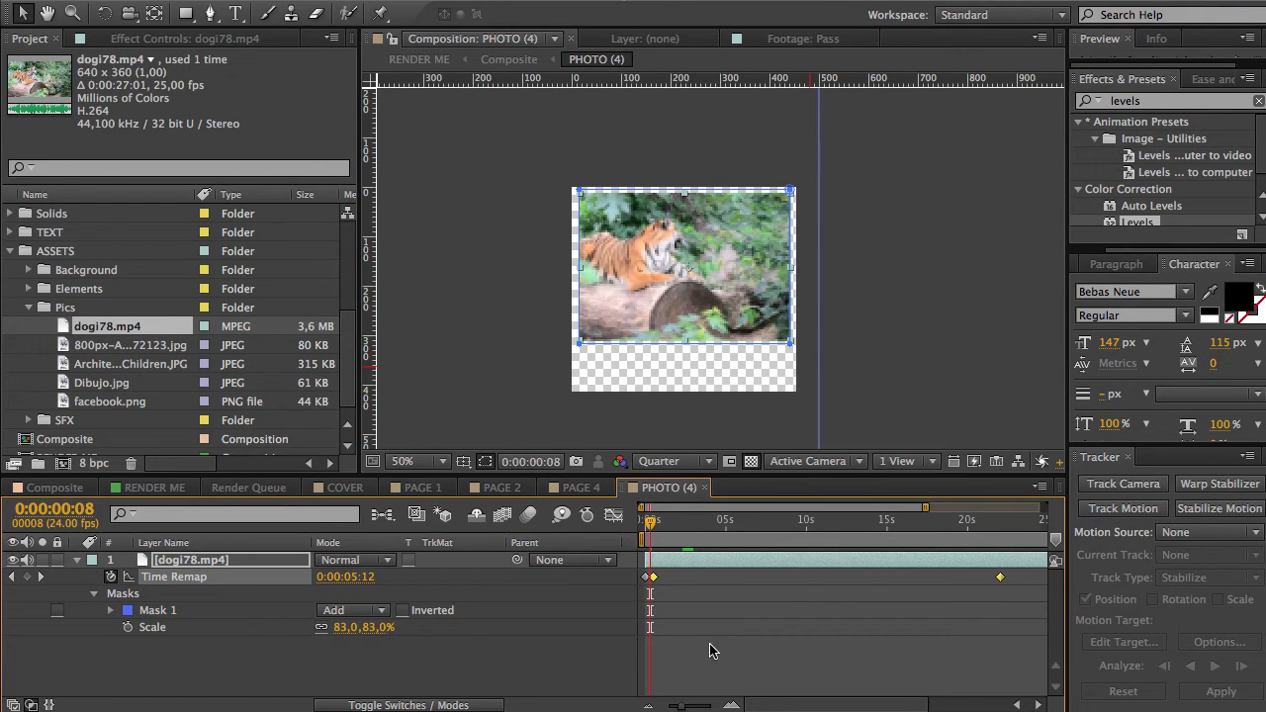
# - Preview the retimed video from the start of PHOTO (4) and check it in the Composite composition at 0:00:16:13
pyautogui.click(640, 527)
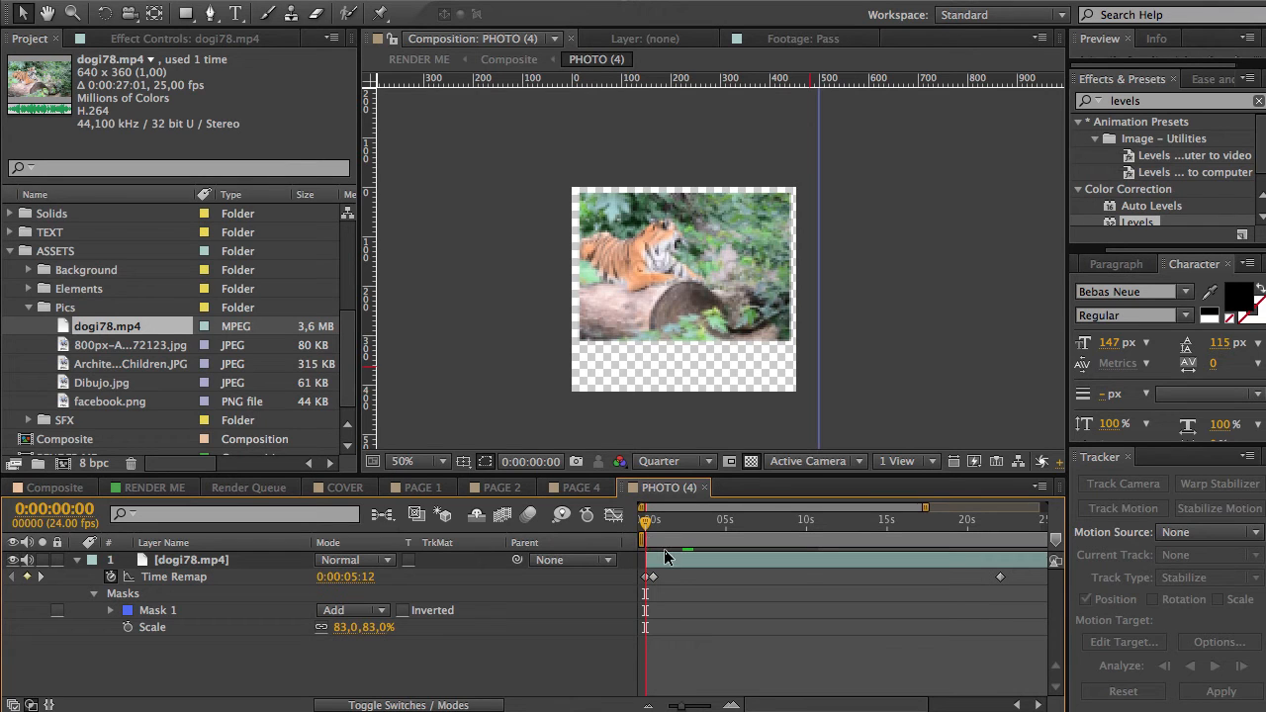
pyautogui.press('h')
pyautogui.press('v')
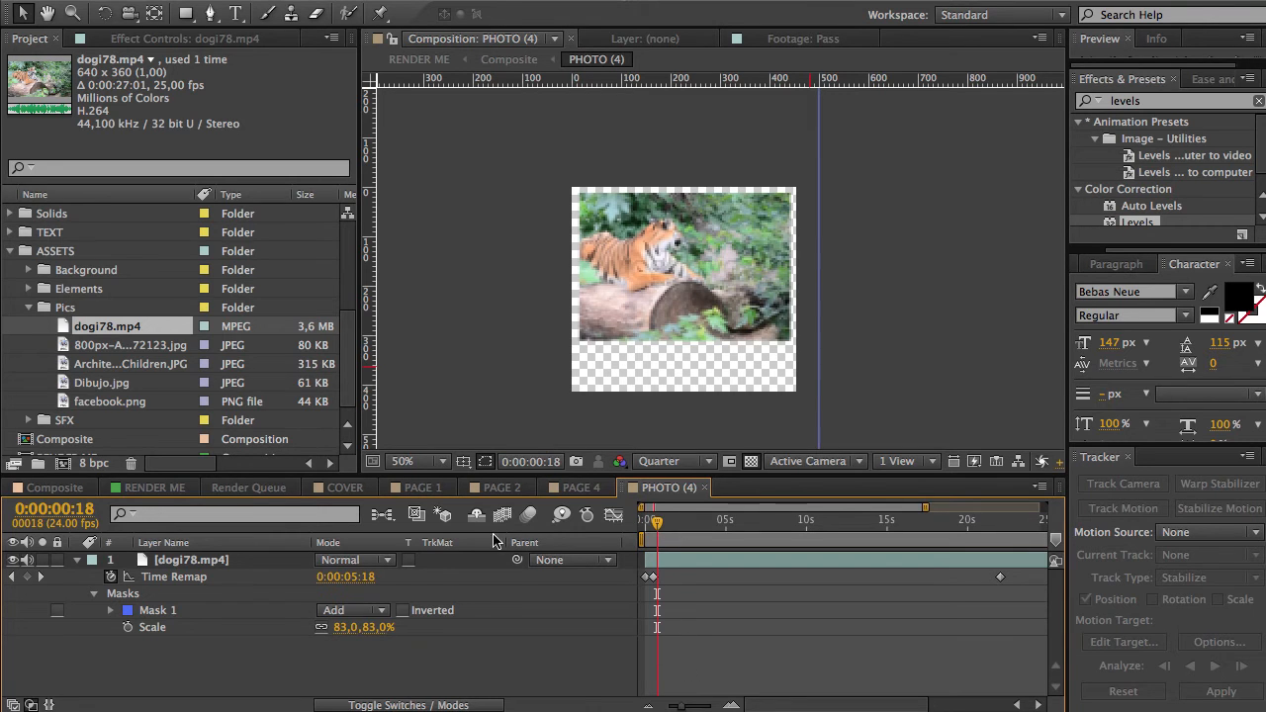
pyautogui.click(152, 489)
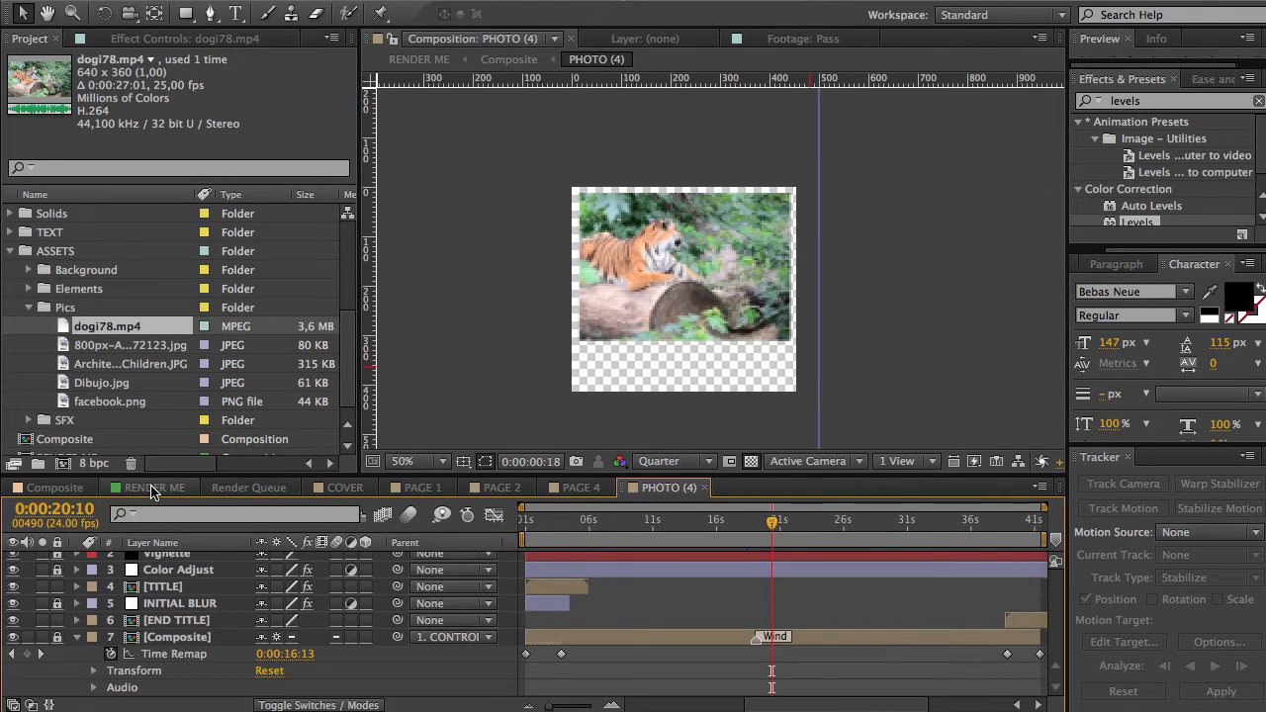
pyautogui.click(55, 488)
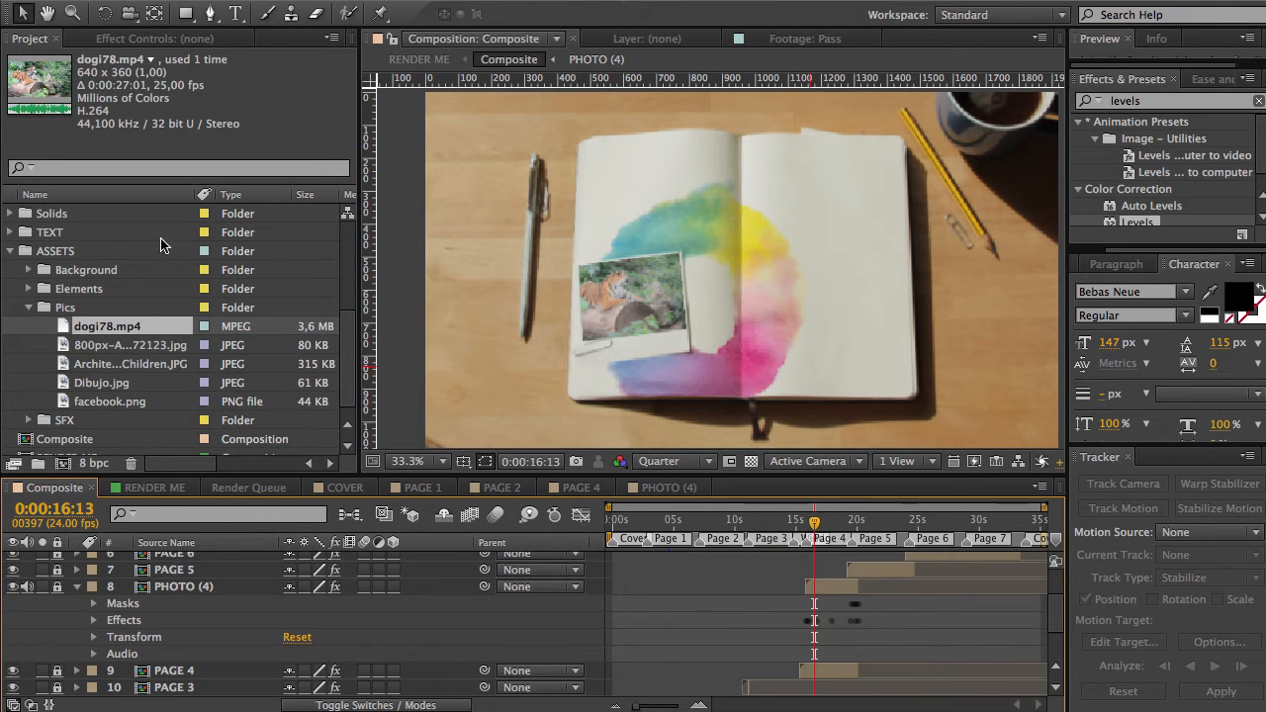
pyautogui.scroll(1, 172, 244)
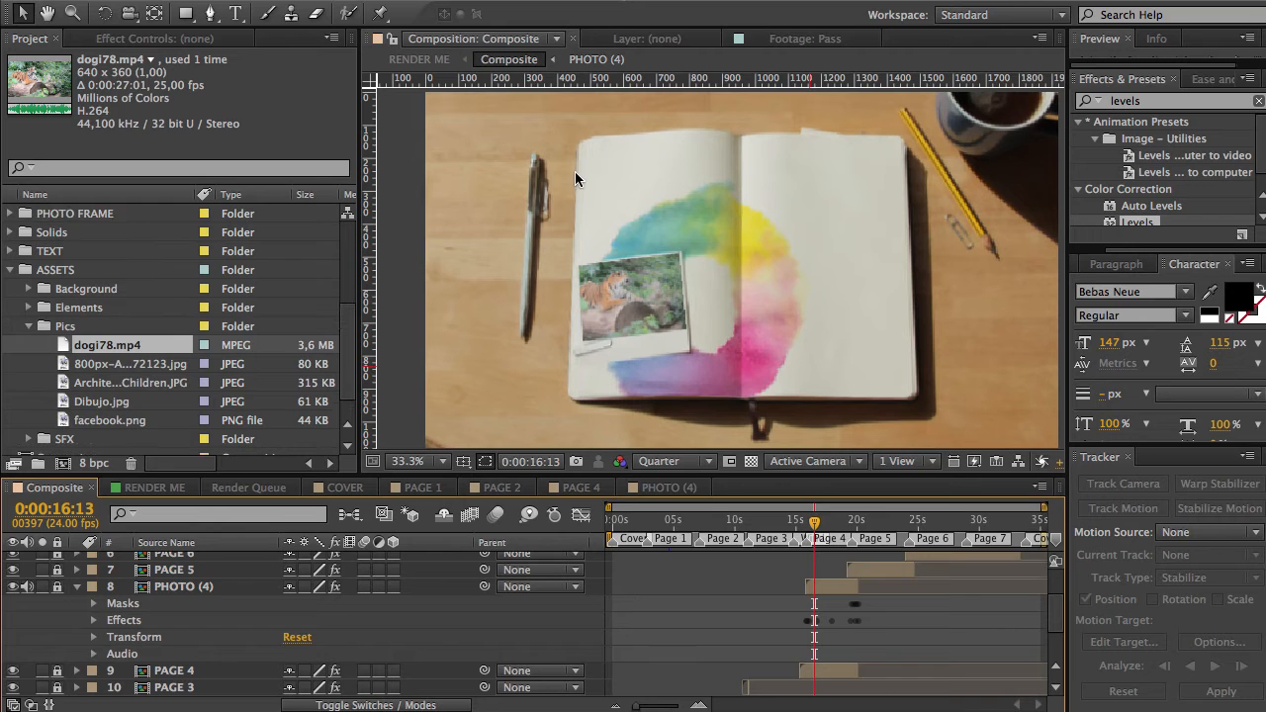
# - In the PAGE 4 composition, add a text layer reading "SOME TEXT" over the watercolor picture
pyautogui.click(578, 487)
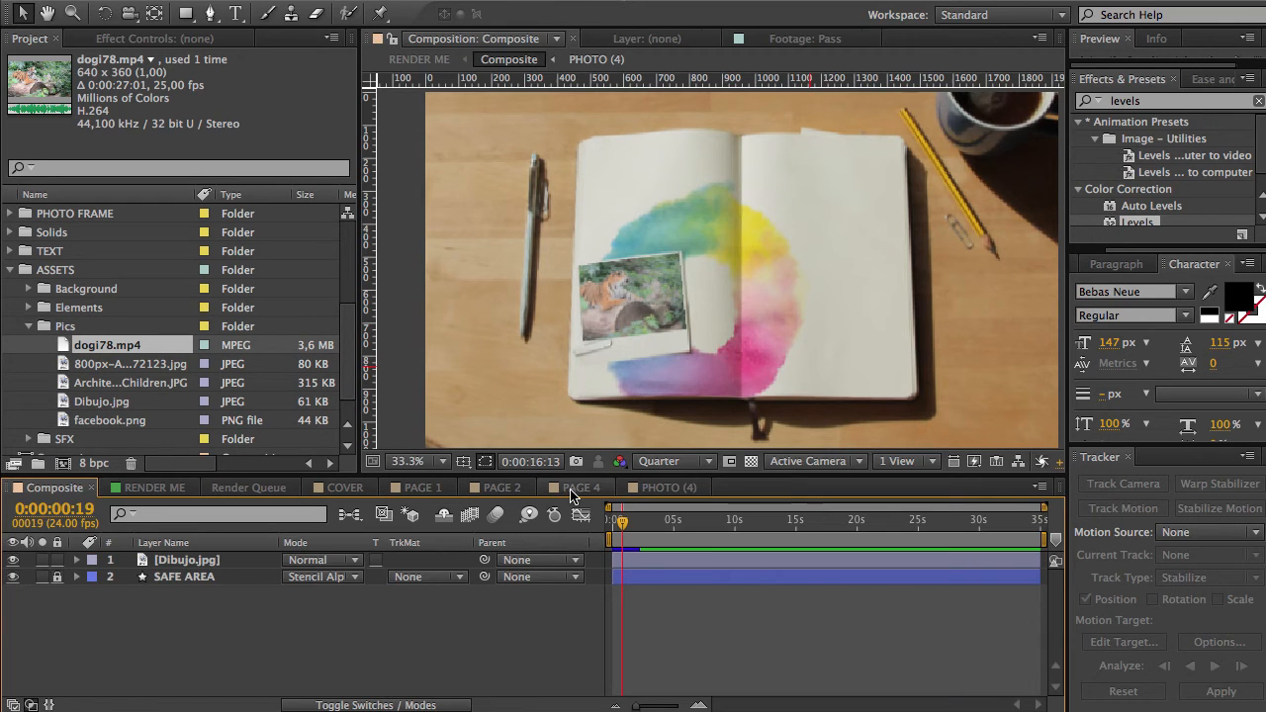
pyautogui.hotkey('ctrl', 't')
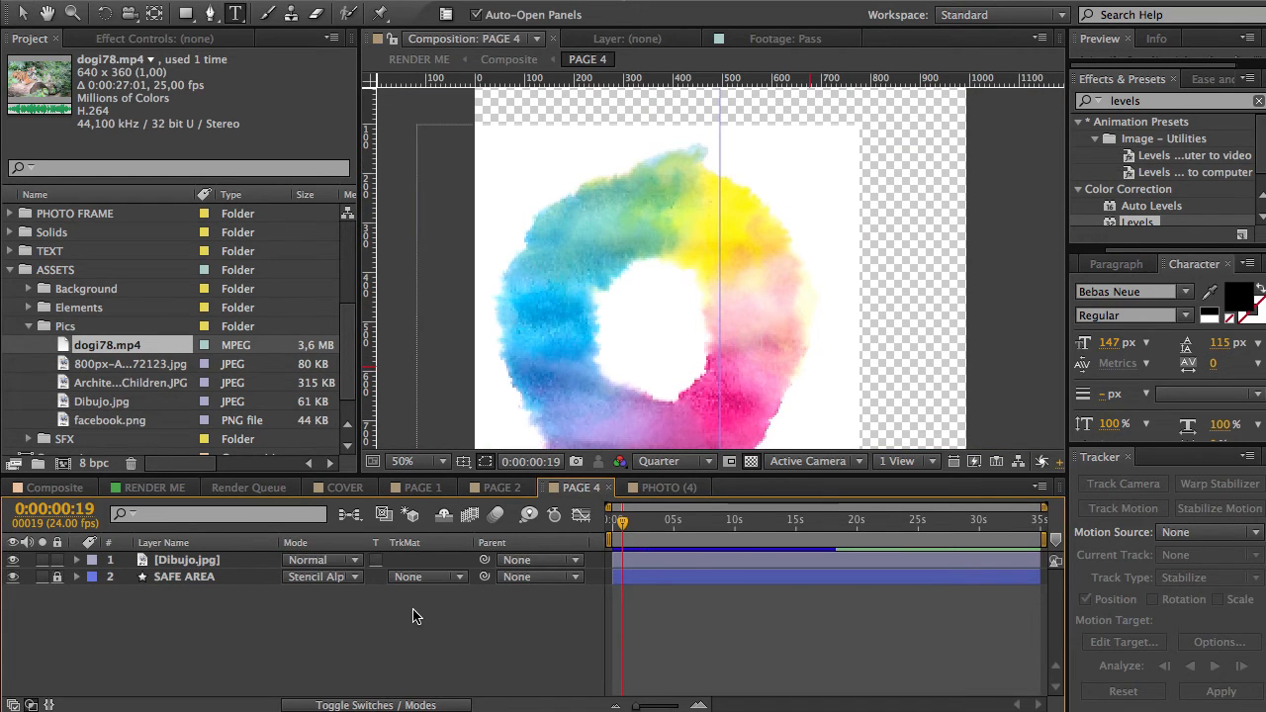
pyautogui.click(604, 303)
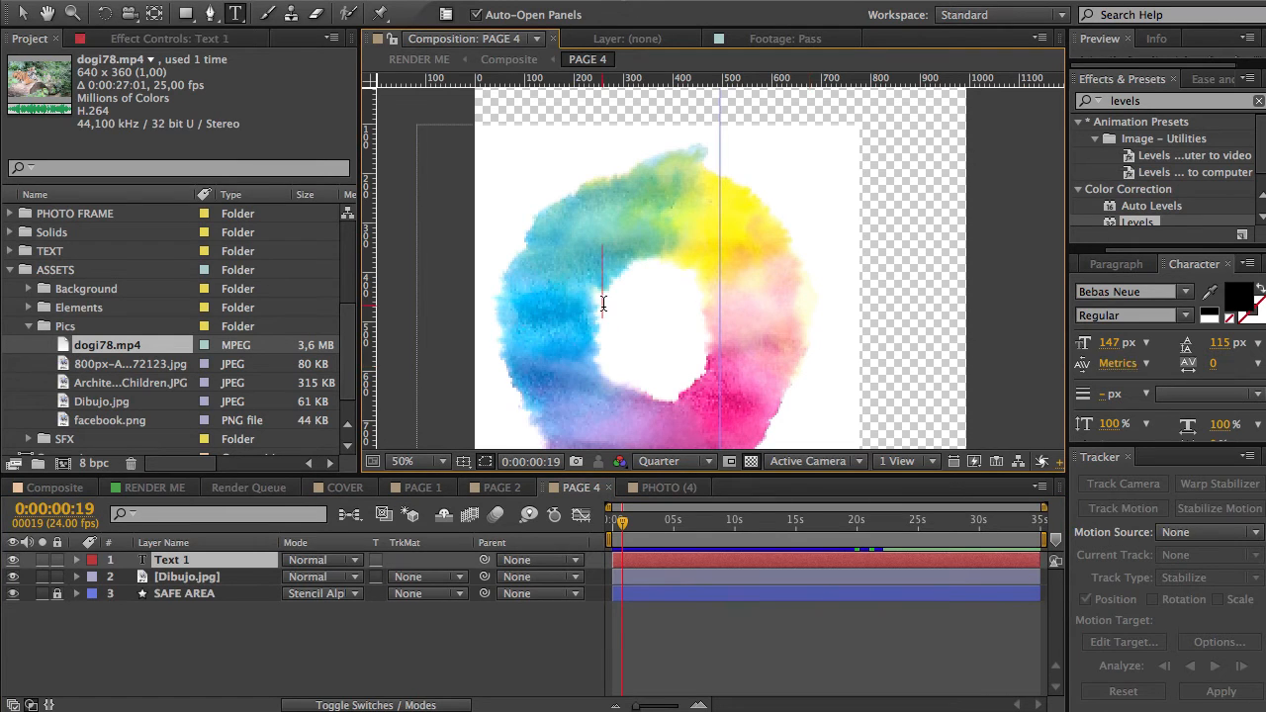
pyautogui.write('SOME TEX')
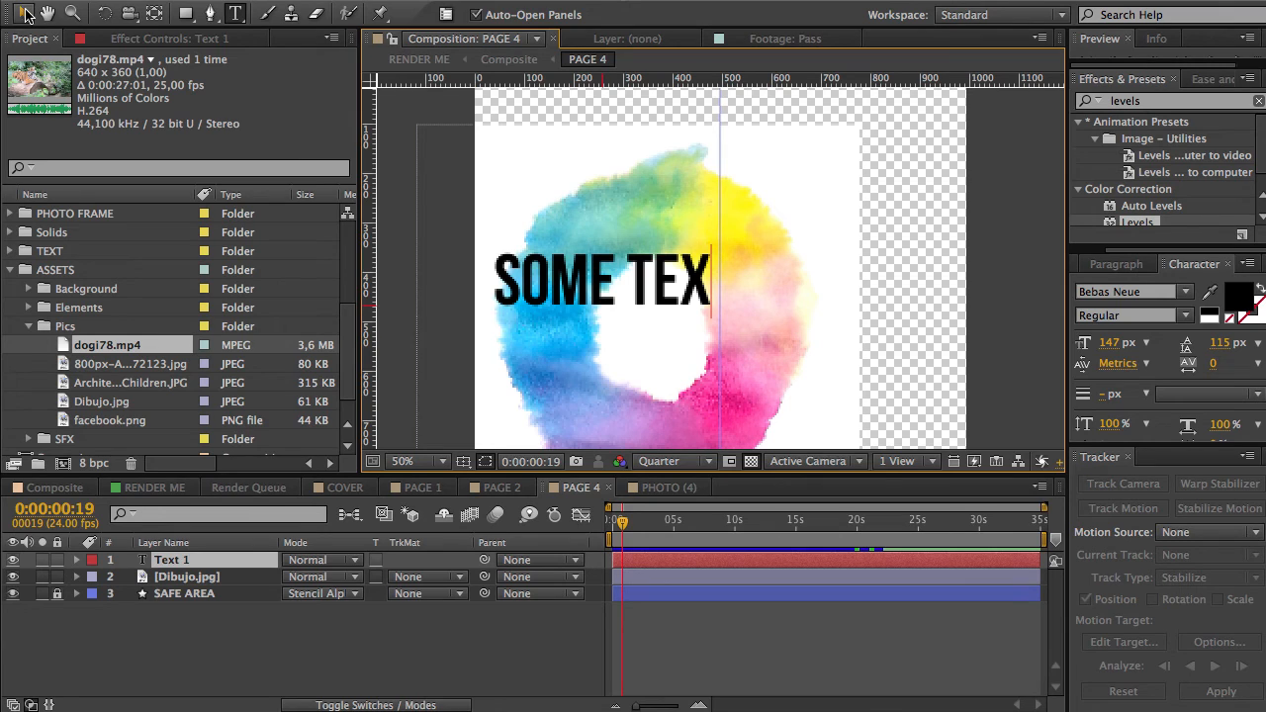
pyautogui.click(20, 12)
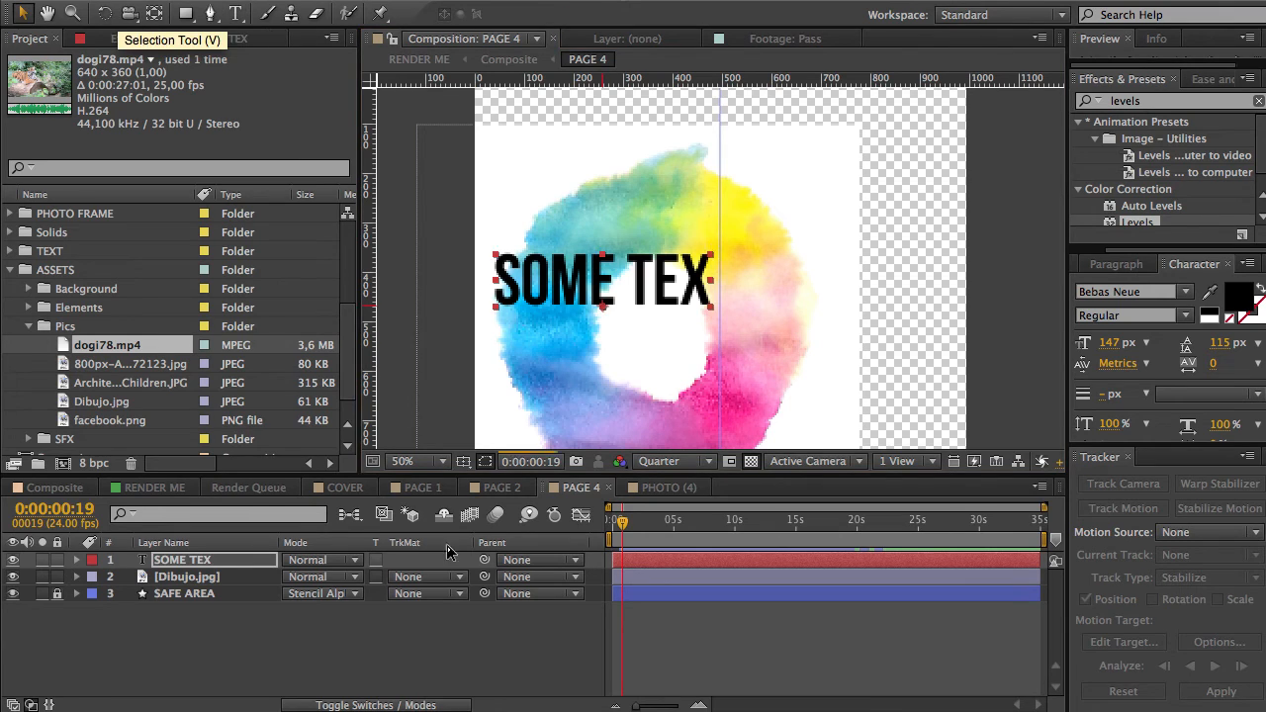
pyautogui.doubleClick(704, 282)
pyautogui.click(707, 283)
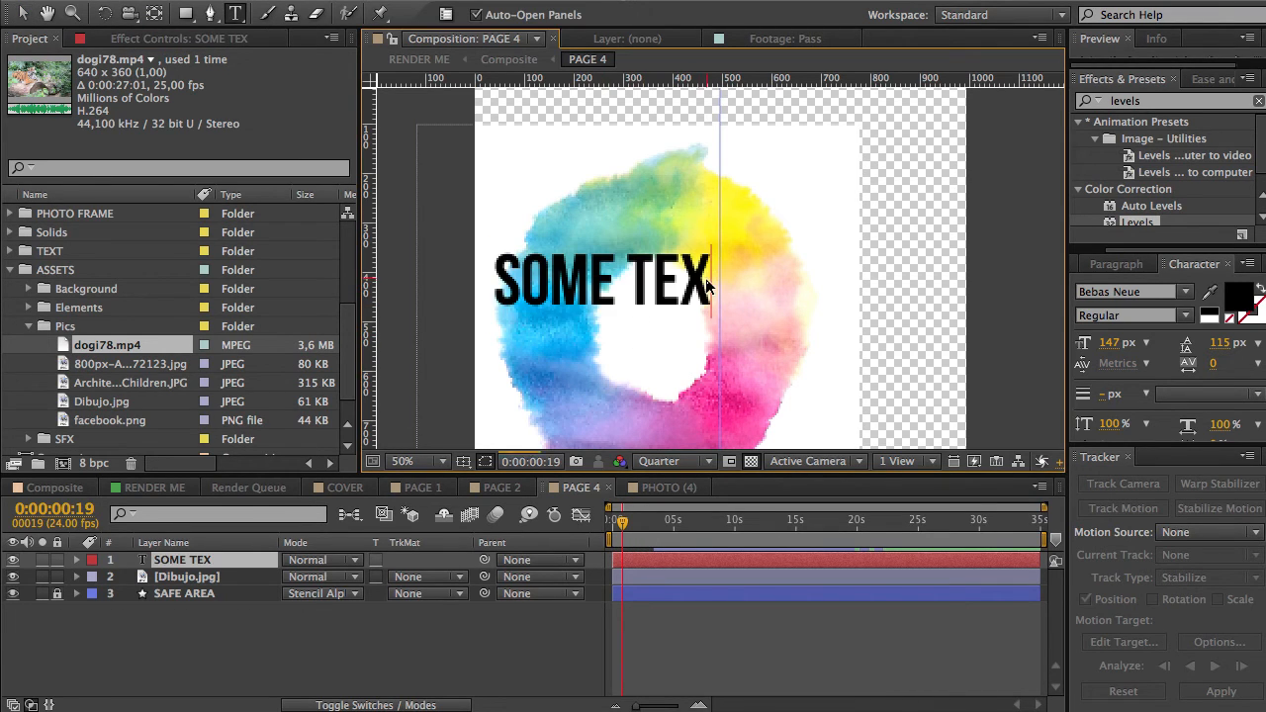
pyautogui.write('T')
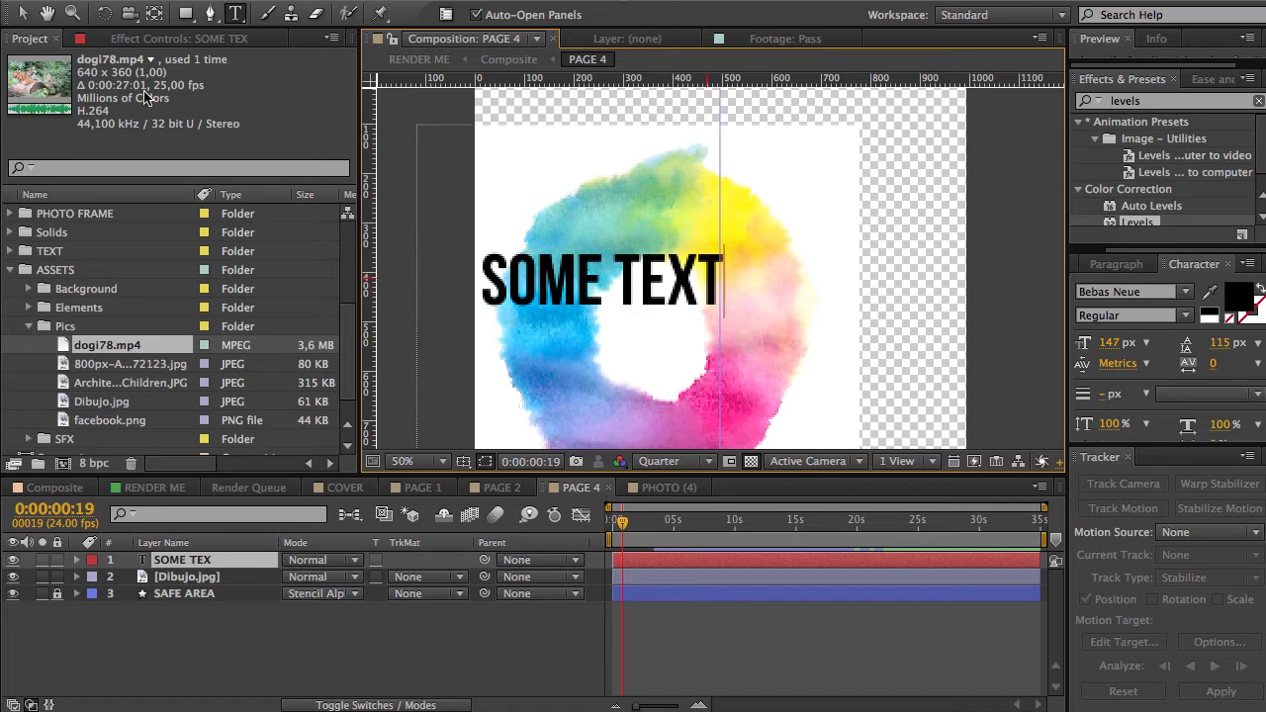
pyautogui.click(22, 12)
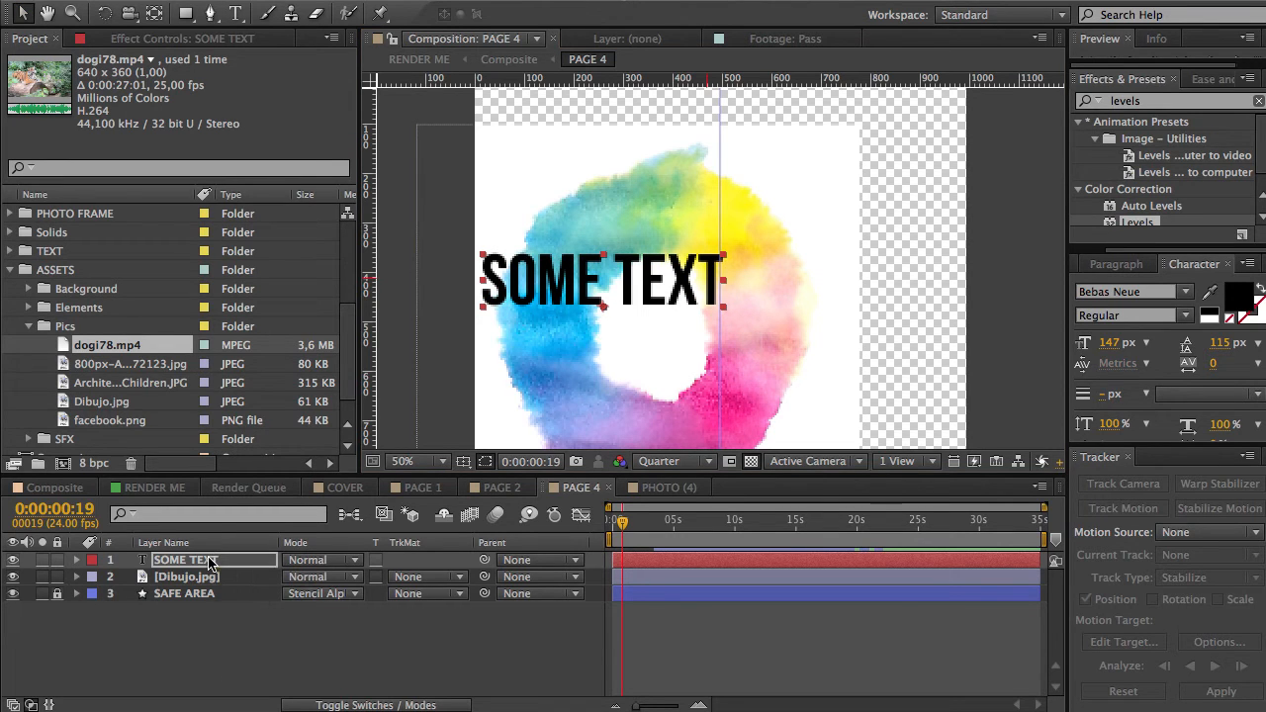
pyautogui.moveTo(209, 563); pyautogui.dragTo(211, 586)
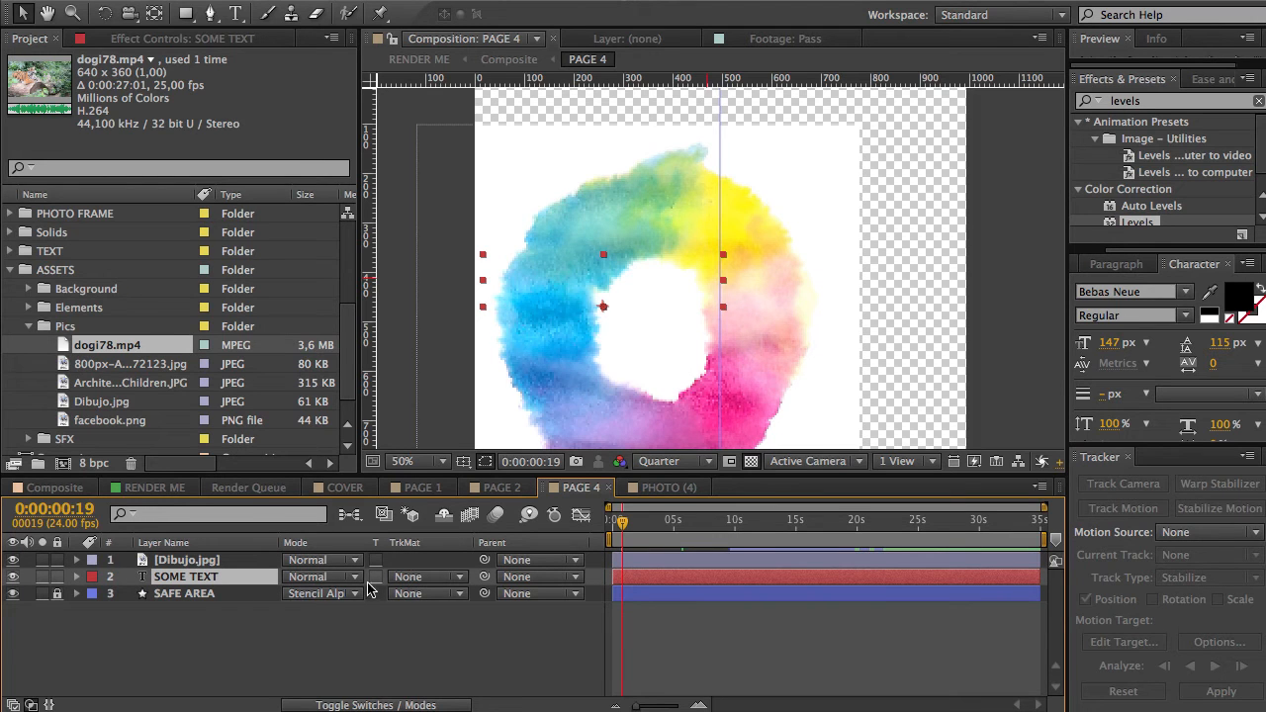
pyautogui.click(442, 581)
pyautogui.click(453, 625)
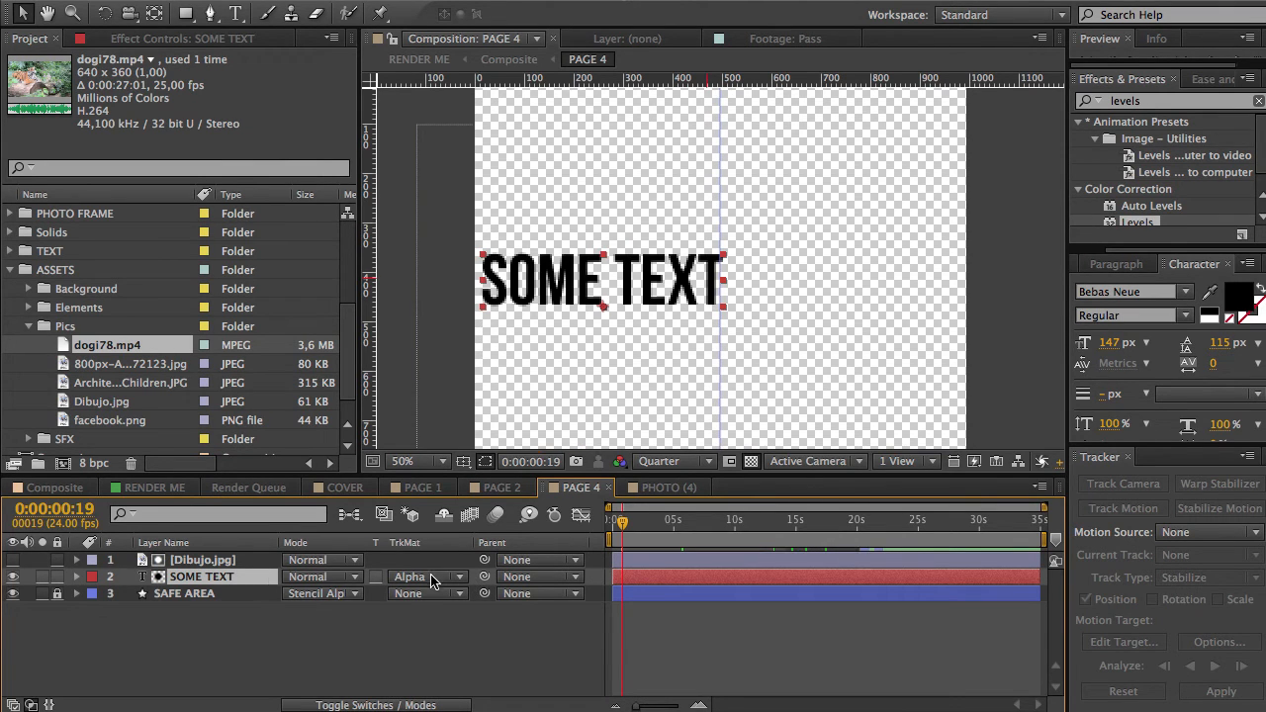
pyautogui.moveTo(202, 578); pyautogui.dragTo(193, 554)
pyautogui.click(12, 577)
# - Apply Alpha Matte "SOME TEXT" to the Dibujo.jpg layer and reposition the text and the picture so the colors fill the letters
pyautogui.click(435, 577)
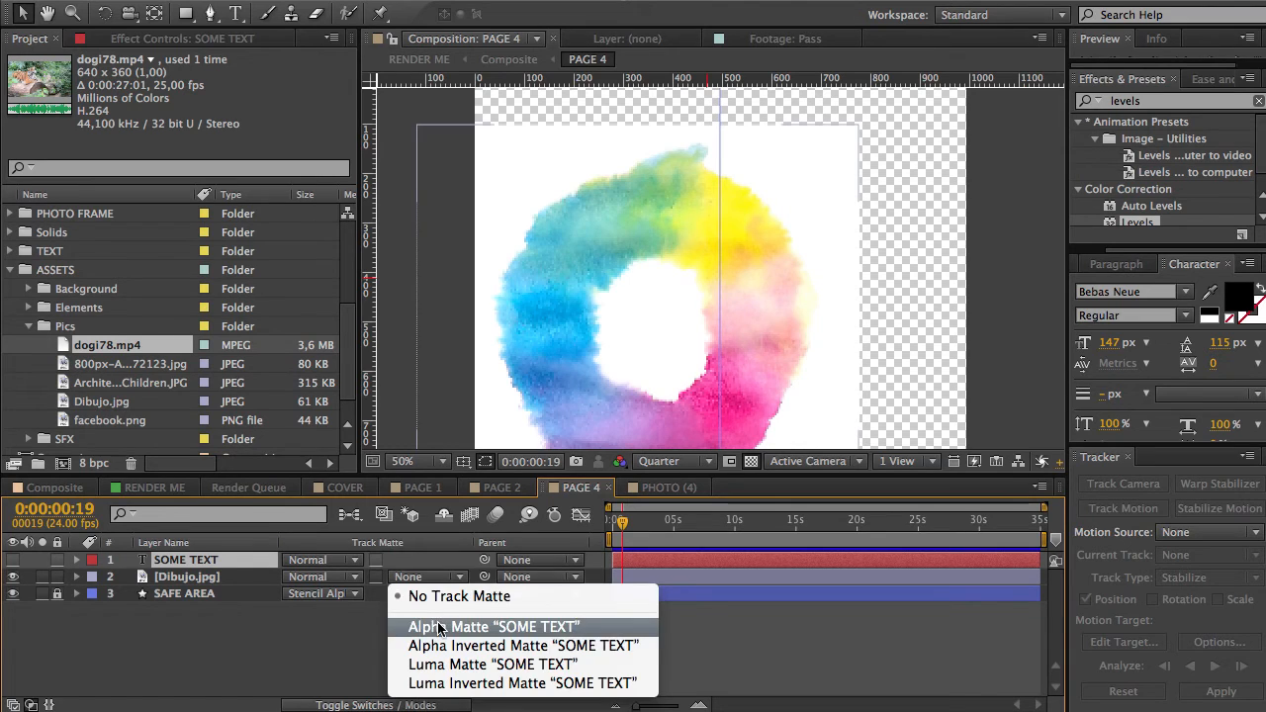
pyautogui.click(443, 627)
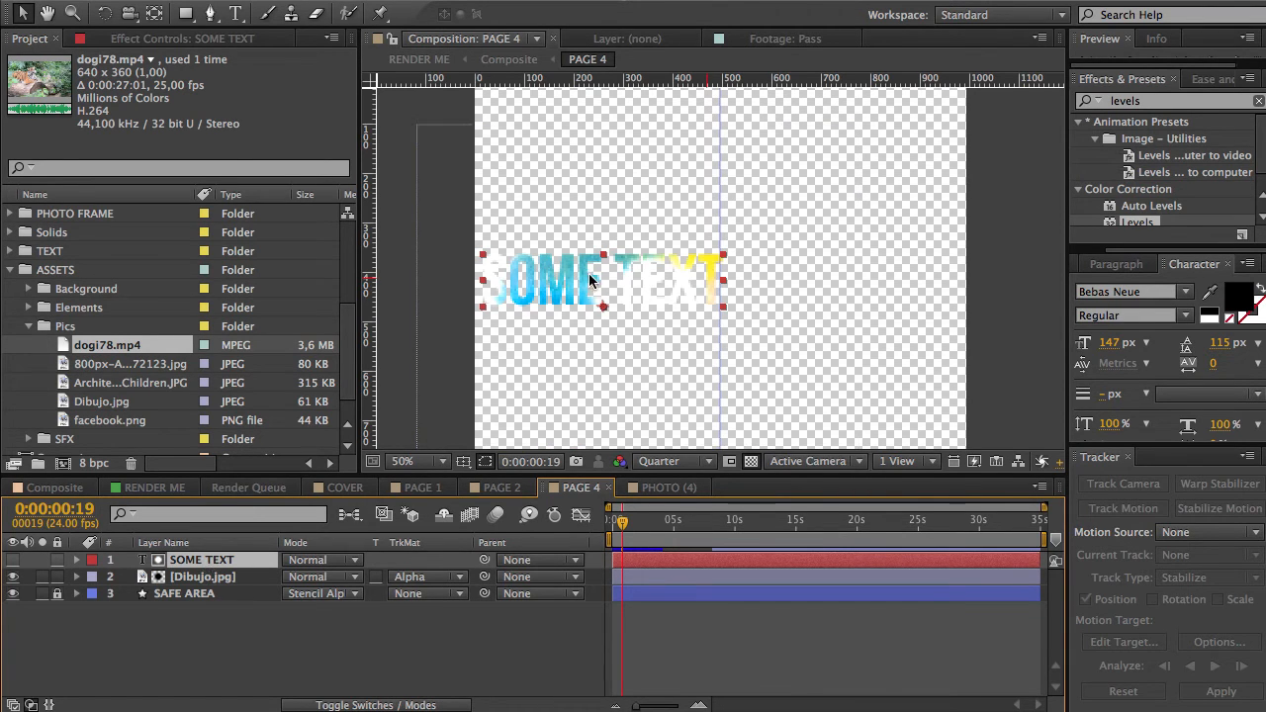
pyautogui.moveTo(641, 260); pyautogui.dragTo(643, 259)
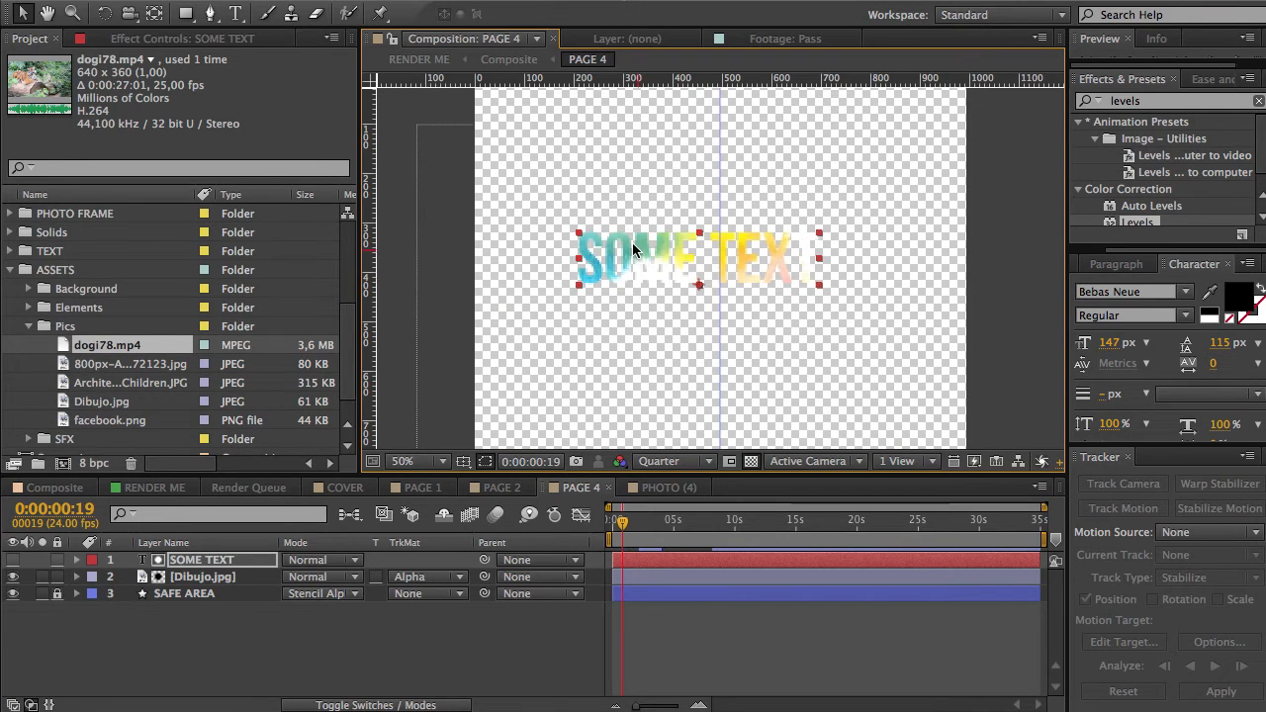
pyautogui.click(637, 342)
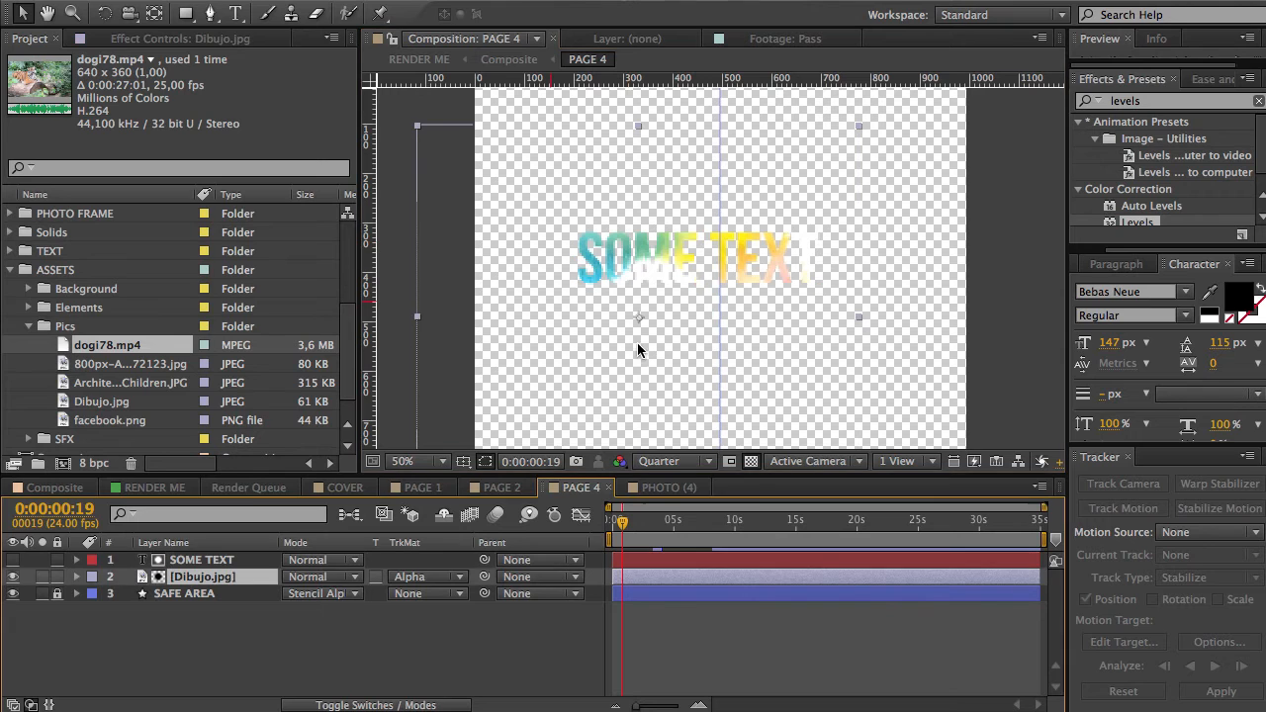
pyautogui.moveTo(672, 378); pyautogui.dragTo(678, 383)
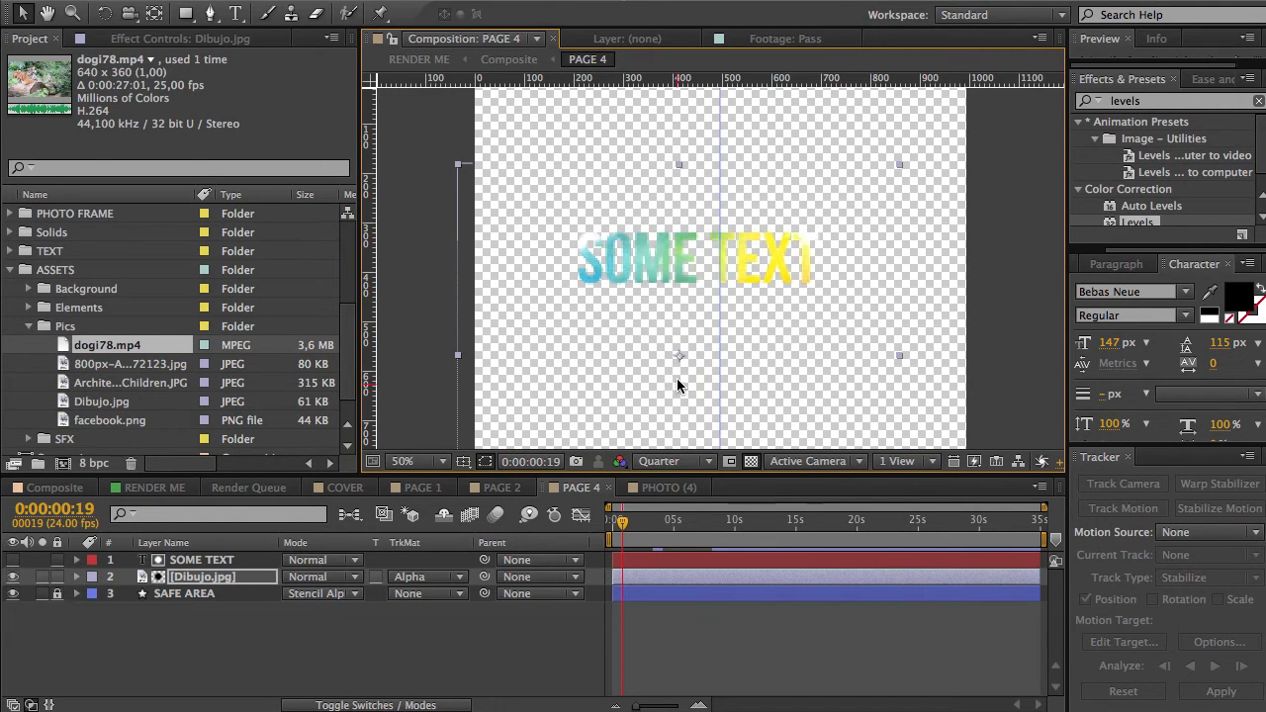
# - Check the watercolor-filled text on the notebook in the Composite composition and collapse the Pics folder
pyautogui.click(73, 495)
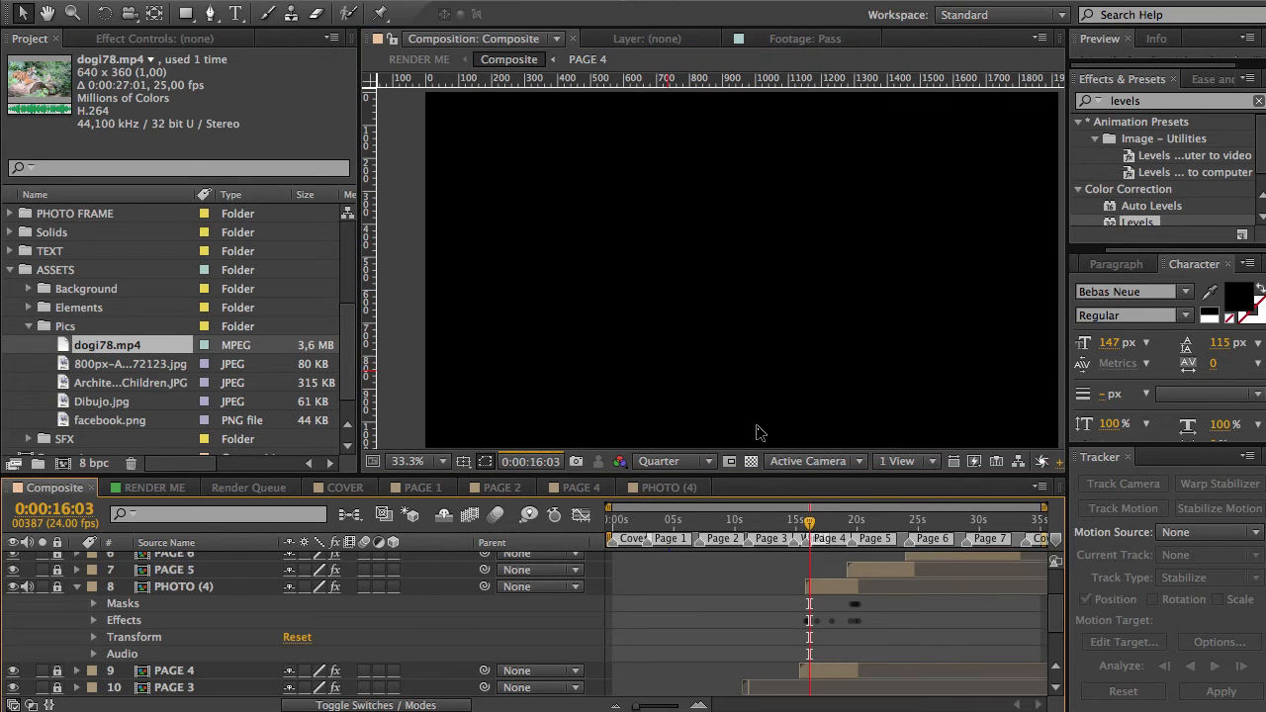
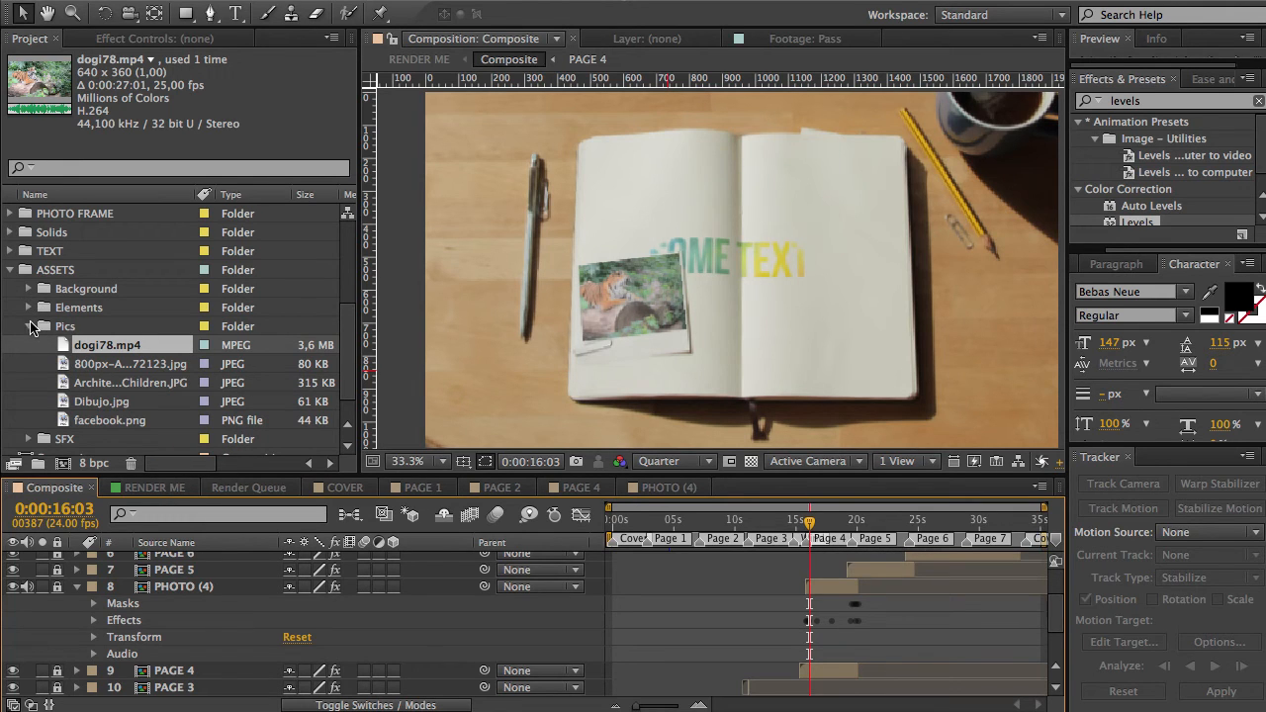
pyautogui.click(29, 328)
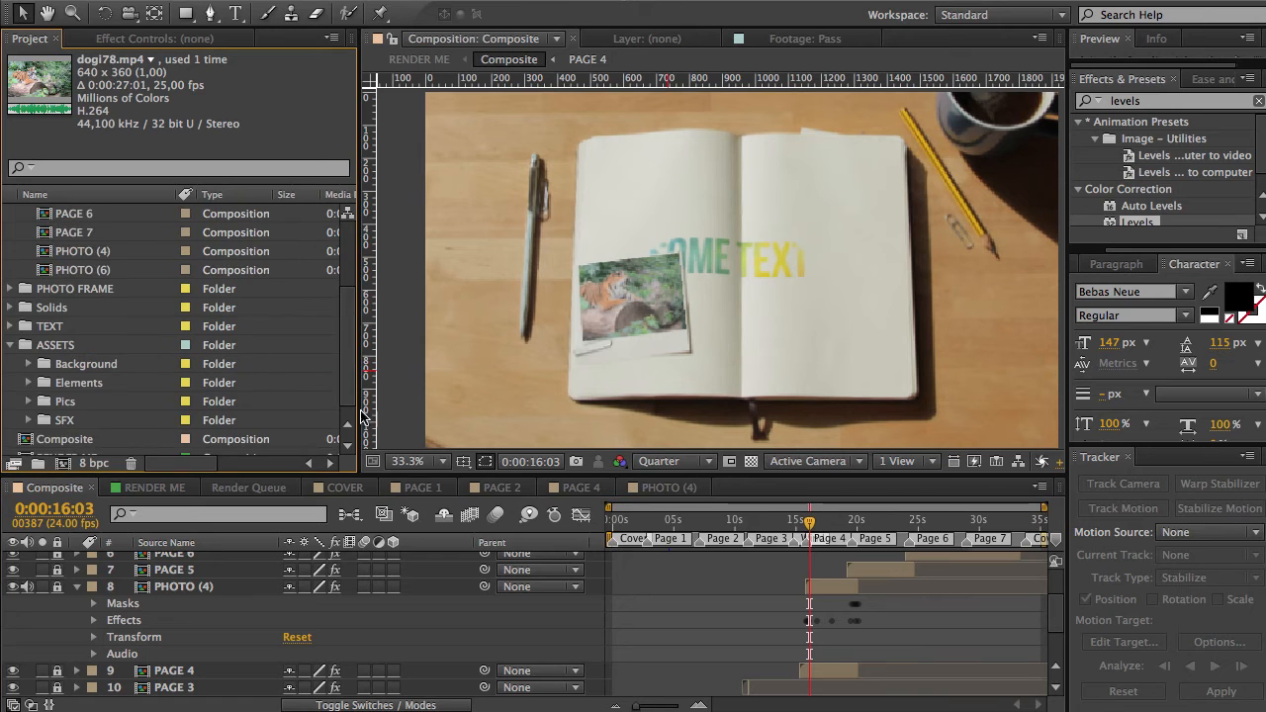
# - In the PAGE 4 composition, add the Spinning Globe composition from the Elements folder's Globe subfolder as the top layer
pyautogui.click(576, 489)
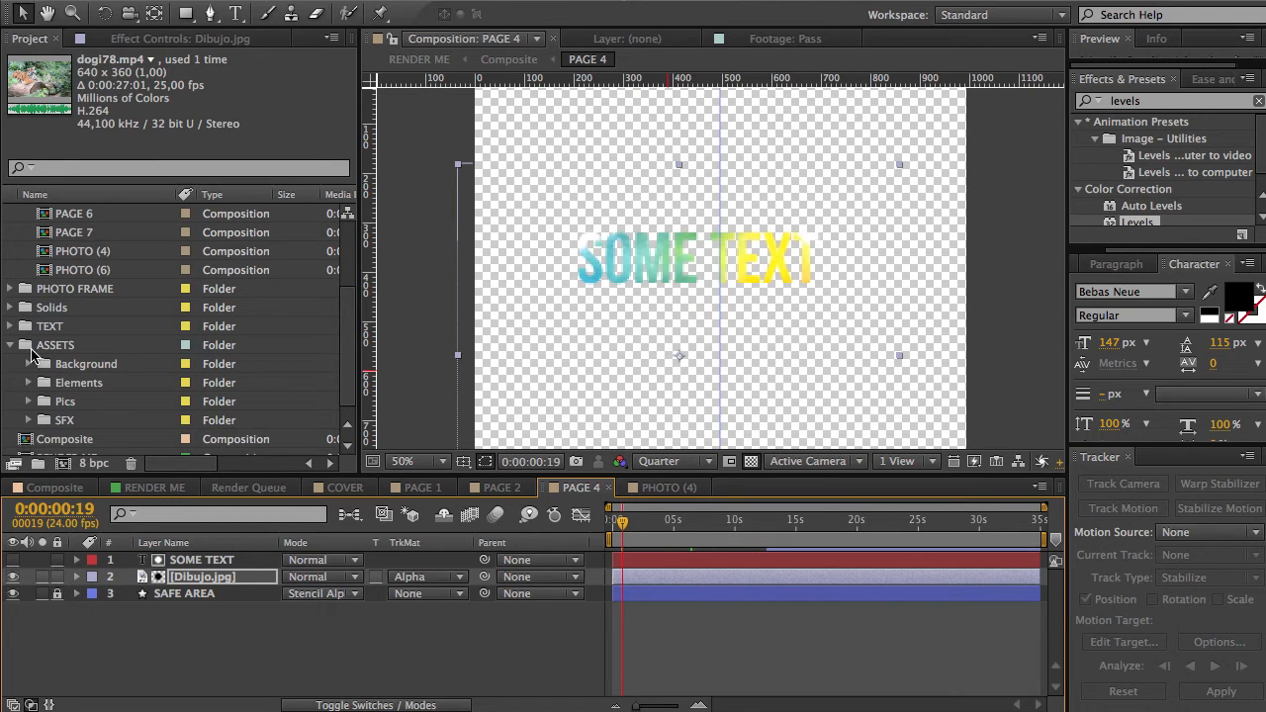
pyautogui.click(28, 348)
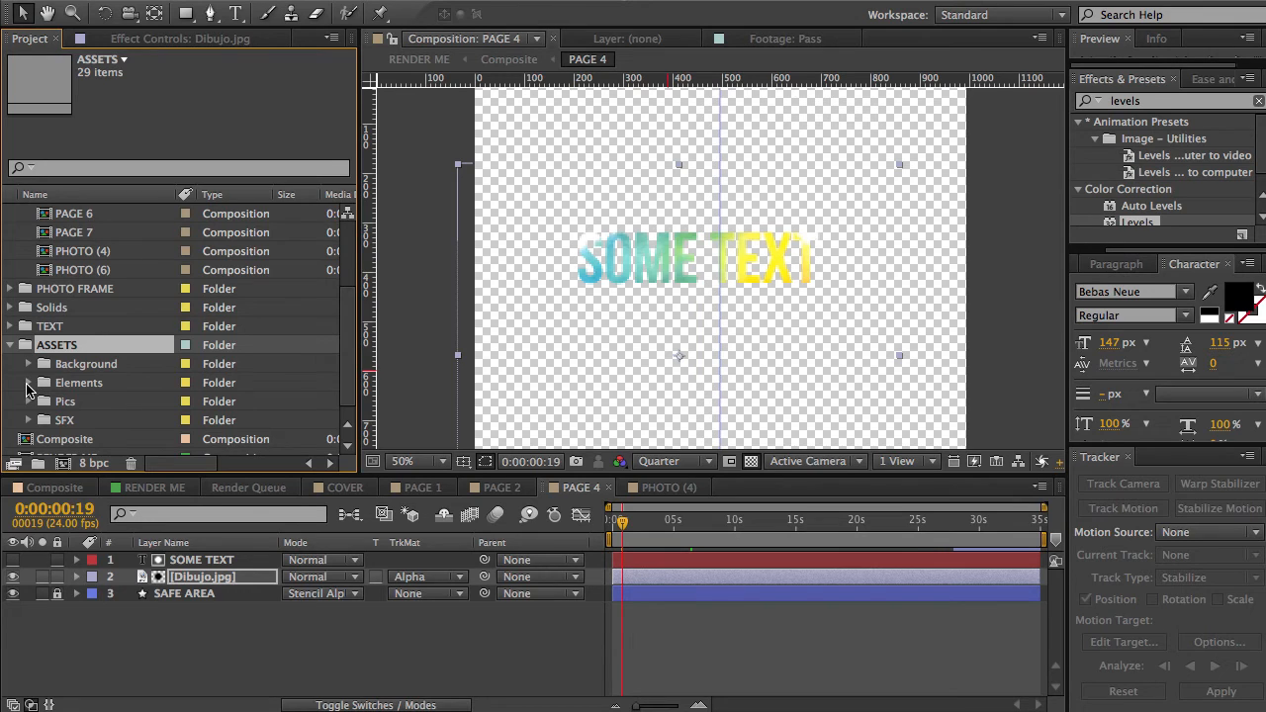
pyautogui.click(29, 384)
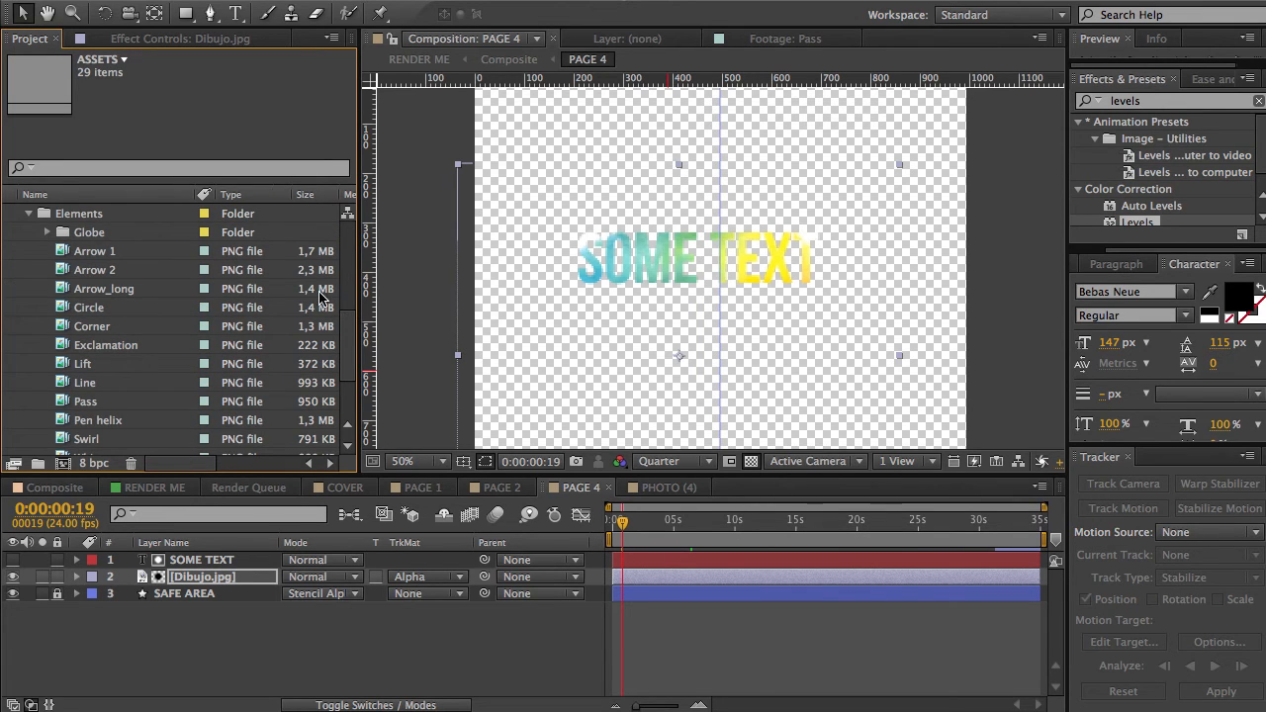
pyautogui.click(47, 233)
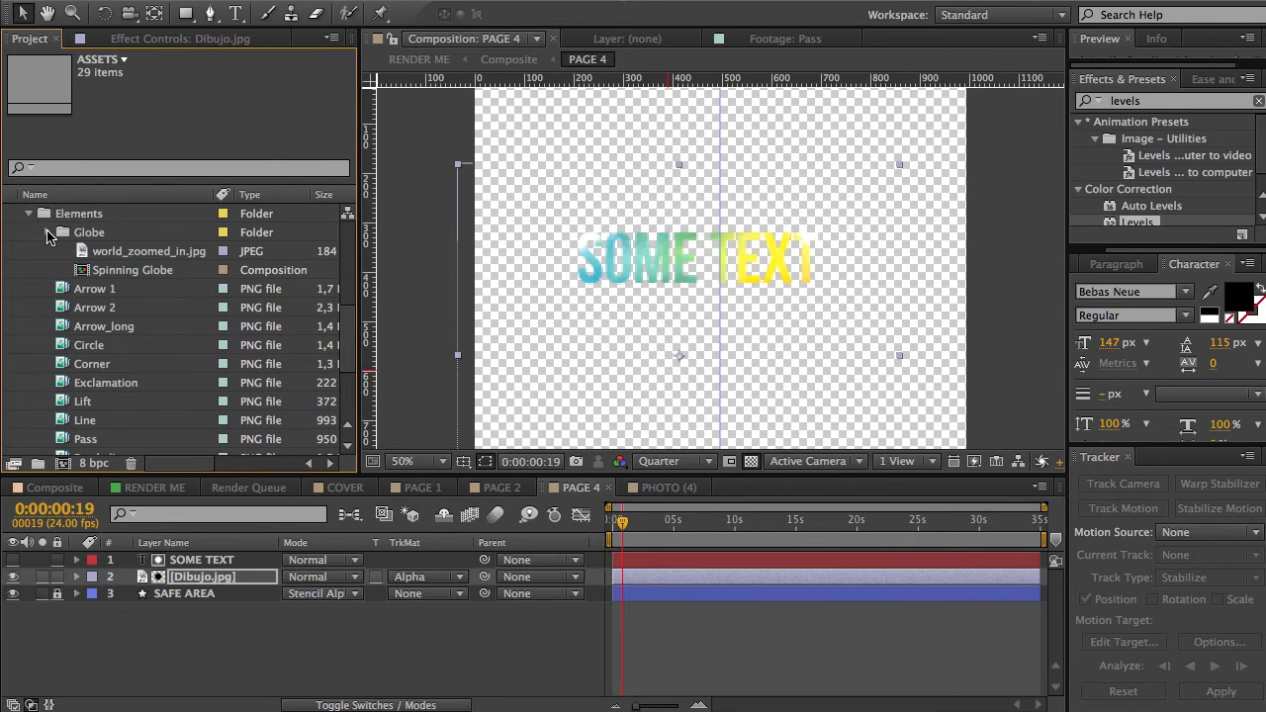
pyautogui.click(48, 234)
pyautogui.click(48, 233)
pyautogui.click(90, 273)
pyautogui.moveTo(90, 273); pyautogui.dragTo(735, 276)
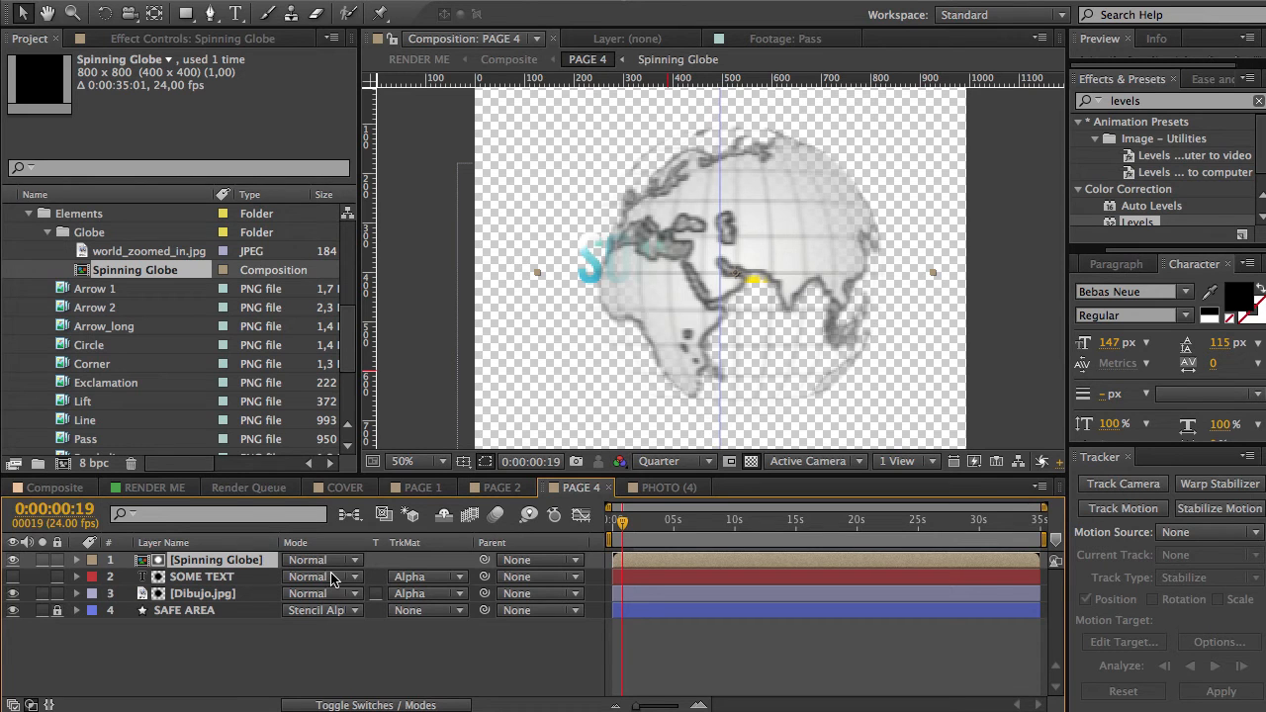
# - Scale the Spinning Globe layer to 73%, move it to the upper part of the right page, and view it at 0:00:05:12
pyautogui.press('s')
pyautogui.moveTo(336, 577); pyautogui.dragTo(310, 576)
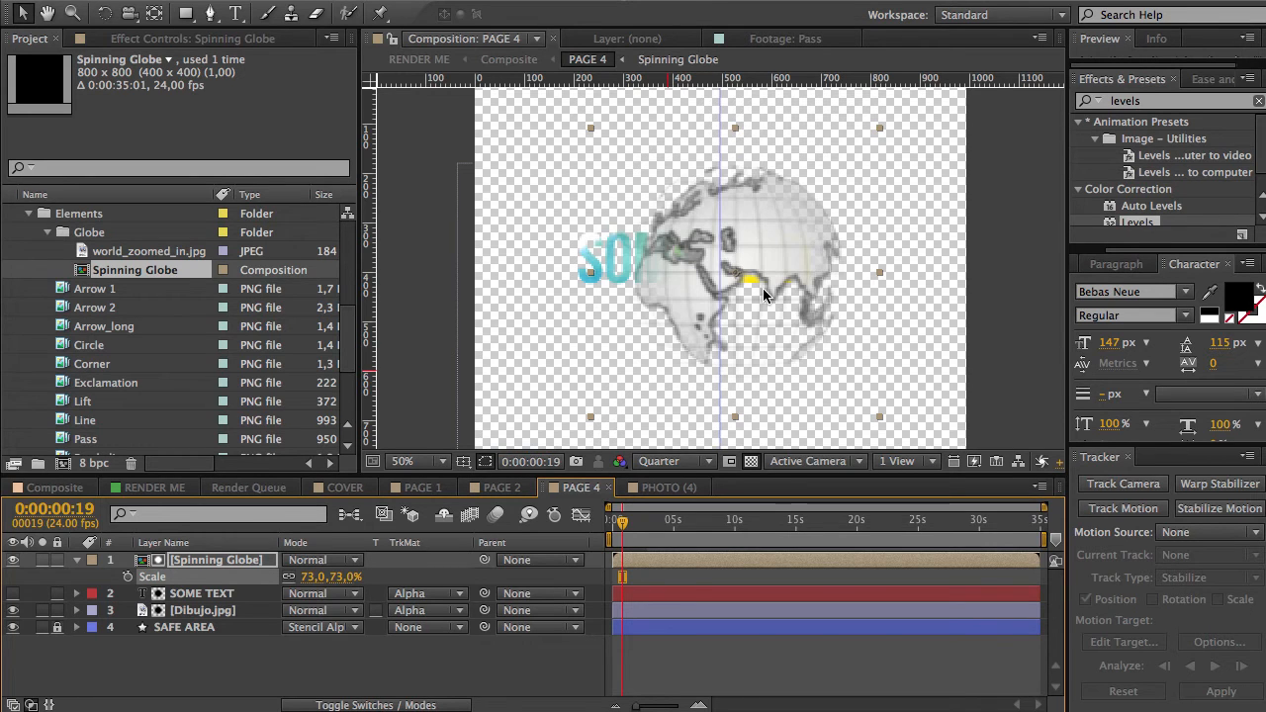
pyautogui.moveTo(801, 281); pyautogui.dragTo(835, 252)
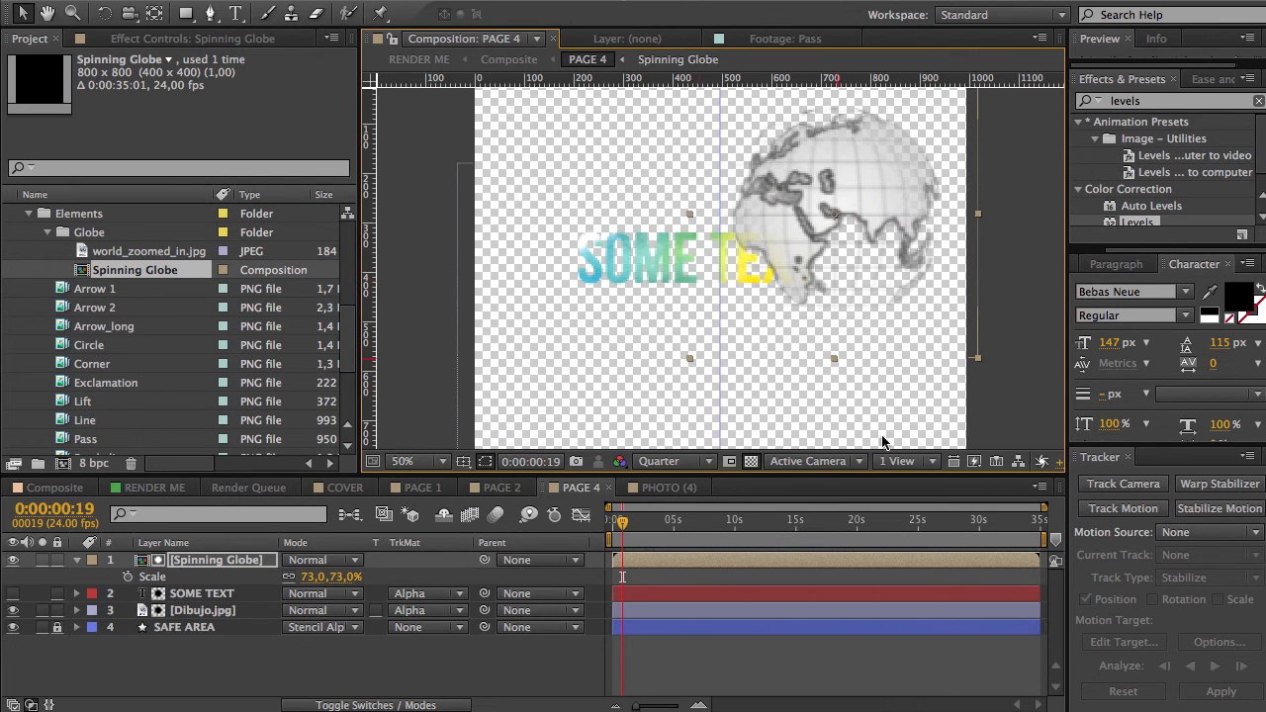
pyautogui.click(680, 533)
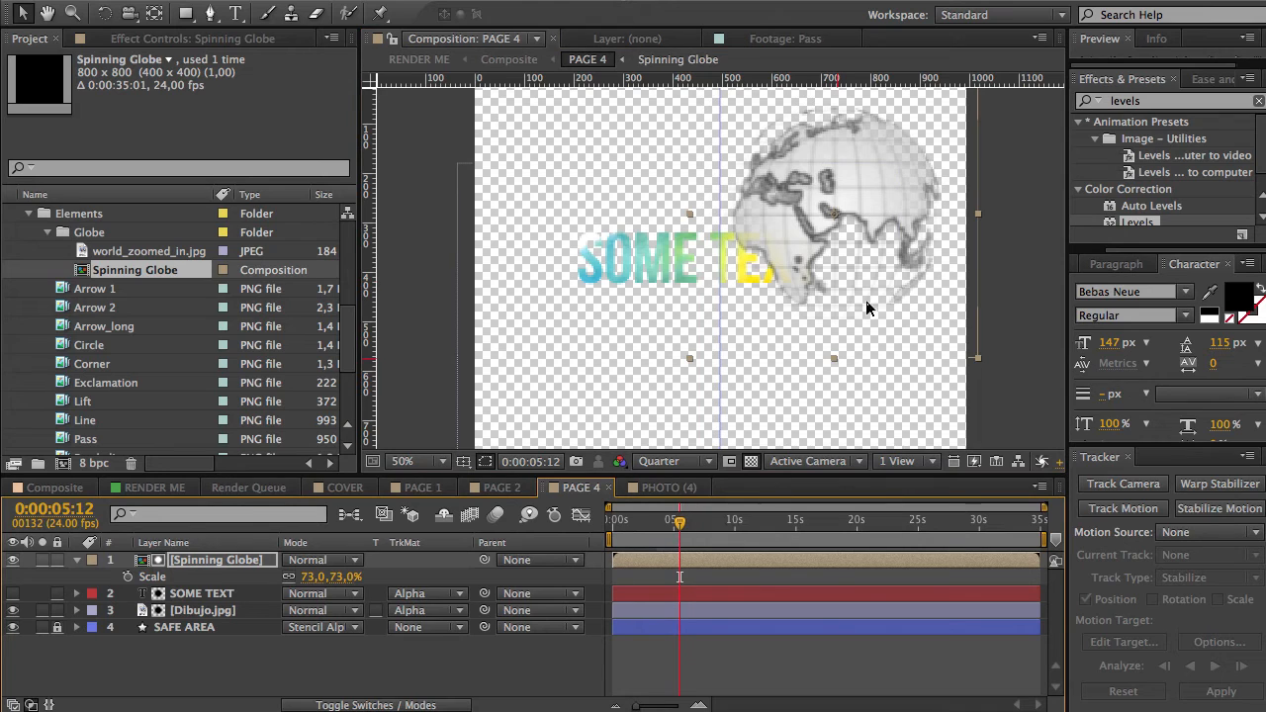
# - Apply the Tint effect to the Spinning Globe layer and map black to a dark brown
pyautogui.click(1144, 103)
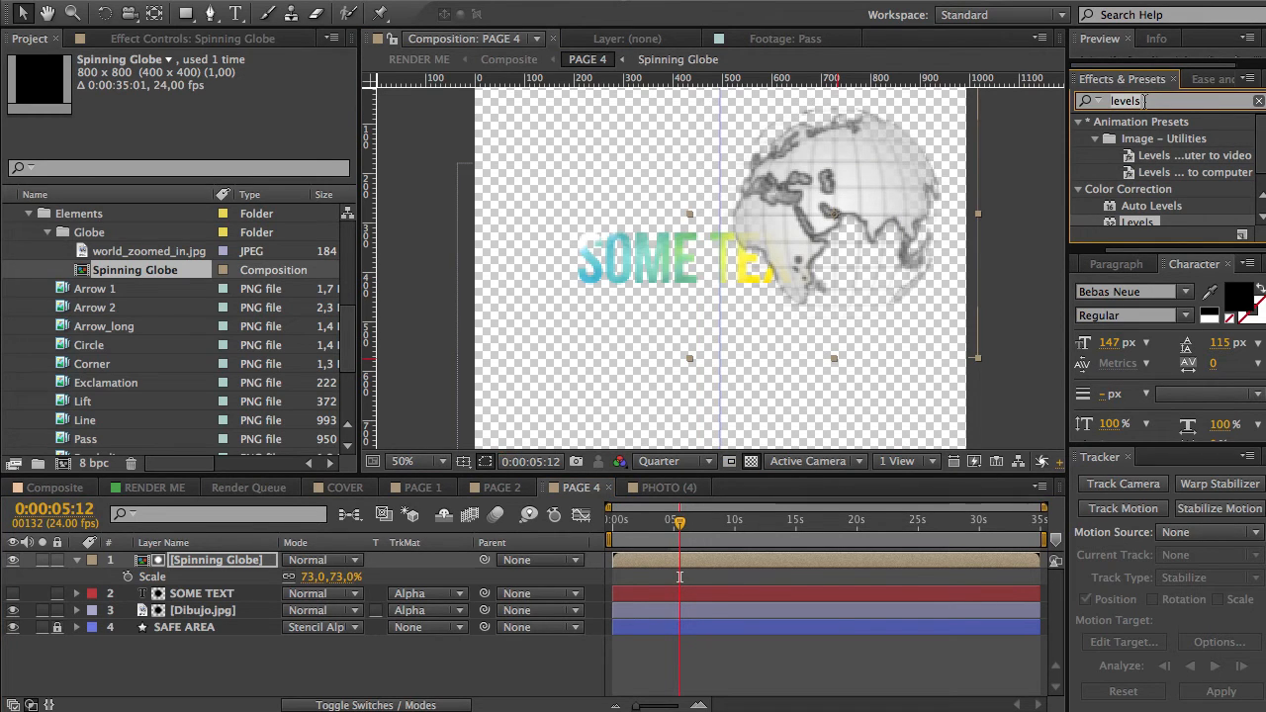
pyautogui.write('tint')
pyautogui.doubleClick(1132, 189)
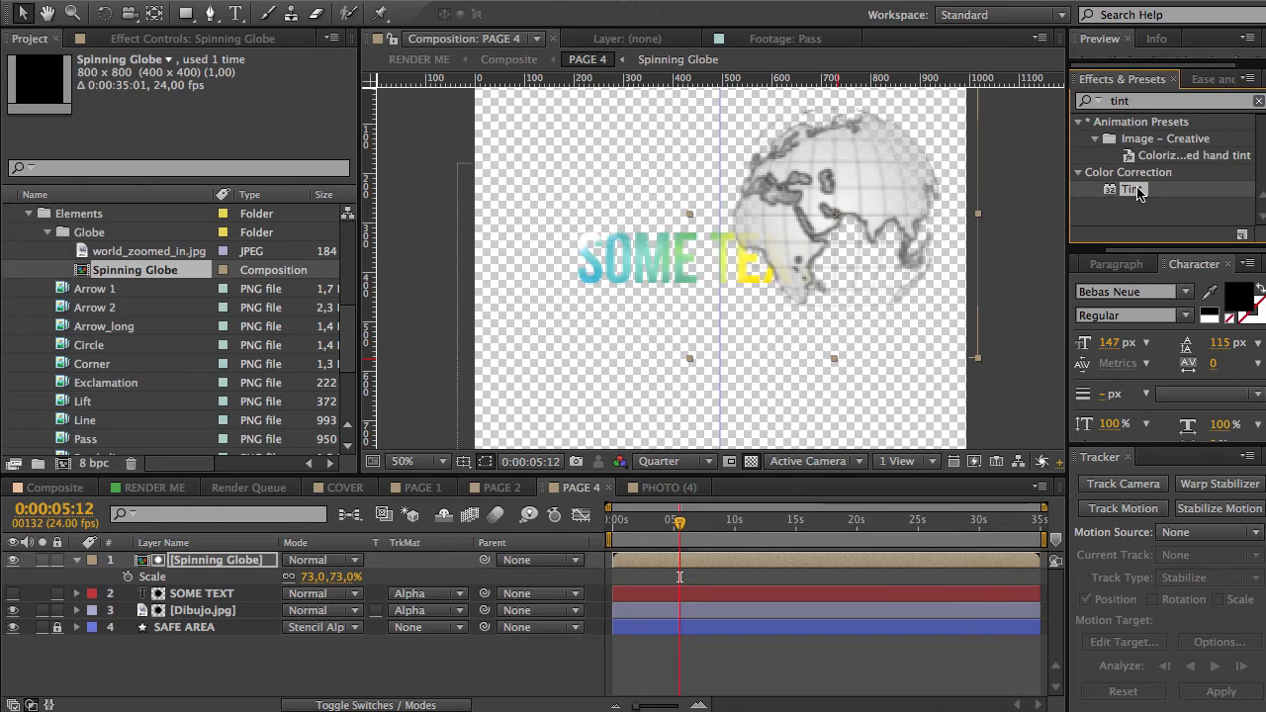
pyautogui.click(206, 95)
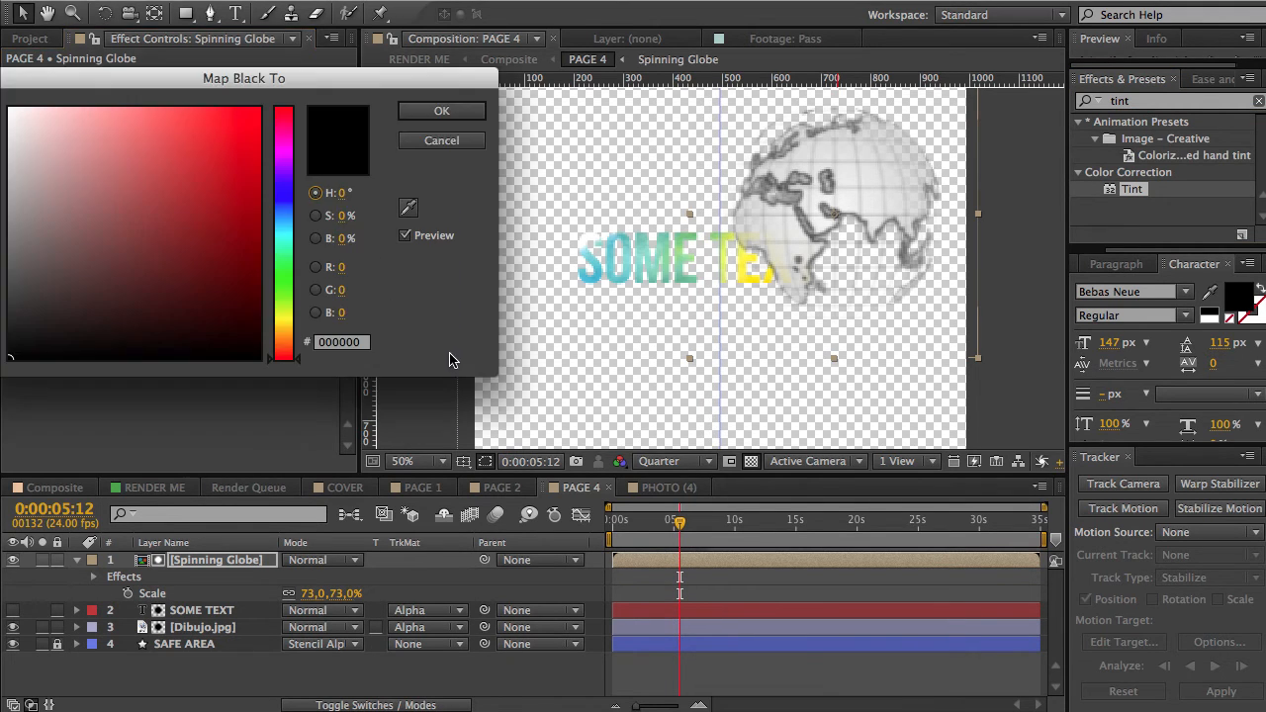
pyautogui.click(287, 337)
pyautogui.click(186, 301)
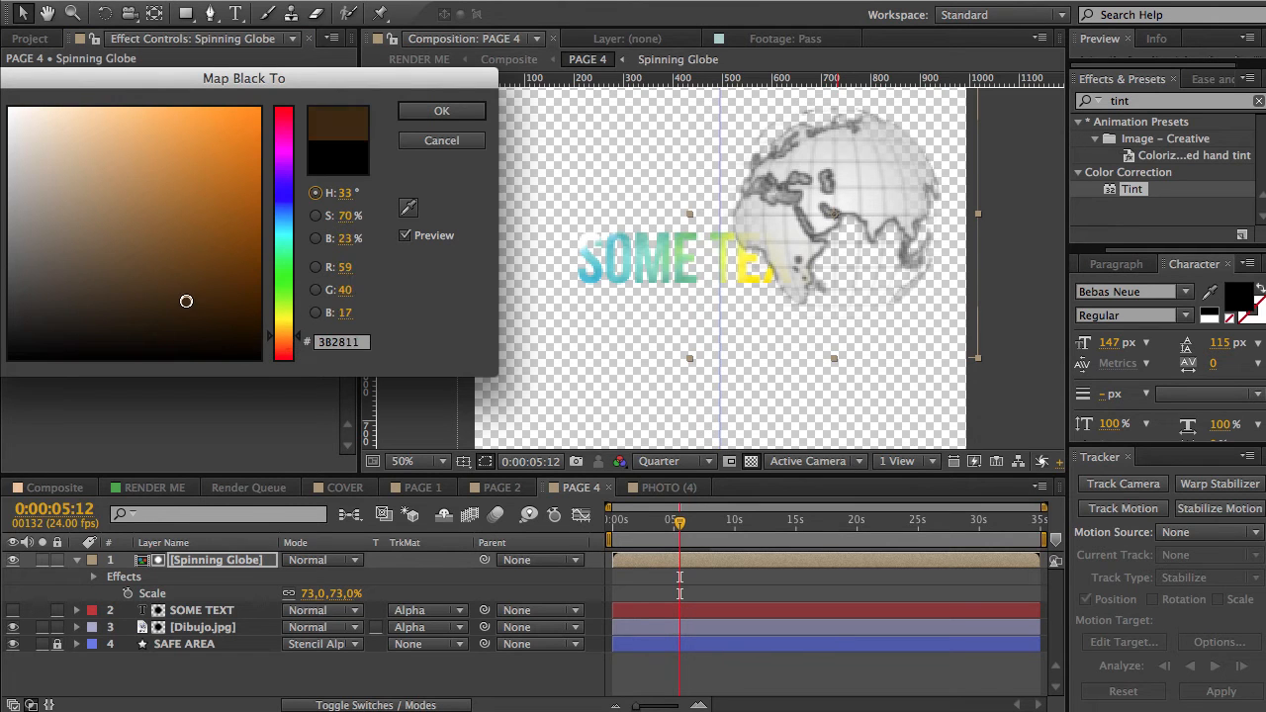
pyautogui.click(439, 110)
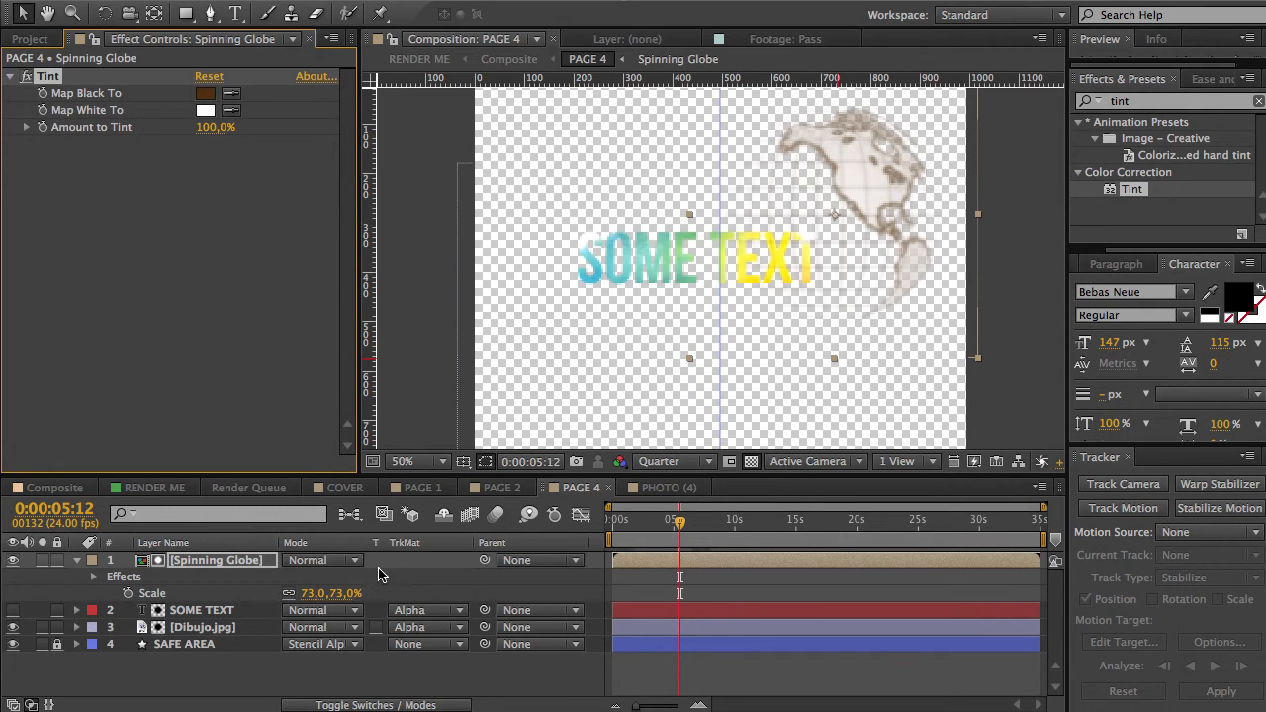
# - Add the Arrow 1 element to PAGE 4 around 0:00:12:21, below the text, and set its blending mode to Add
pyautogui.click(772, 532)
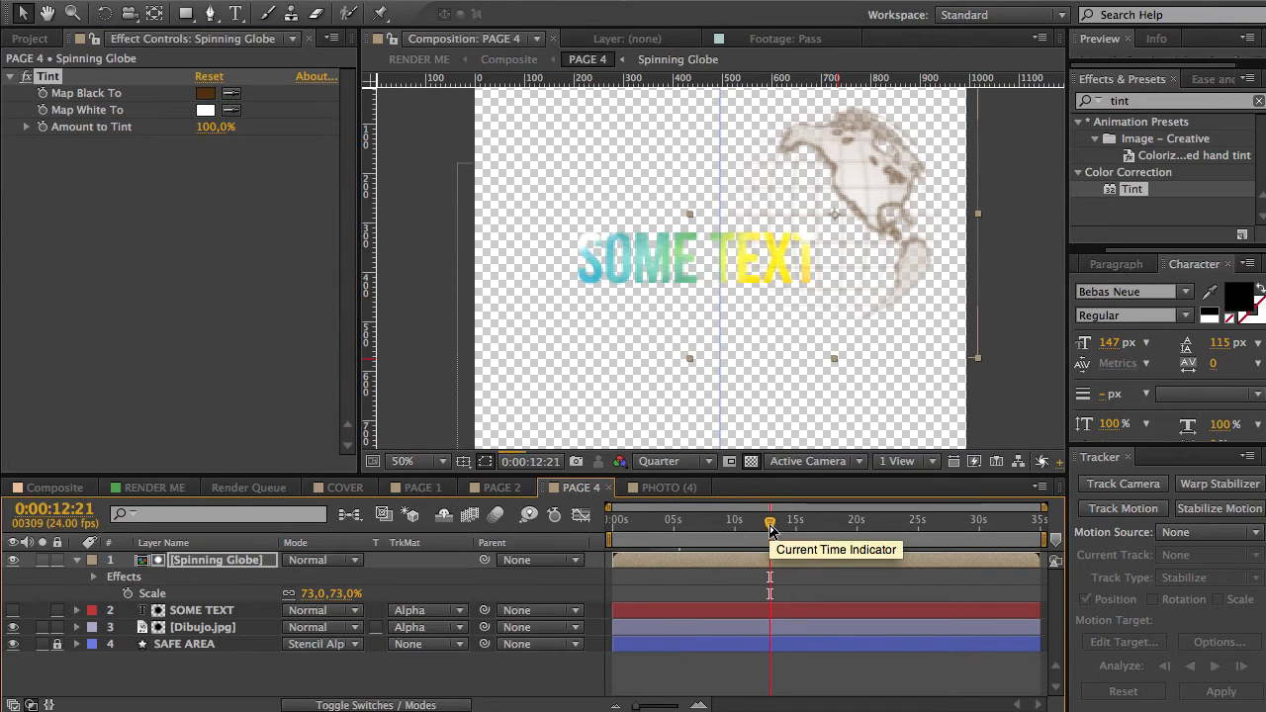
pyautogui.click(30, 38)
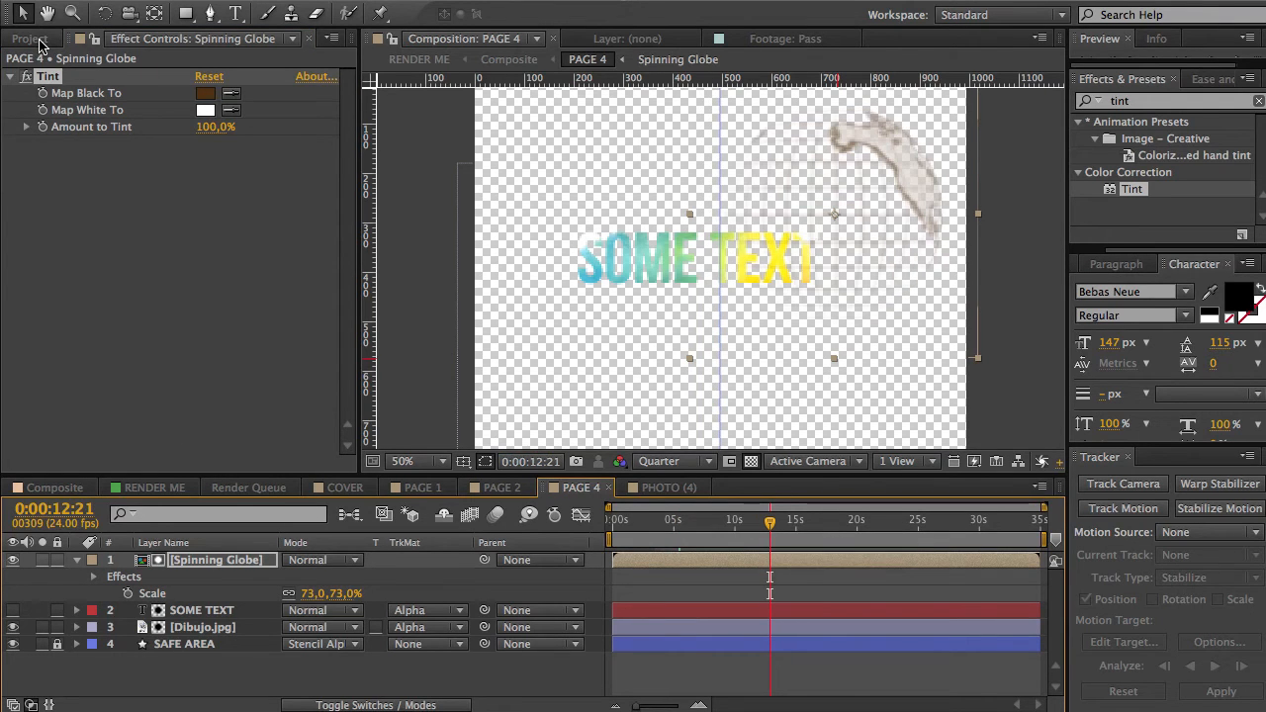
pyautogui.moveTo(89, 289); pyautogui.dragTo(666, 309)
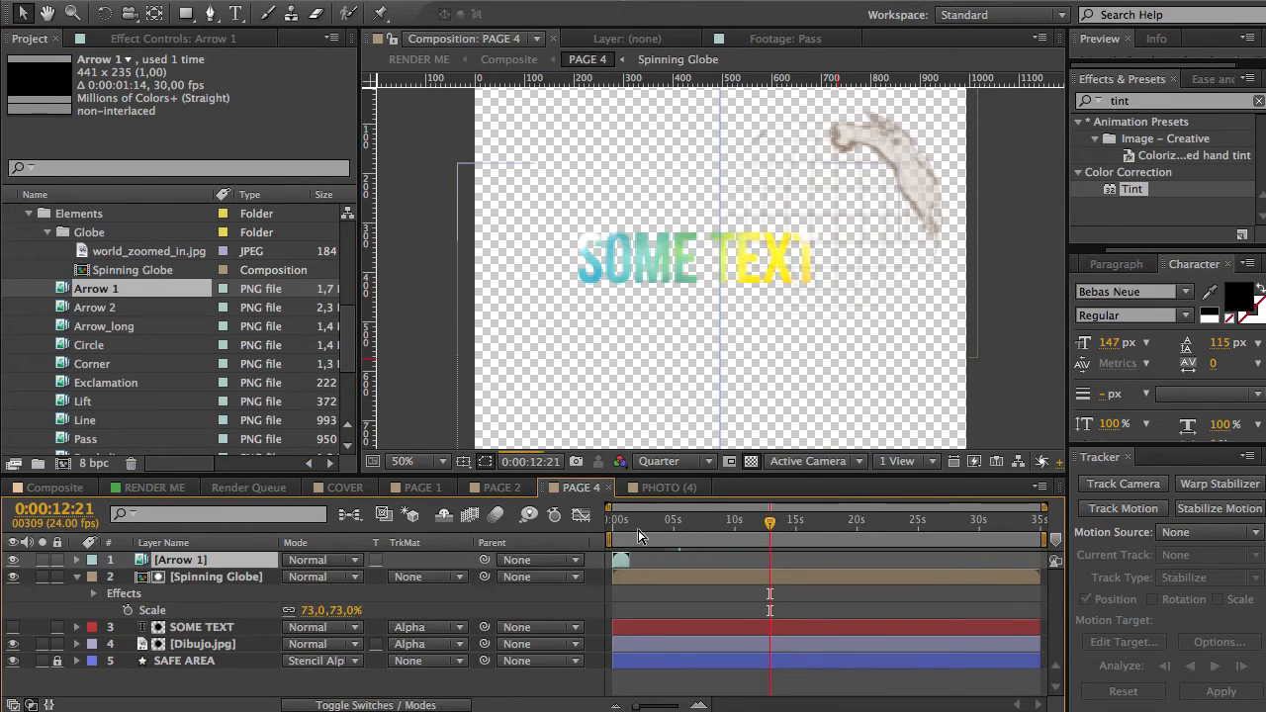
pyautogui.moveTo(622, 560); pyautogui.dragTo(771, 565)
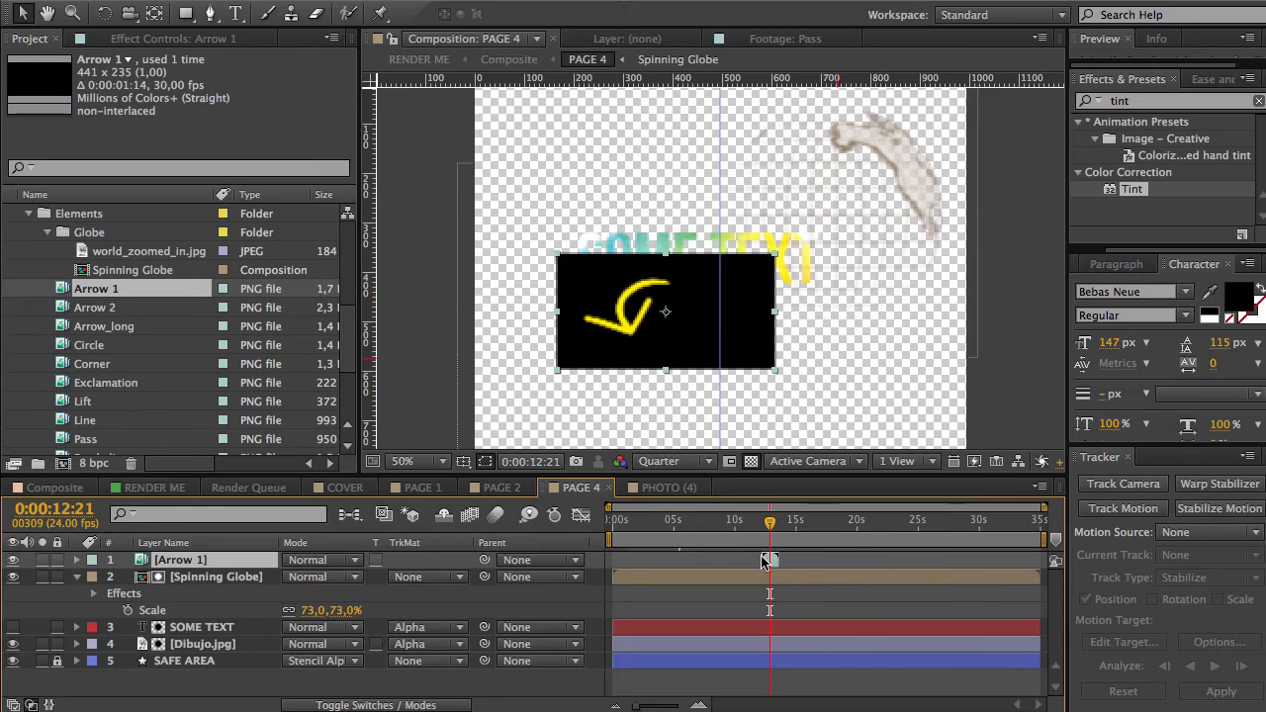
pyautogui.click(309, 561)
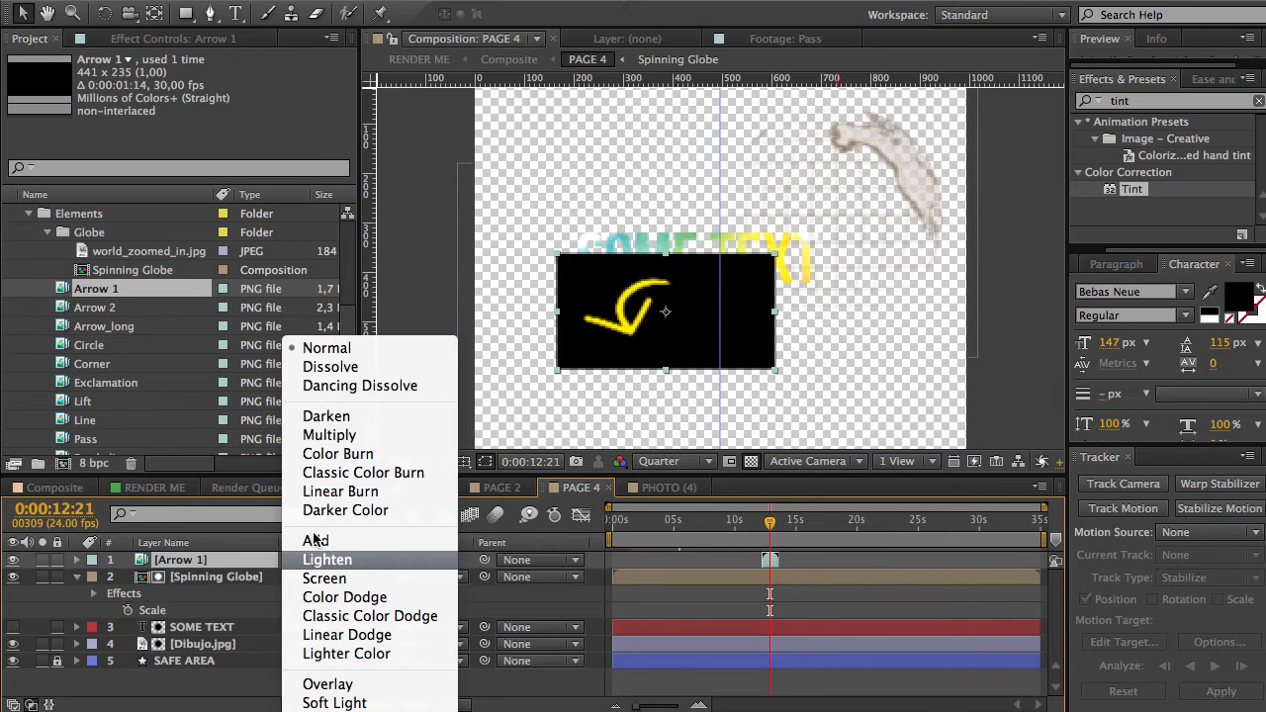
pyautogui.click(328, 543)
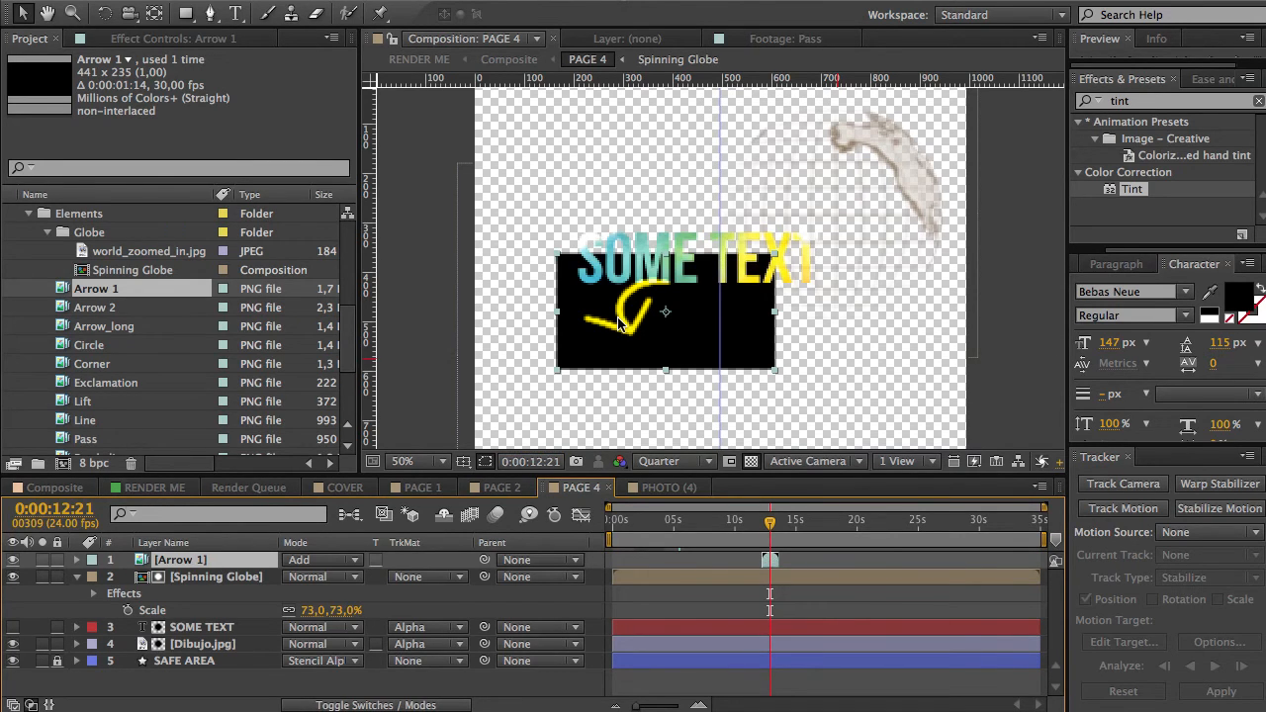
# - Find the Invert effect and apply it to the Arrow 1 layer
pyautogui.click(1170, 105)
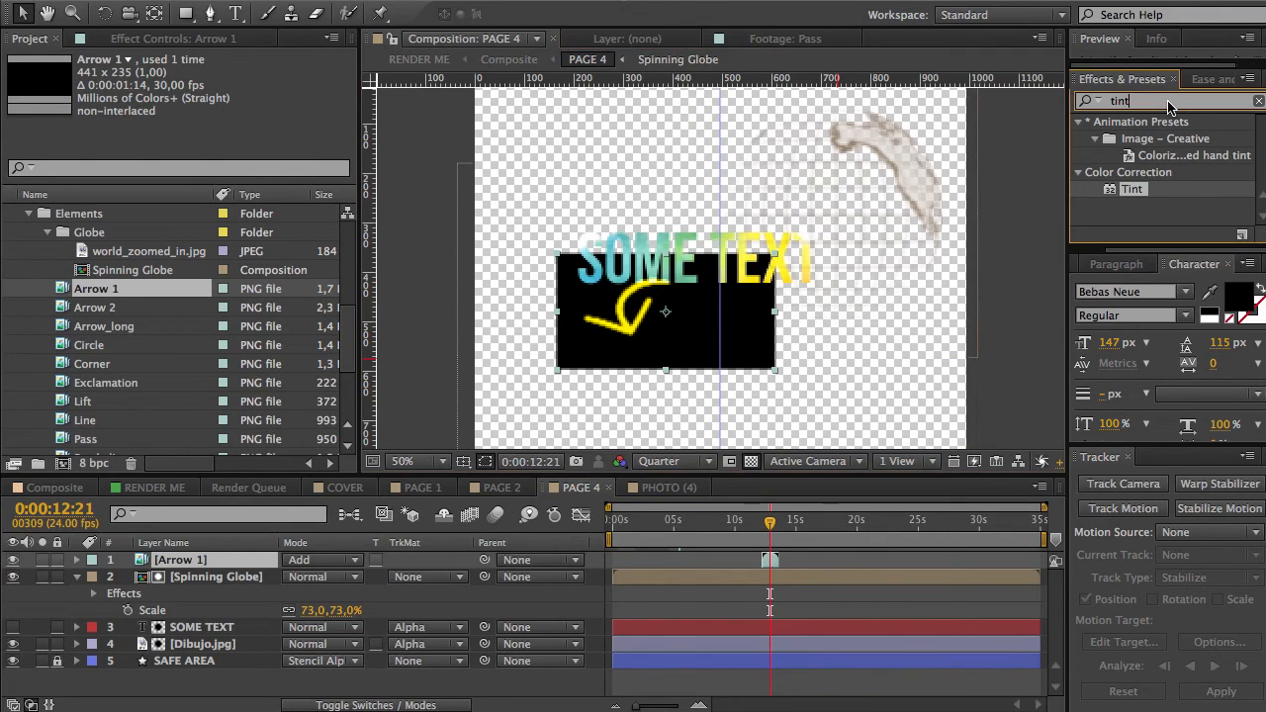
pyautogui.write('invert')
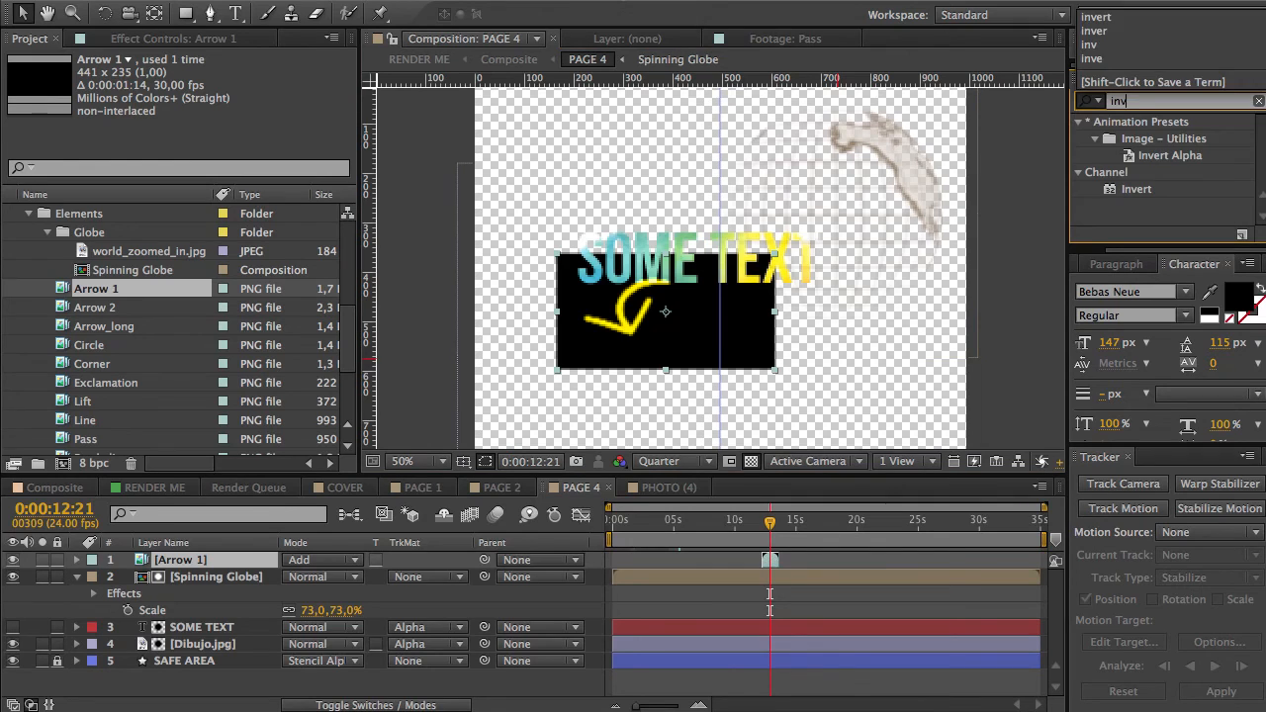
pyautogui.click(1147, 197)
pyautogui.click(1149, 193)
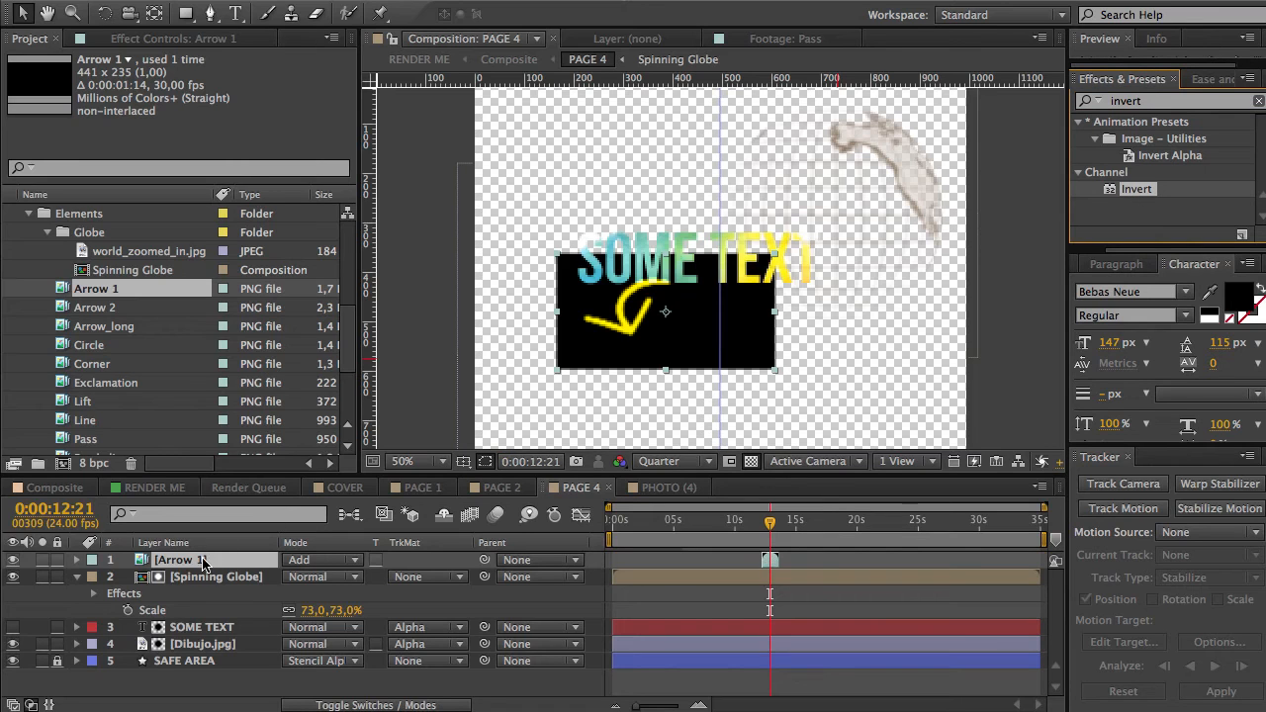
pyautogui.moveTo(202, 562); pyautogui.dragTo(198, 563)
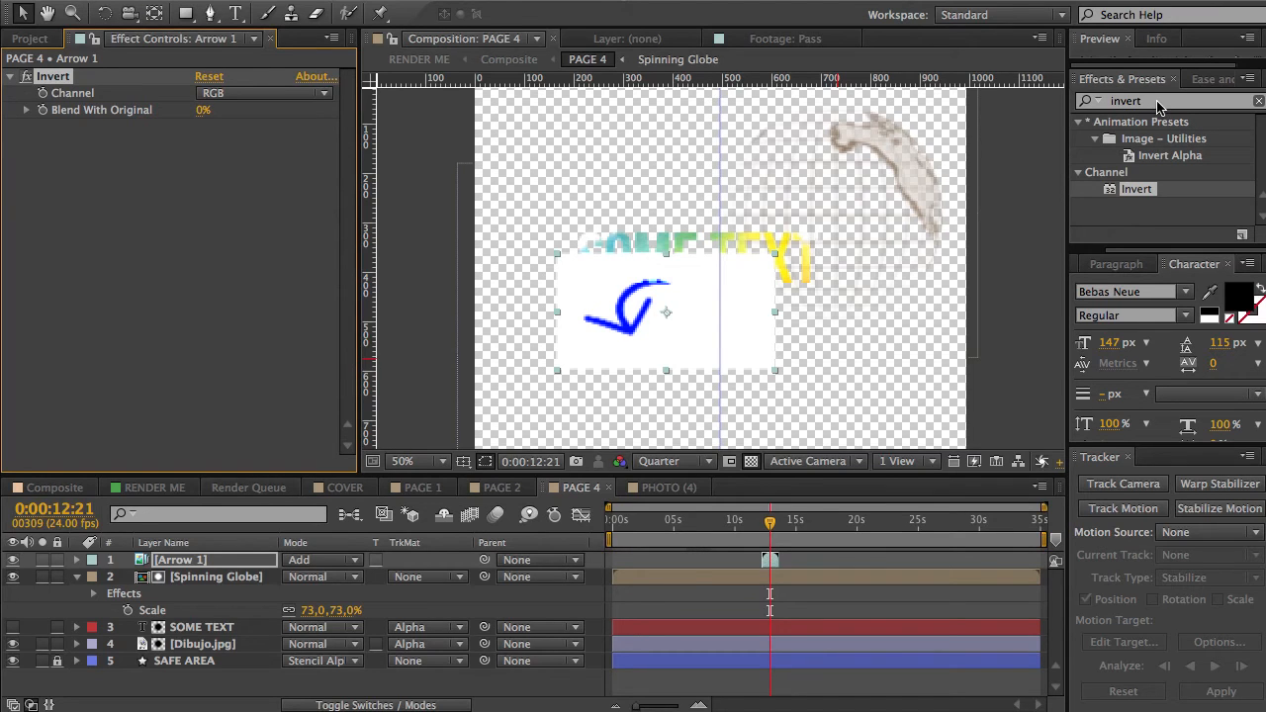
# - Apply Tint to the Arrow 1 layer with black mapped to yellow, and set its blending mode to Multiply
pyautogui.click(1158, 103)
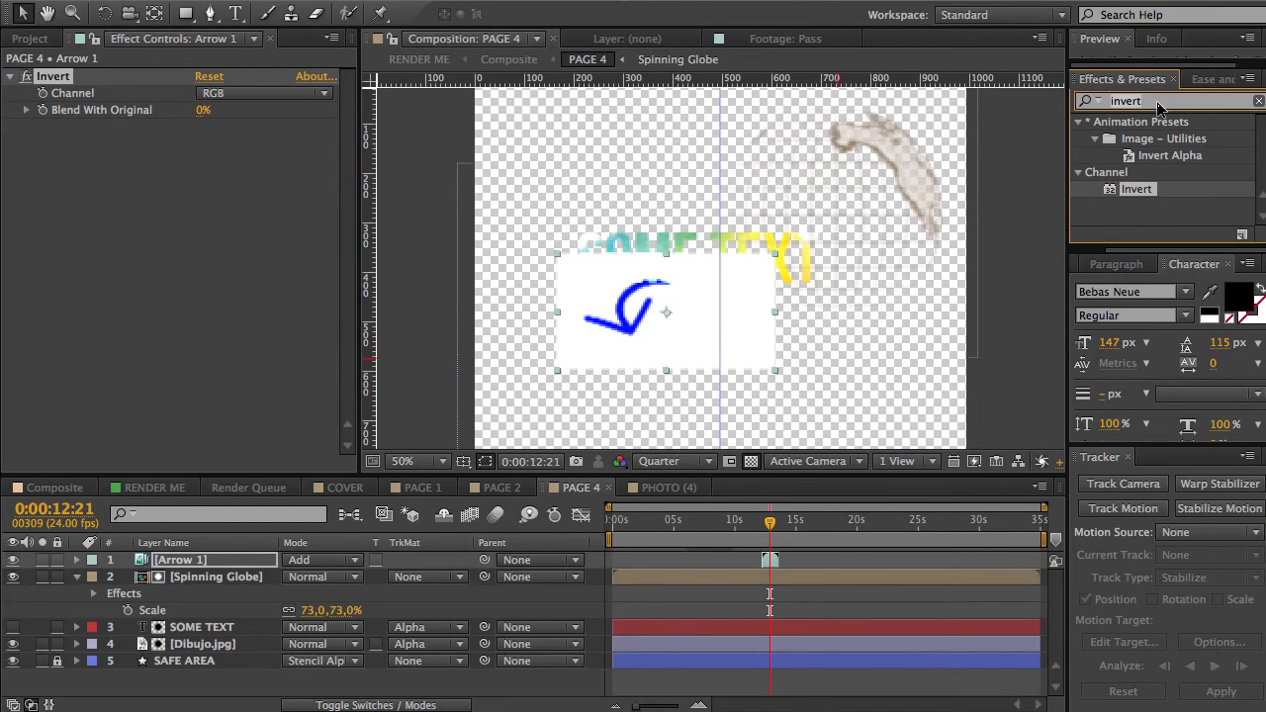
pyautogui.write('tint')
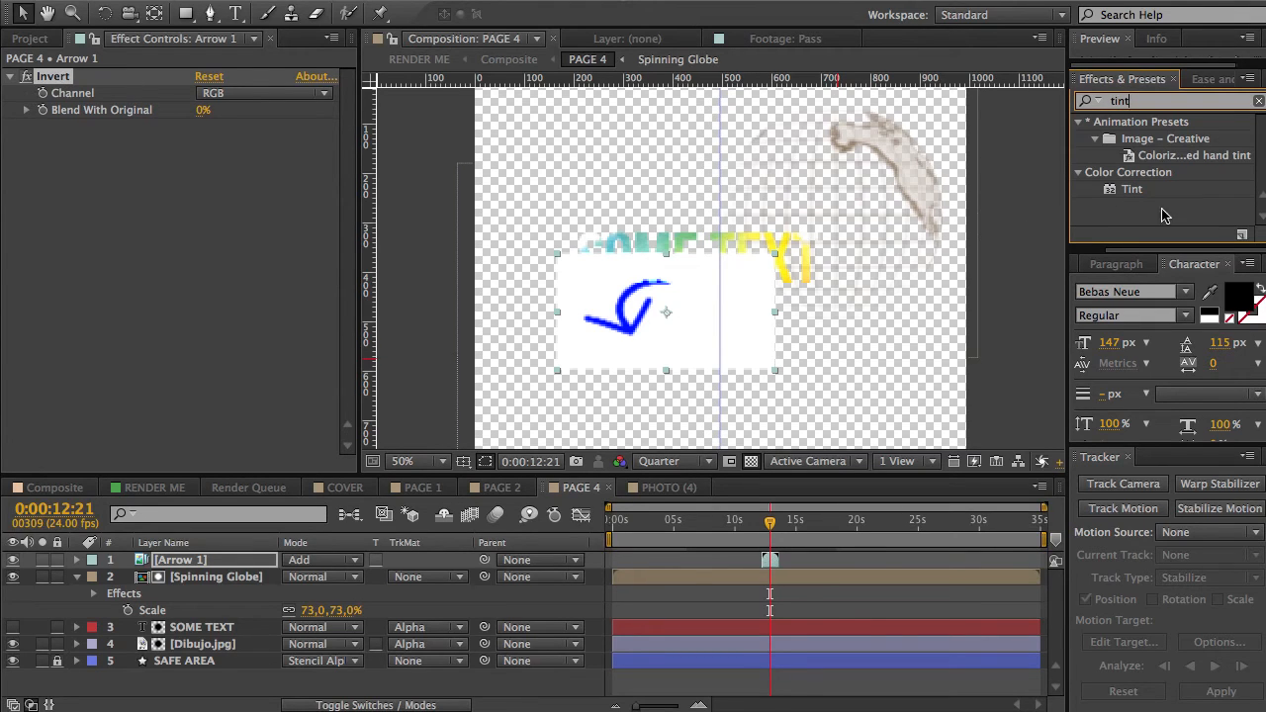
pyautogui.doubleClick(1132, 189)
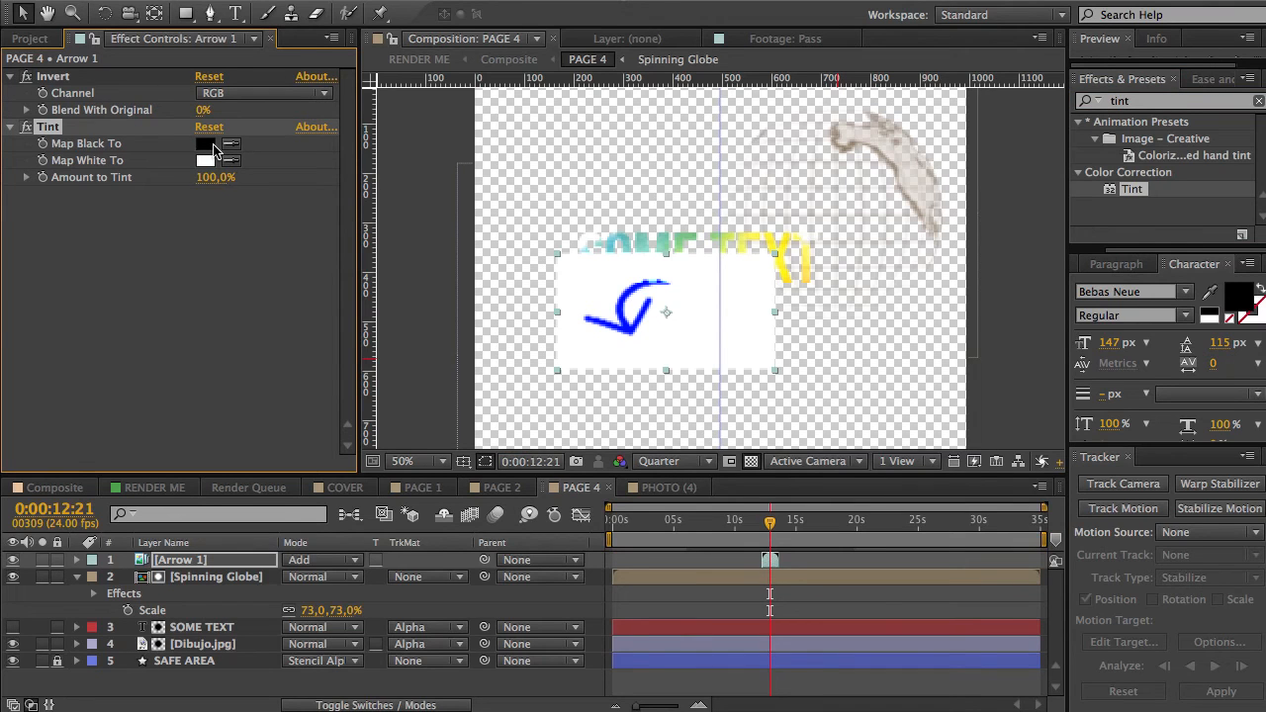
pyautogui.click(214, 148)
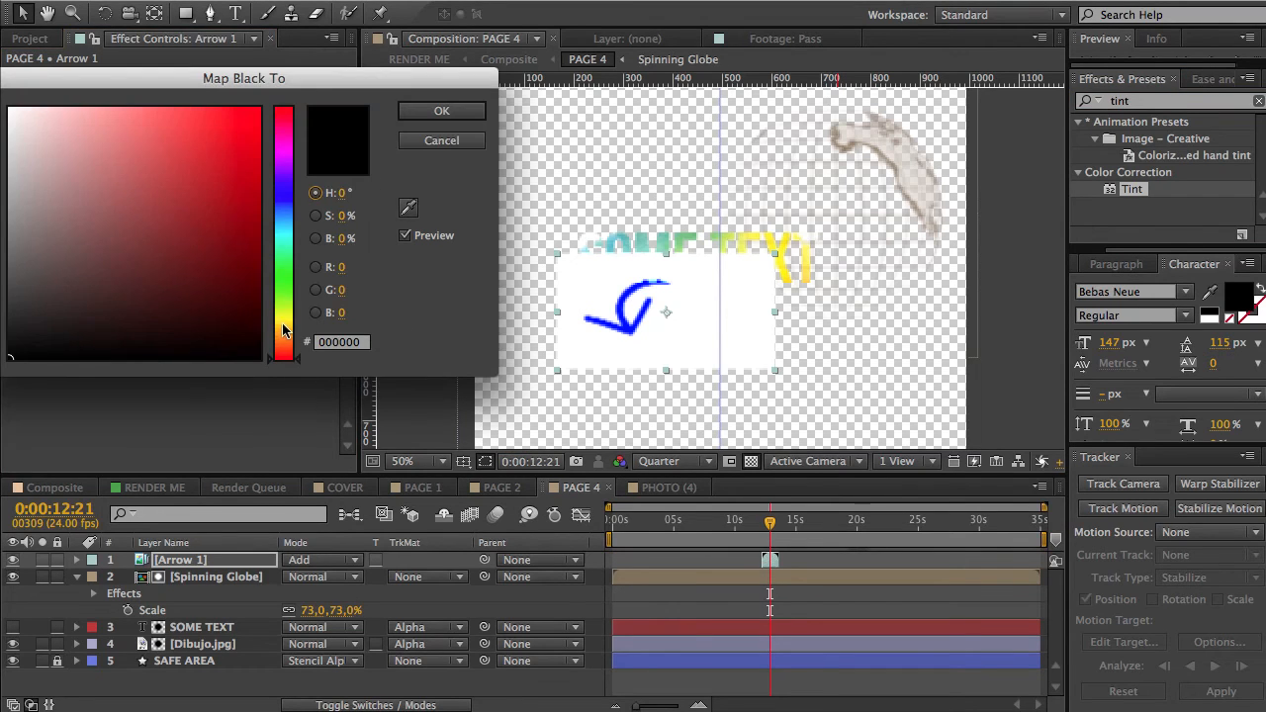
pyautogui.click(282, 324)
pyautogui.moveTo(247, 133); pyautogui.dragTo(511, 107)
pyautogui.click(441, 110)
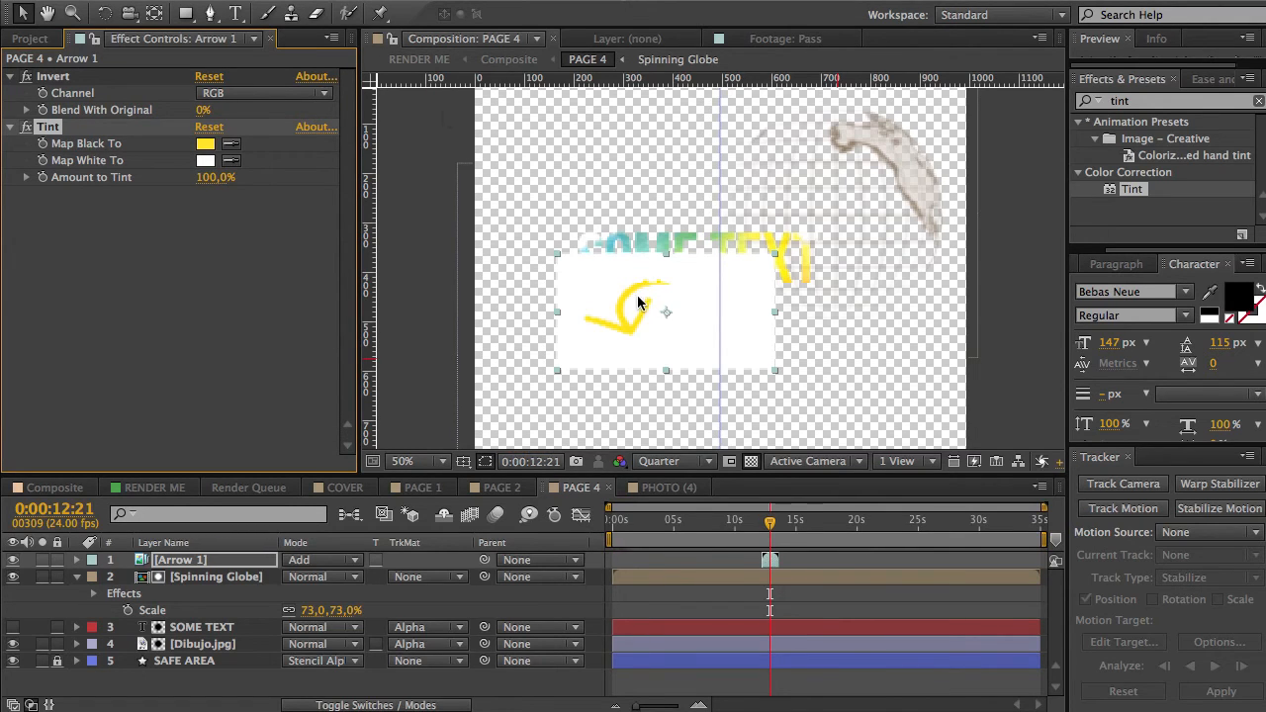
pyautogui.click(323, 562)
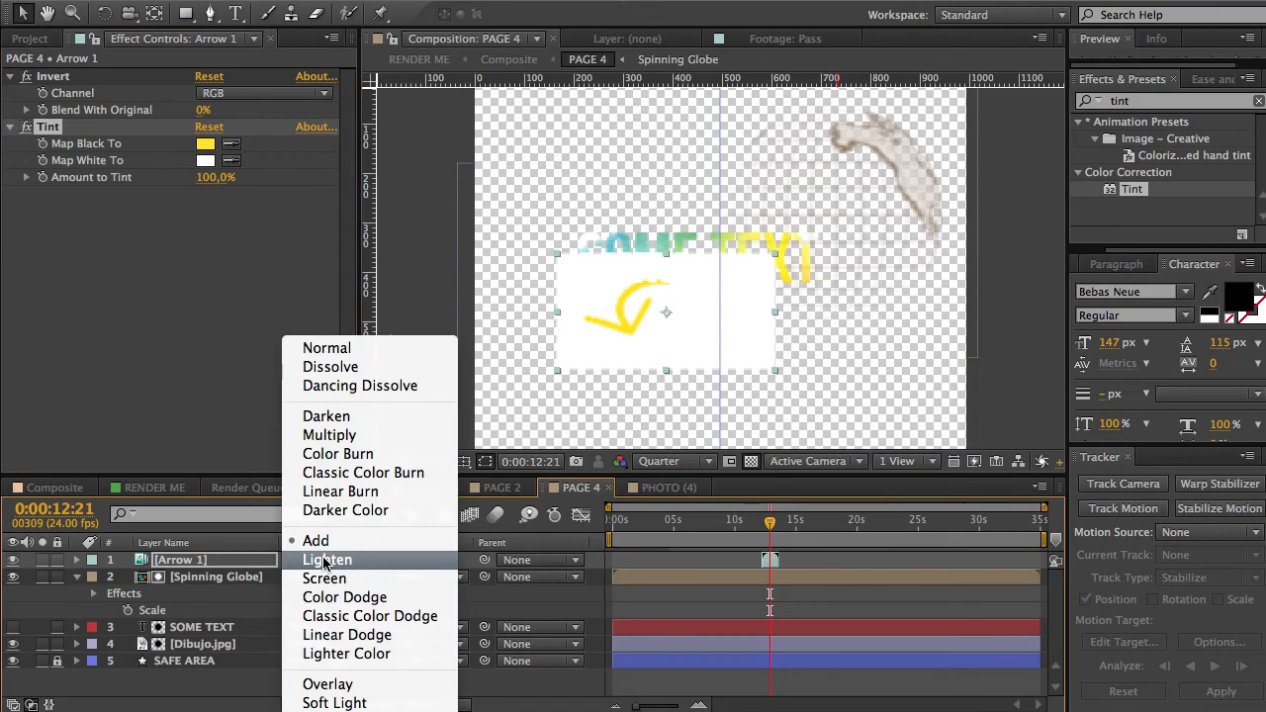
pyautogui.click(327, 441)
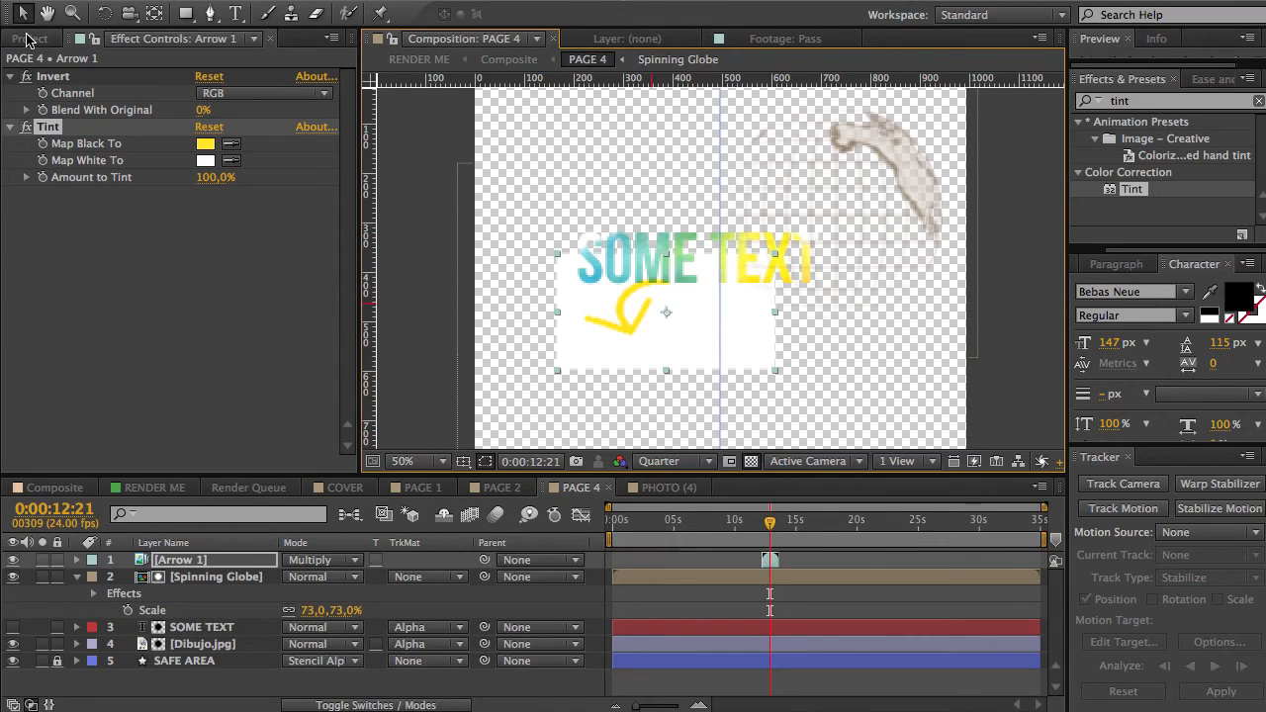
# - In the Composite composition, add the Pass element as the top layer and shift it to the start of Page 7, around 0:00:28:17
pyautogui.click(56, 489)
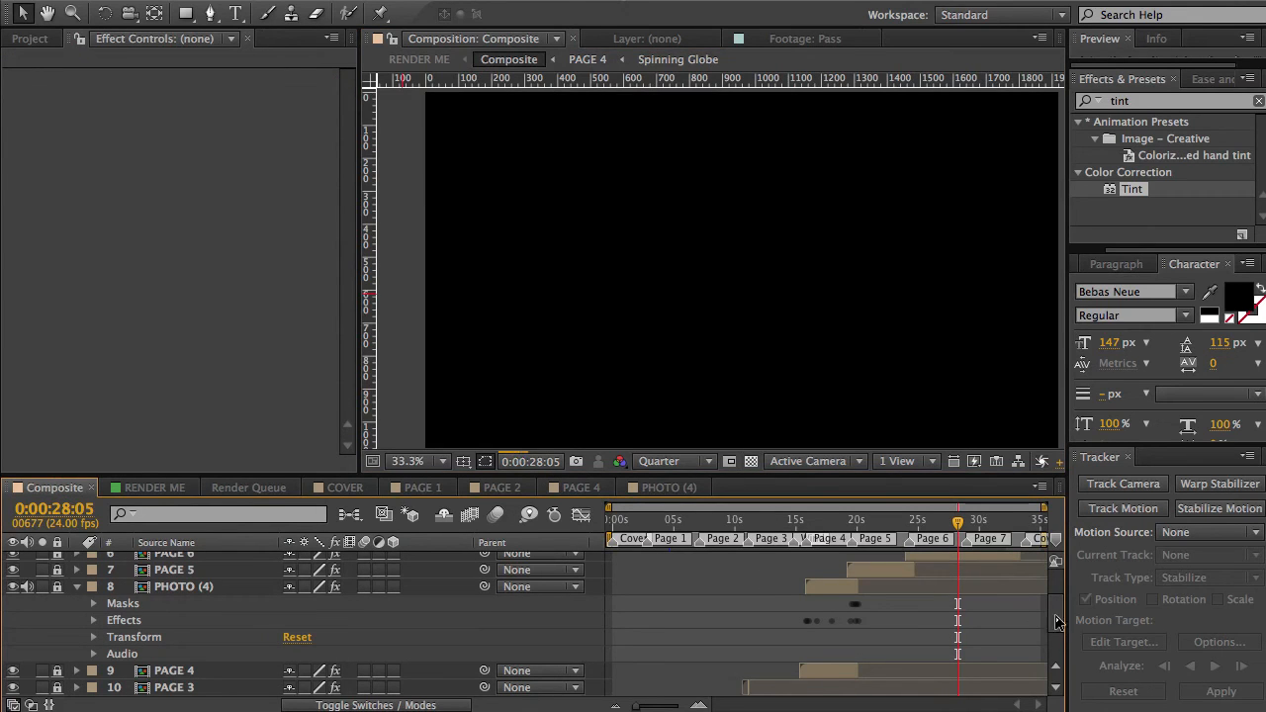
pyautogui.moveTo(1056, 622); pyautogui.dragTo(1056, 592)
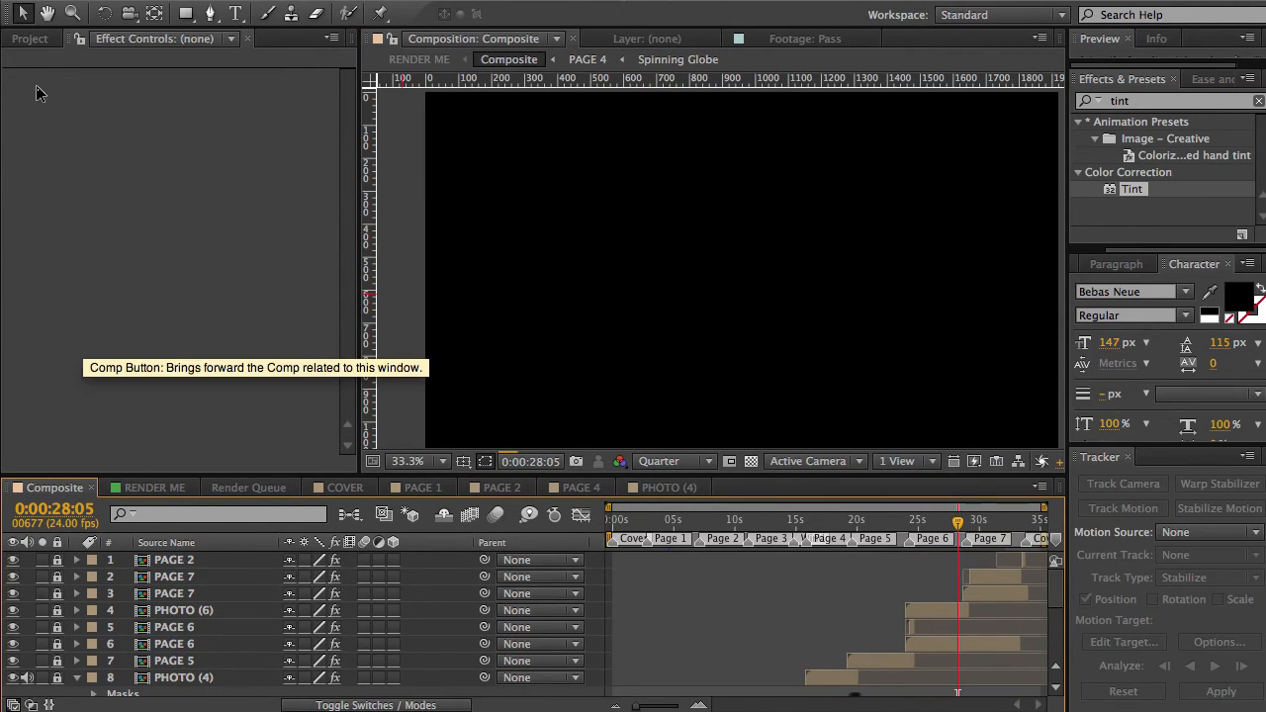
pyautogui.click(29, 39)
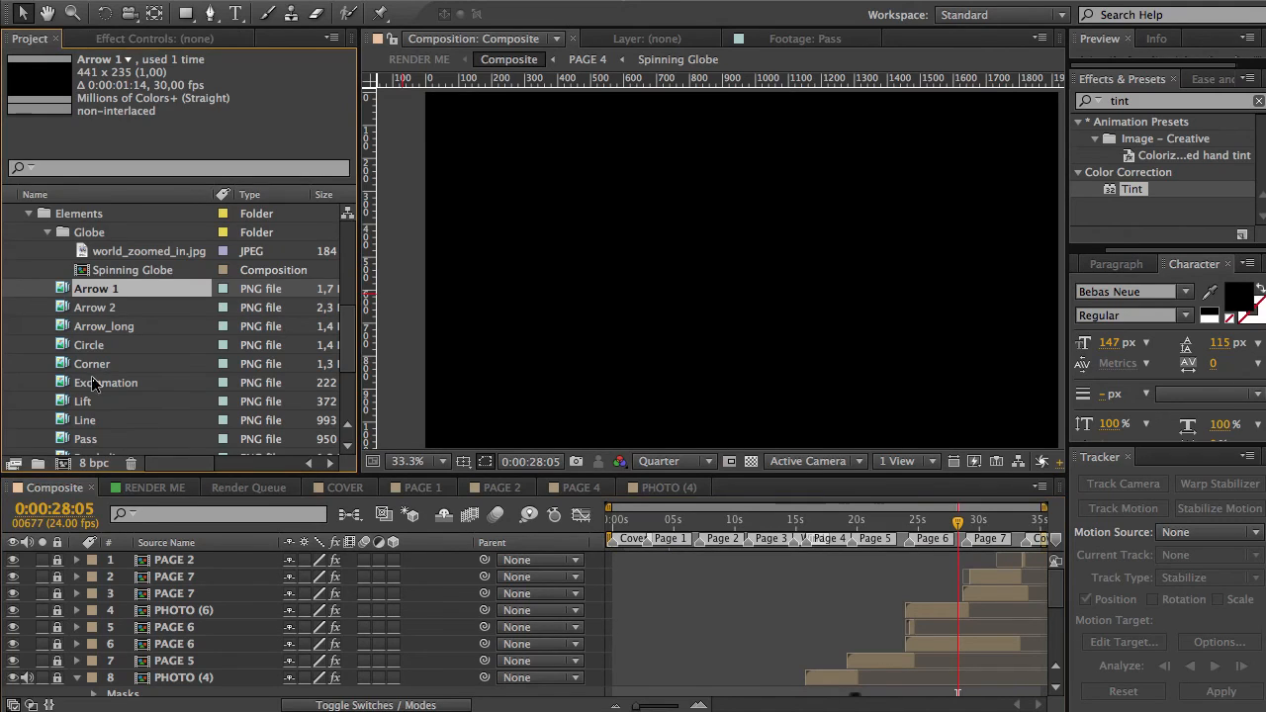
pyautogui.moveTo(85, 442)
pyautogui.mouseDown()
pyautogui.moveTo(840, 583)
pyautogui.moveTo(929, 559)
pyautogui.mouseUp()
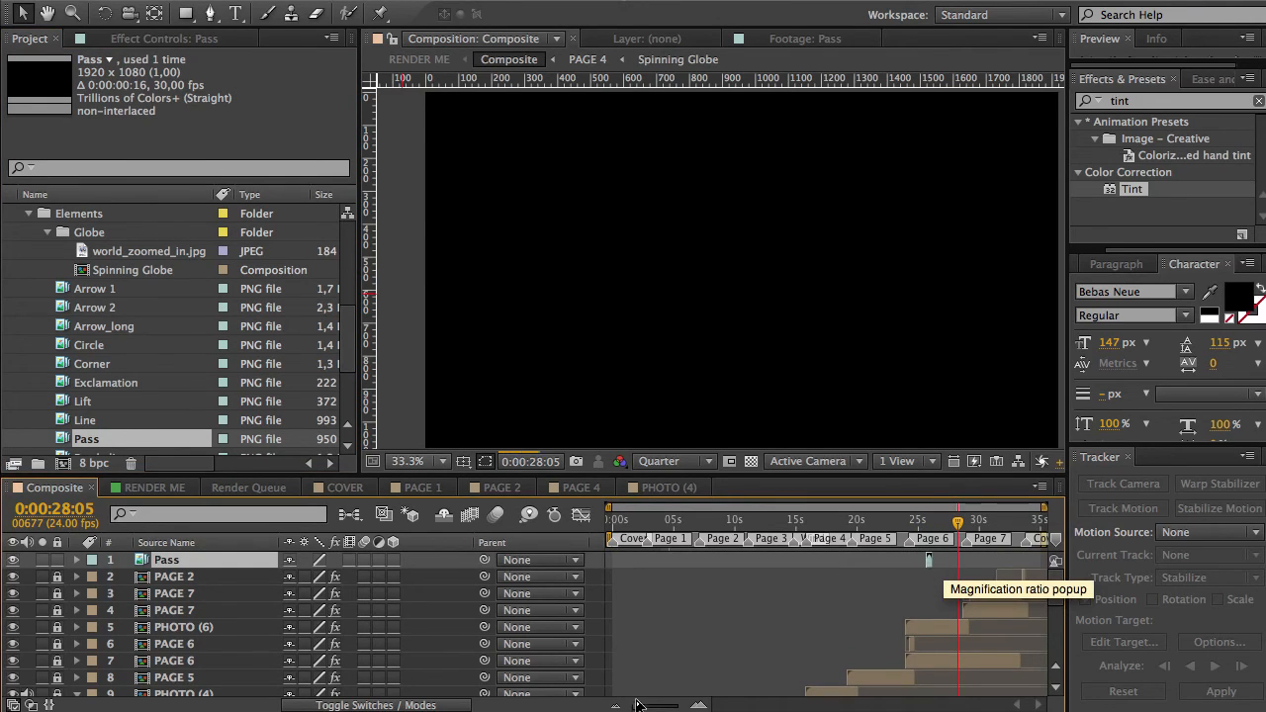
pyautogui.moveTo(636, 705); pyautogui.dragTo(669, 706)
pyautogui.moveTo(736, 558); pyautogui.dragTo(846, 557)
pyautogui.click(845, 526)
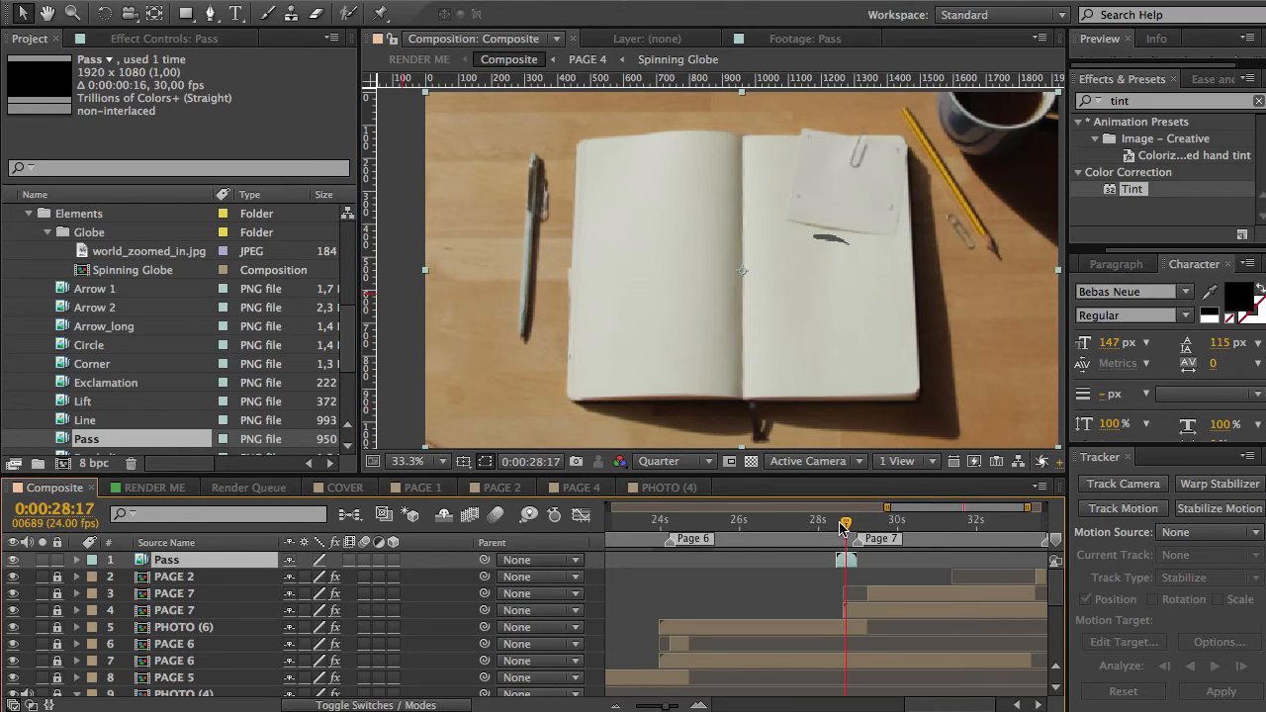
# - Shift the Pass layer to start at 0:00:28:23, at the Page 7 marker, and apply the Tint effect to it
pyautogui.moveTo(842, 527); pyautogui.dragTo(856, 532)
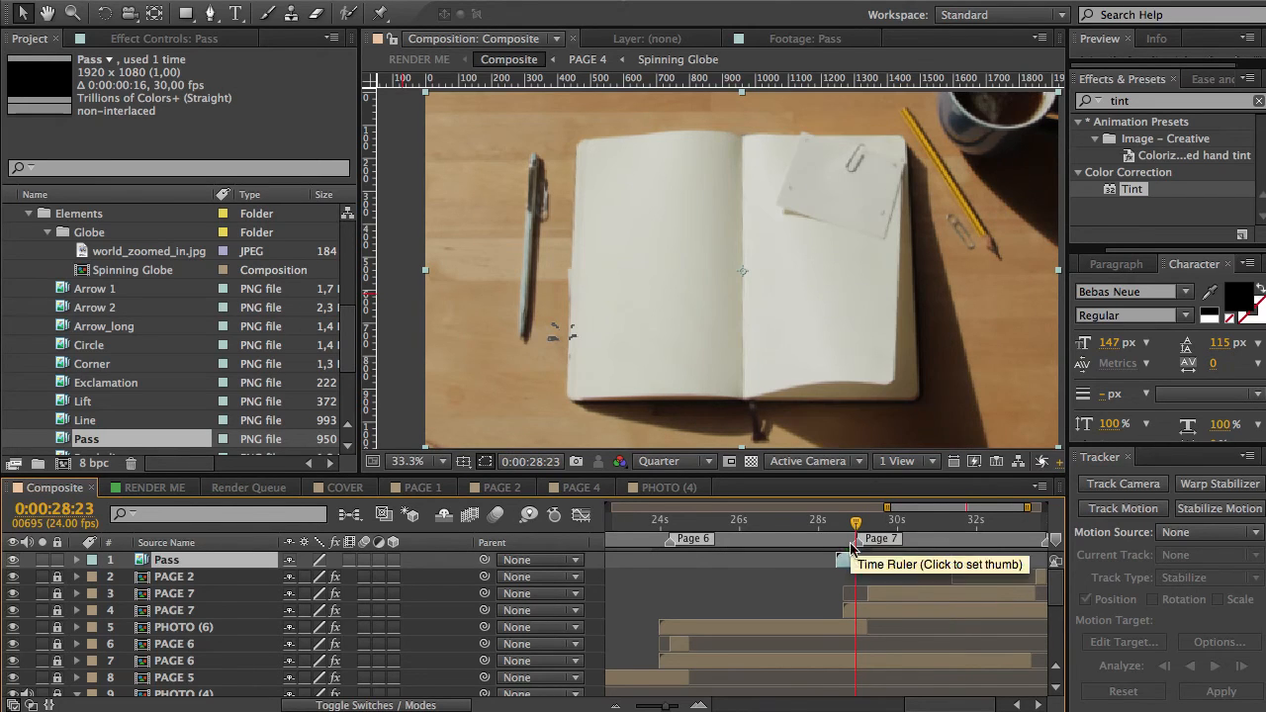
pyautogui.moveTo(848, 562); pyautogui.dragTo(863, 567)
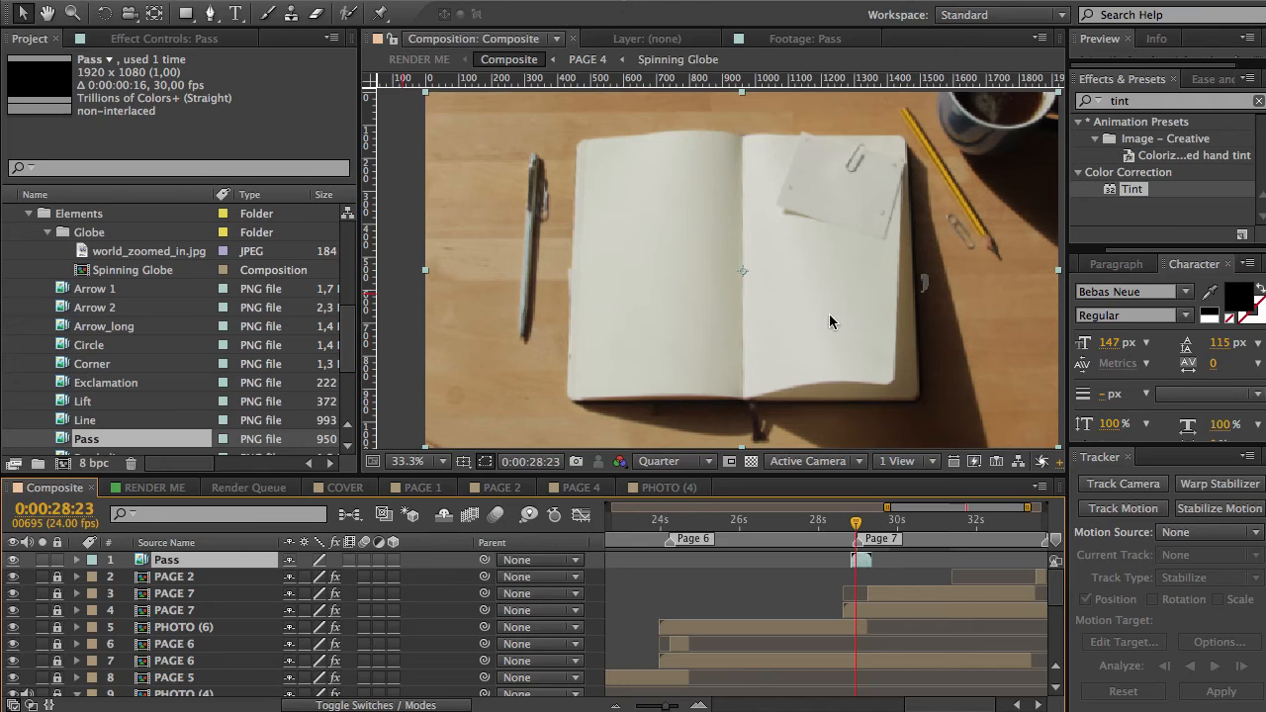
pyautogui.doubleClick(1133, 189)
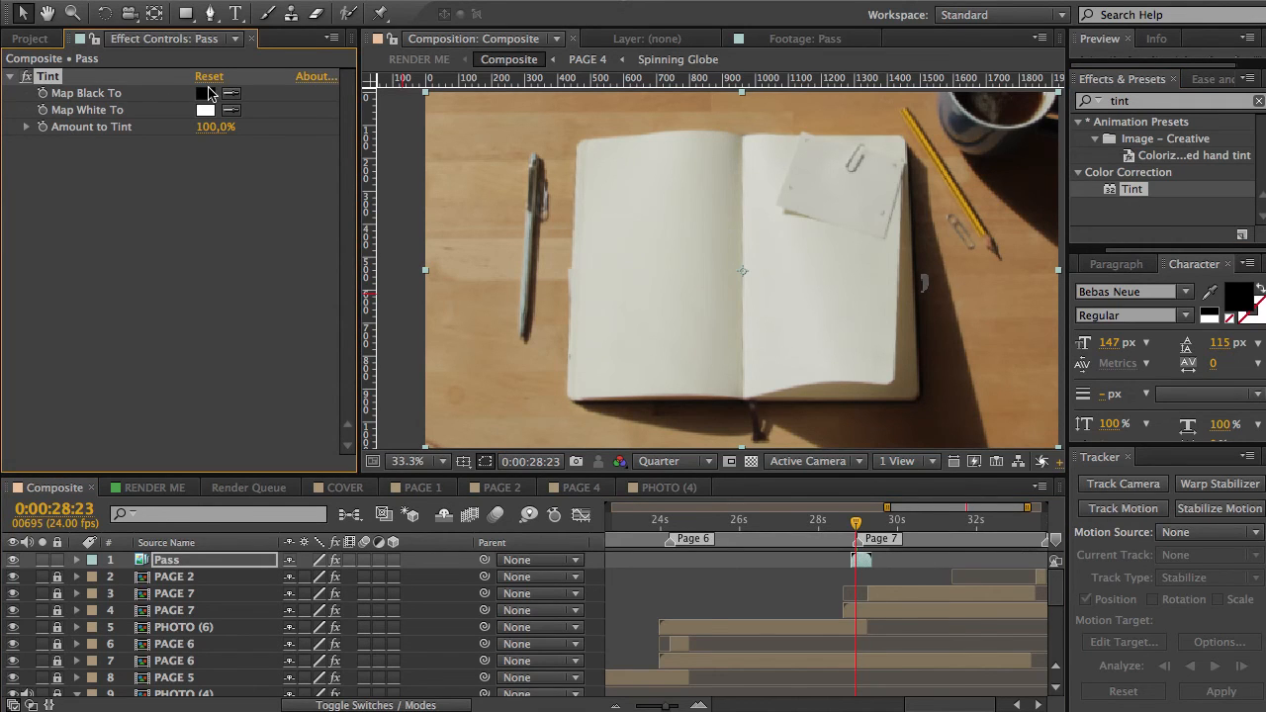
# - Map both black and white to magenta in the Pass layer's Tint effect, using E300FF for black, and check it at 0:00:29:02
pyautogui.click(205, 96)
pyautogui.moveTo(291, 340); pyautogui.dragTo(286, 156)
pyautogui.click(259, 107)
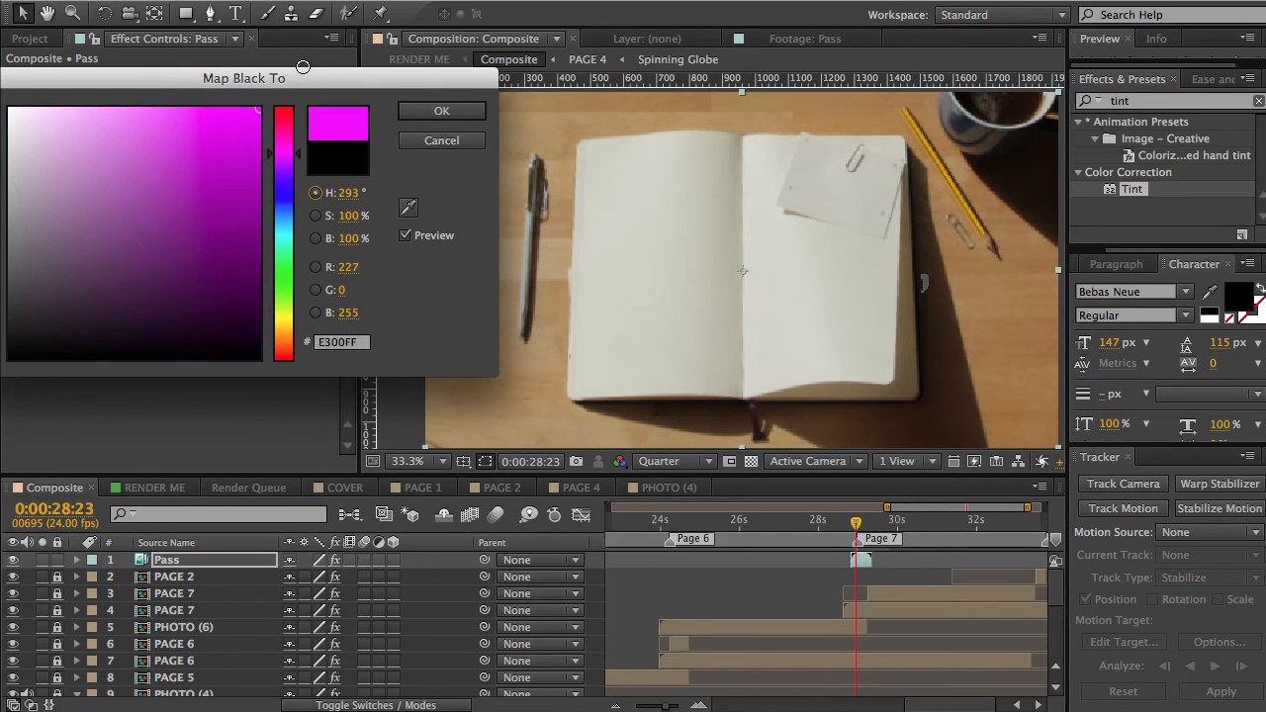
pyautogui.click(426, 109)
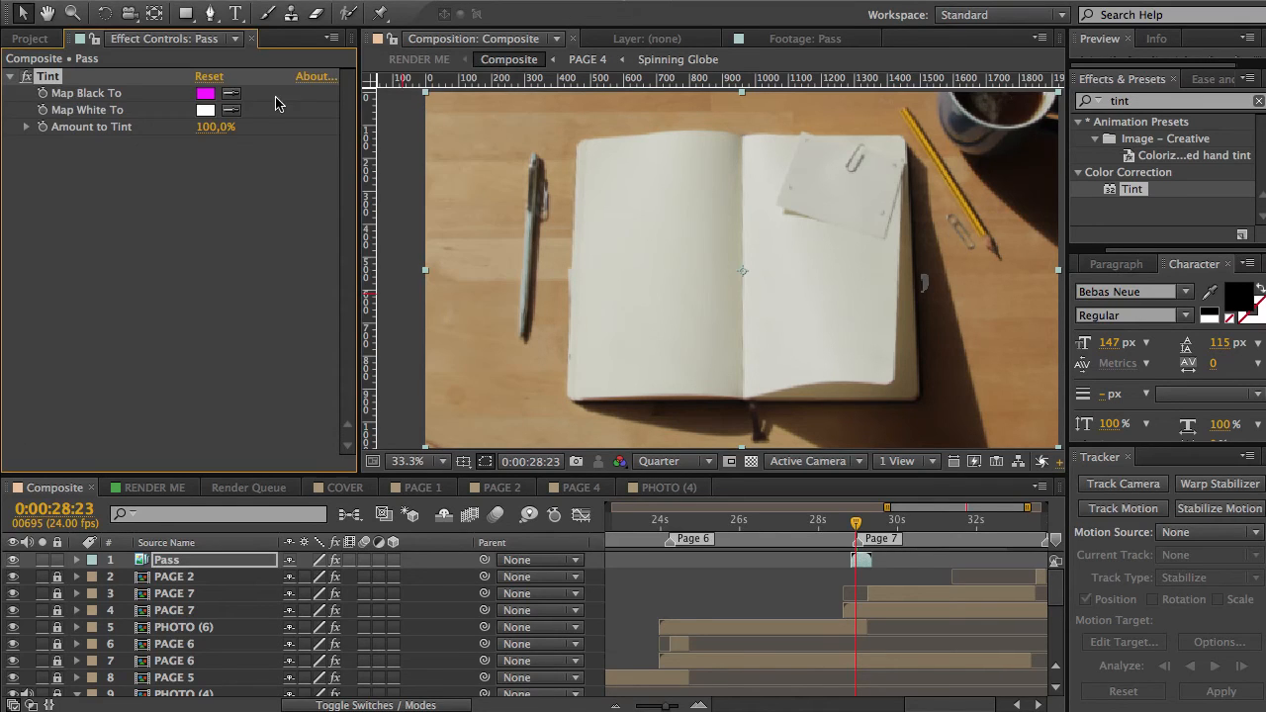
pyautogui.click(205, 111)
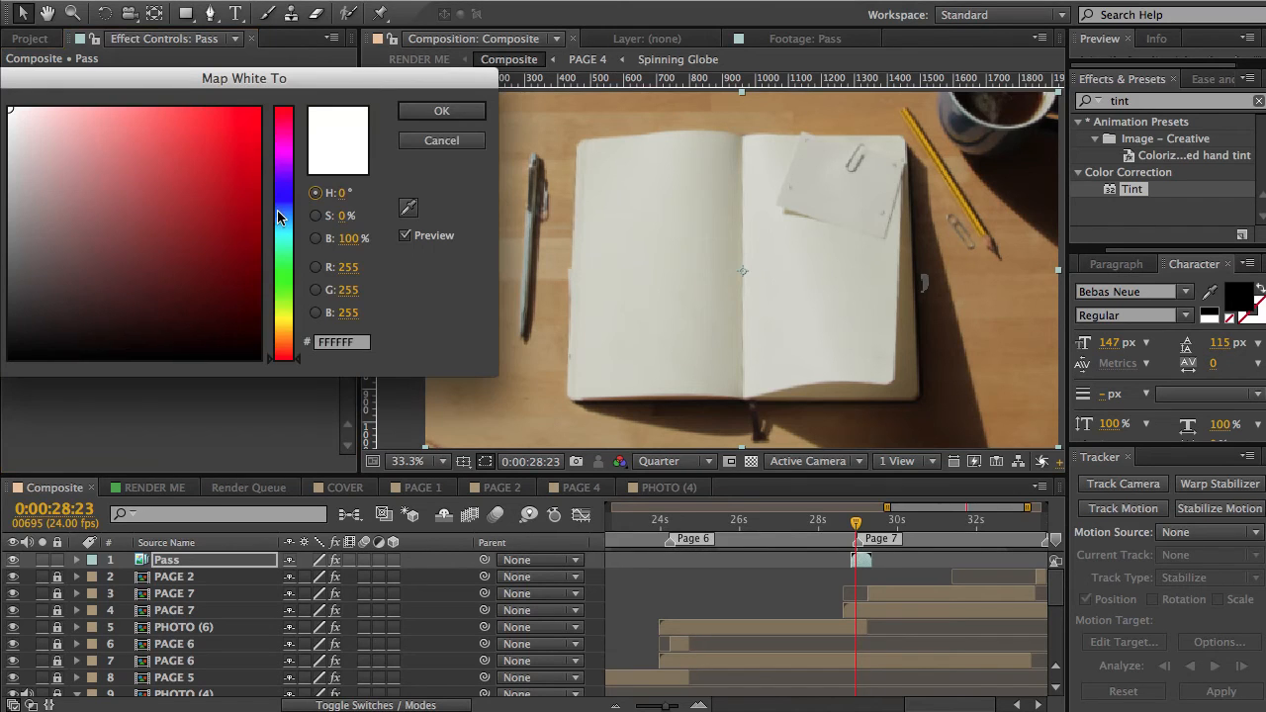
pyautogui.click(284, 158)
pyautogui.moveTo(209, 161); pyautogui.dragTo(259, 108)
pyautogui.click(413, 115)
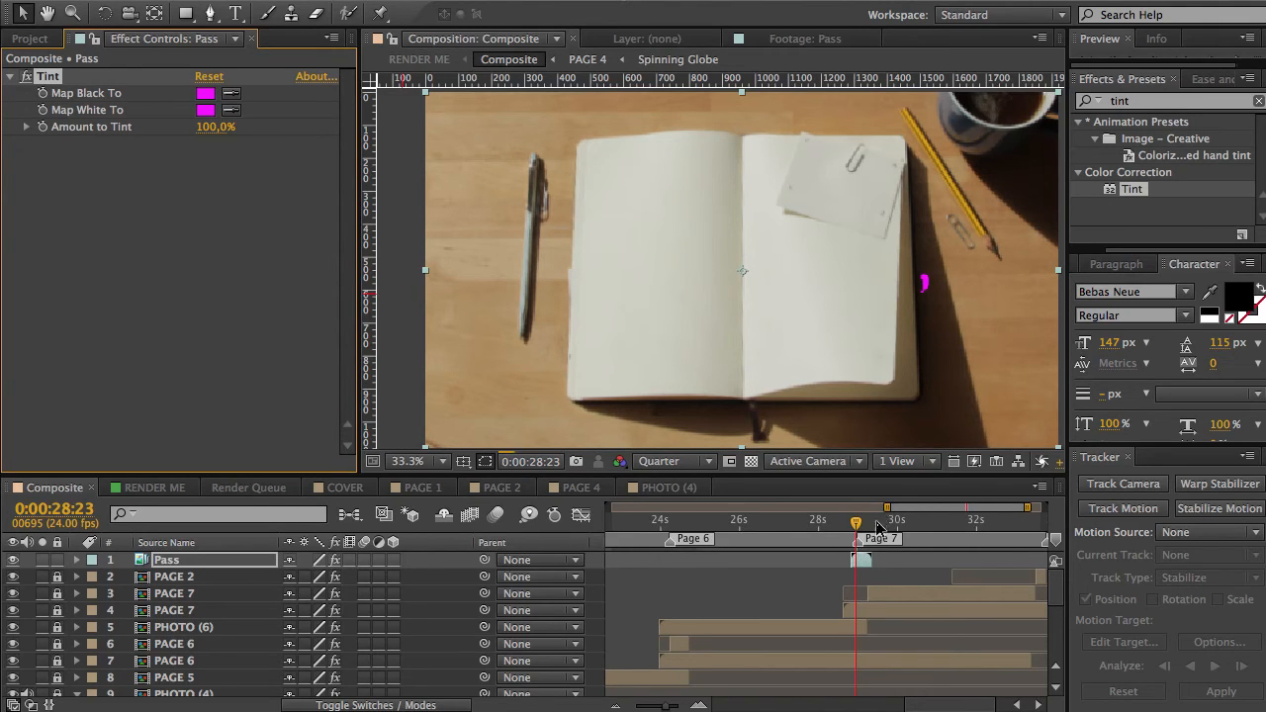
pyautogui.moveTo(857, 527); pyautogui.dragTo(862, 527)
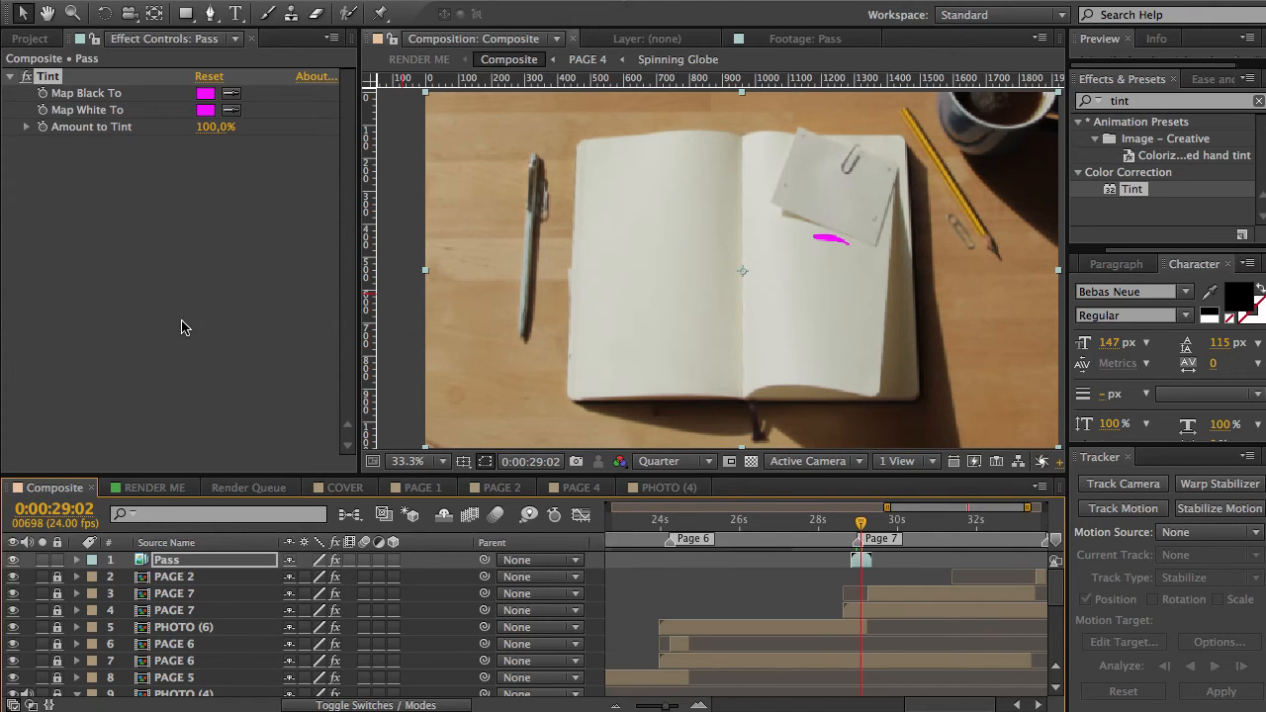
# - Examine the contents of the SFX folder under ASSETS and collapse the Globe, Elements, ASSETS and PAGES folders in the project
pyautogui.click(29, 38)
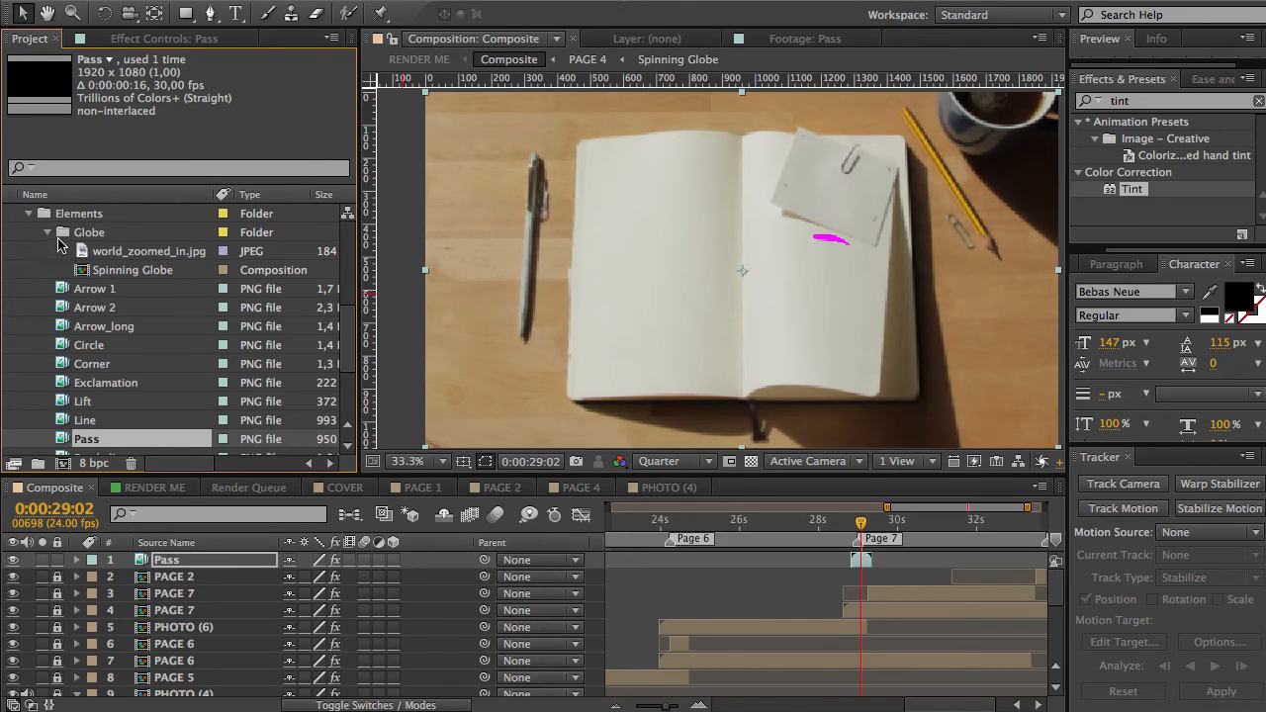
pyautogui.click(46, 232)
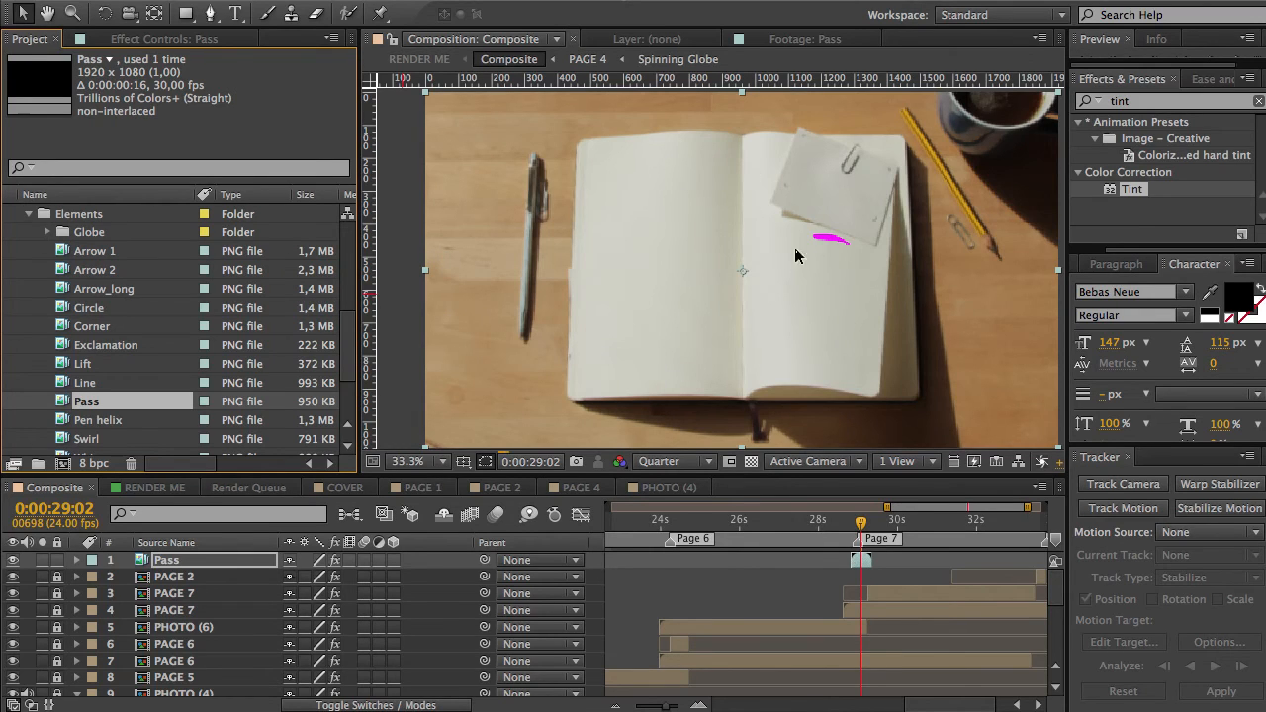
pyautogui.click(27, 219)
pyautogui.scroll(3, 28, 256)
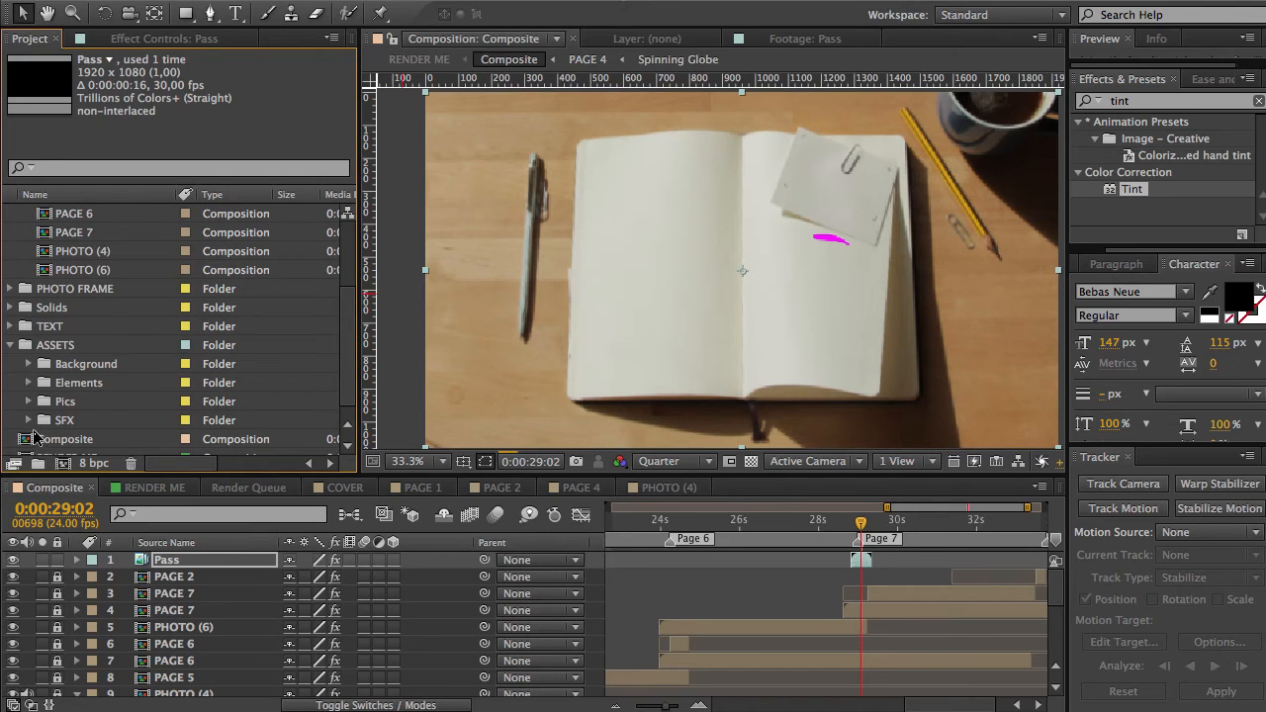
pyautogui.click(29, 420)
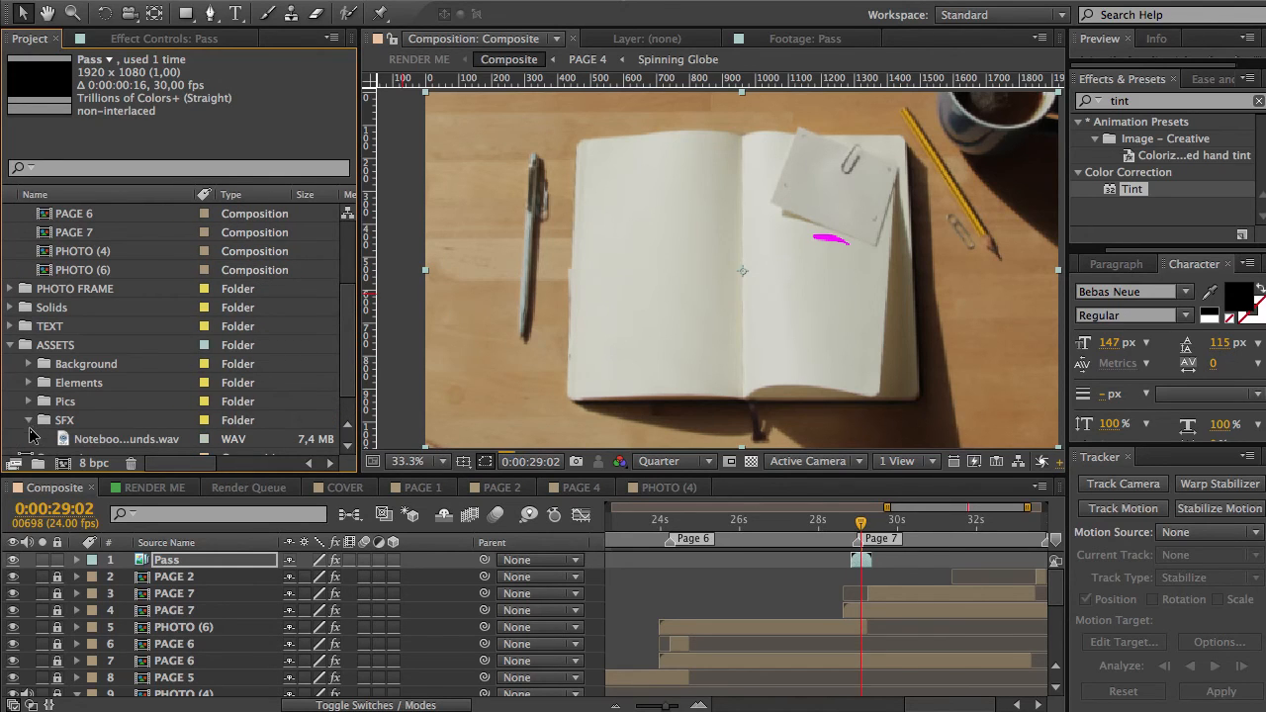
pyautogui.click(28, 420)
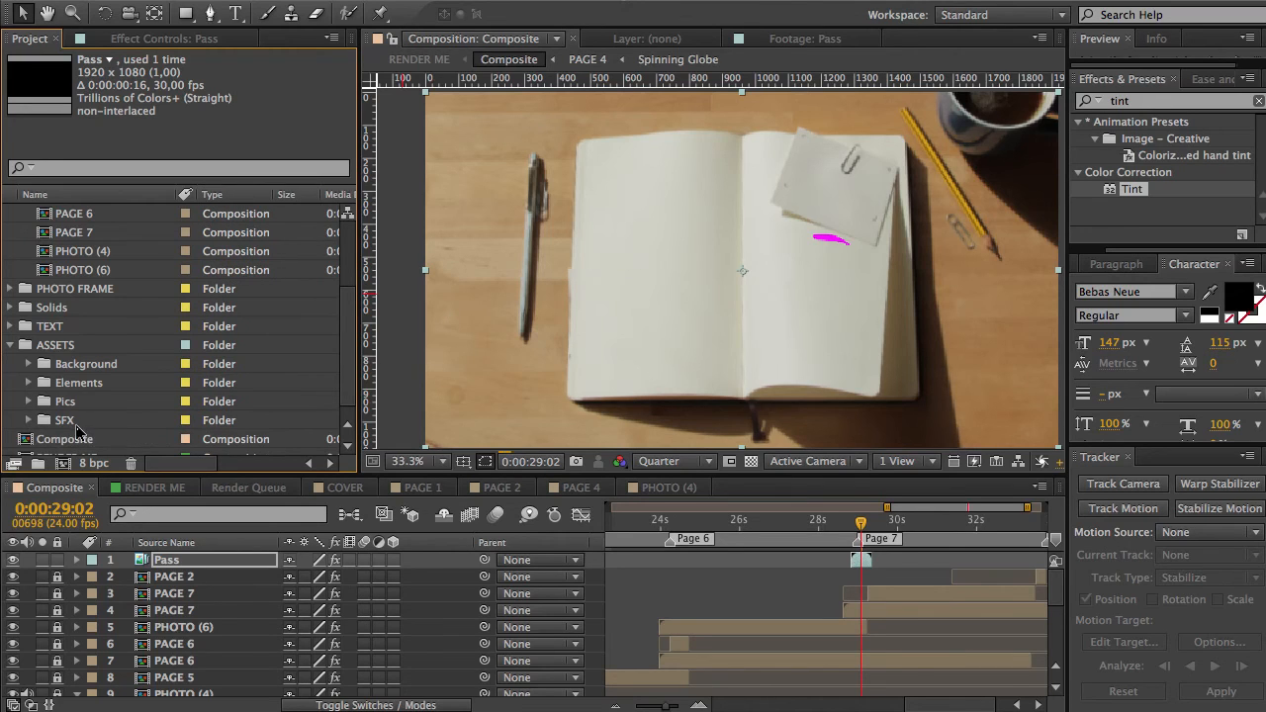
pyautogui.click(66, 420)
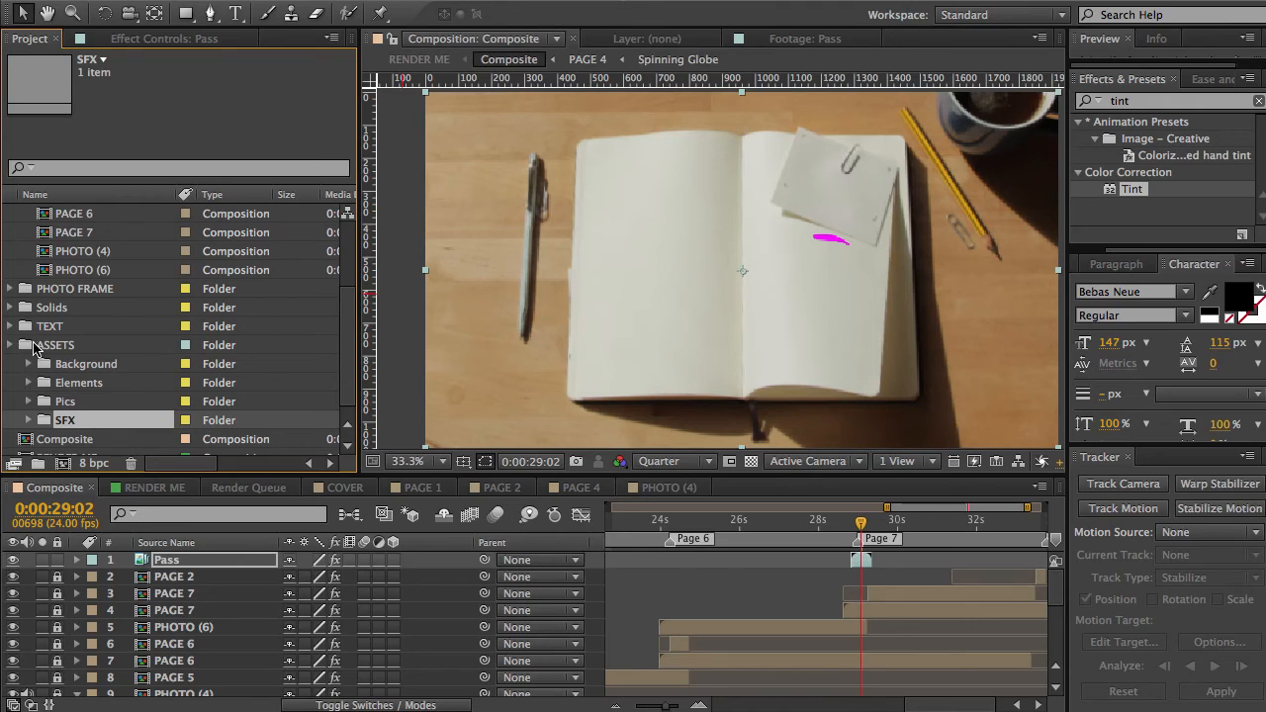
pyautogui.click(10, 345)
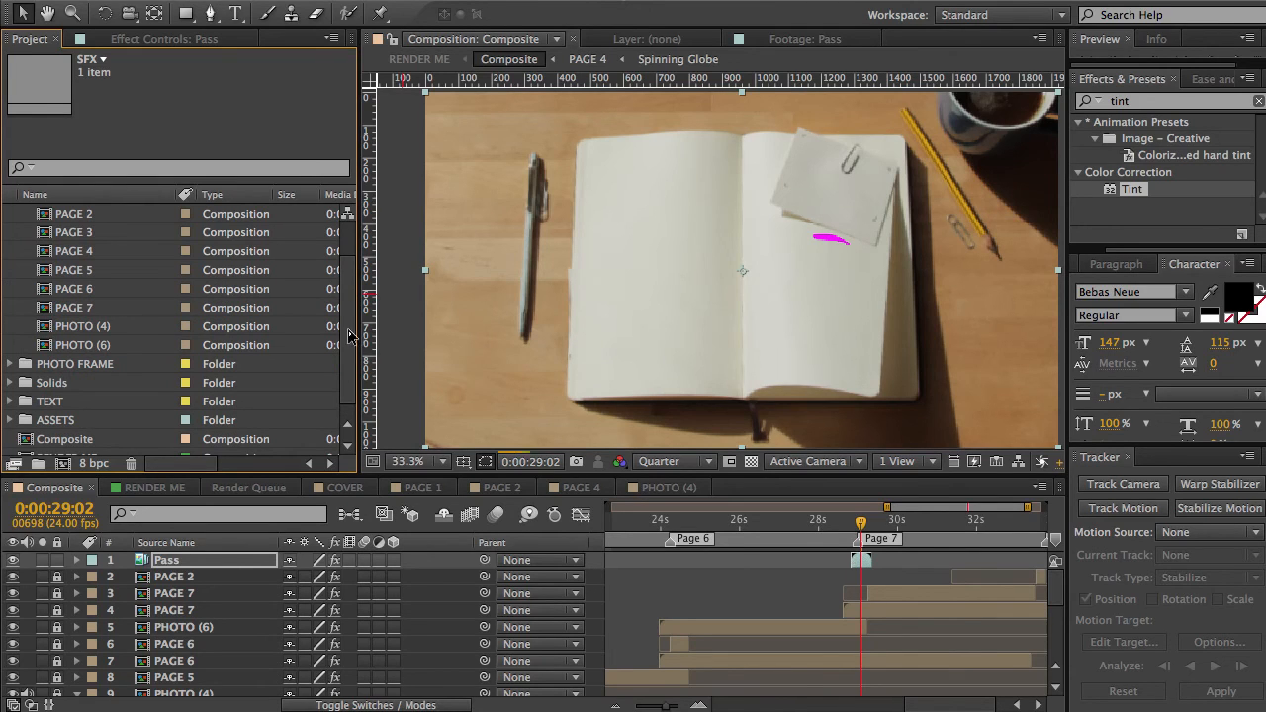
pyautogui.scroll(1, 352, 245)
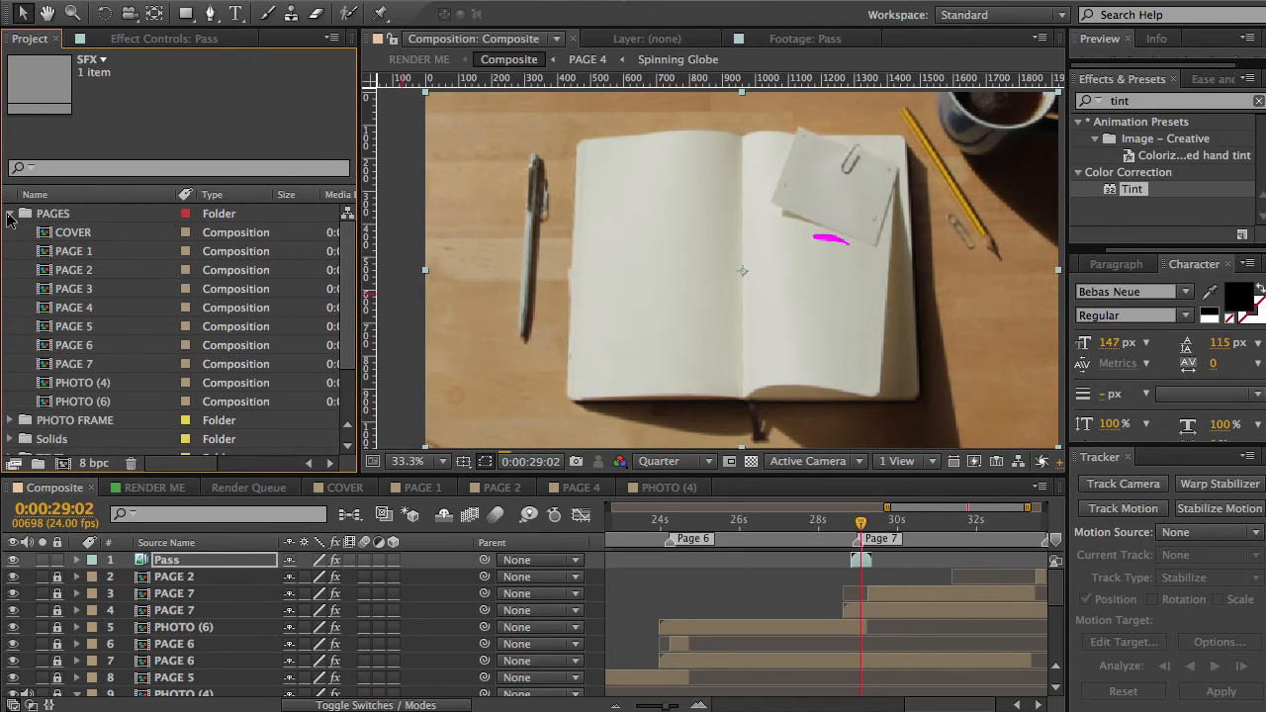
pyautogui.click(10, 214)
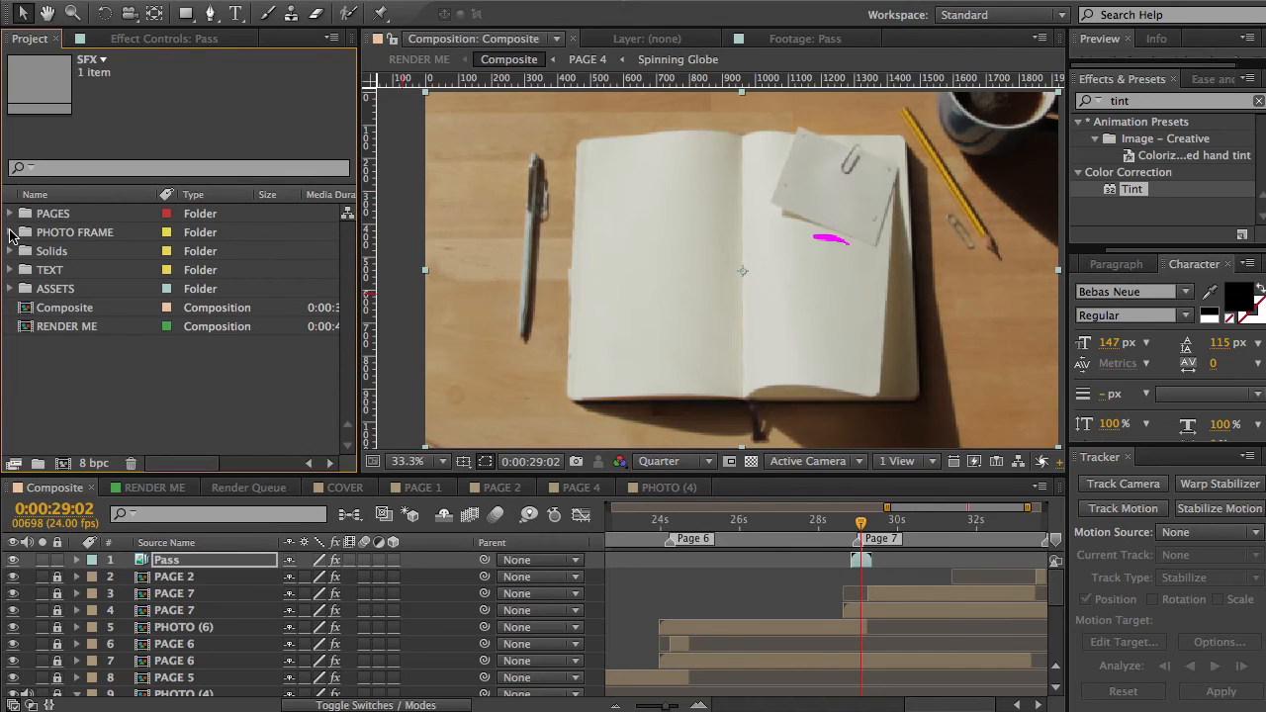
# - Open the PHOTO FRAME 1 composition at 0:00:00:00 and set its preview resolution to Full
pyautogui.click(11, 233)
pyautogui.doubleClick(106, 254)
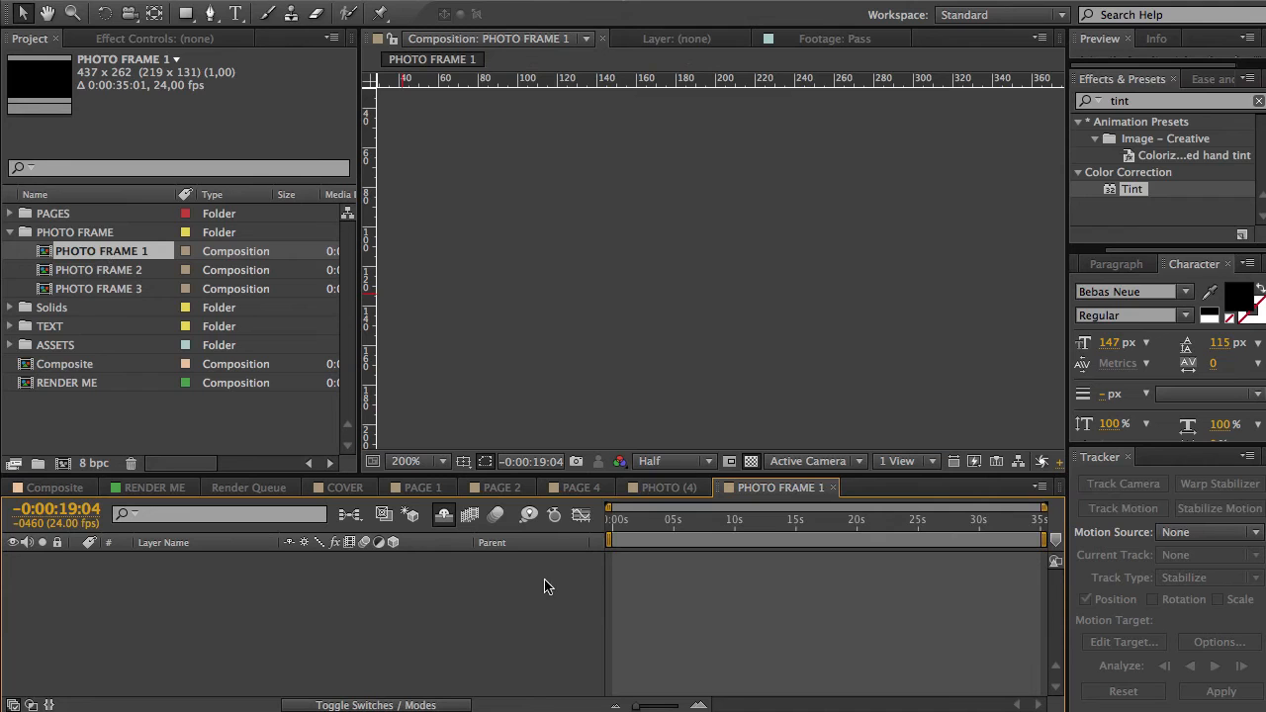
pyautogui.click(615, 537)
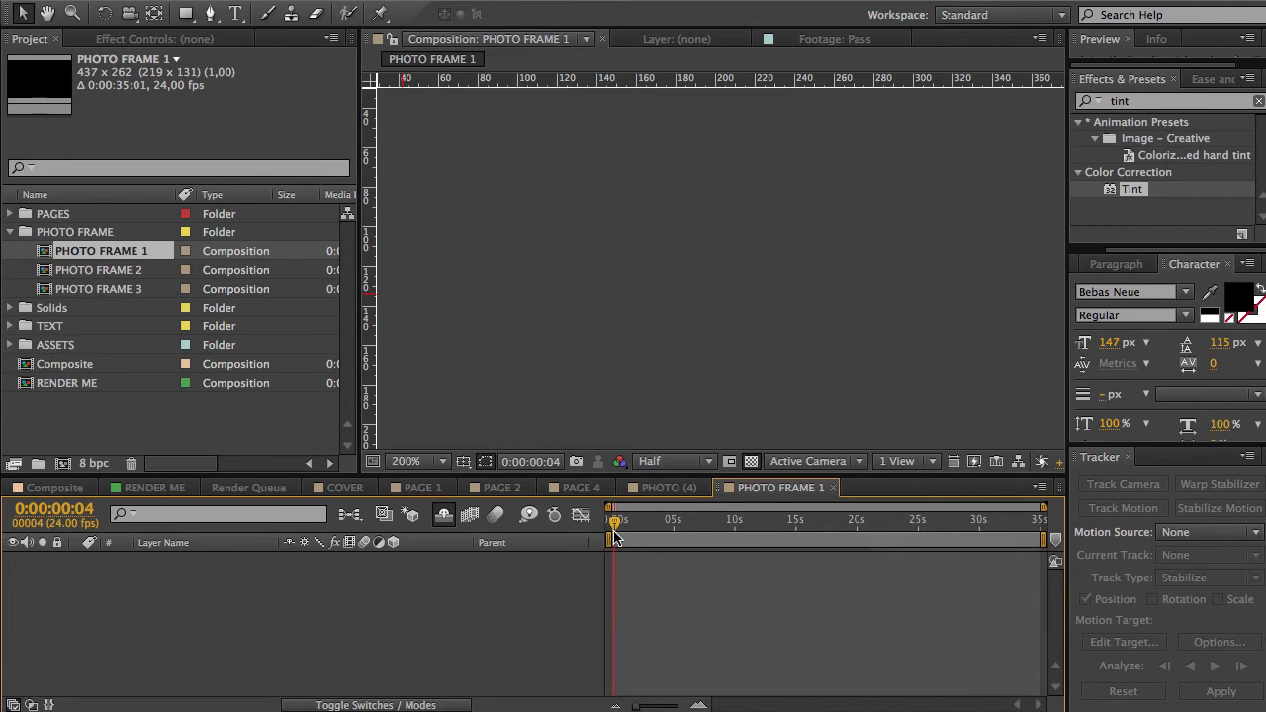
pyautogui.click(610, 522)
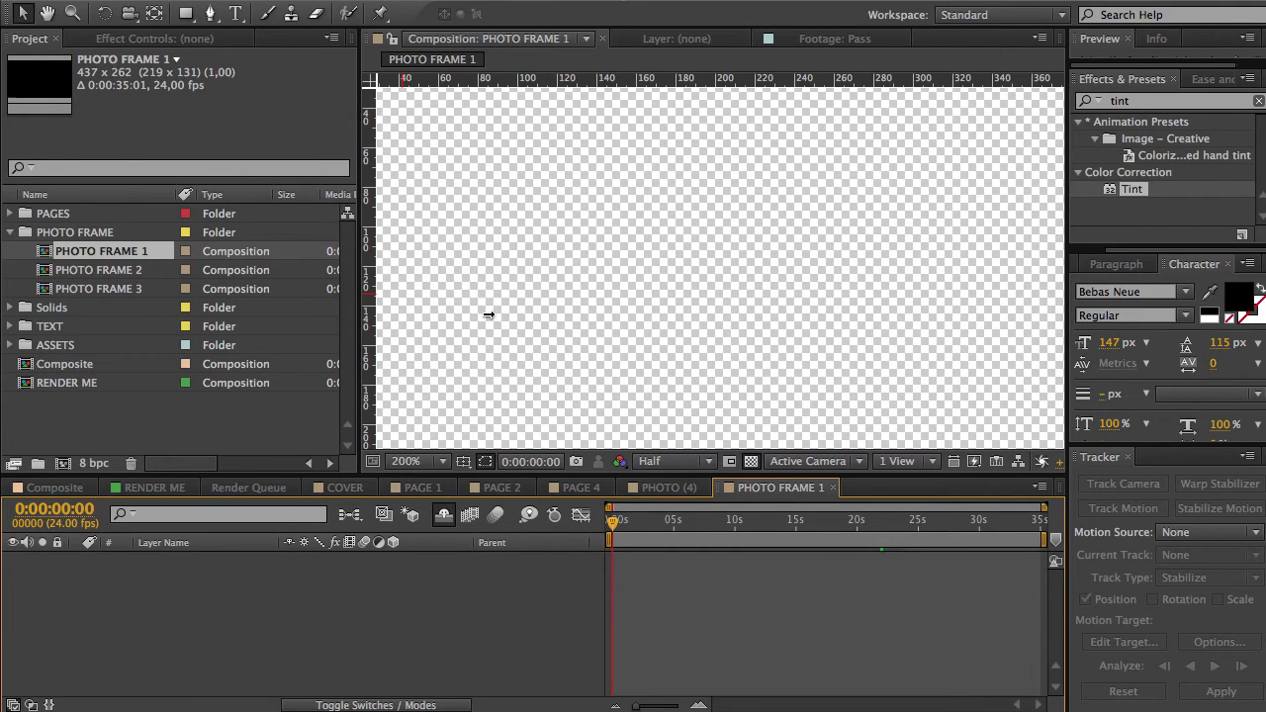
pyautogui.press(',')
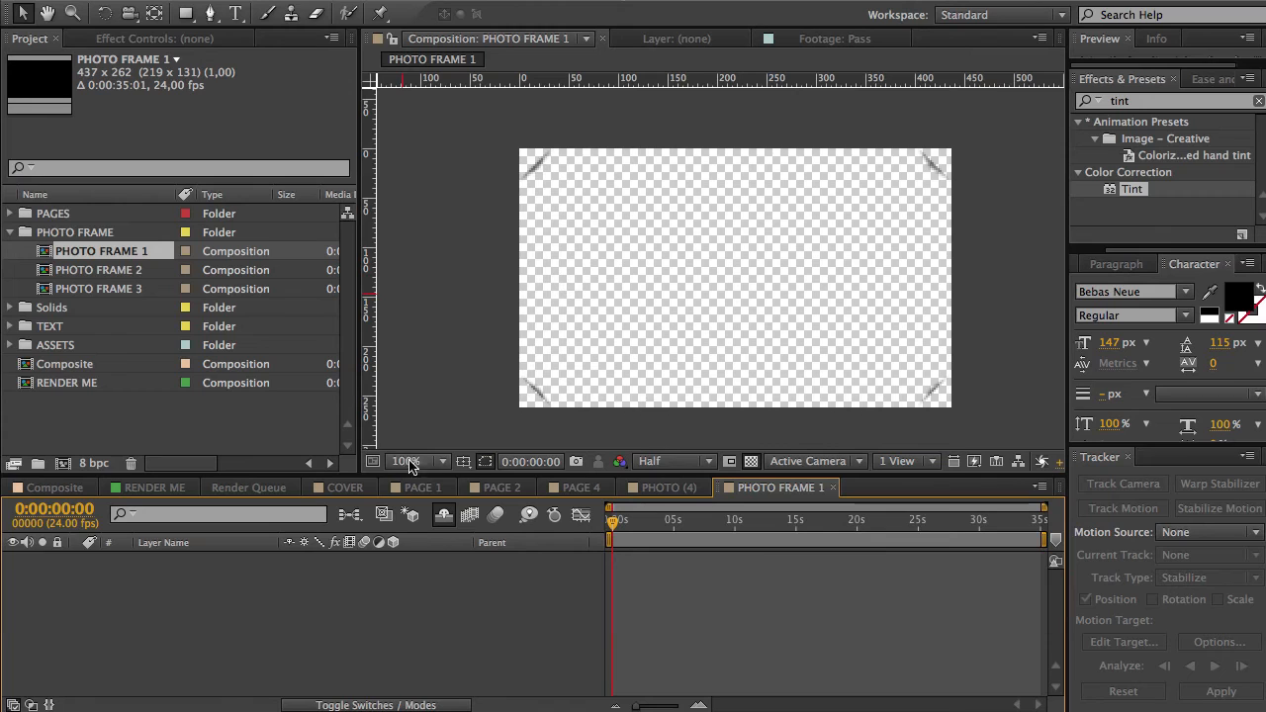
pyautogui.click(691, 461)
pyautogui.click(696, 509)
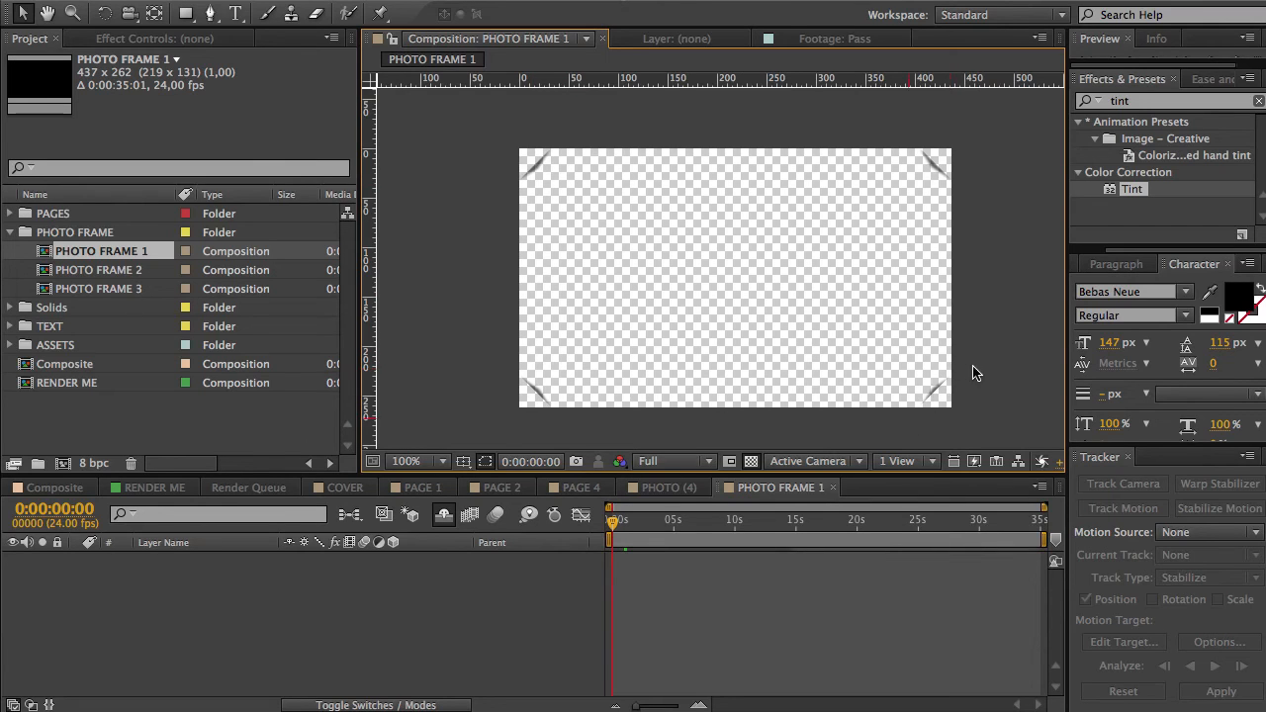
# - Add the dogi78.mp4 video from the Pics assets folder to the PHOTO FRAME 1 composition
pyautogui.click(12, 345)
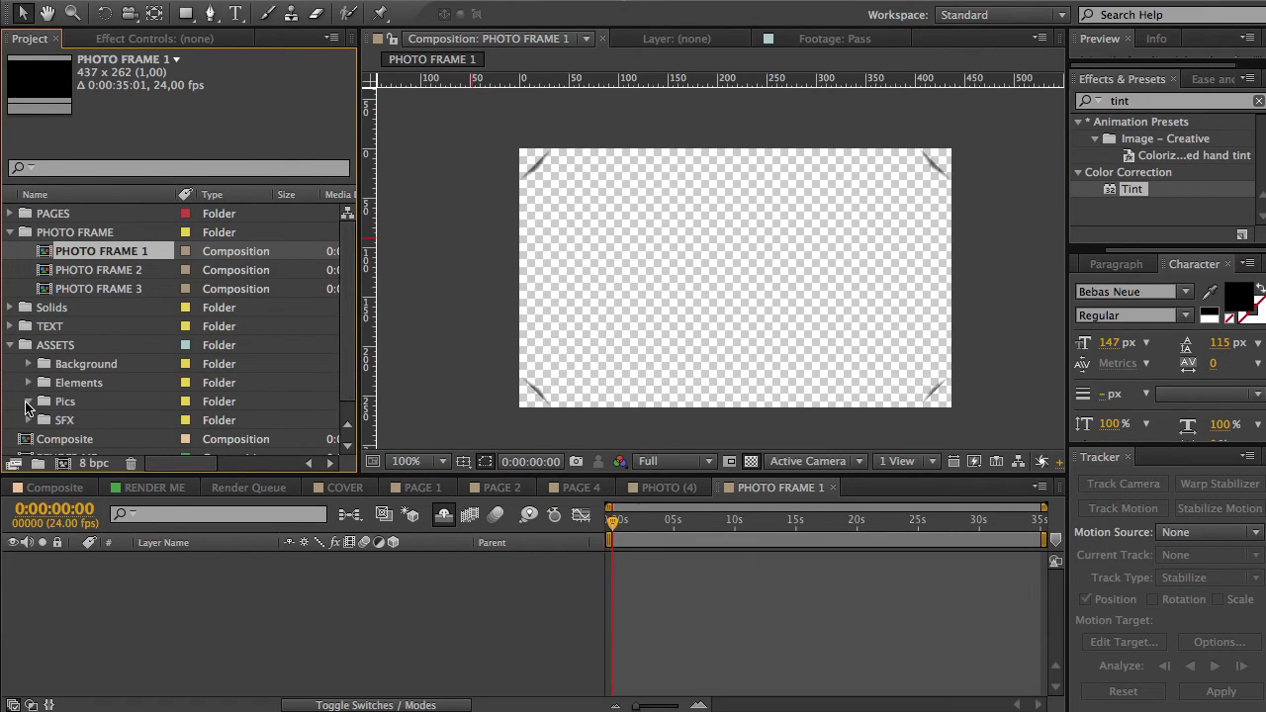
pyautogui.click(28, 402)
pyautogui.scroll(-1, 123, 405)
pyautogui.click(102, 365)
pyautogui.moveTo(190, 564); pyautogui.dragTo(189, 601)
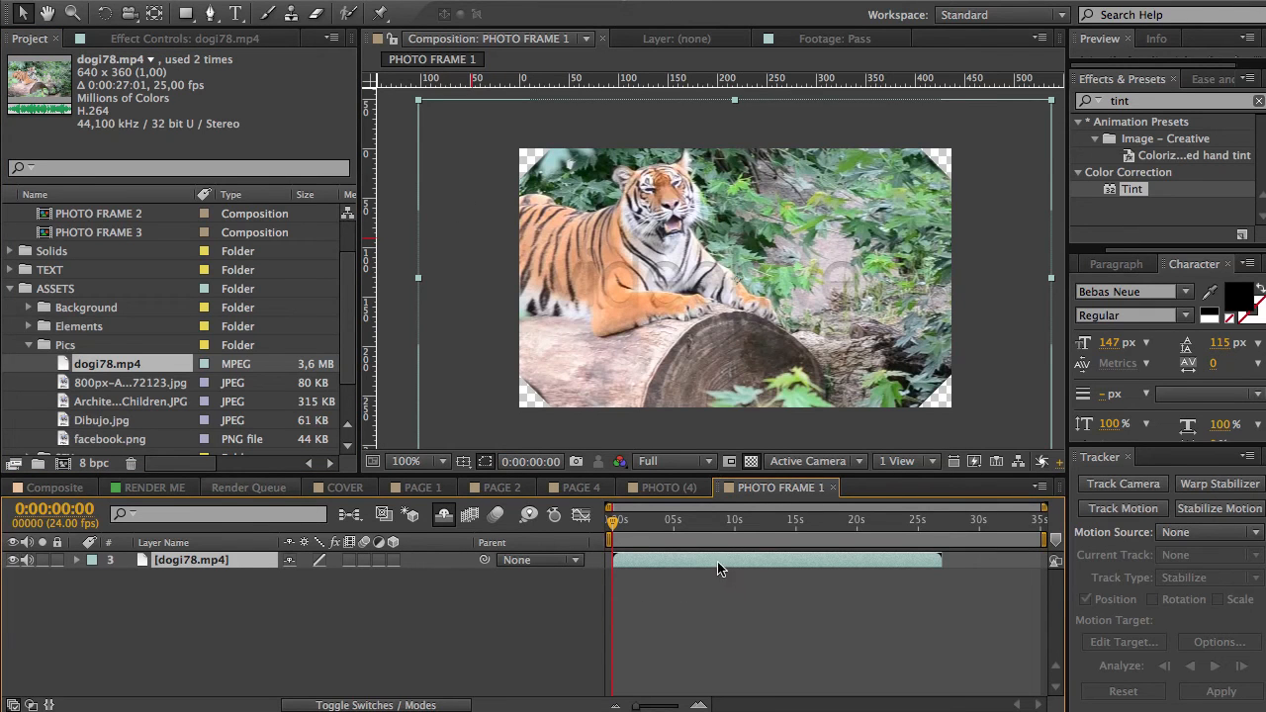
# - Scale the dogi78.mp4 layer to 82% so the tiger video fits the photo frame
pyautogui.press('s')
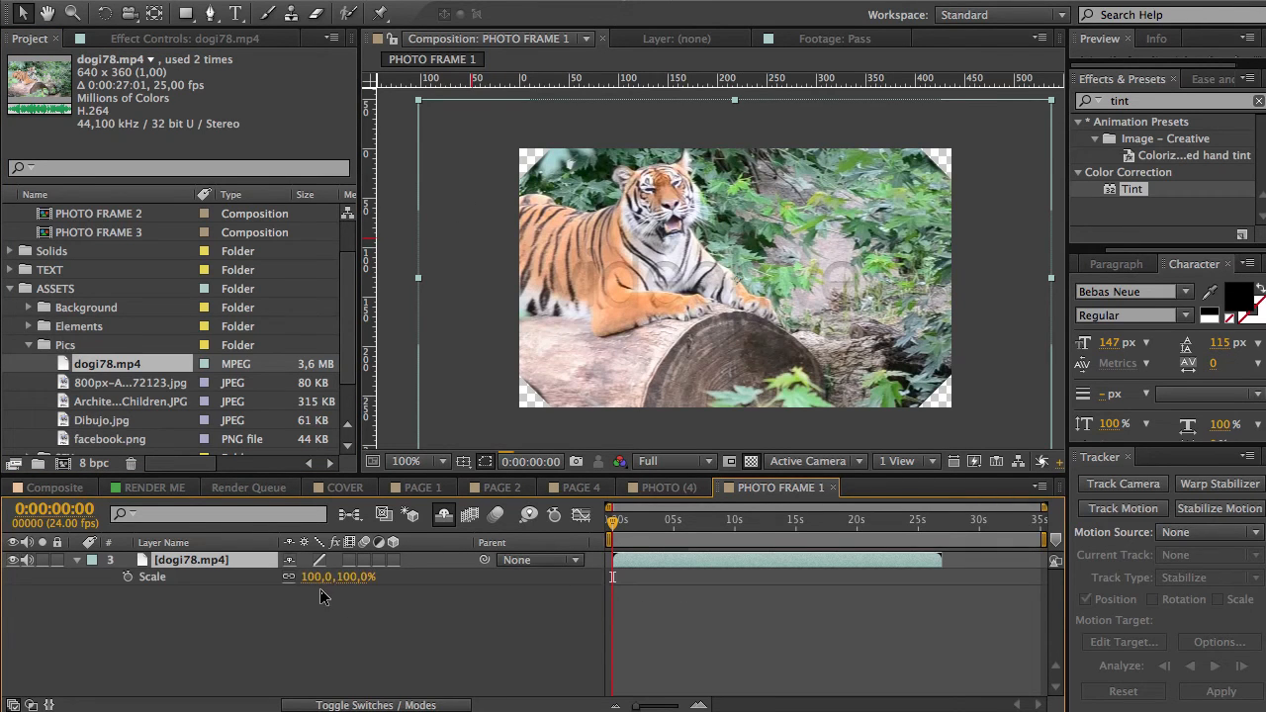
pyautogui.moveTo(315, 577); pyautogui.dragTo(289, 577)
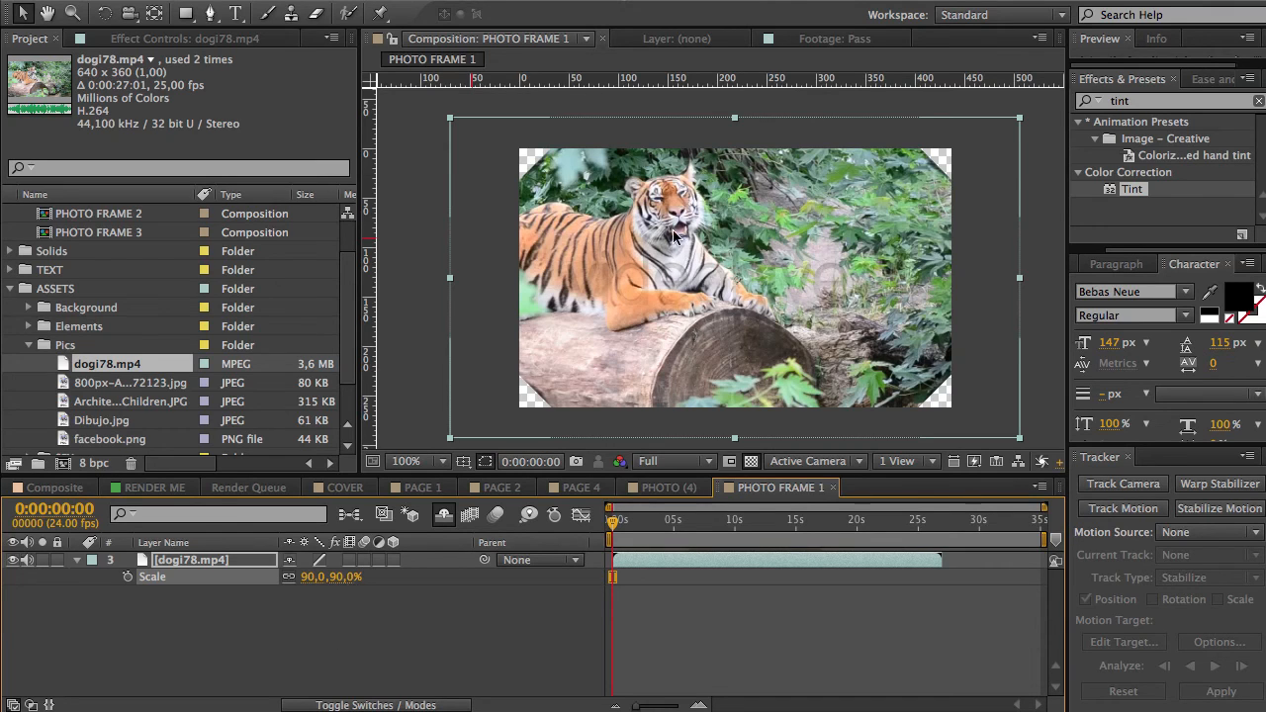
pyautogui.moveTo(319, 584); pyautogui.dragTo(321, 579)
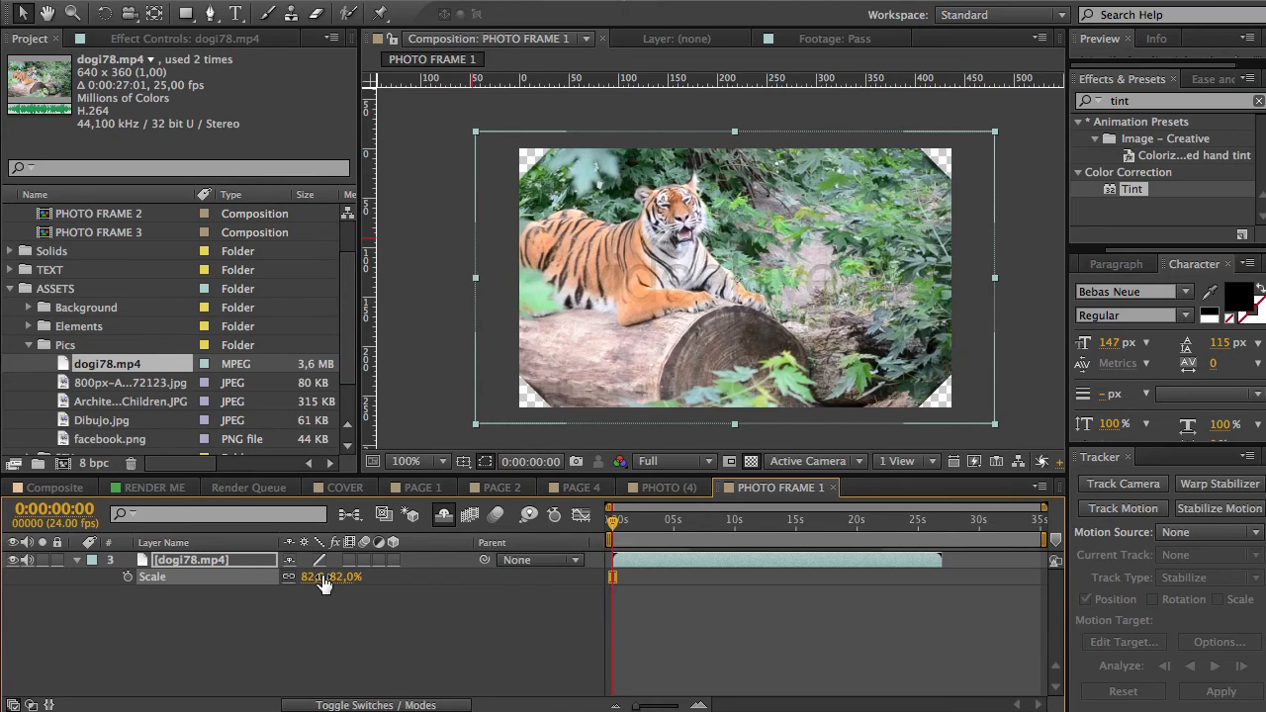
pyautogui.click(391, 577)
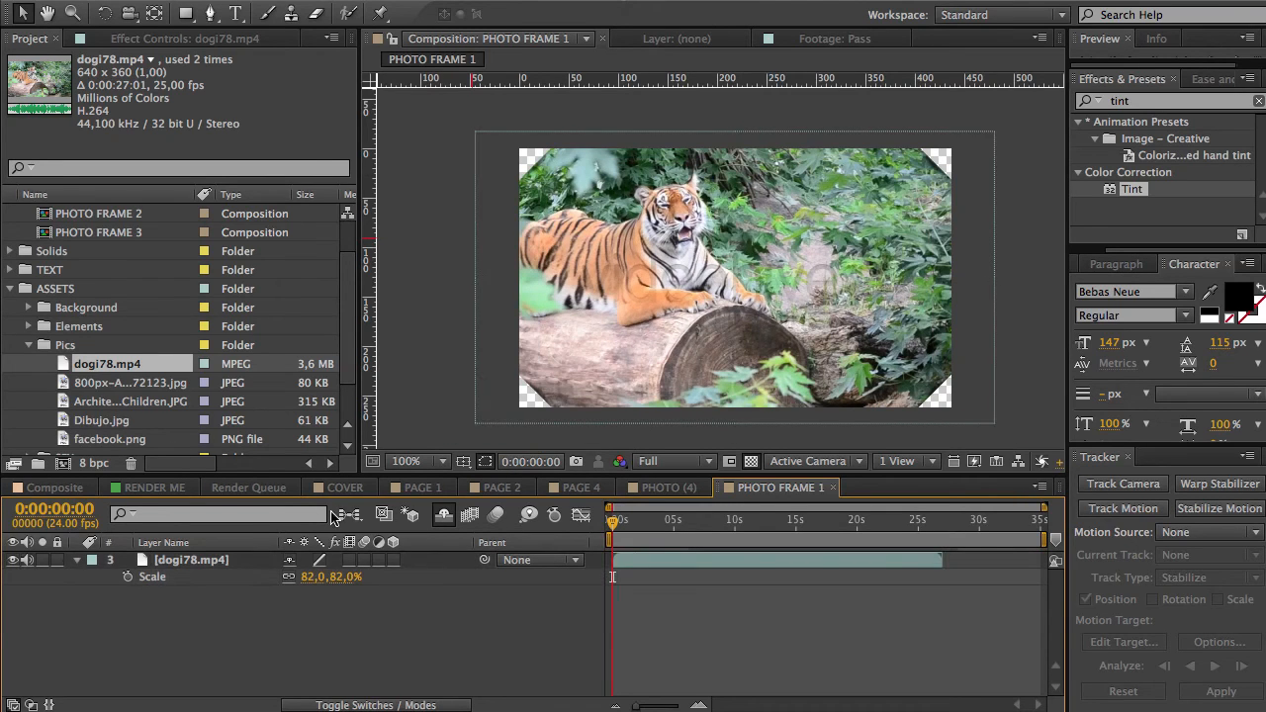
# - Add PHOTO FRAME 1 to the PAGE 2 composition below the SAFE AREA layer and place it in the page's upper-left area
pyautogui.click(502, 487)
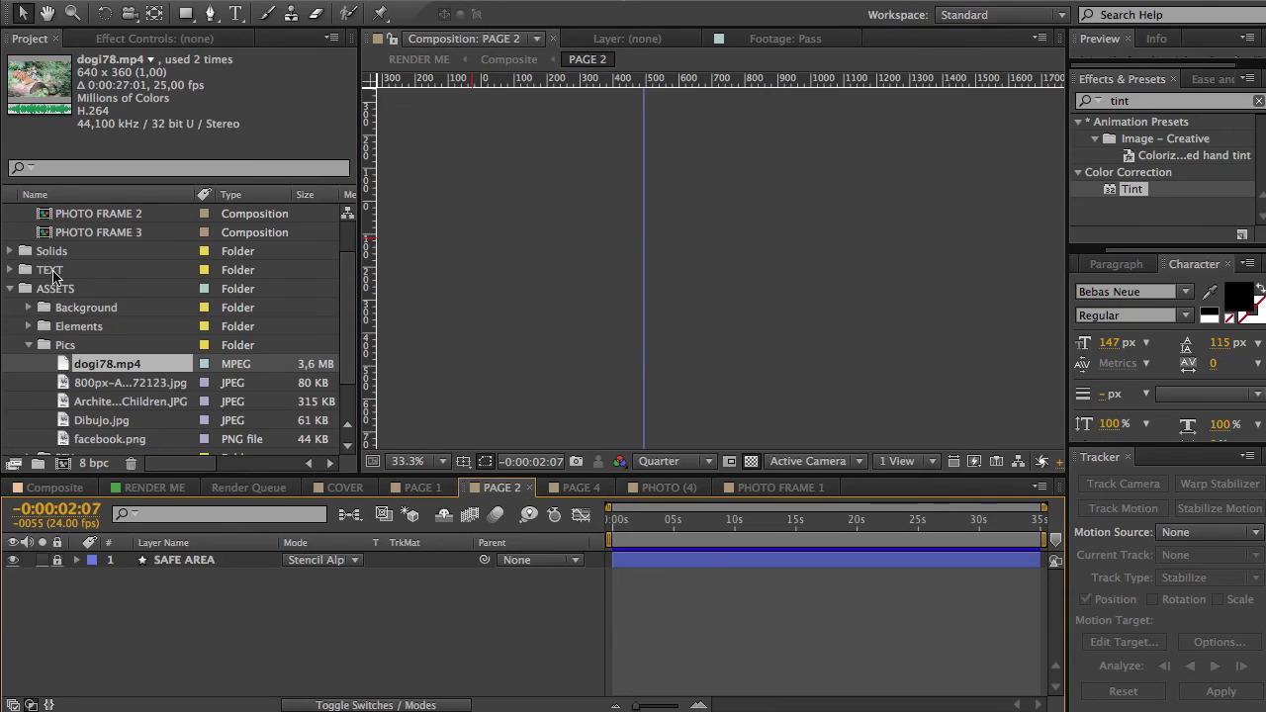
pyautogui.scroll(1, 345, 306)
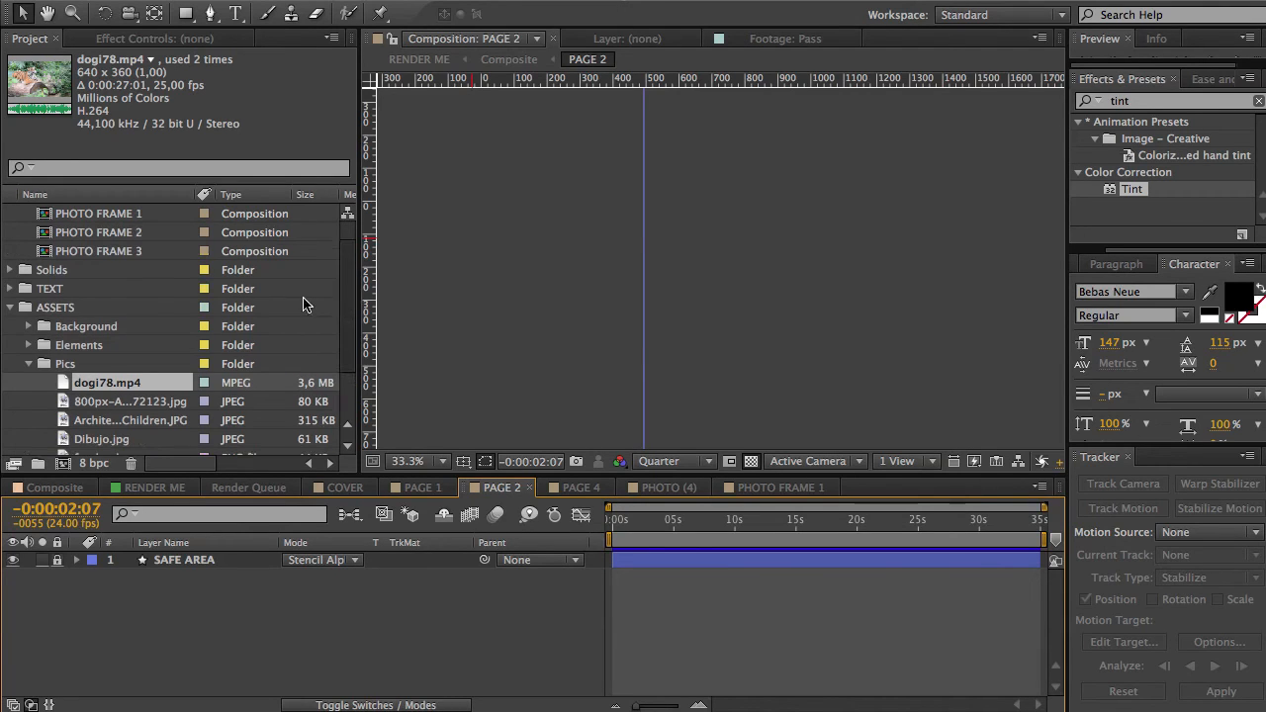
pyautogui.click(126, 213)
pyautogui.moveTo(156, 575); pyautogui.dragTo(161, 598)
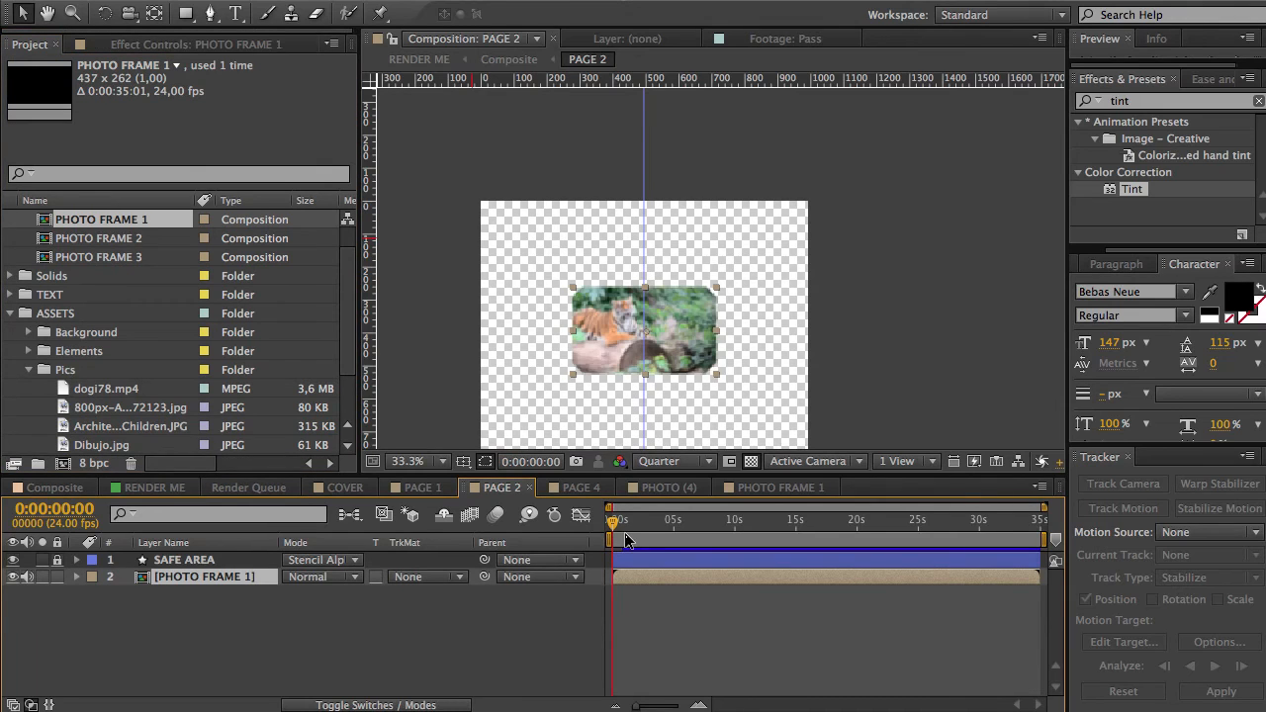
pyautogui.moveTo(625, 362); pyautogui.dragTo(542, 297)
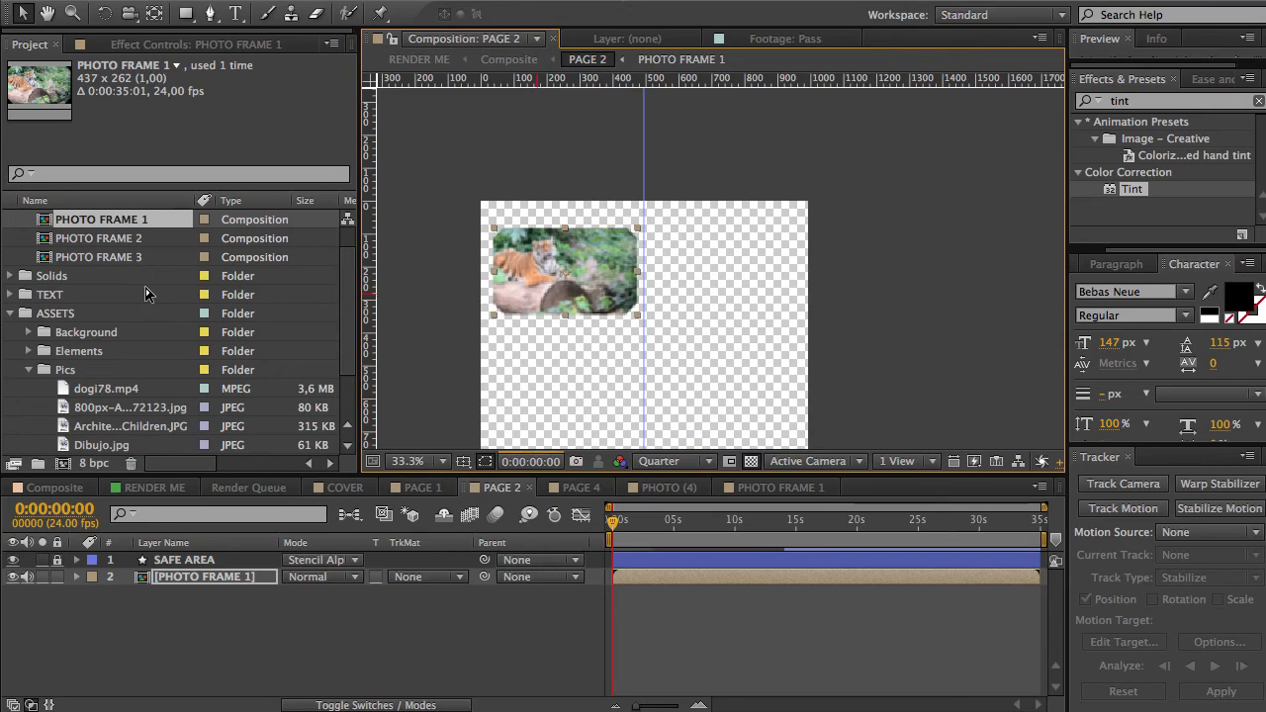
# - Duplicate the PHOTO FRAME 3 composition in the project's PHOTO FRAME folder
pyautogui.scroll(1, 167, 285)
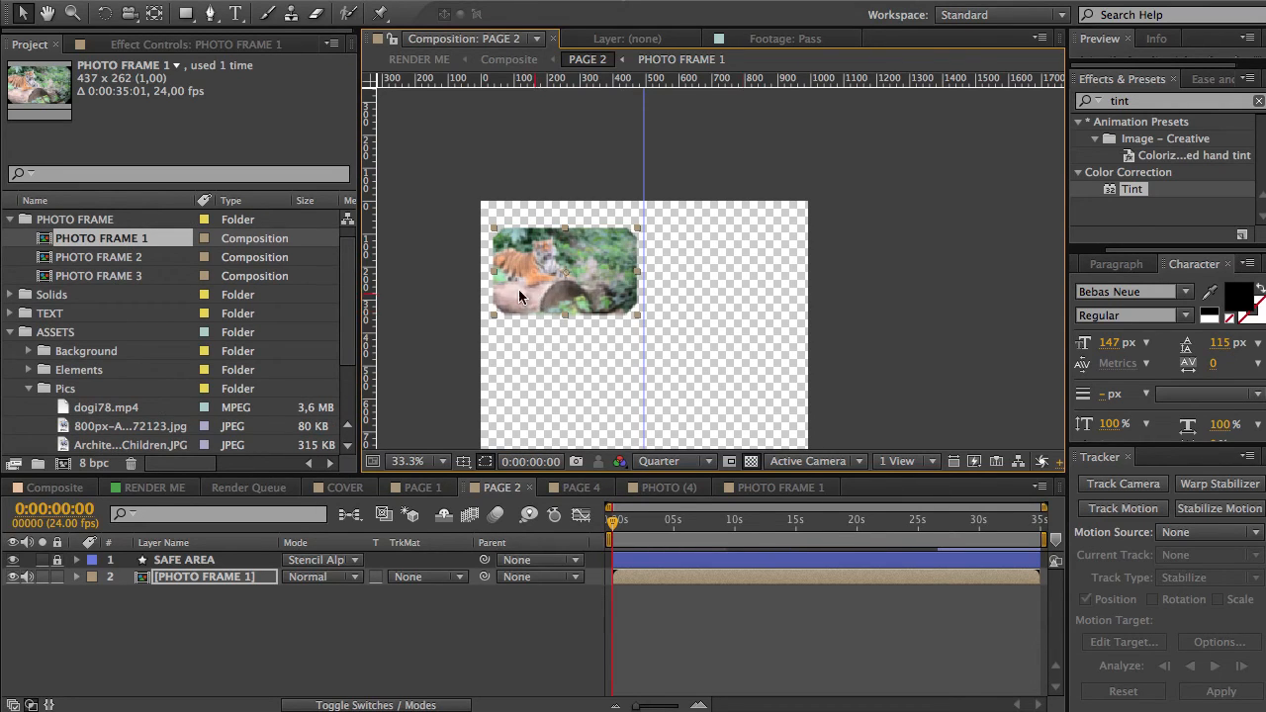
pyautogui.click(89, 279)
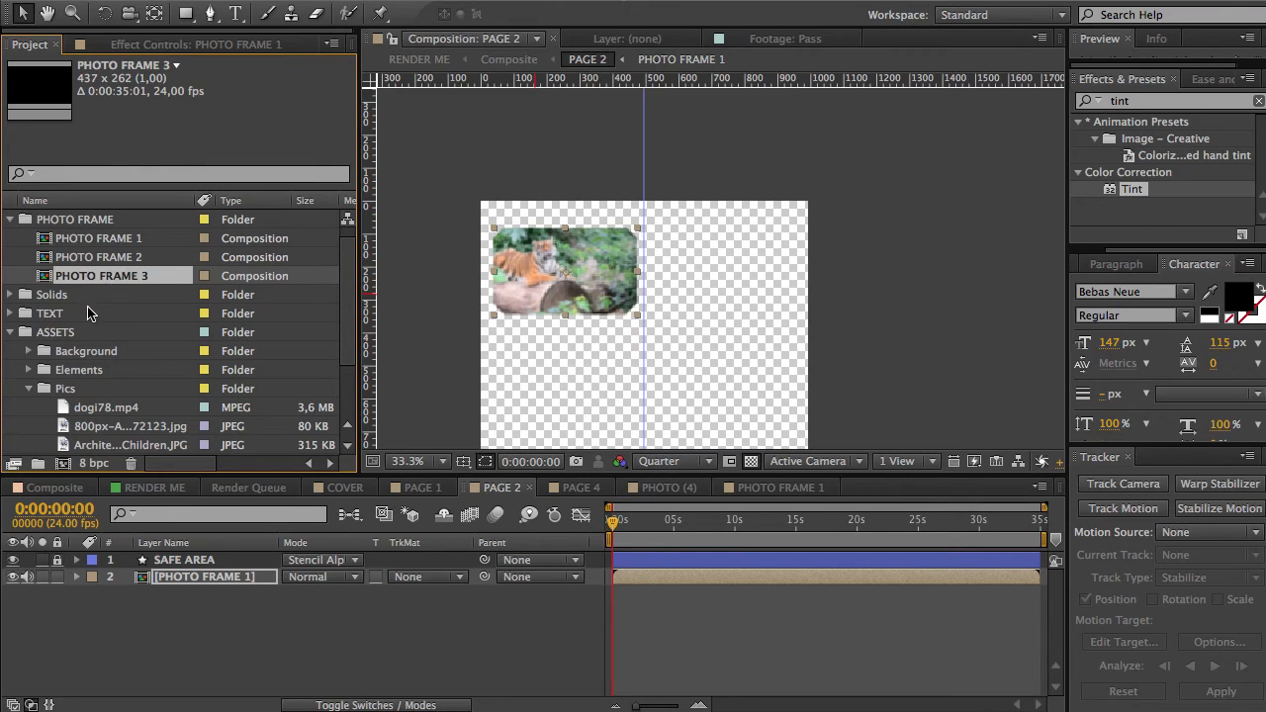
pyautogui.hotkey('ctrl', 'd')
pyautogui.scroll(1, 88, 313)
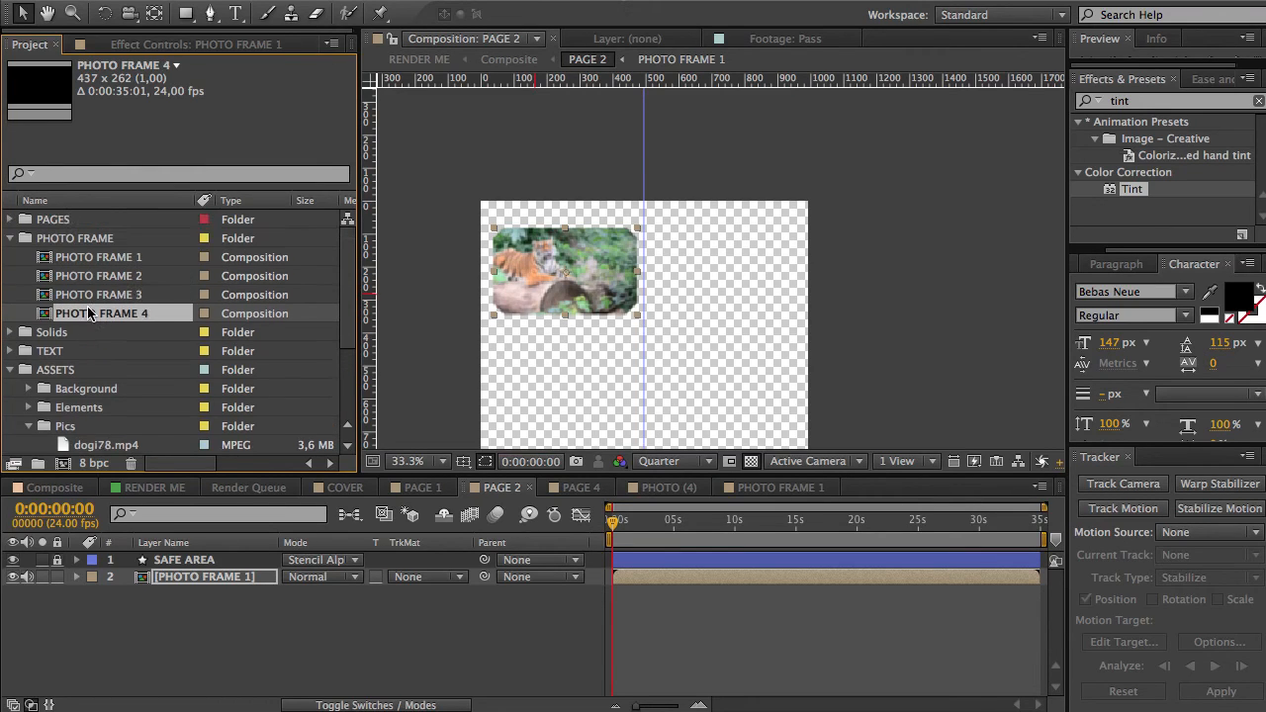
# - Duplicate the PHOTO FRAME 4 composition twice to make PHOTO FRAME 5 and 6, and collapse the PHOTO FRAME folder
pyautogui.hotkey('ctrl', 'd')
pyautogui.hotkey('ctrl', 'd')
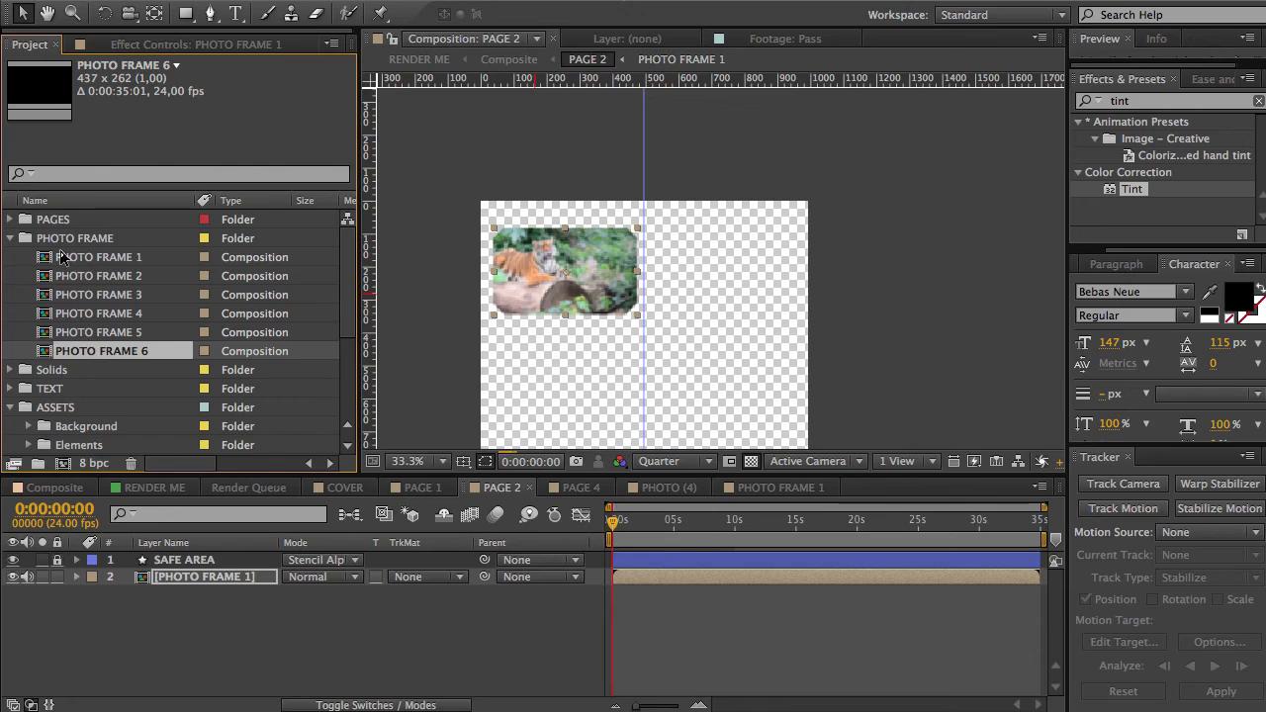
pyautogui.click(10, 239)
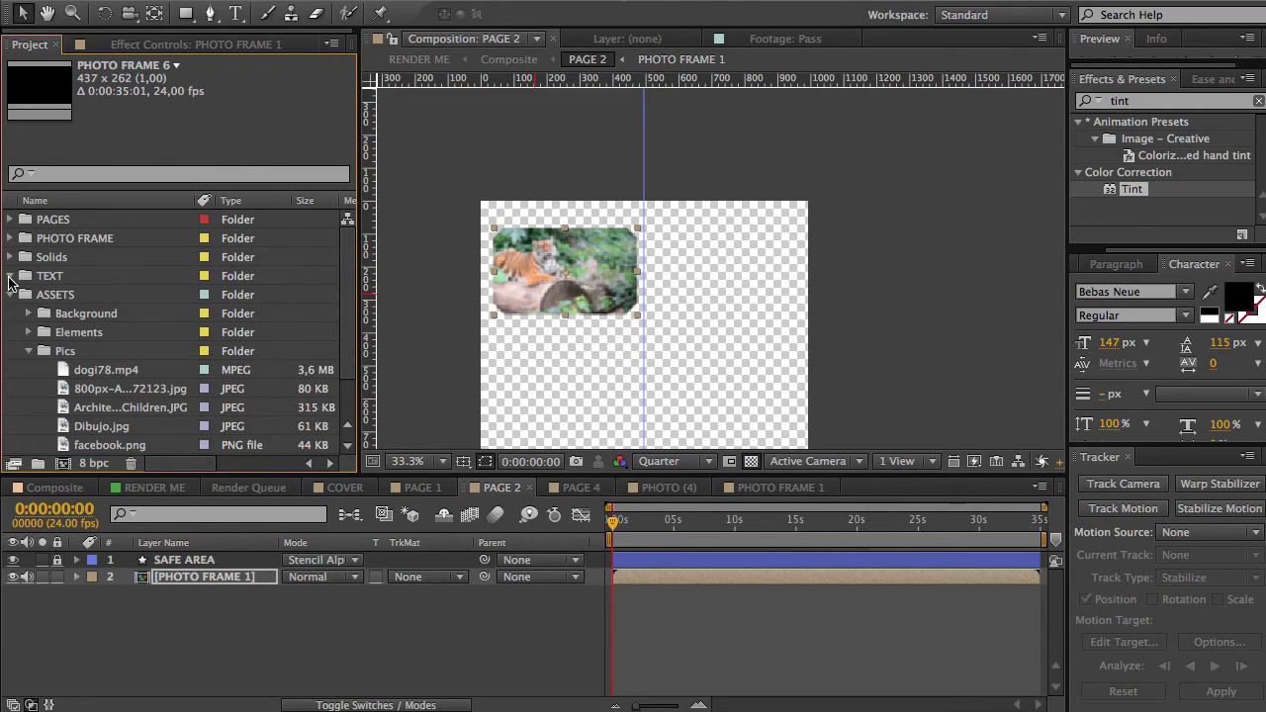
# - Open the END TITLE composition from the TEXT folder and add a text layer reading END
pyautogui.click(9, 280)
pyautogui.click(82, 297)
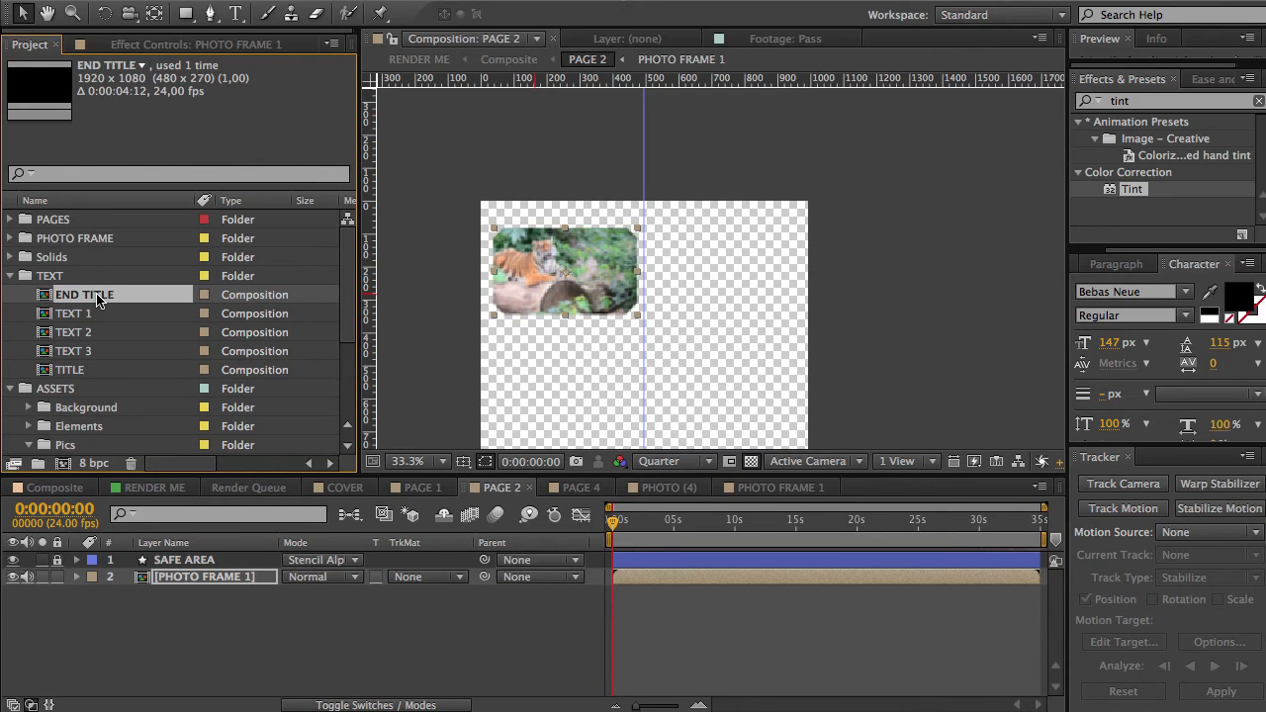
pyautogui.doubleClick(99, 297)
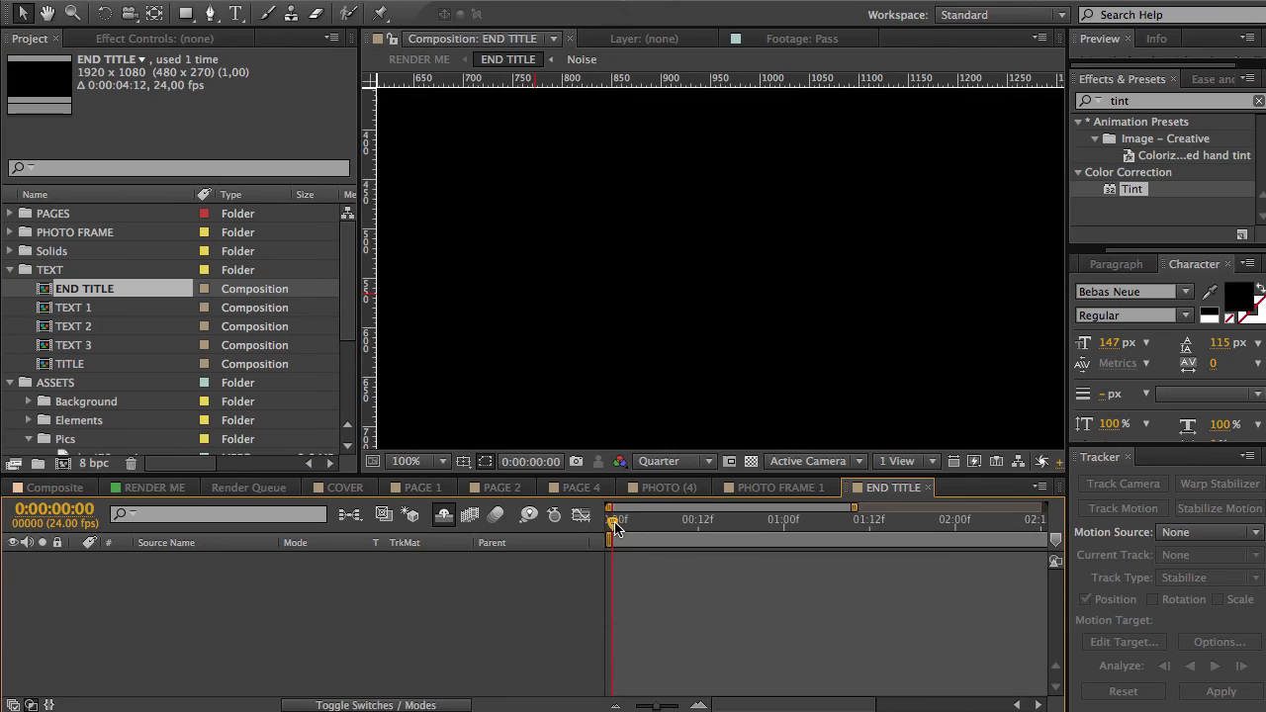
pyautogui.rightClick(303, 585)
pyautogui.moveTo(326, 596)
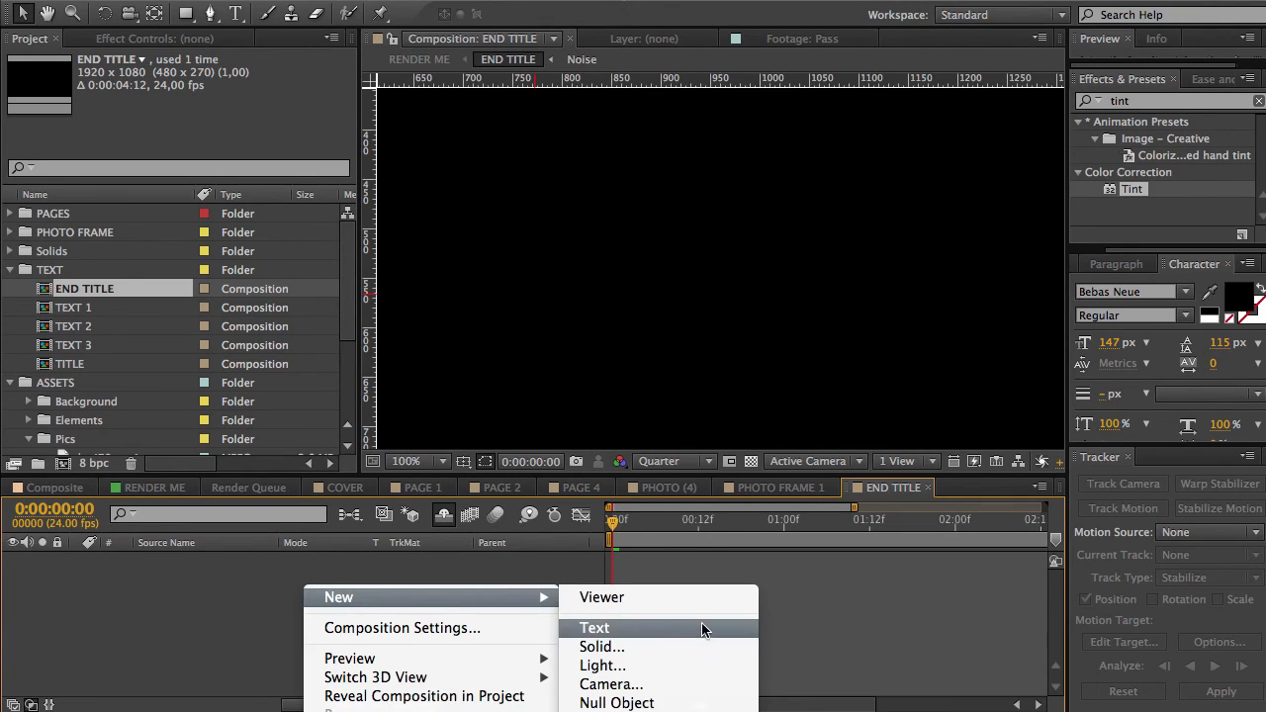
pyautogui.click(702, 630)
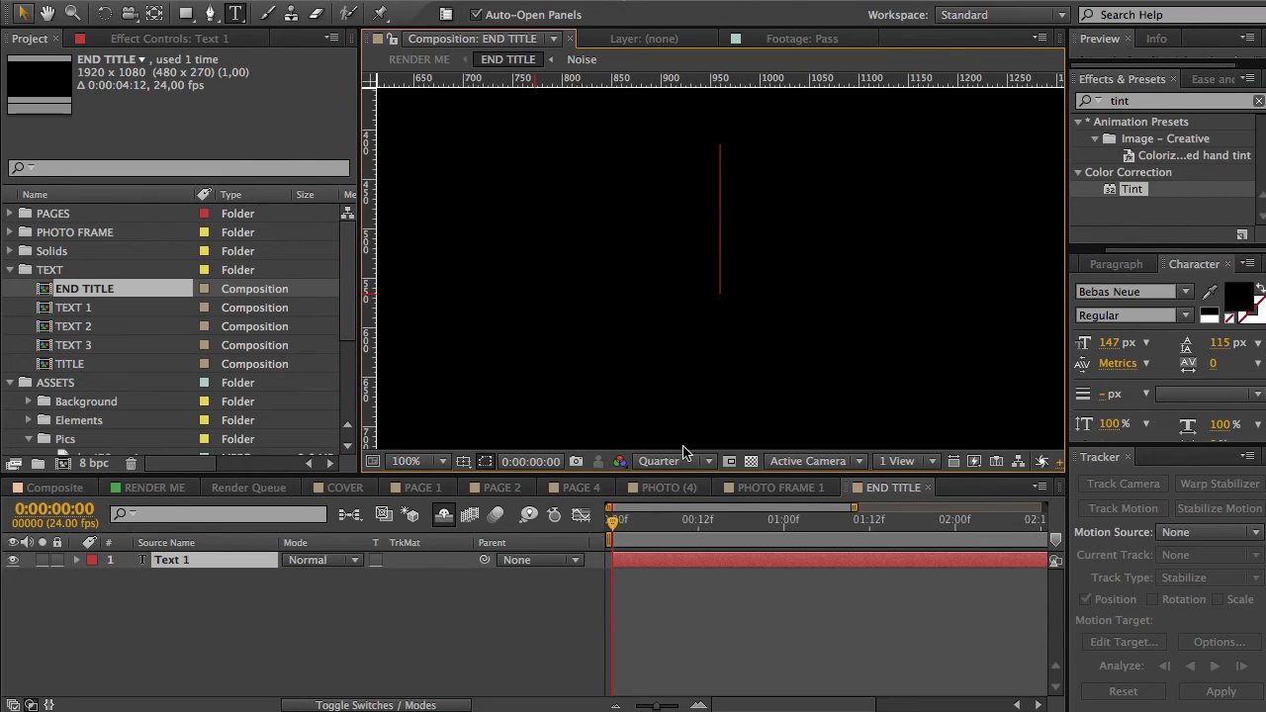
pyautogui.doubleClick(644, 563)
pyautogui.write('THA')
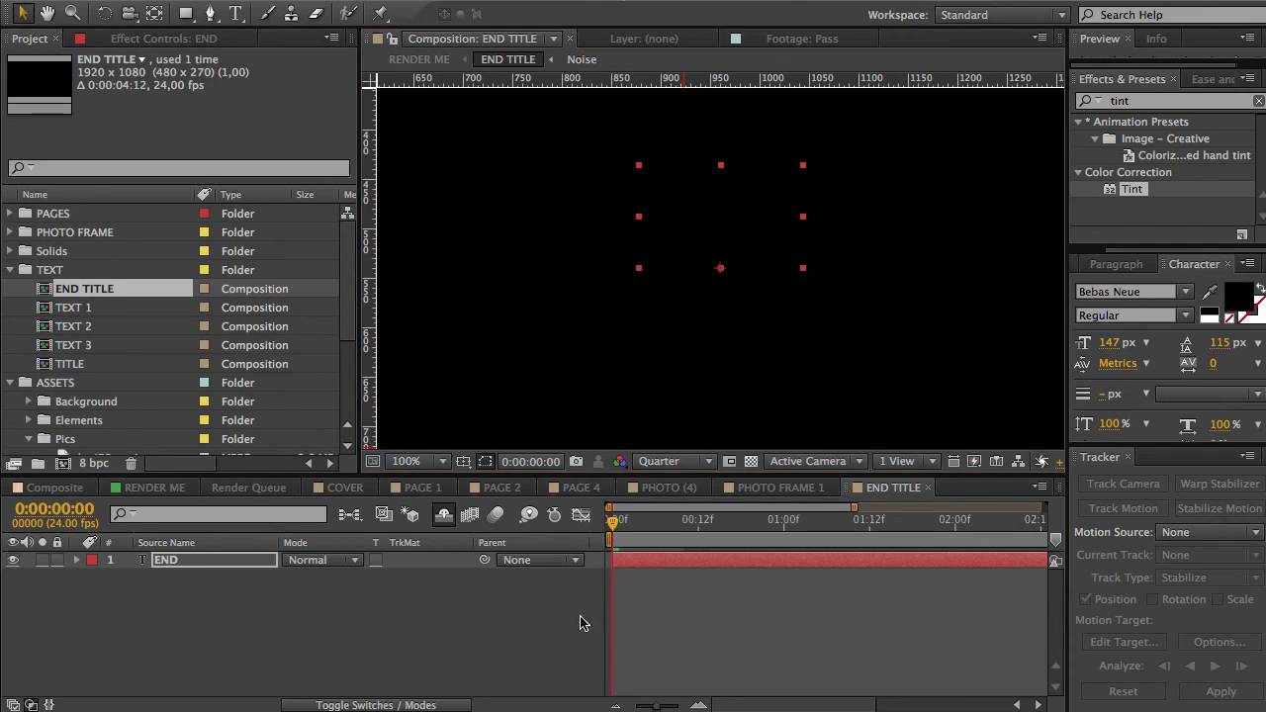
# - Reveal the shy layers in END TITLE, move the END layer below Adjustment Layer 2, and hide the shy layers again
pyautogui.click(427, 520)
pyautogui.click(443, 518)
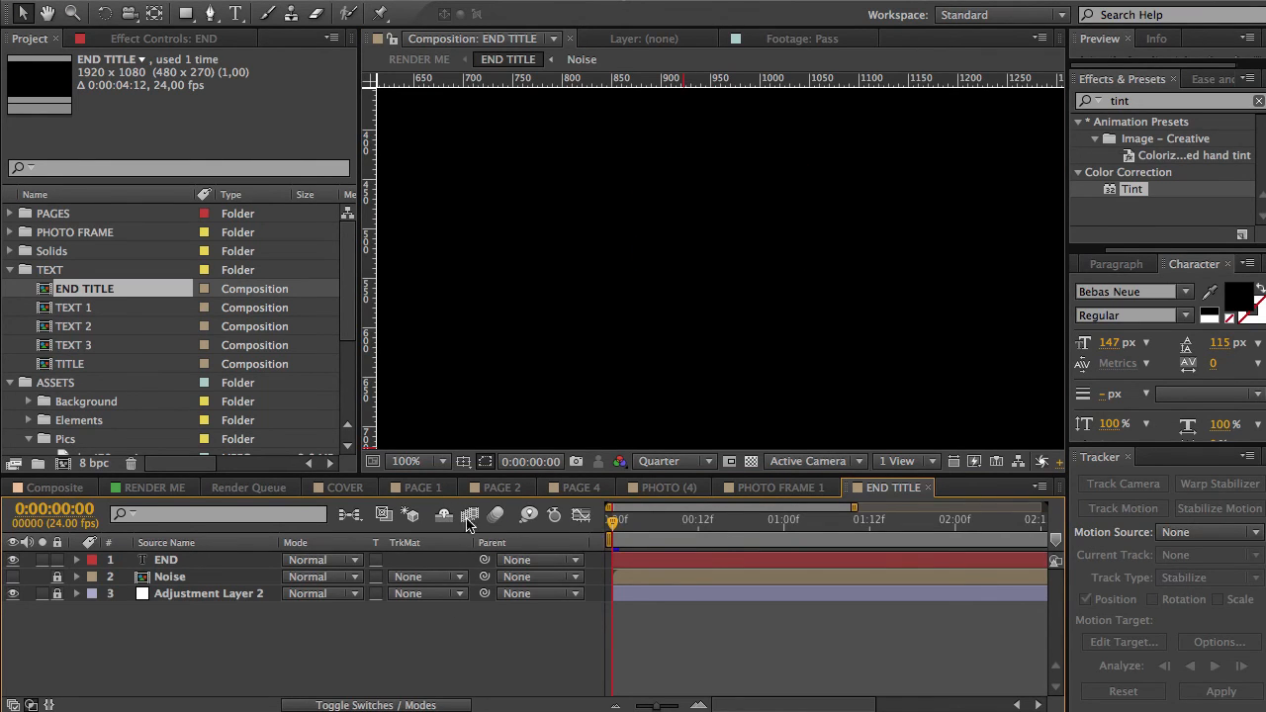
pyautogui.moveTo(225, 560); pyautogui.dragTo(237, 608)
pyautogui.click(443, 517)
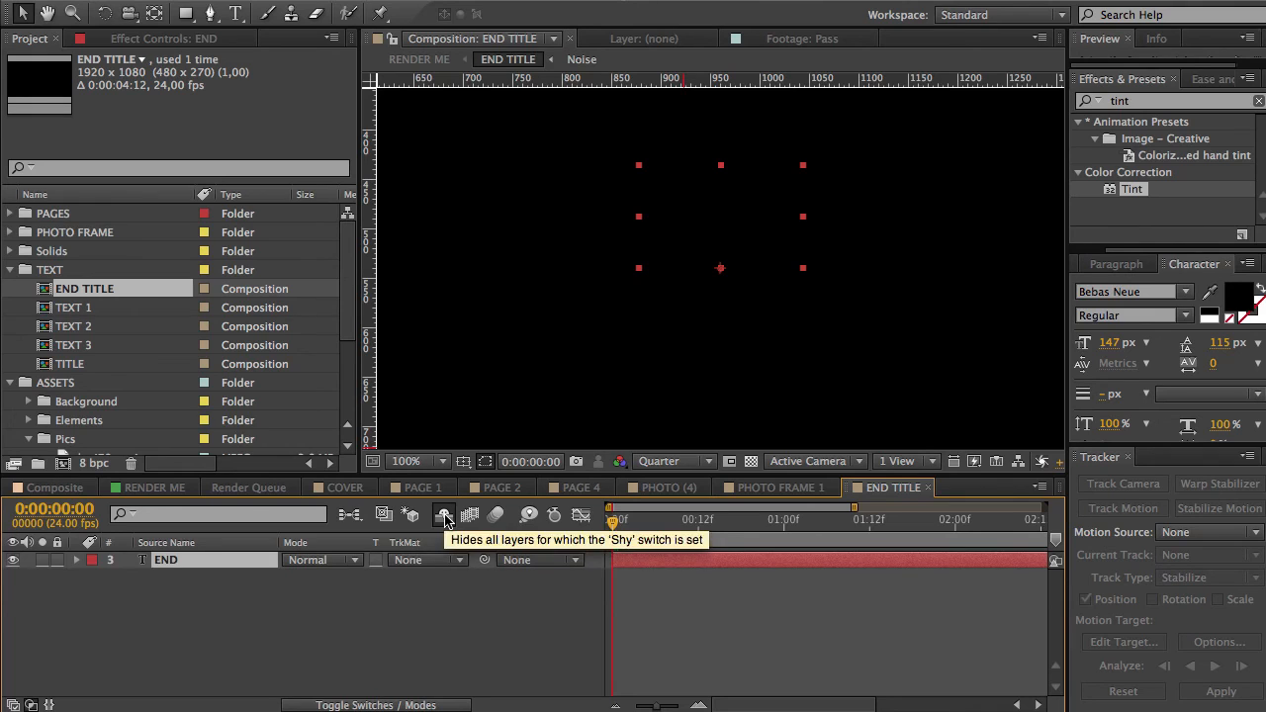
pyautogui.click(443, 517)
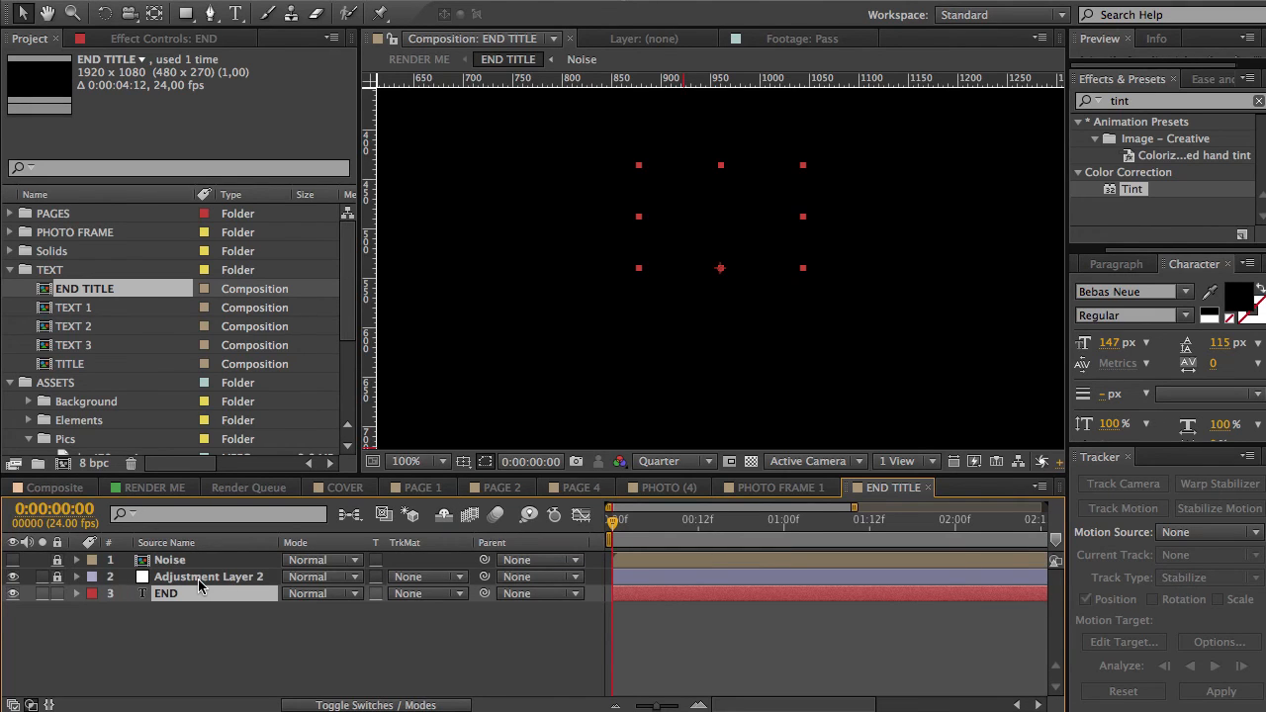
pyautogui.click(98, 576)
pyautogui.click(443, 517)
# - Display the transparency grid for END TITLE and preview the END text at several times up to 0:00:01:23
pyautogui.click(685, 524)
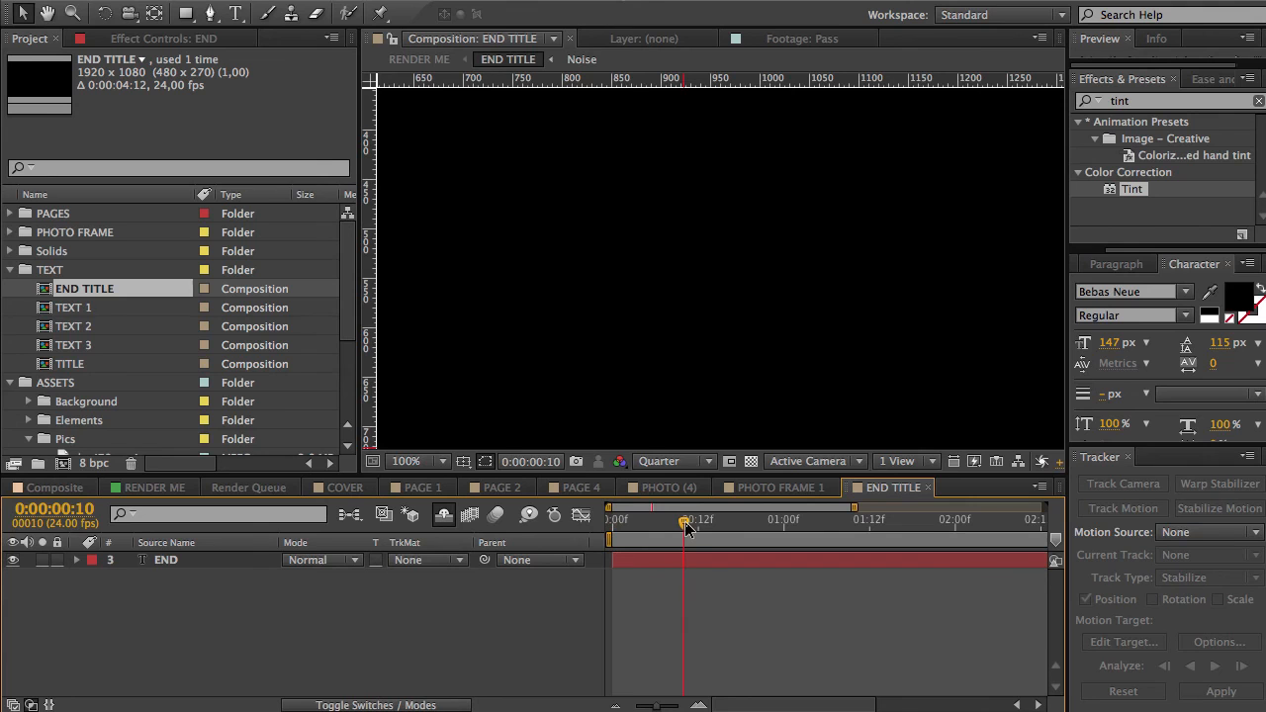
pyautogui.click(751, 462)
pyautogui.click(762, 521)
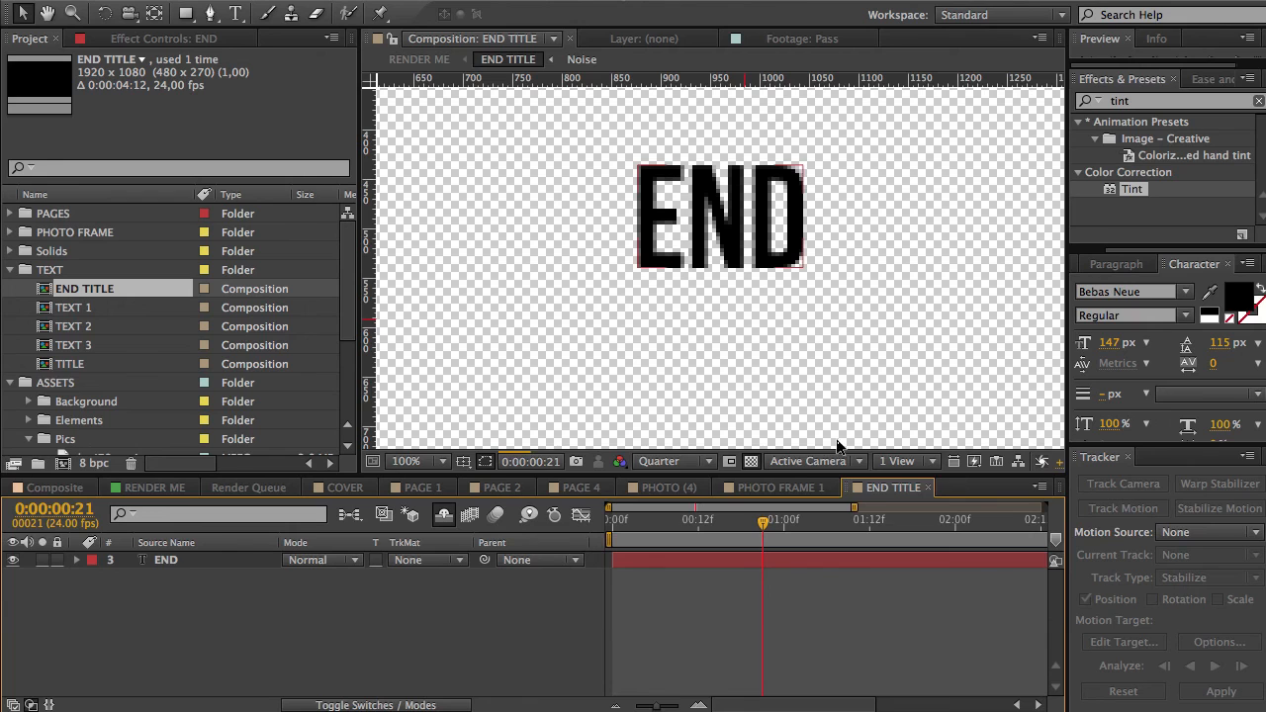
pyautogui.click(862, 522)
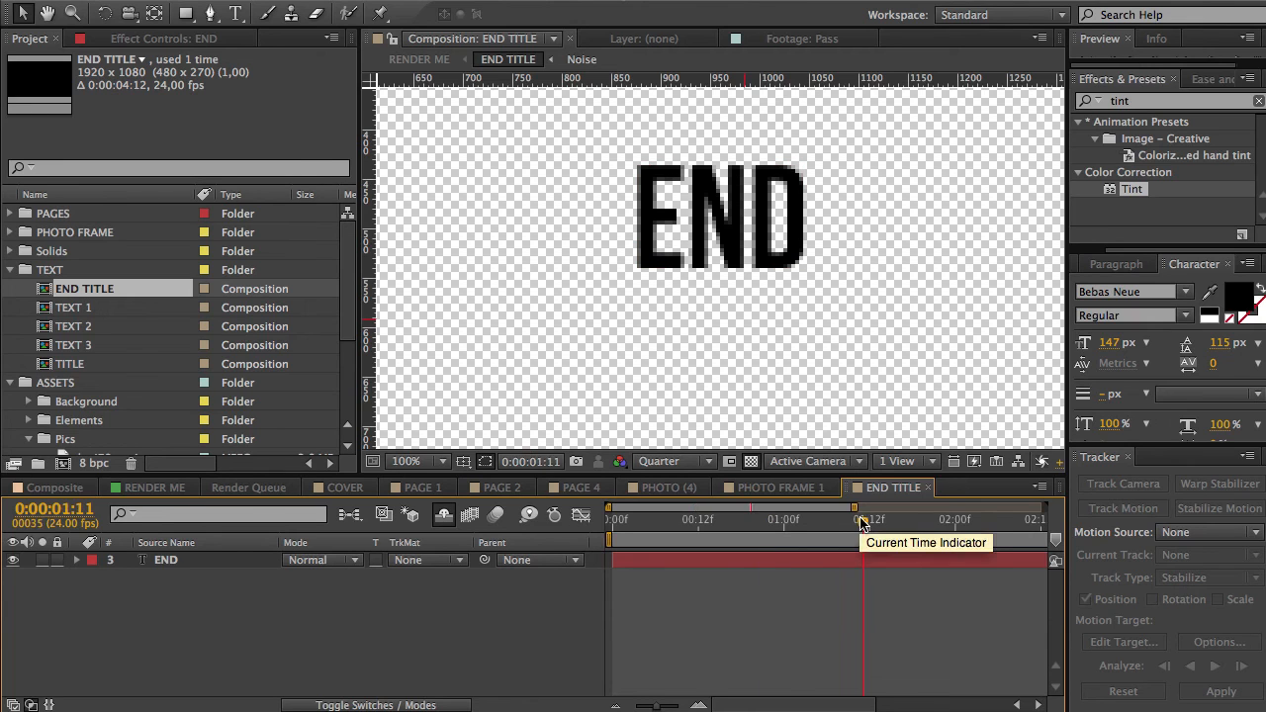
pyautogui.click(947, 522)
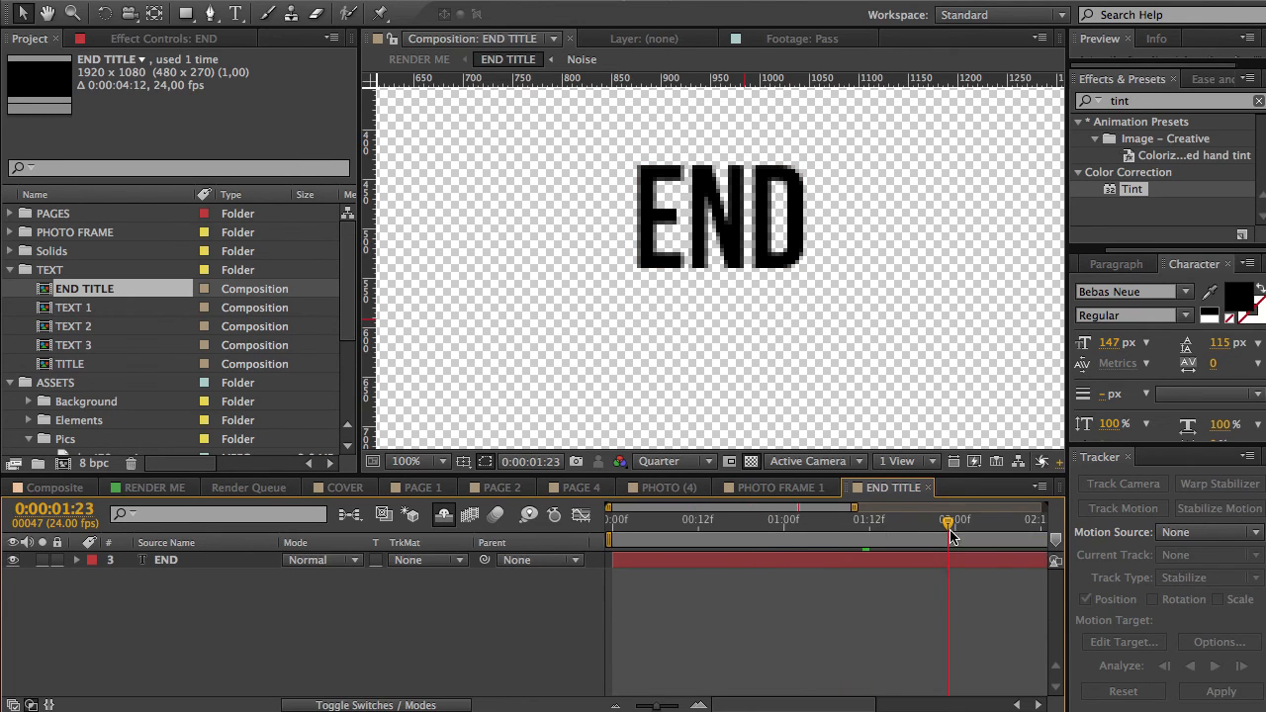
# - Reveal the shy layers to check Adjustment Layer 2 above the END text, and hide them again
pyautogui.click(442, 519)
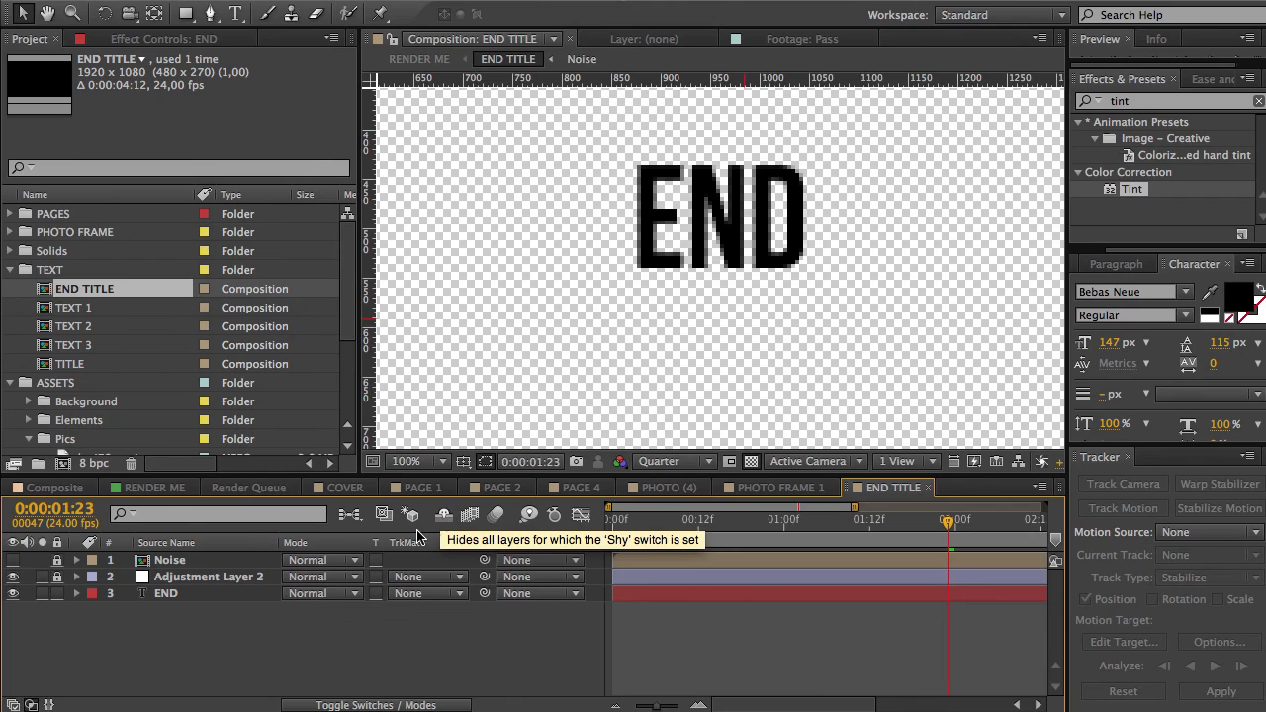
pyautogui.click(12, 577)
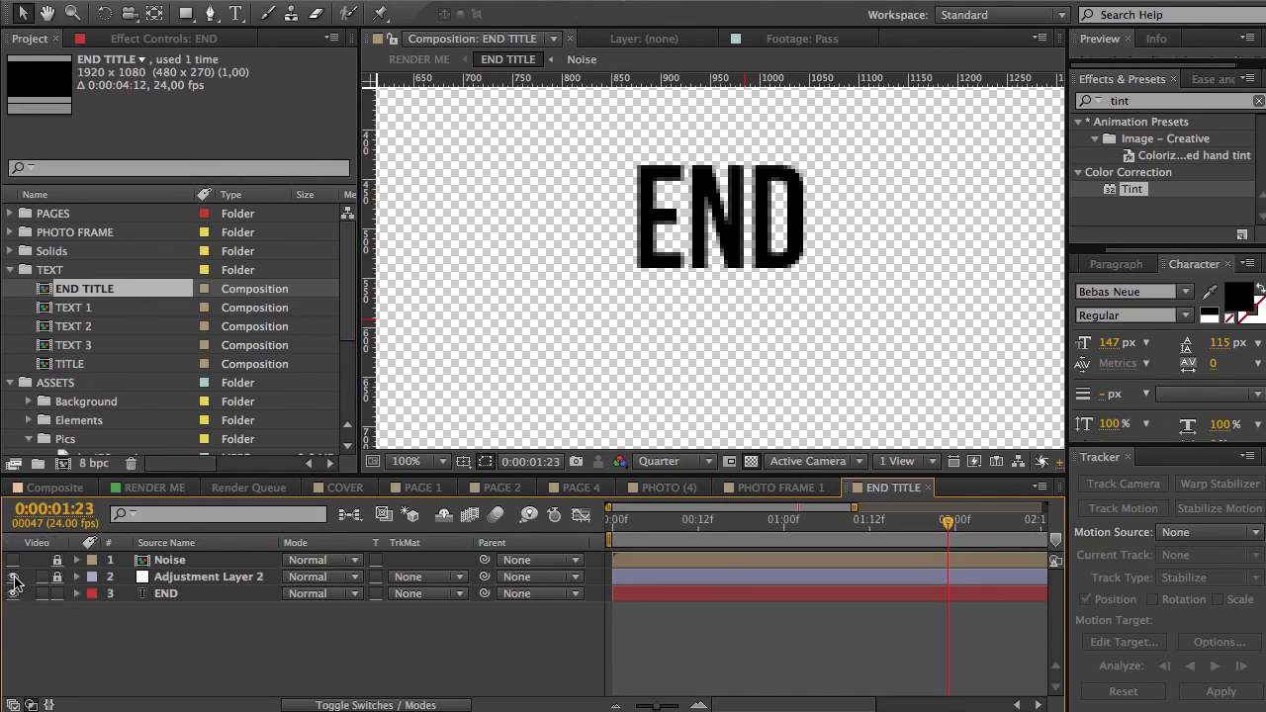
pyautogui.click(446, 524)
pyautogui.click(791, 531)
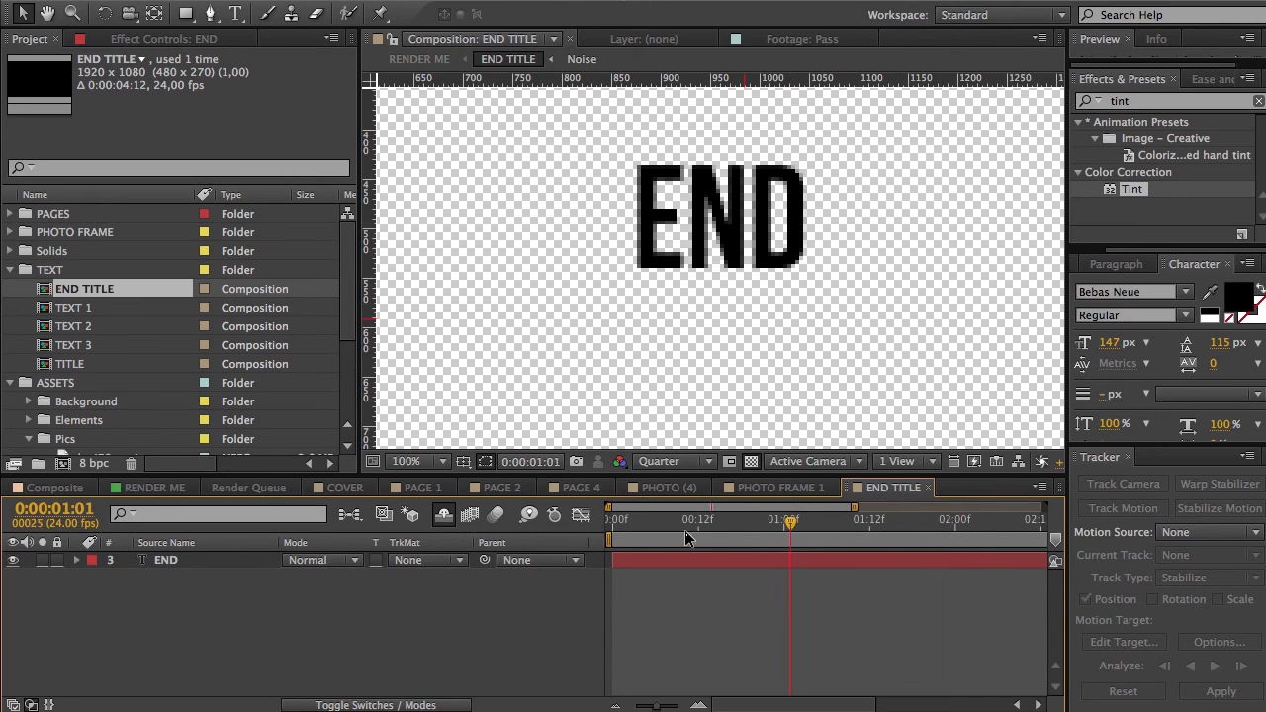
# - Open the TITLE composition, add a text layer reading BEGINNING, and display it over the transparency grid
pyautogui.doubleClick(74, 364)
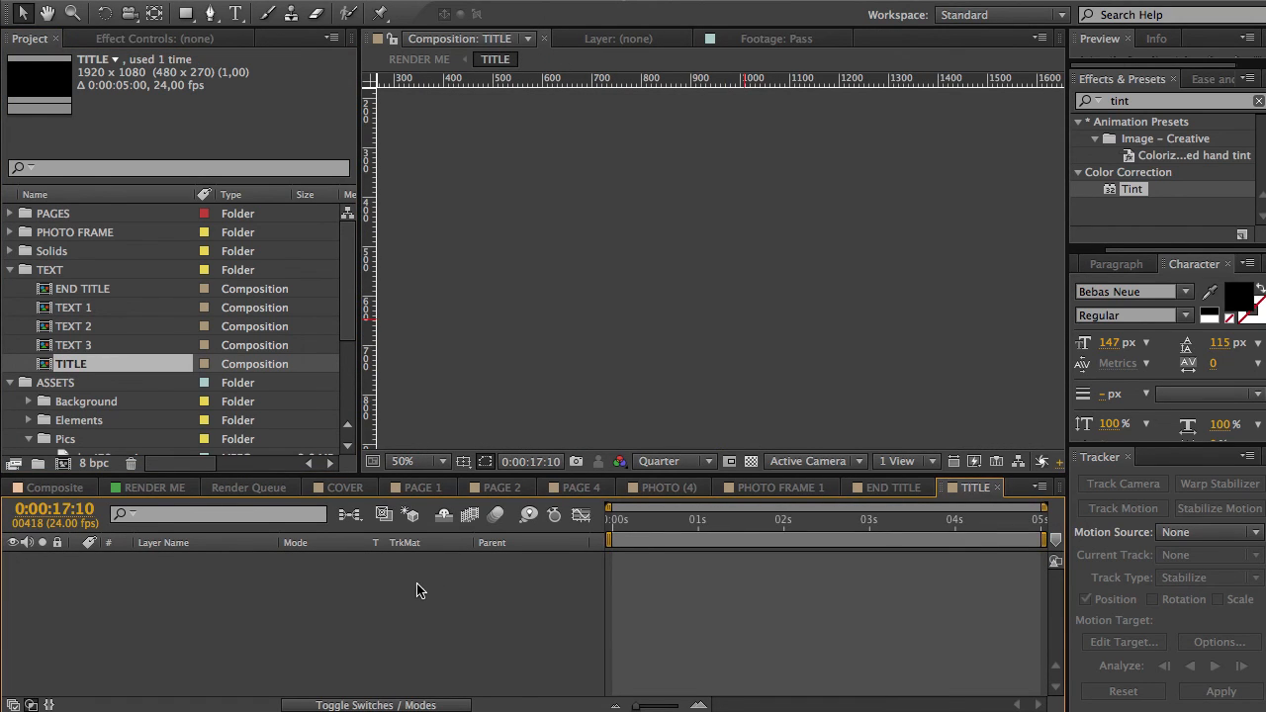
pyautogui.click(701, 518)
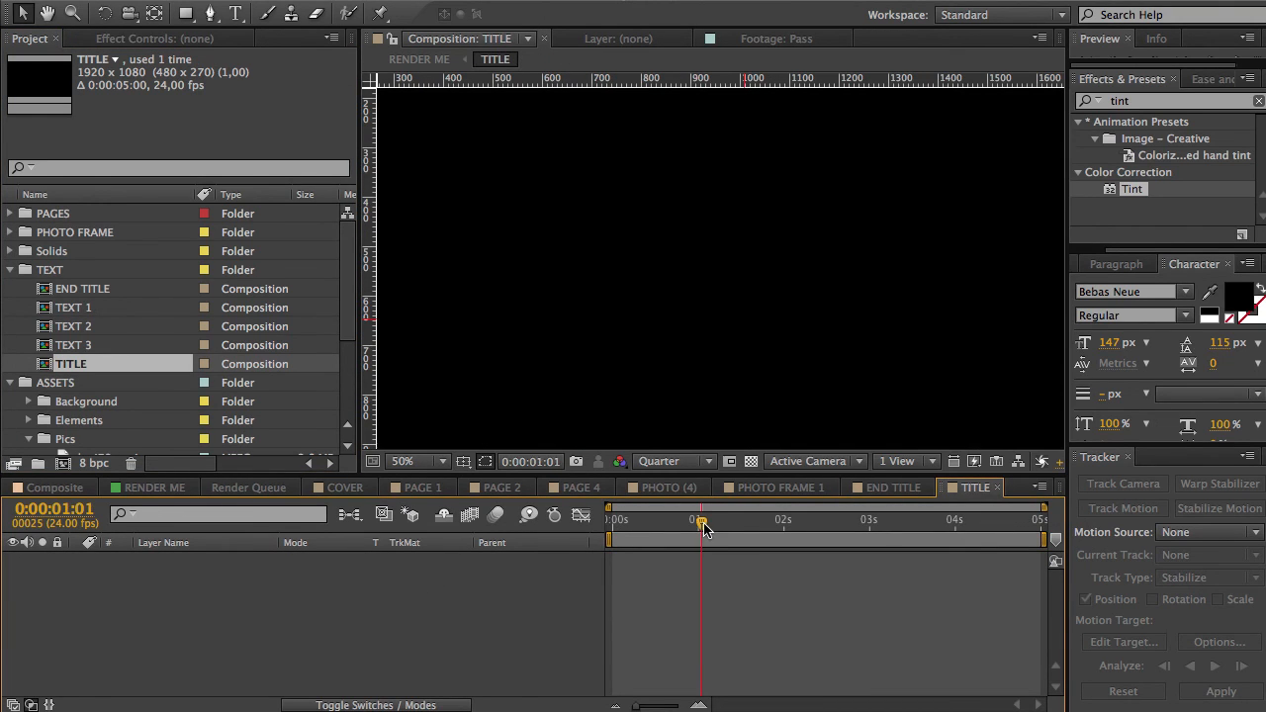
pyautogui.rightClick(387, 587)
pyautogui.moveTo(425, 599)
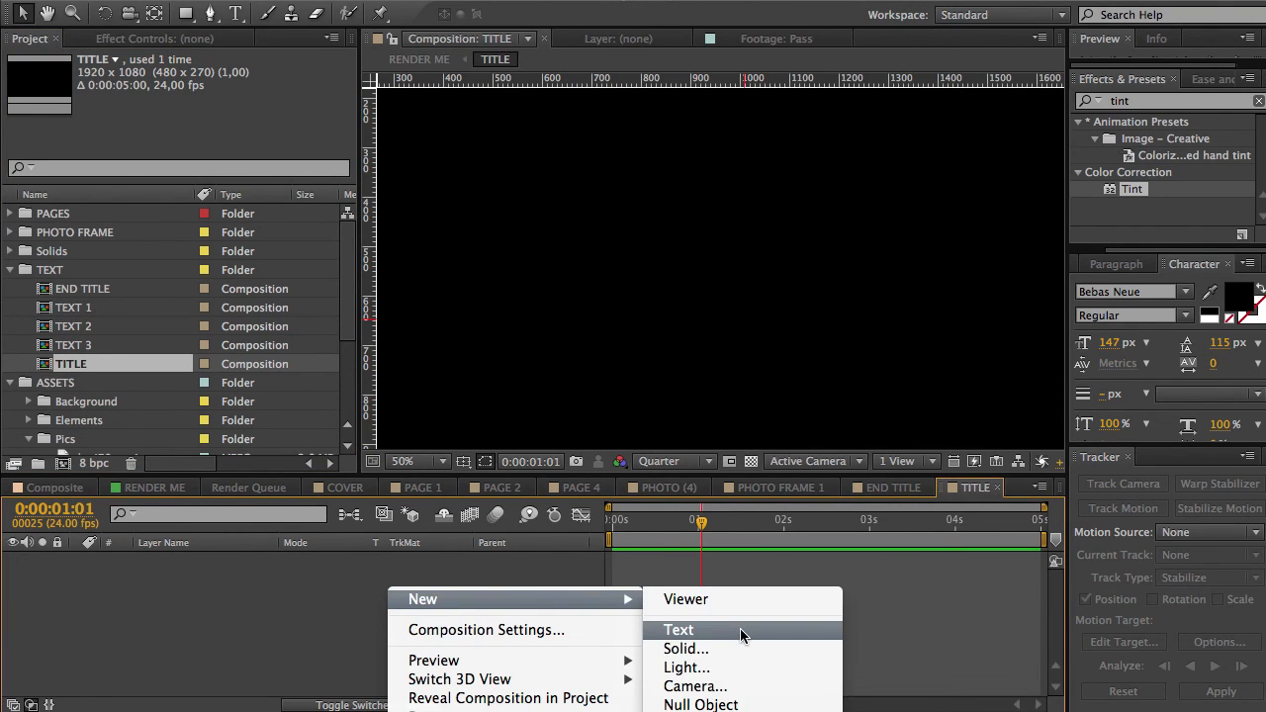
pyautogui.click(741, 634)
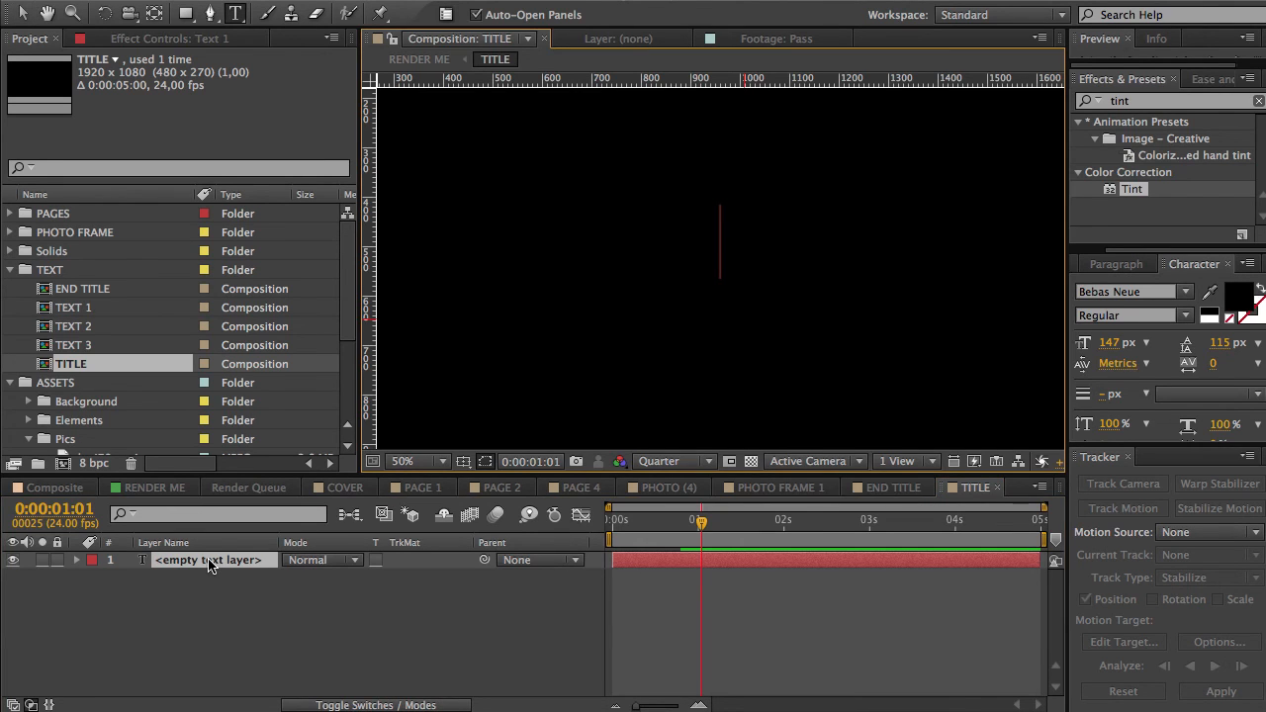
pyautogui.write('OUR ')
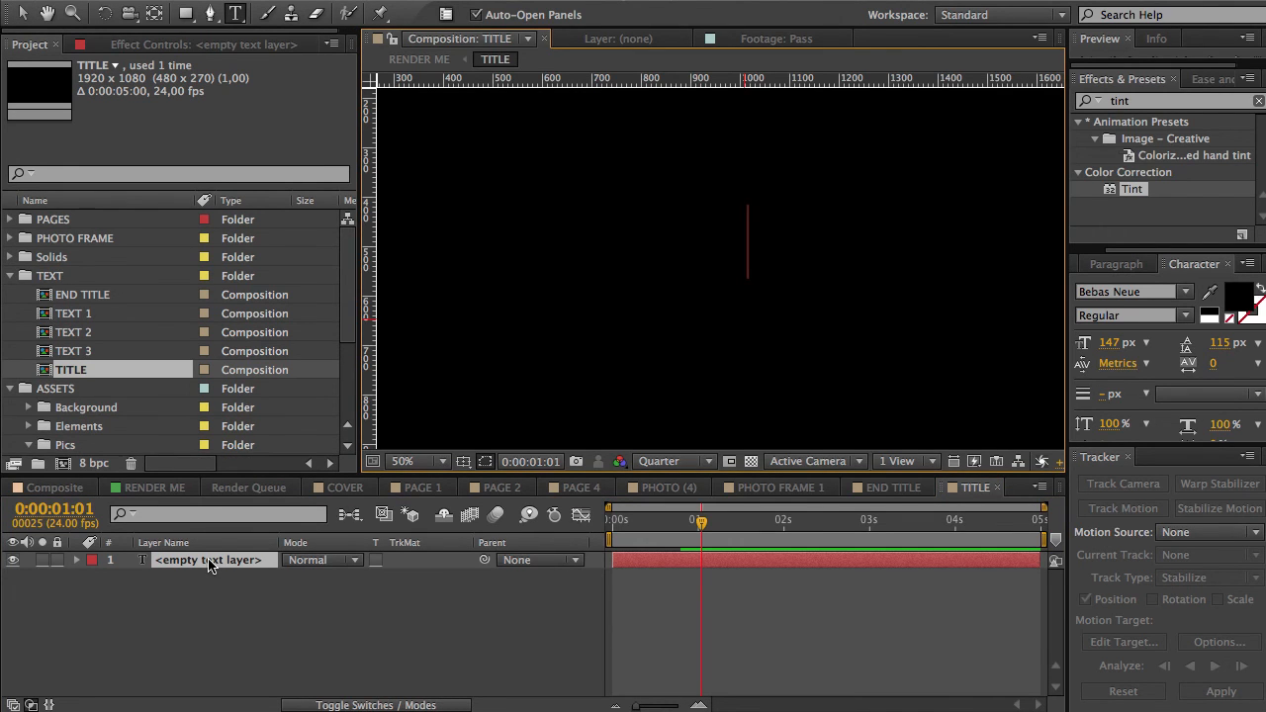
pyautogui.write('OHIVE')
pyautogui.click(19, 14)
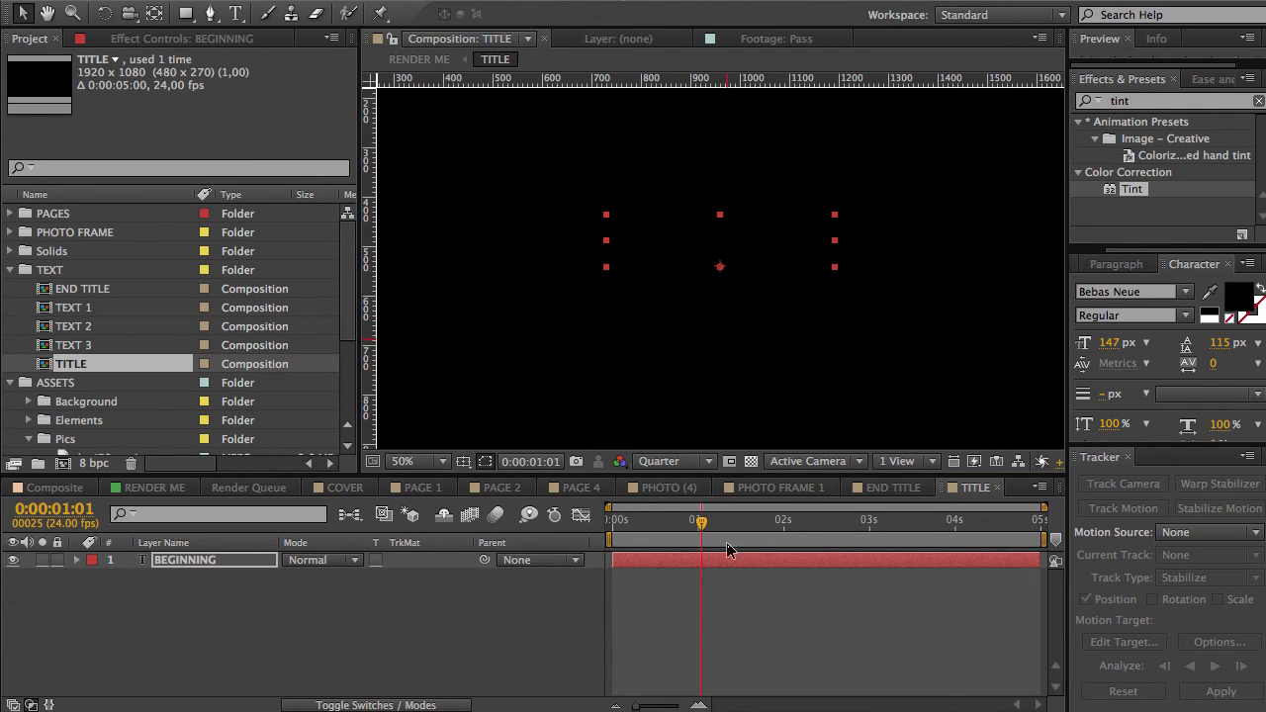
pyautogui.click(750, 461)
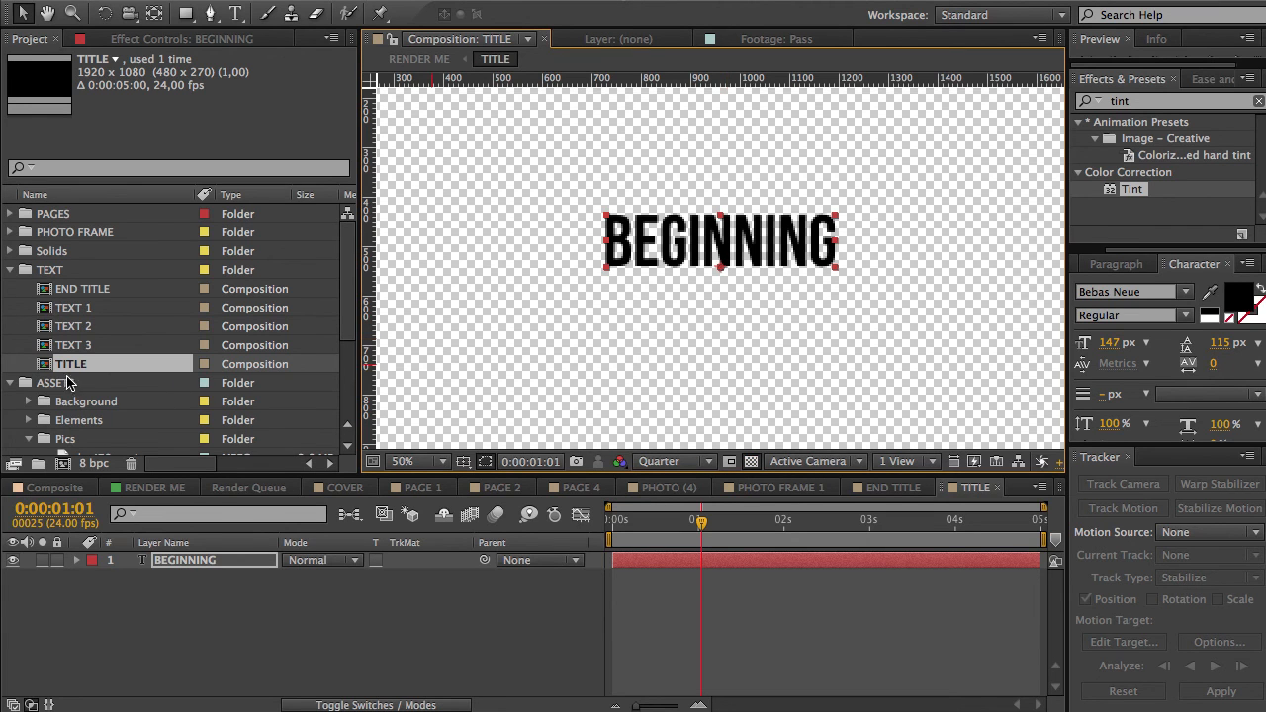
# - Open the TEXT 1 composition over the transparency grid and preview its handwritten text at 0:00:00:17
pyautogui.click(89, 314)
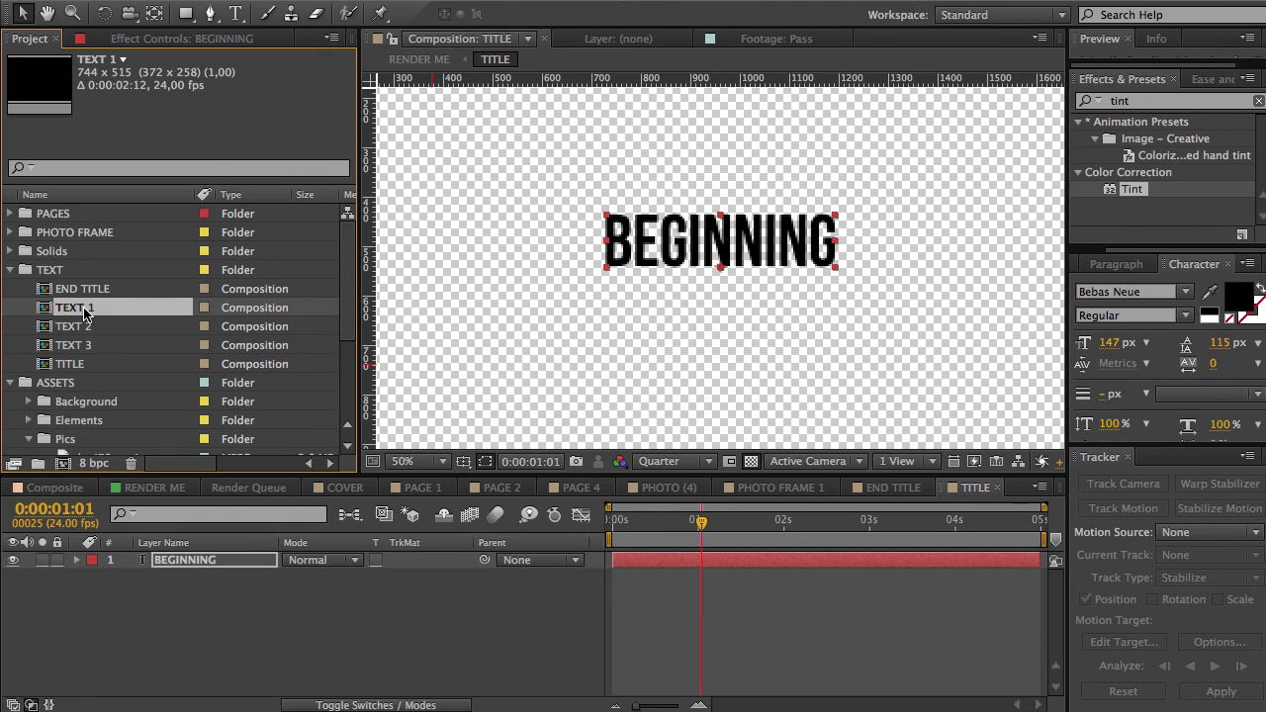
pyautogui.doubleClick(86, 313)
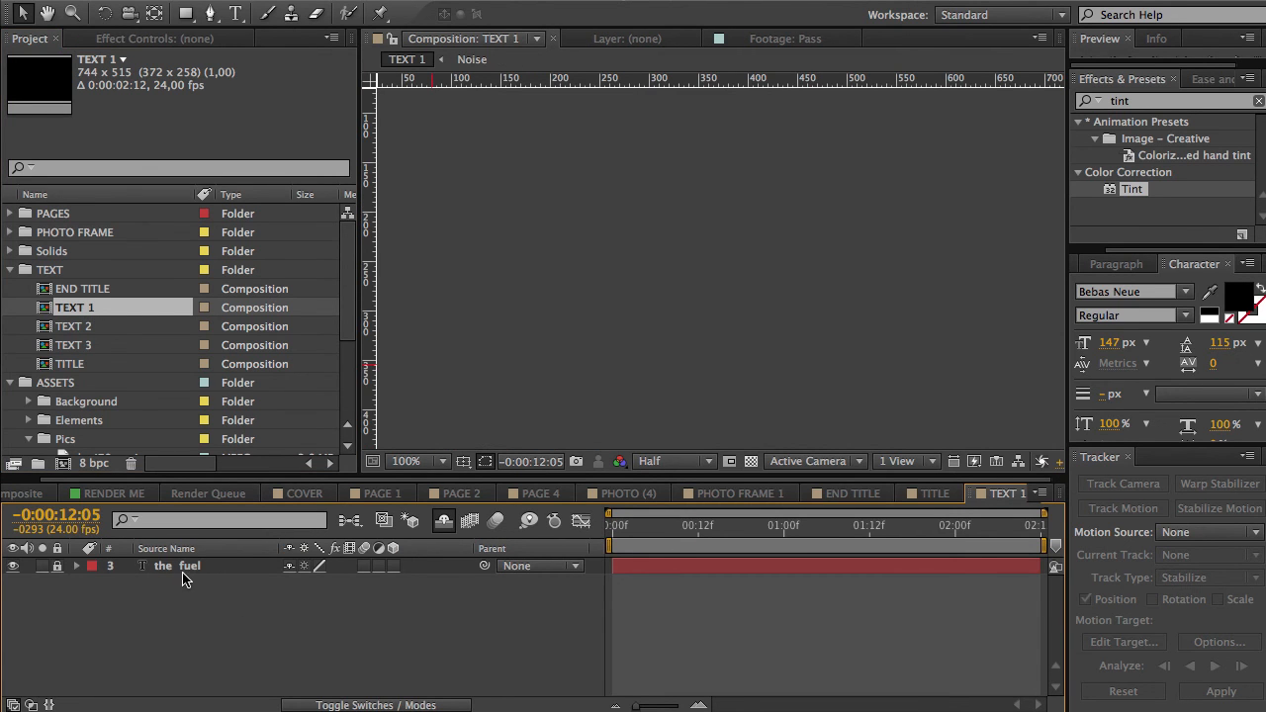
pyautogui.press('Home')
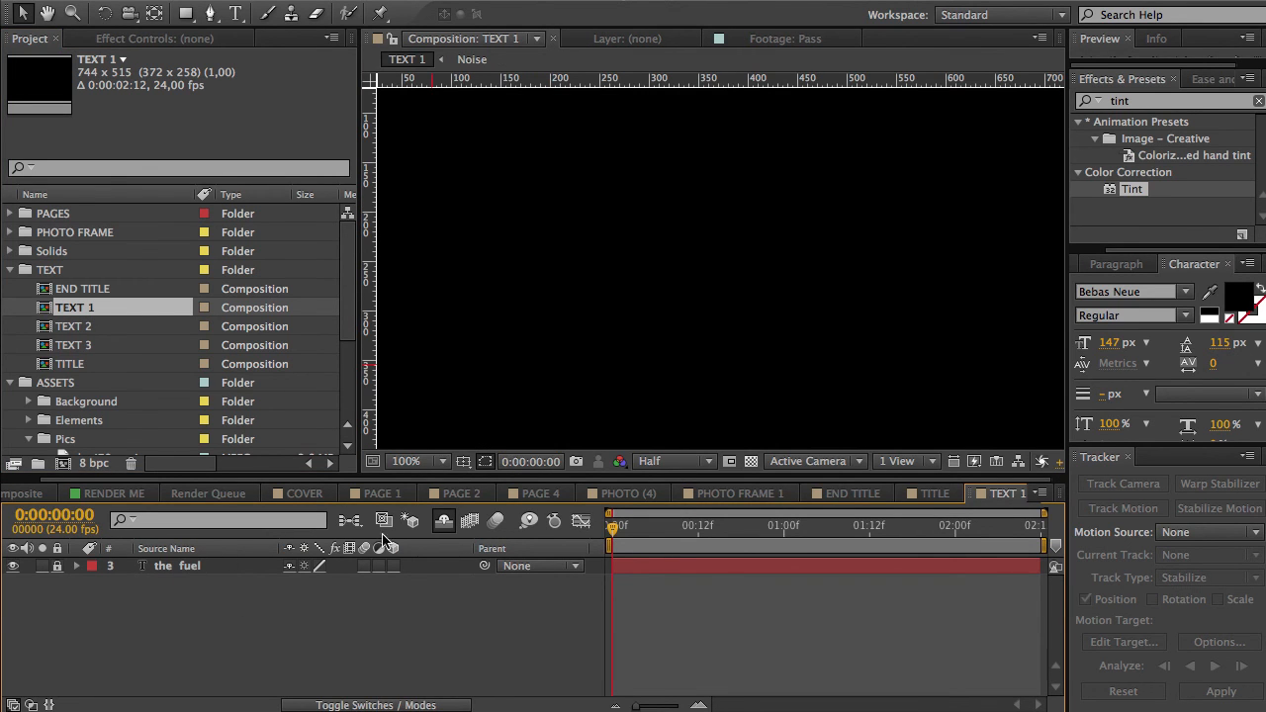
pyautogui.click(752, 462)
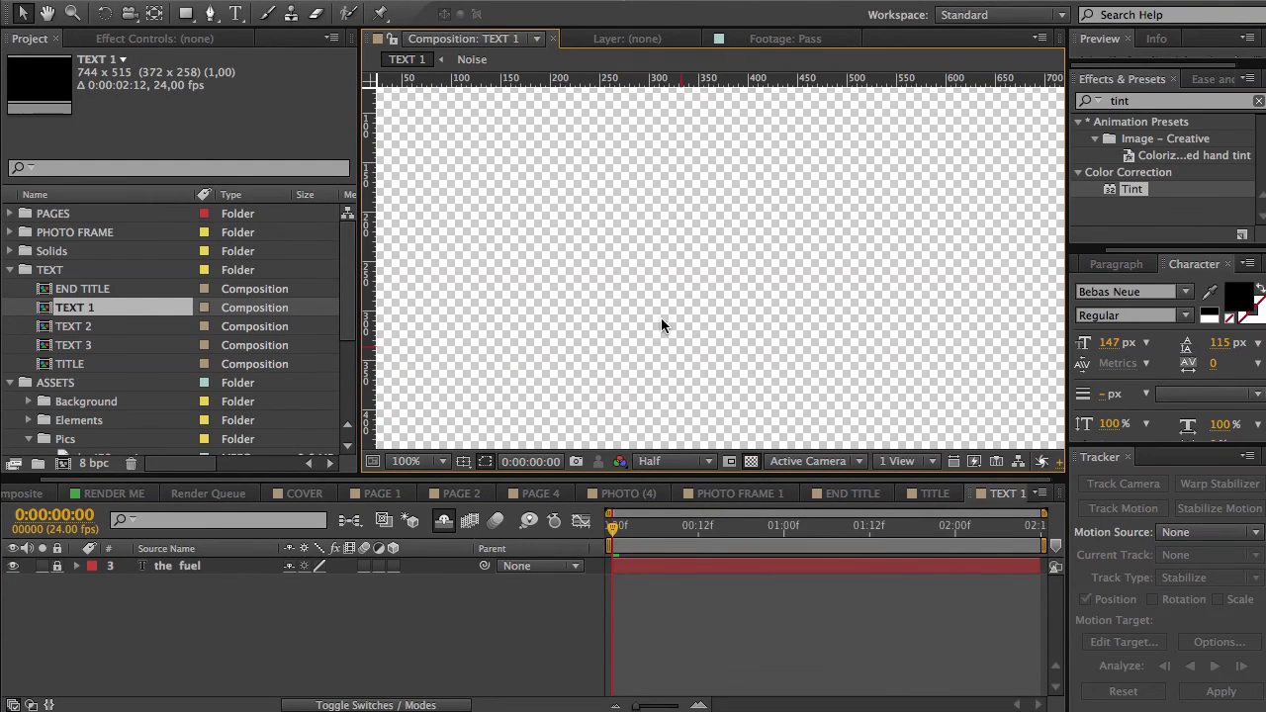
pyautogui.scroll(-1, 599, 358)
pyautogui.click(685, 527)
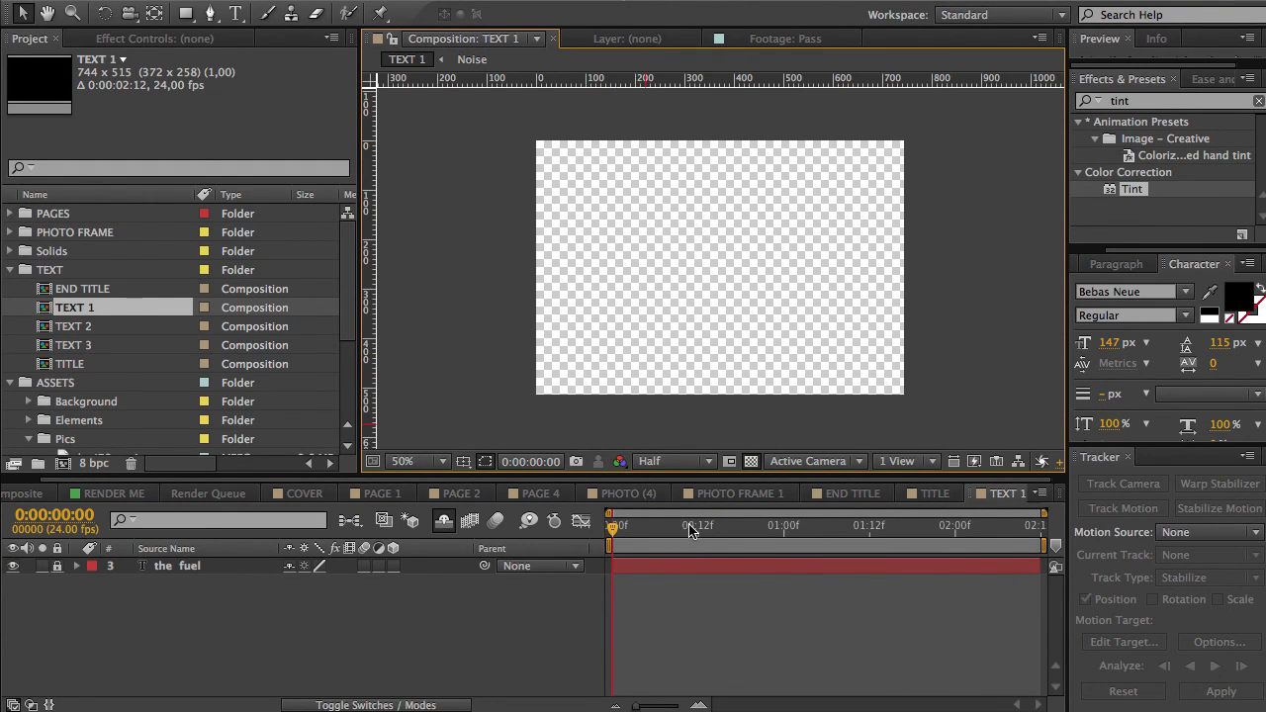
pyautogui.click(734, 545)
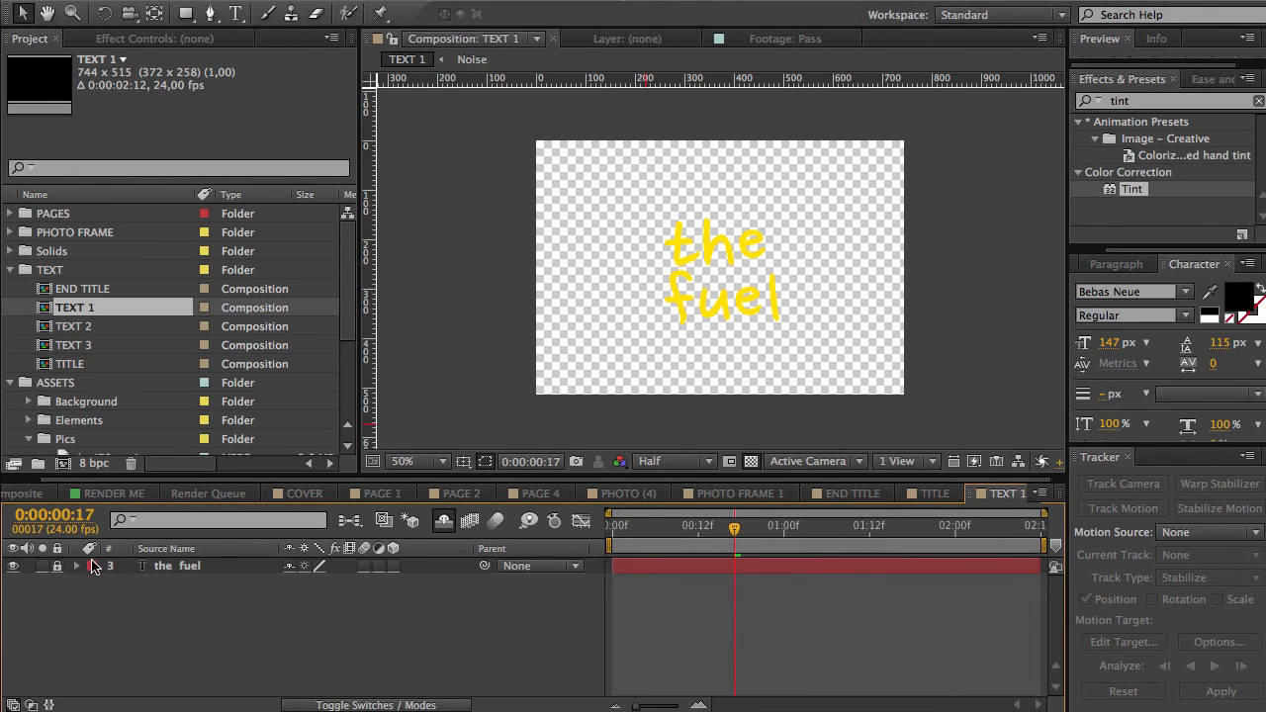
# - Unlock the handwritten text layer in TEXT 1, reveal its Range Selector Start keyframes, and preview the letter-by-letter animation
pyautogui.click(235, 572)
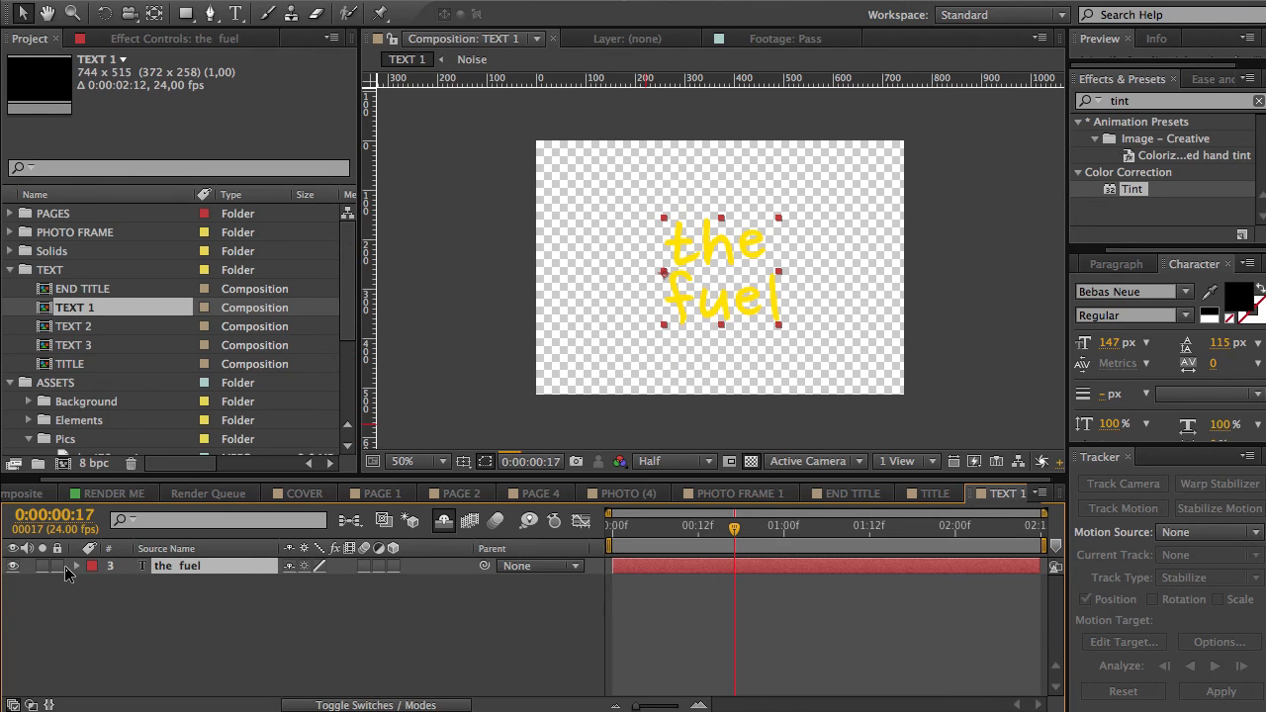
pyautogui.press('u')
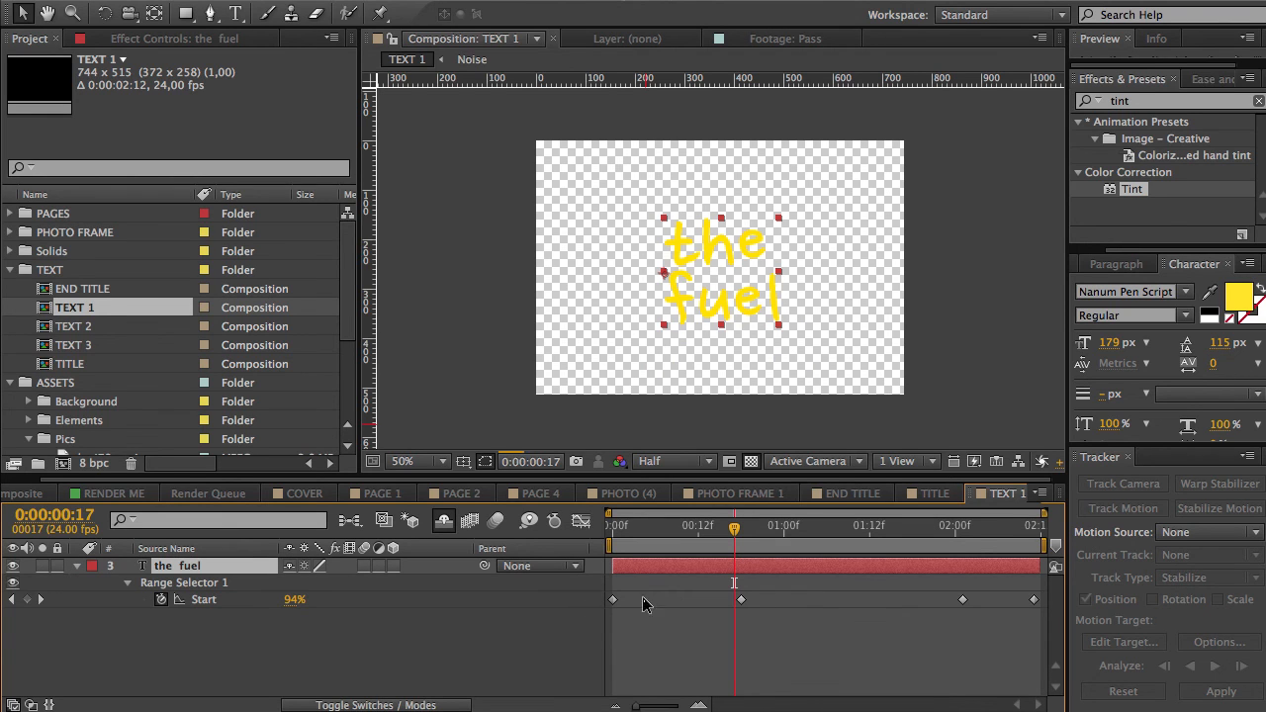
pyautogui.click(648, 528)
pyautogui.click(664, 530)
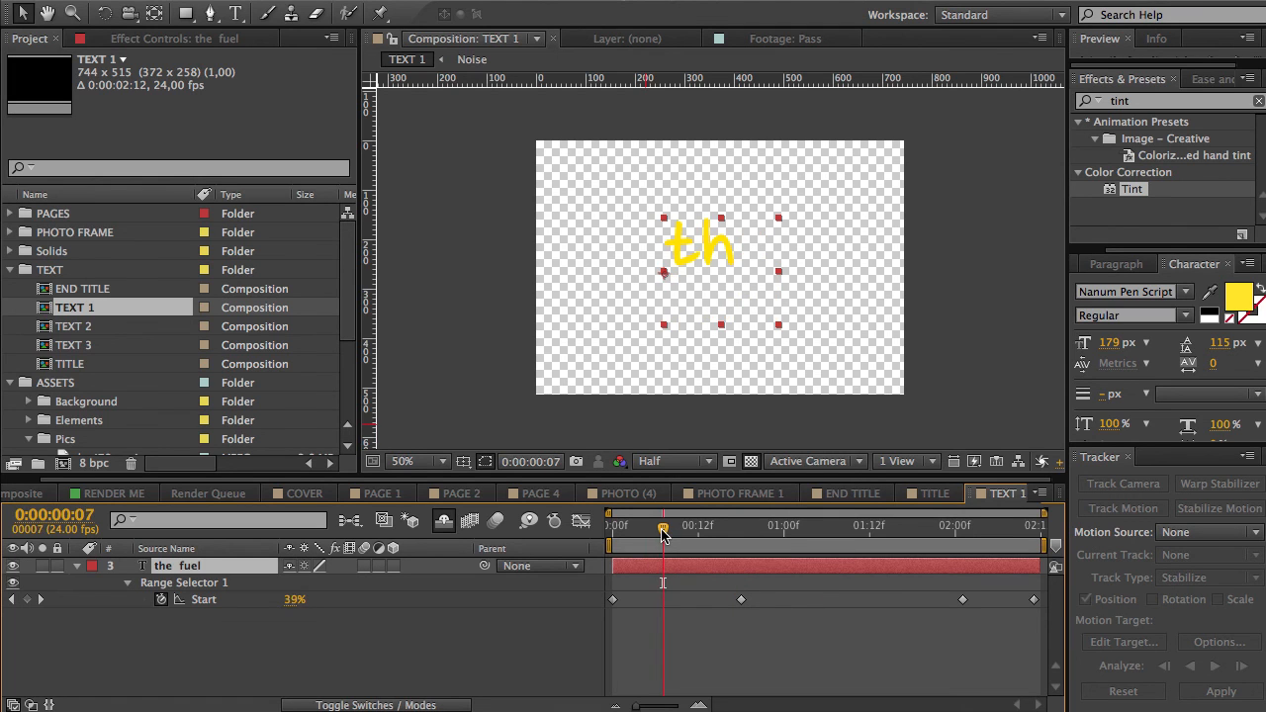
pyautogui.click(691, 531)
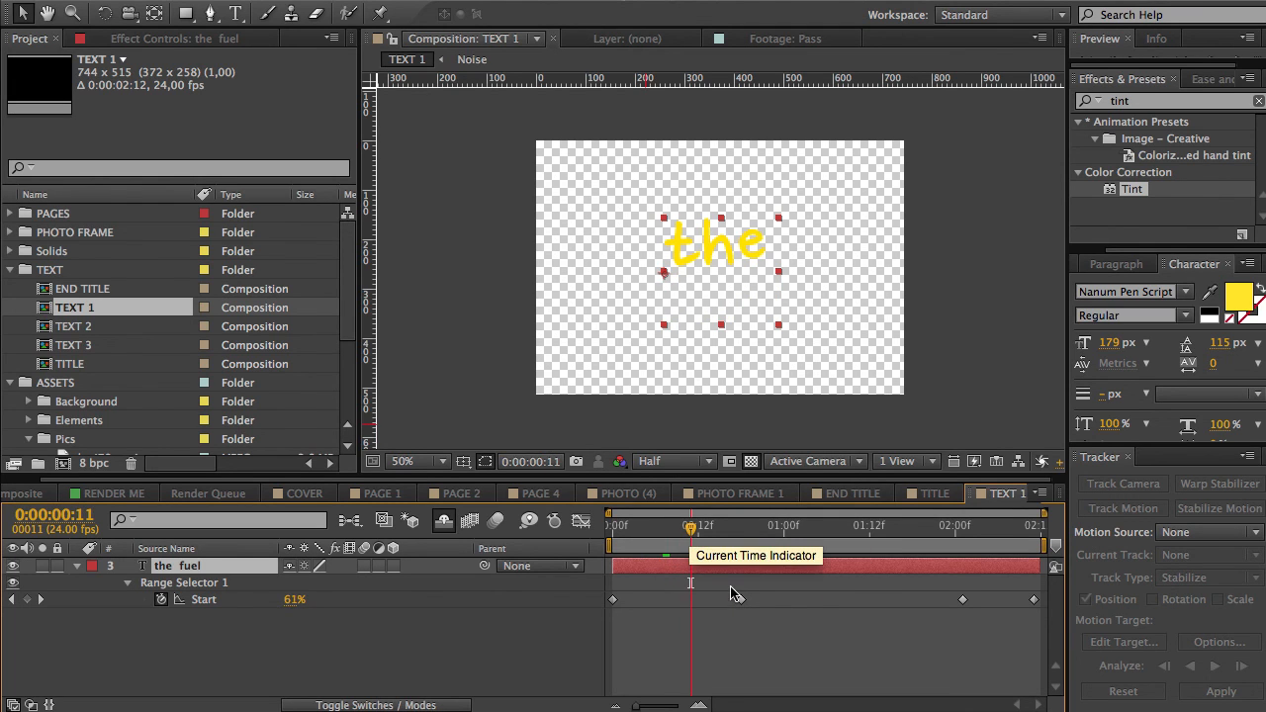
# - Set the fill color of the handwritten text layer in TEXT 1 to black
pyautogui.click(1207, 310)
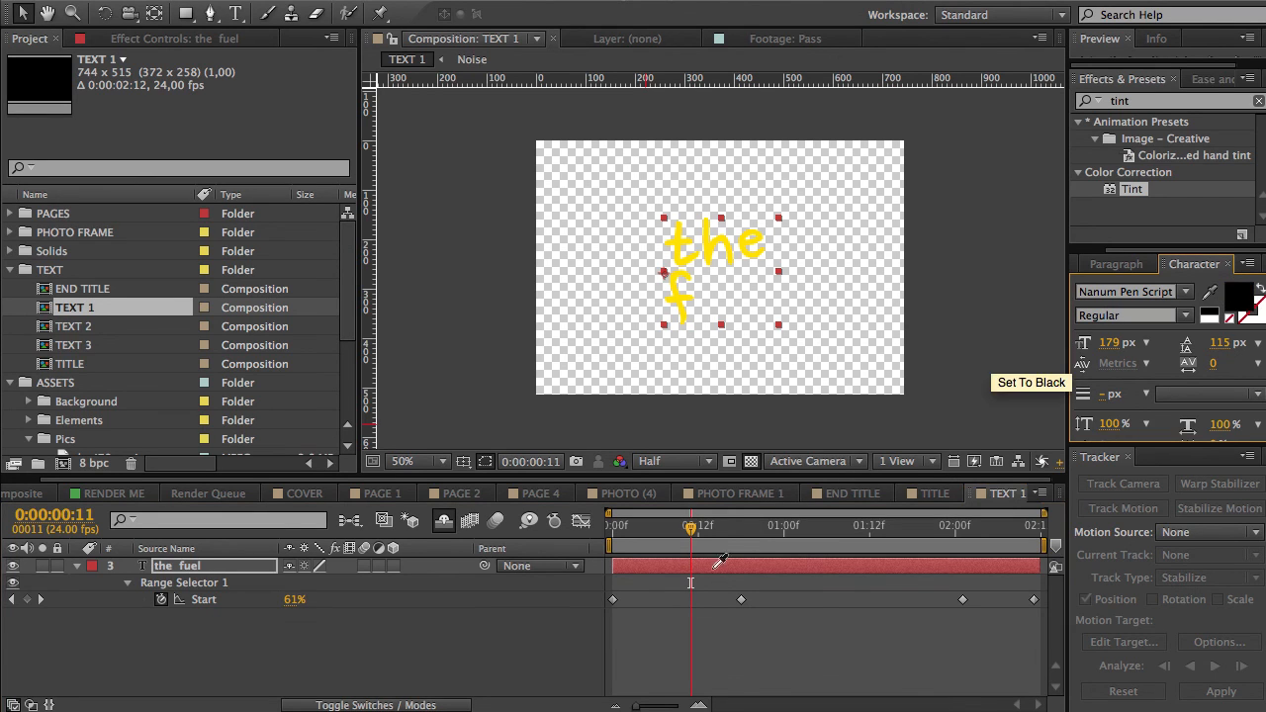
# - Replace the handwritten text in TEXT 1 with "content" and reposition it near the middle of the frame
pyautogui.doubleClick(706, 567)
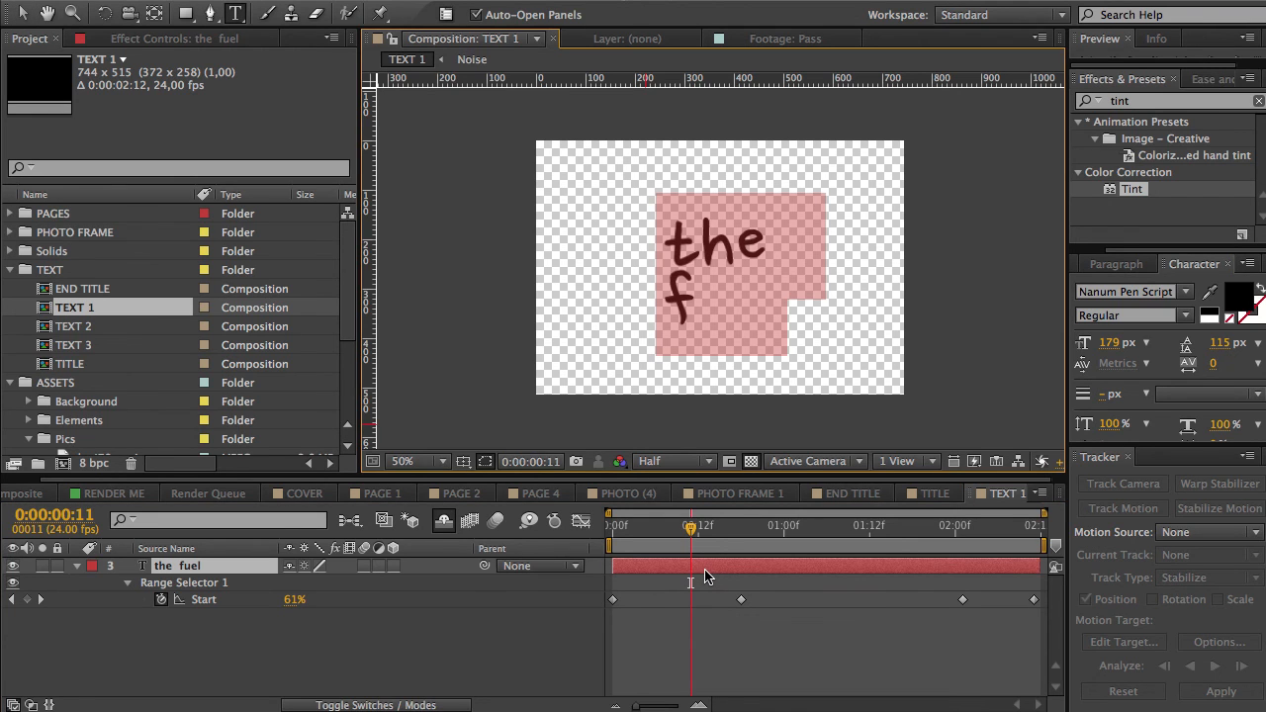
pyautogui.write('content')
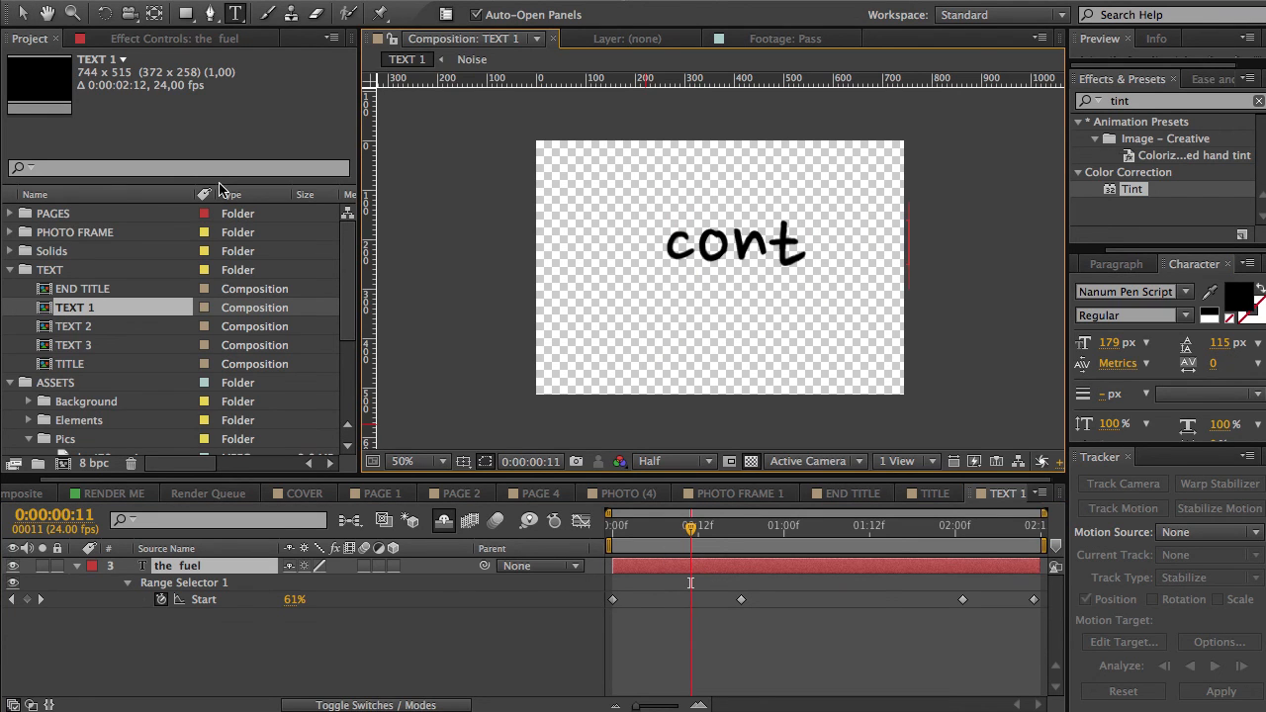
pyautogui.click(22, 13)
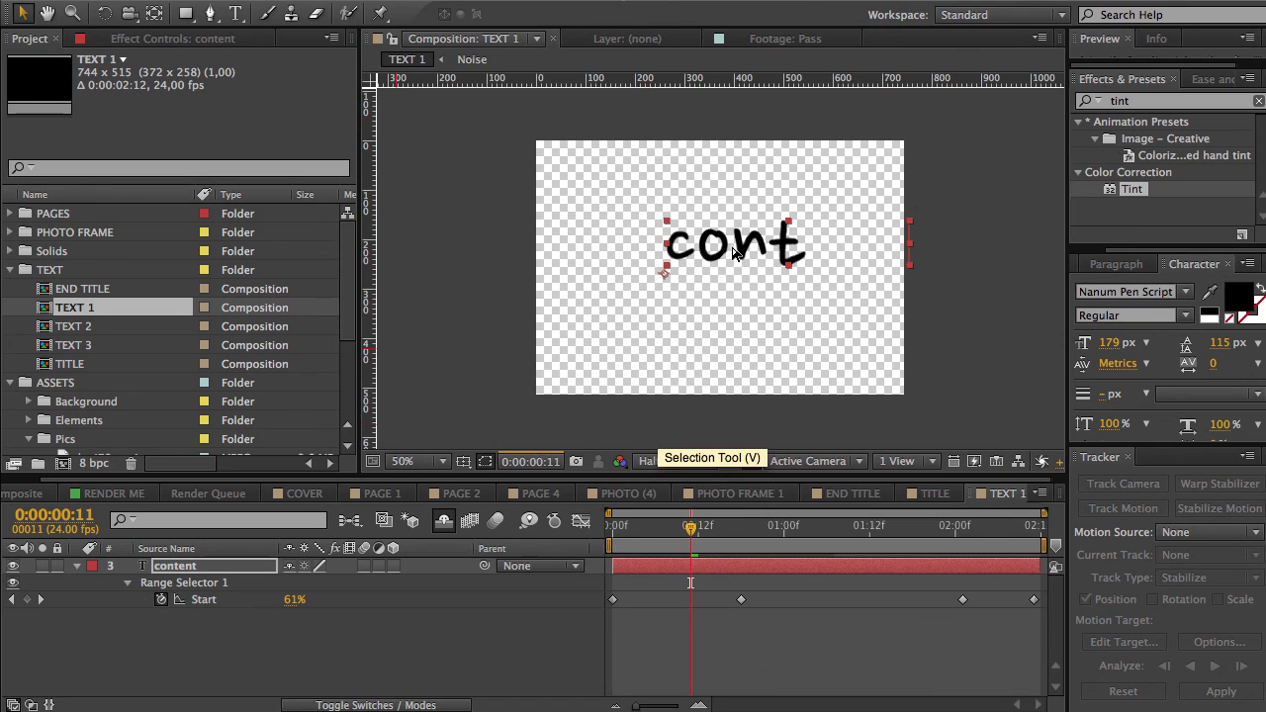
pyautogui.moveTo(682, 256); pyautogui.dragTo(652, 266)
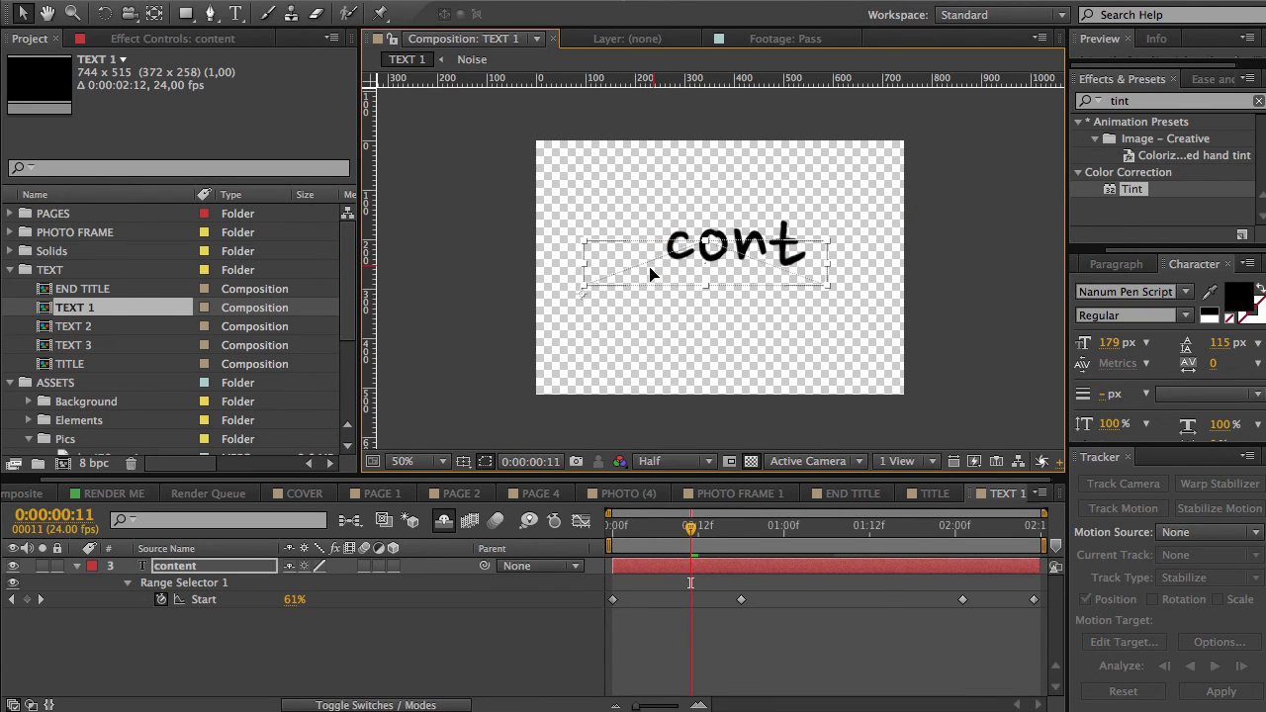
# - Show the full word at 0:00:00:23 and set the font size of the "content" text to 203 px
pyautogui.click(778, 527)
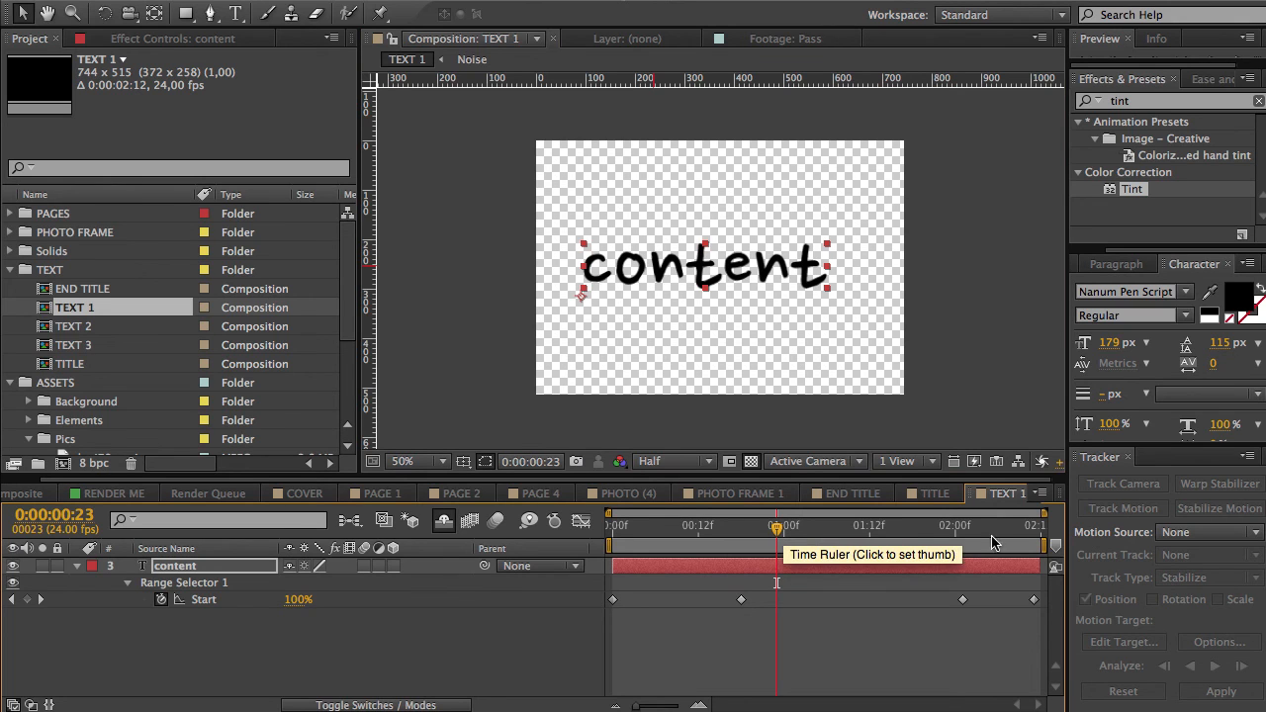
pyautogui.moveTo(1128, 342); pyautogui.dragTo(1116, 305)
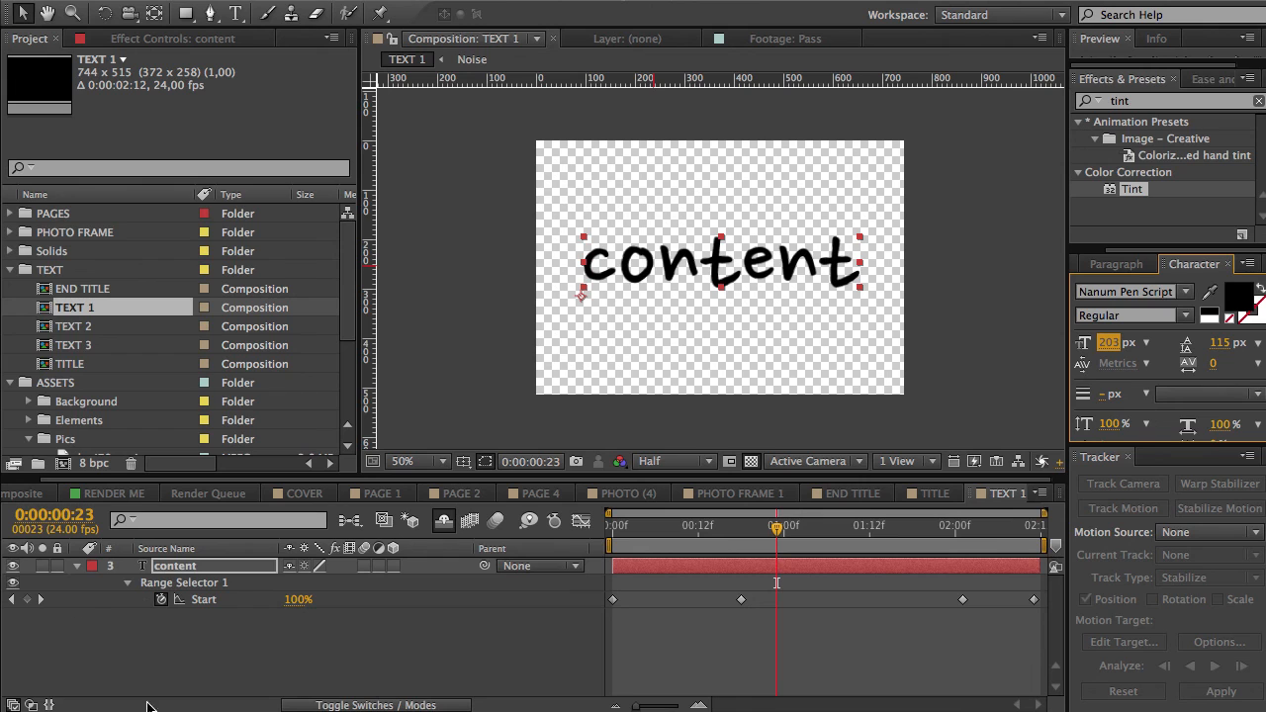
pyautogui.click(210, 672)
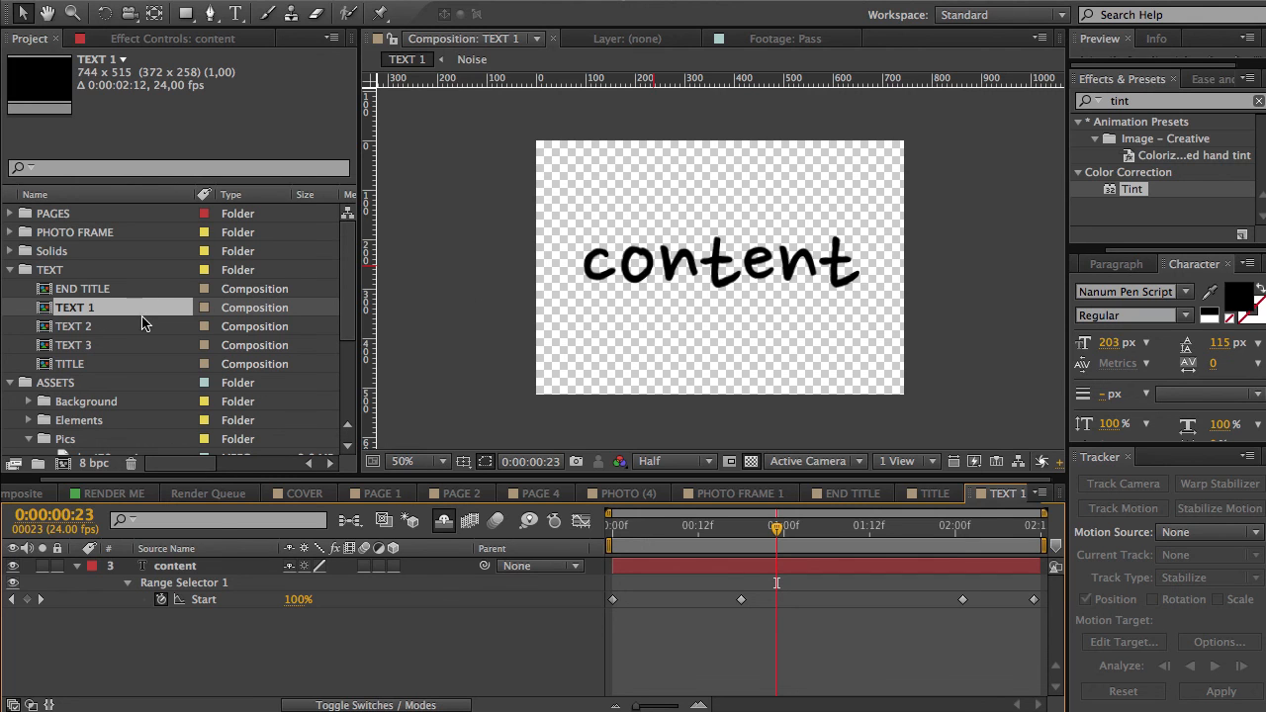
# - Open the TEXT 3 composition and display its "Hello." text layer over the transparency grid
pyautogui.click(30, 492)
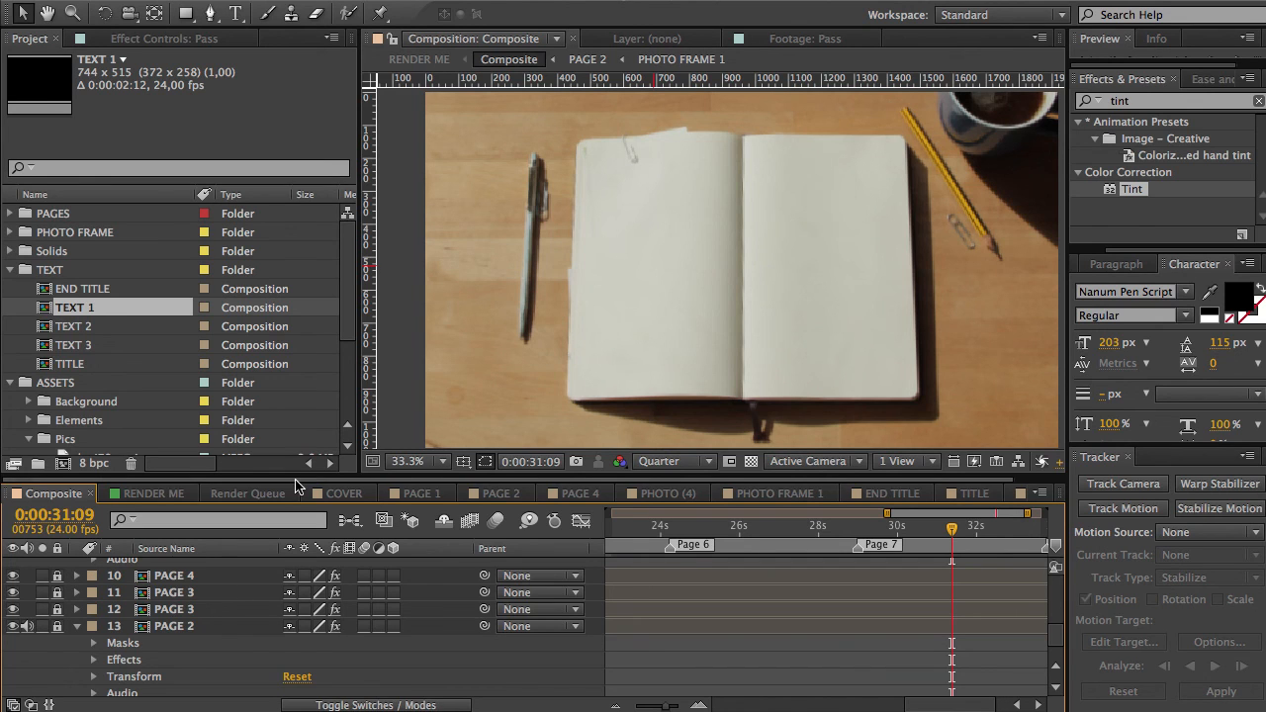
pyautogui.click(86, 346)
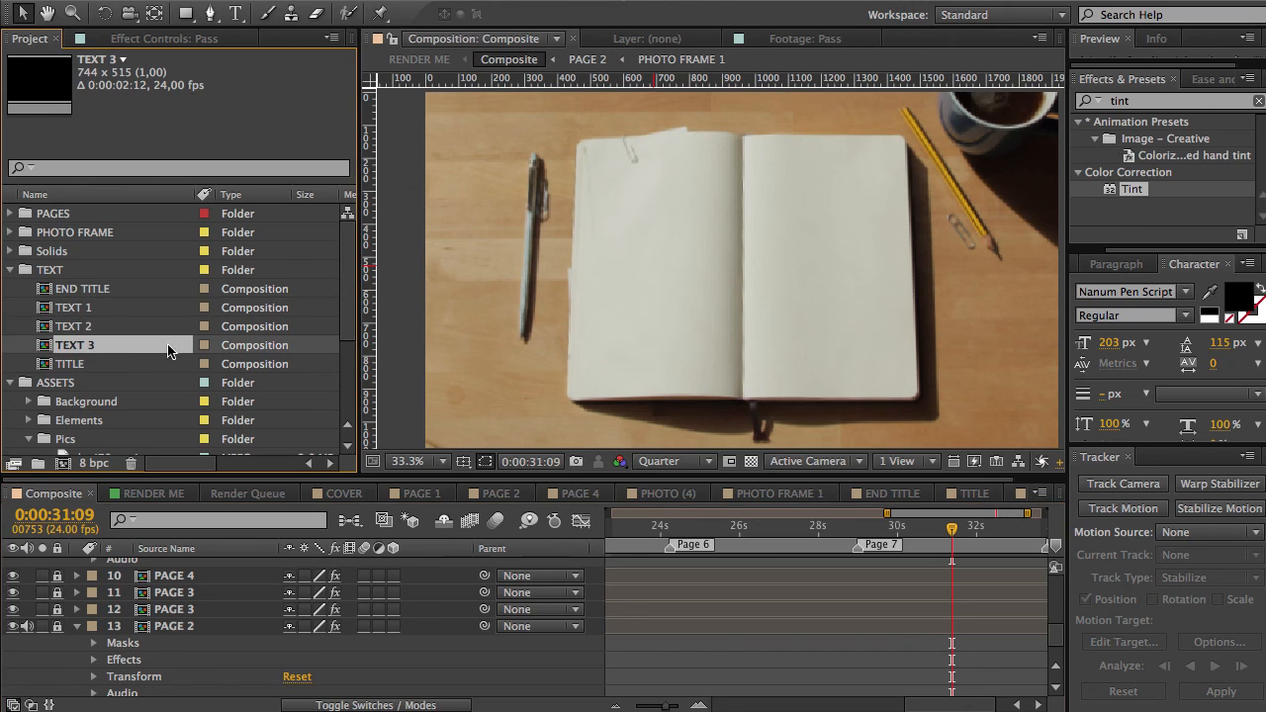
pyautogui.doubleClick(86, 346)
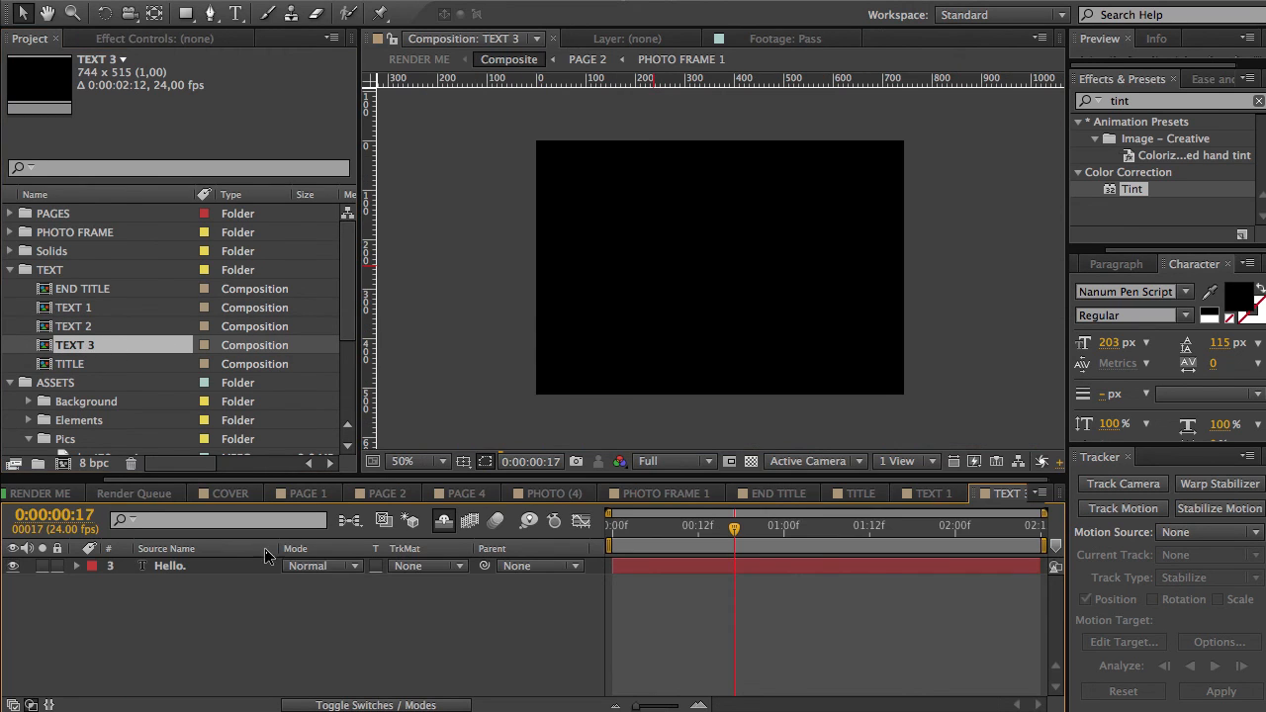
pyautogui.click(170, 572)
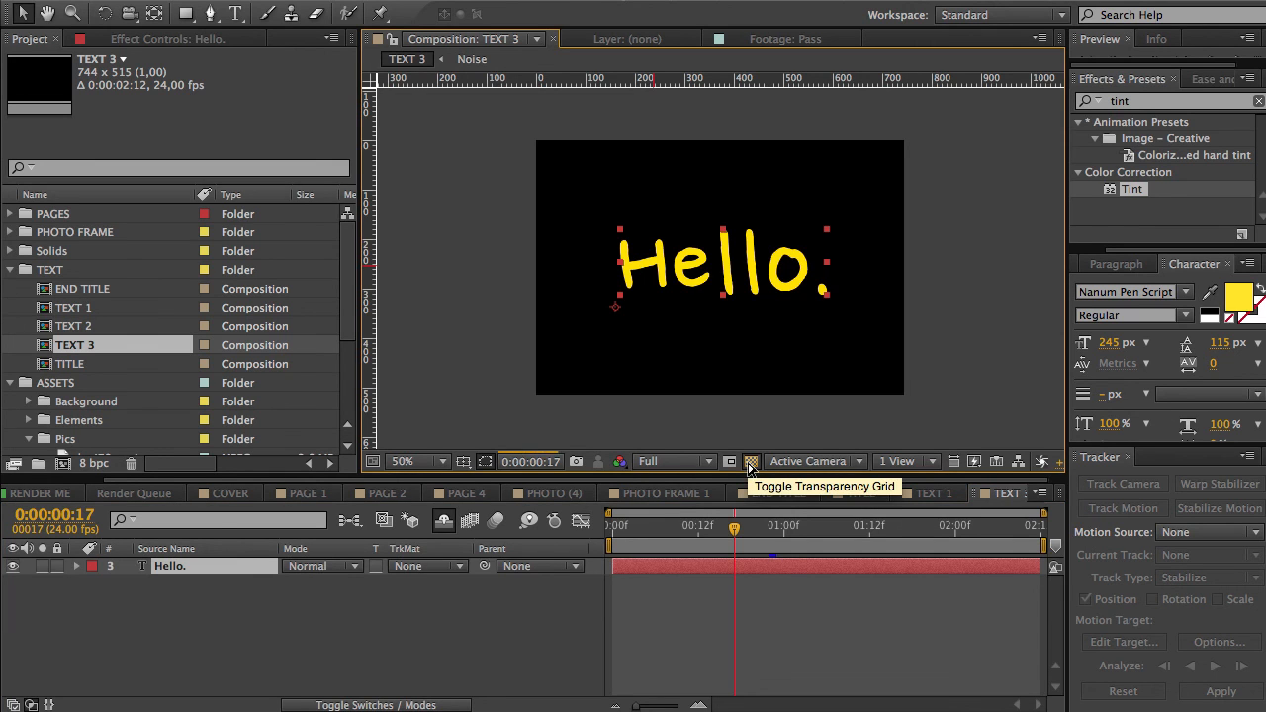
pyautogui.click(751, 462)
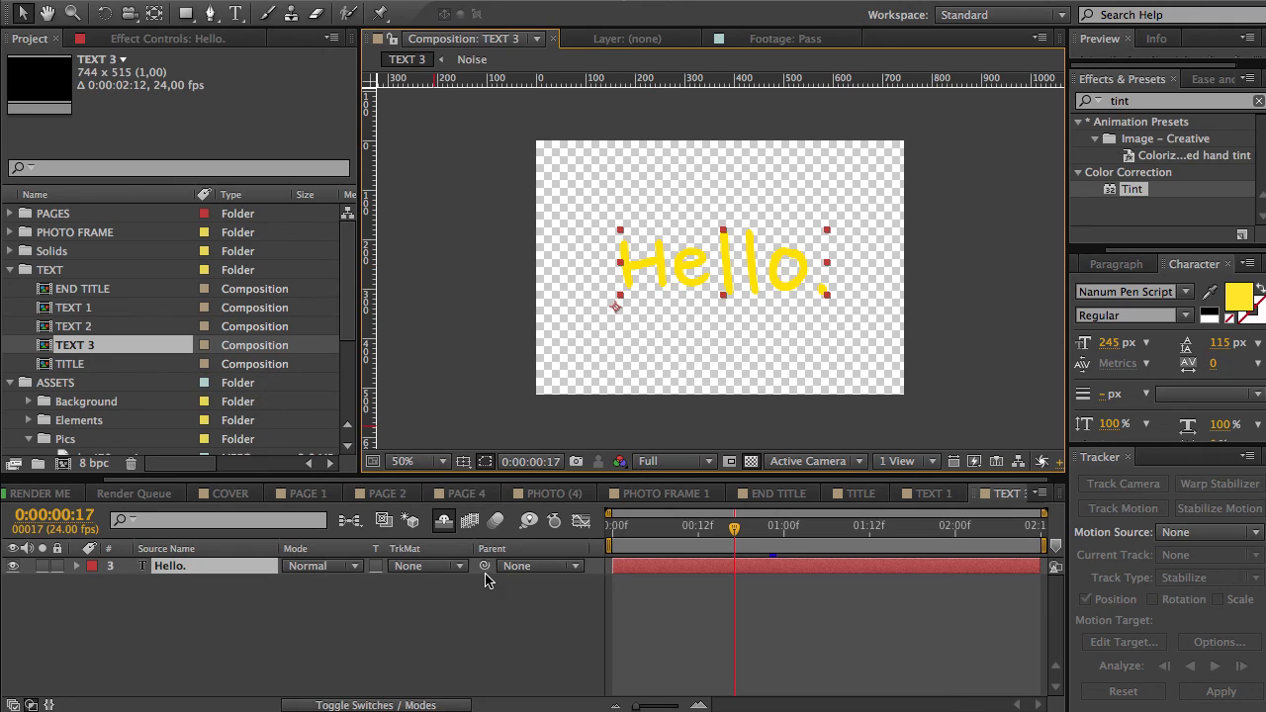
# - Reveal the shy layers of TEXT 3 for inspection, hide them again, and deselect the text layer
pyautogui.click(454, 522)
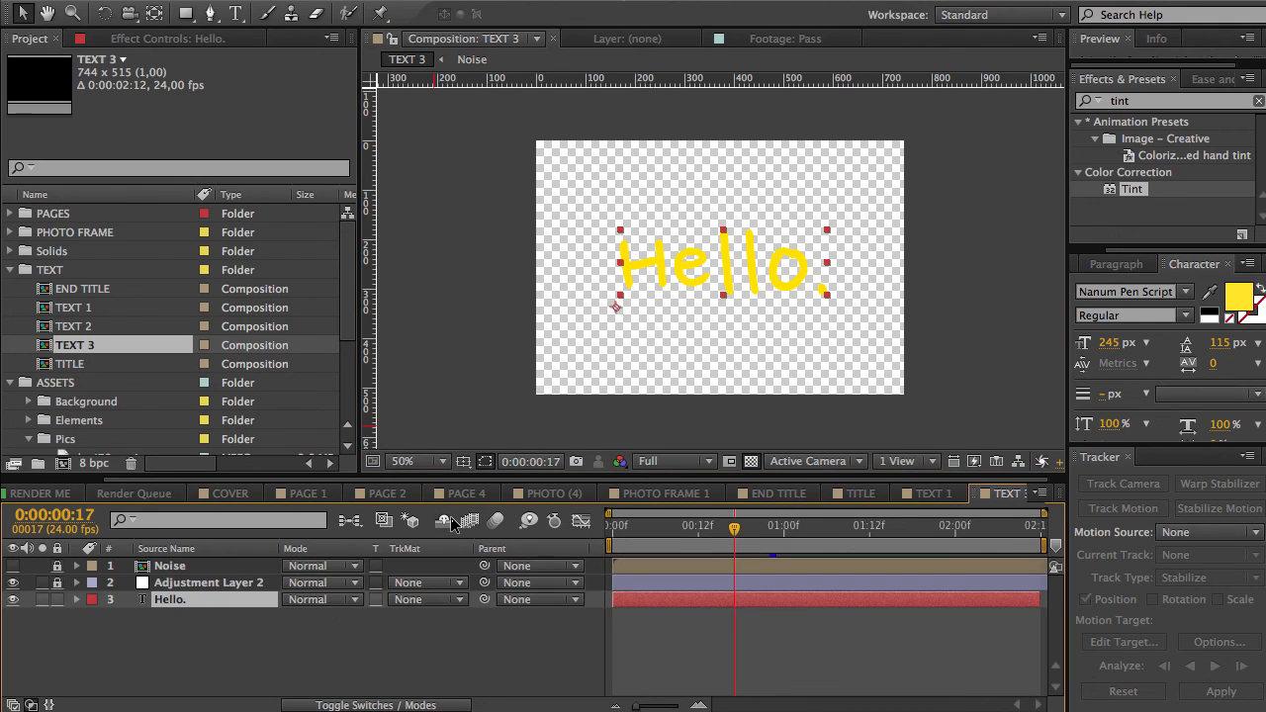
pyautogui.click(447, 523)
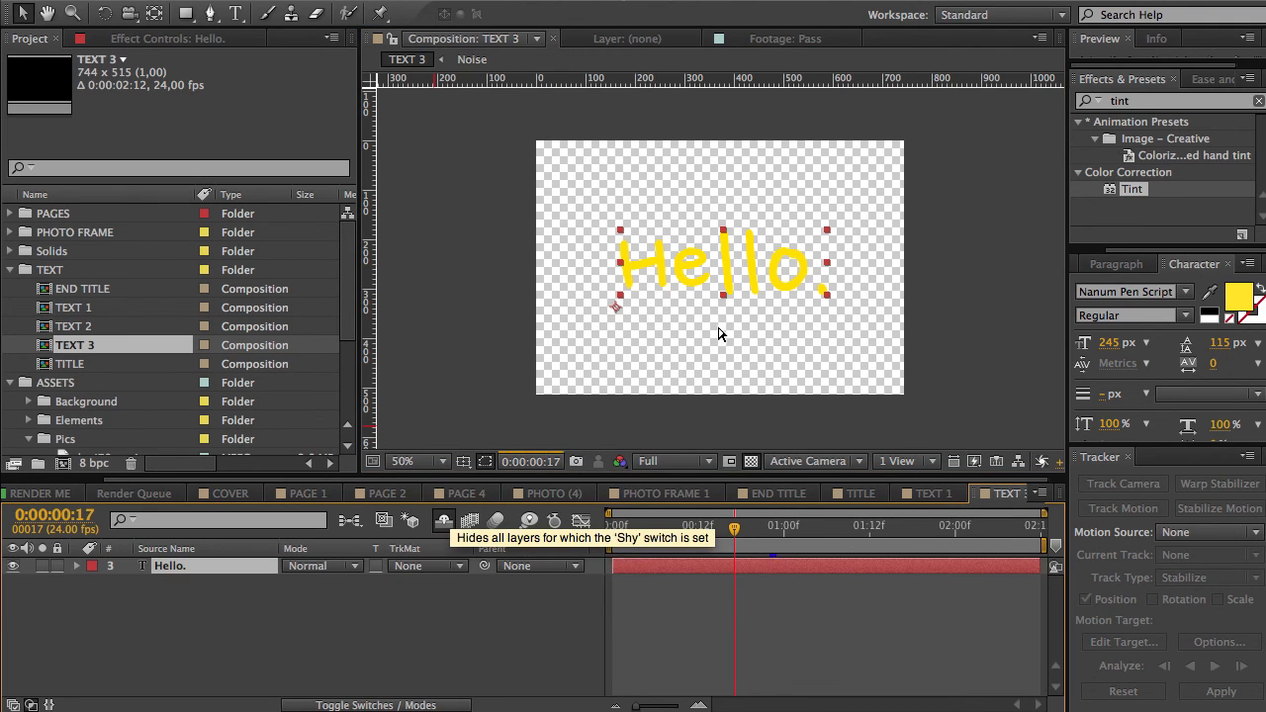
pyautogui.click(316, 643)
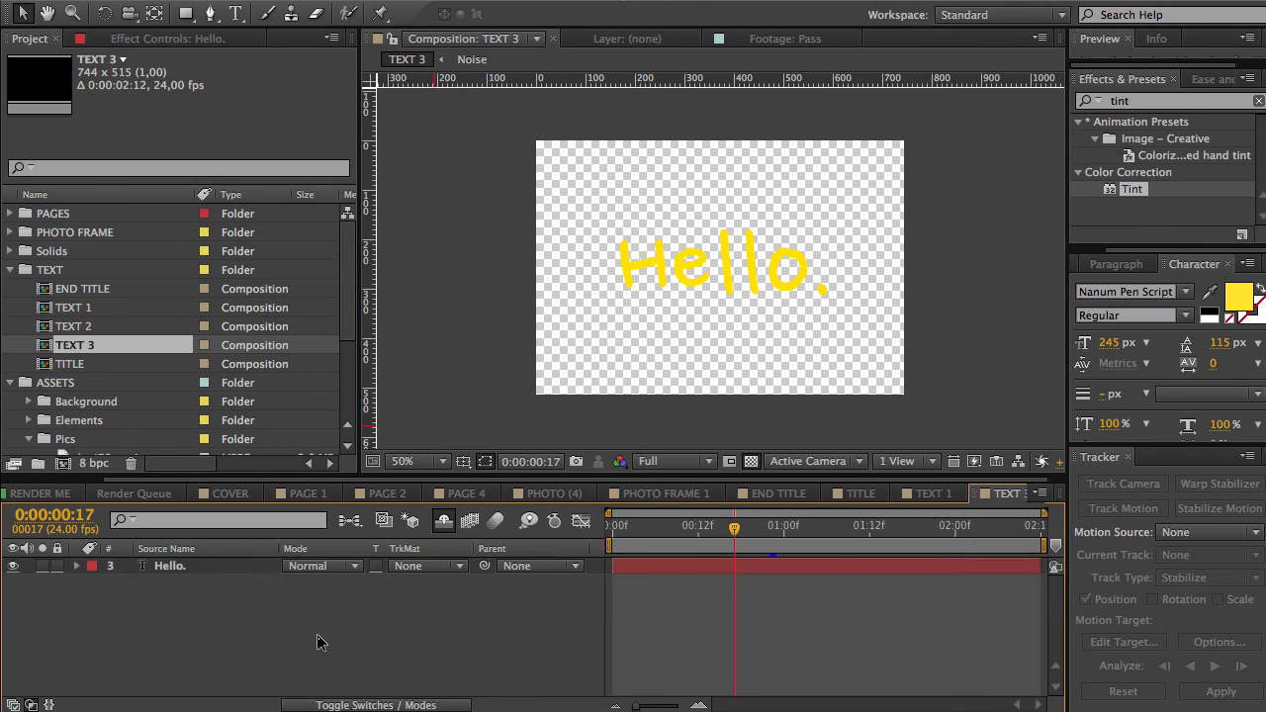
# - Collapse the TEXT and ASSETS folders in the project and select the RENDER ME composition
pyautogui.click(8, 275)
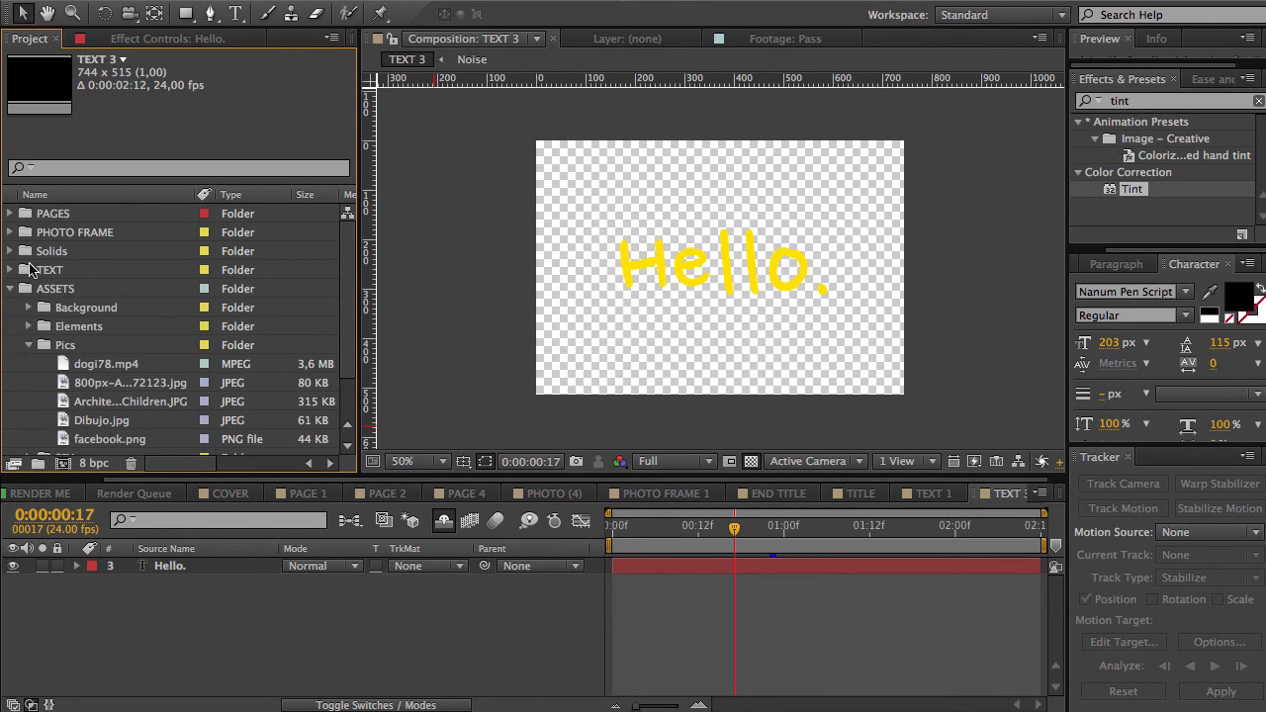
pyautogui.click(10, 289)
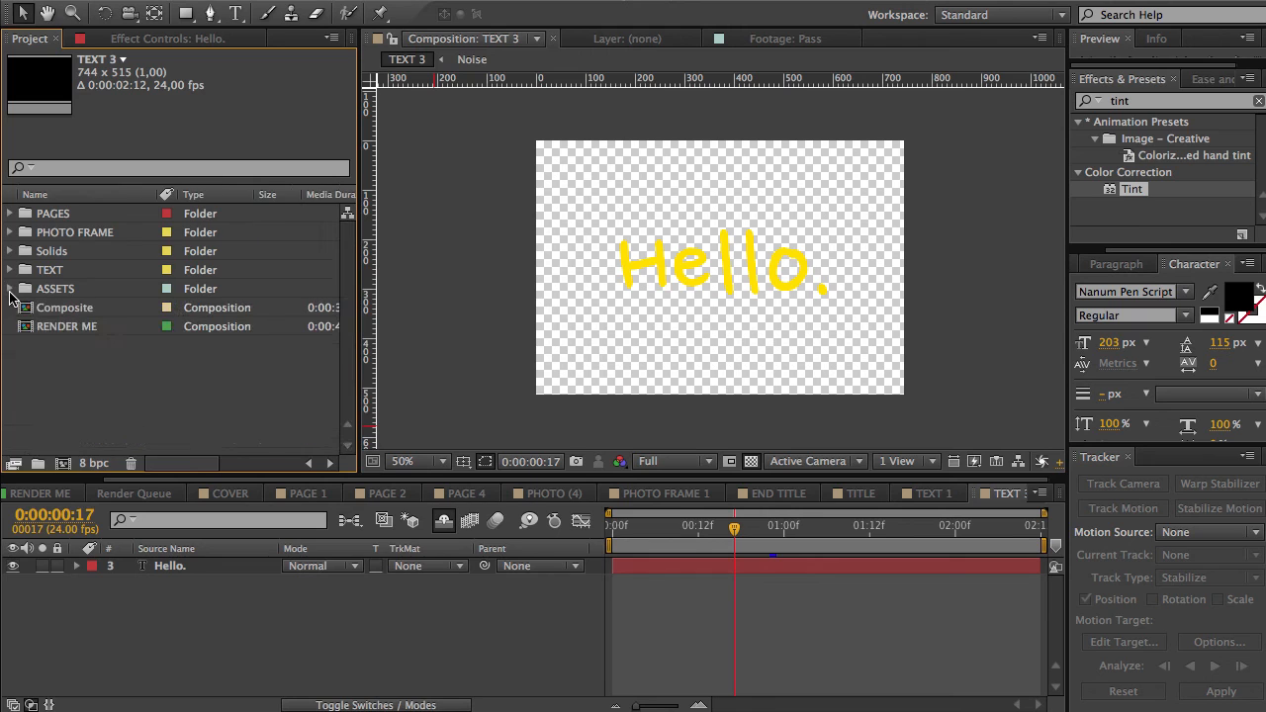
pyautogui.click(74, 327)
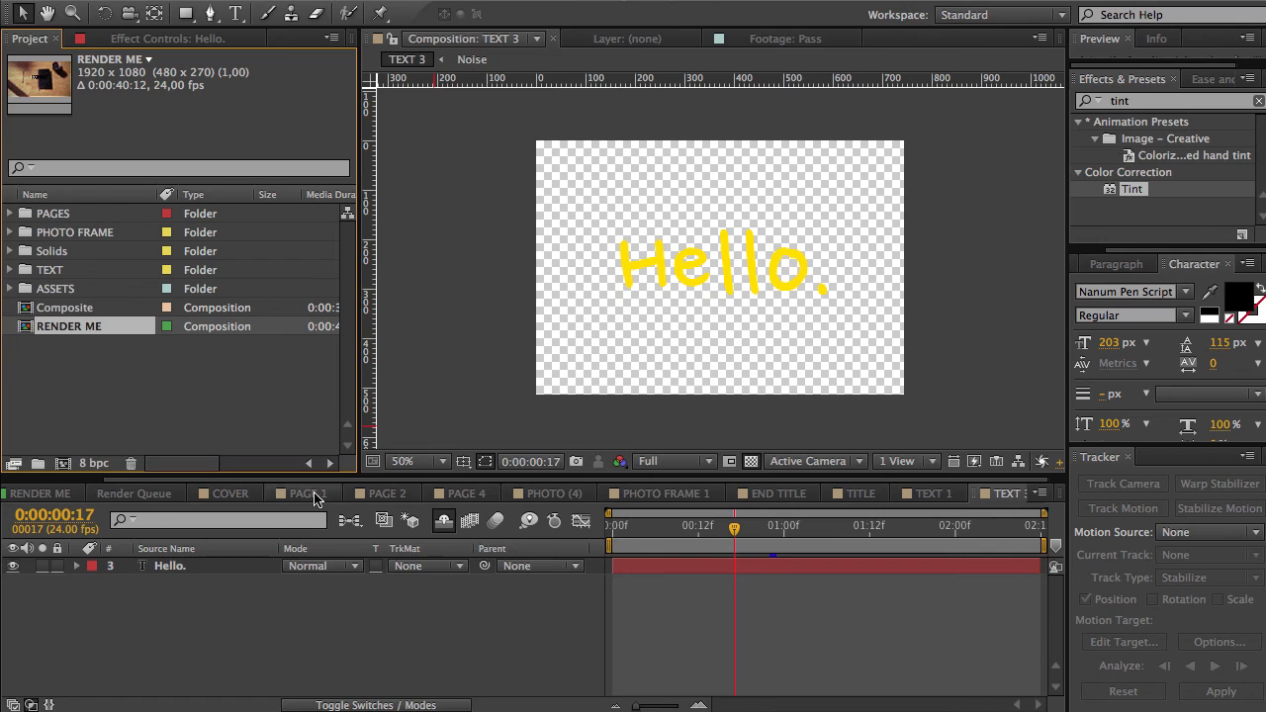
# - Open the RENDER ME composition's timeline and preview it at 0:00:19:14 and between the 31s and 36s marks
pyautogui.click(50, 494)
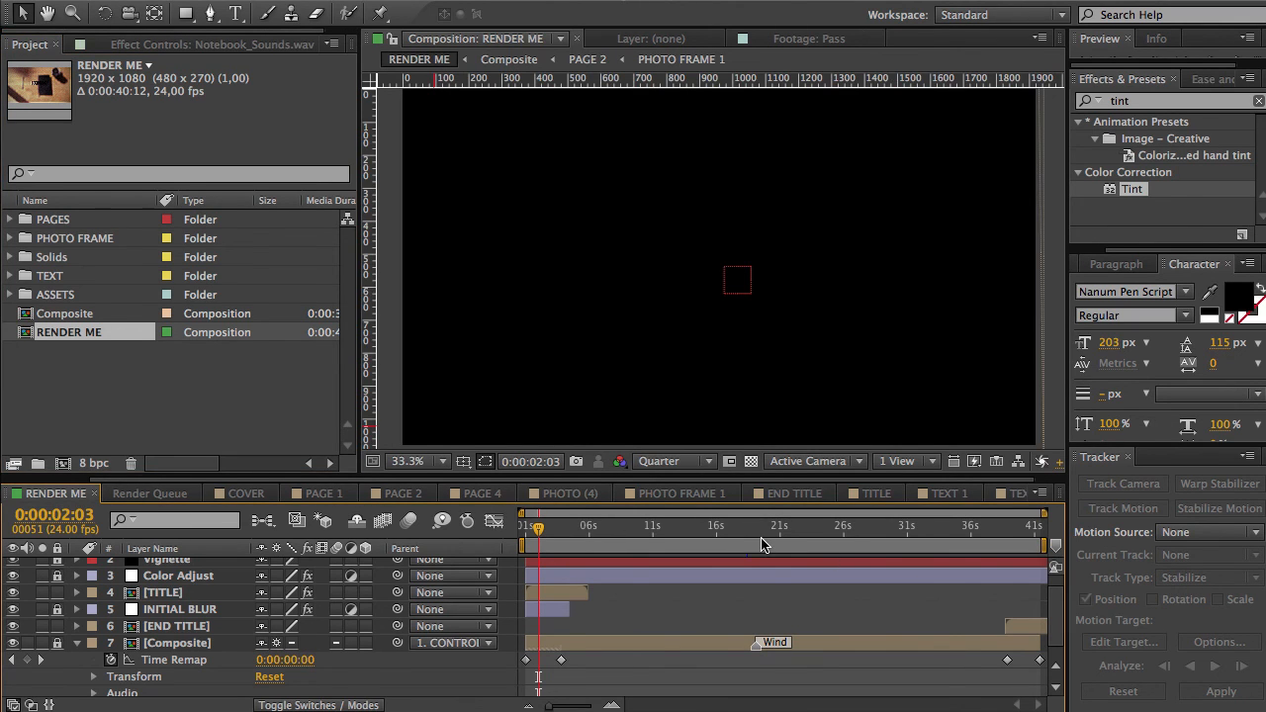
pyautogui.click(762, 543)
pyautogui.click(930, 543)
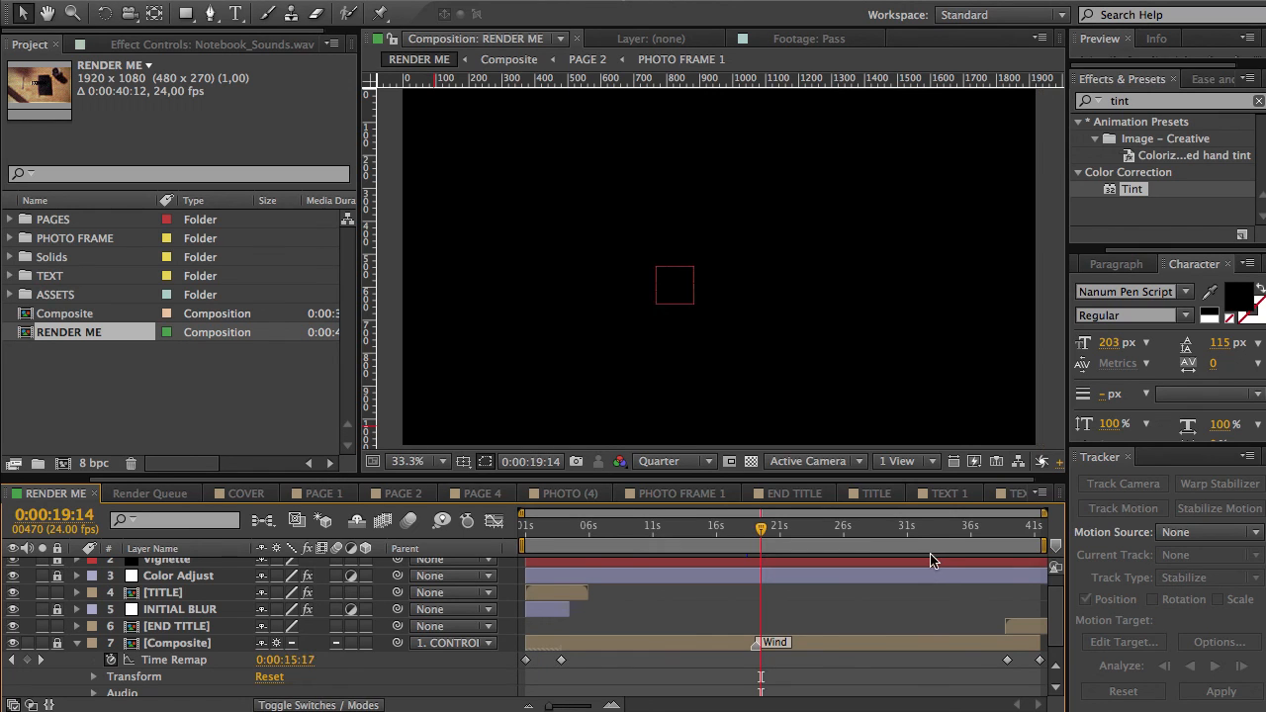